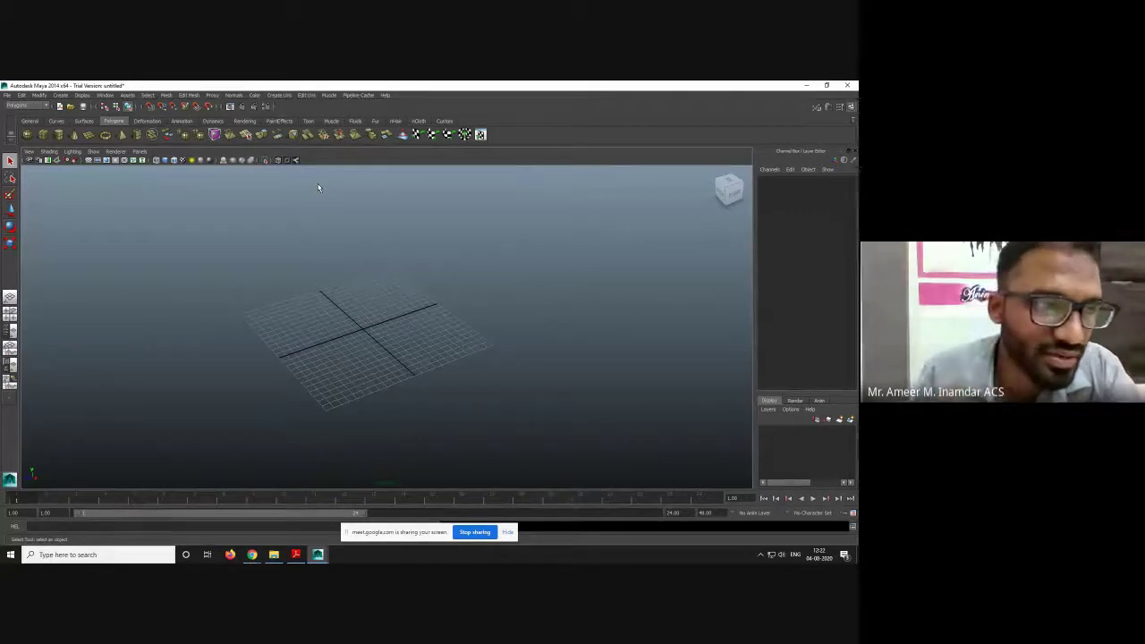
- Reset the perspective view to its home angle and go through the Lasso, Select, Paint Selection and Move tools
left_click(10, 180)
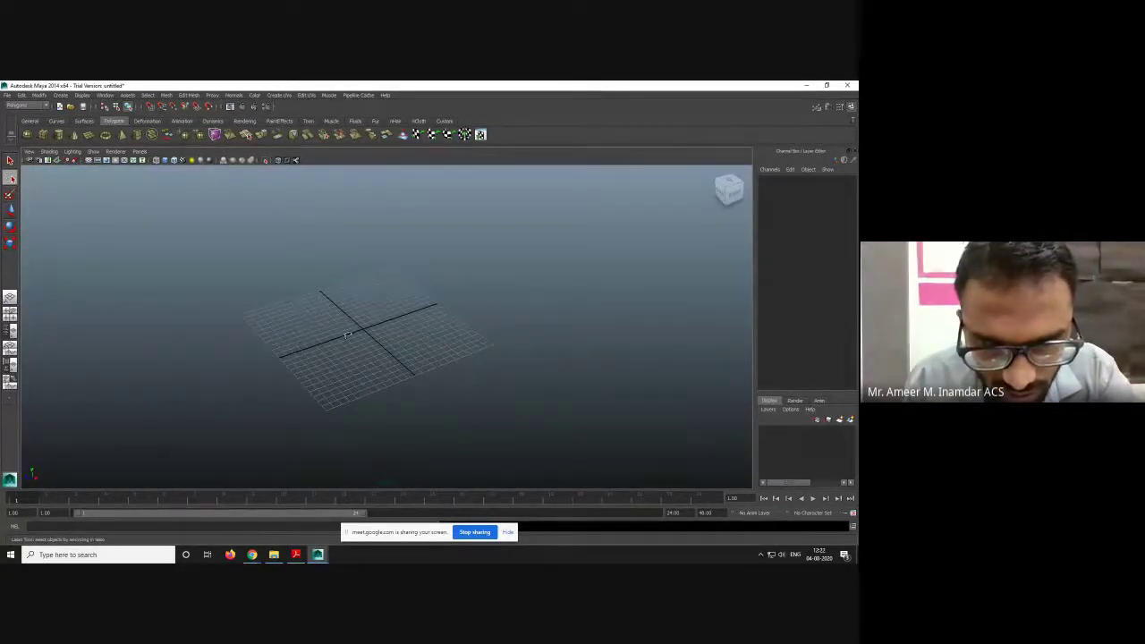
left_click(714, 170)
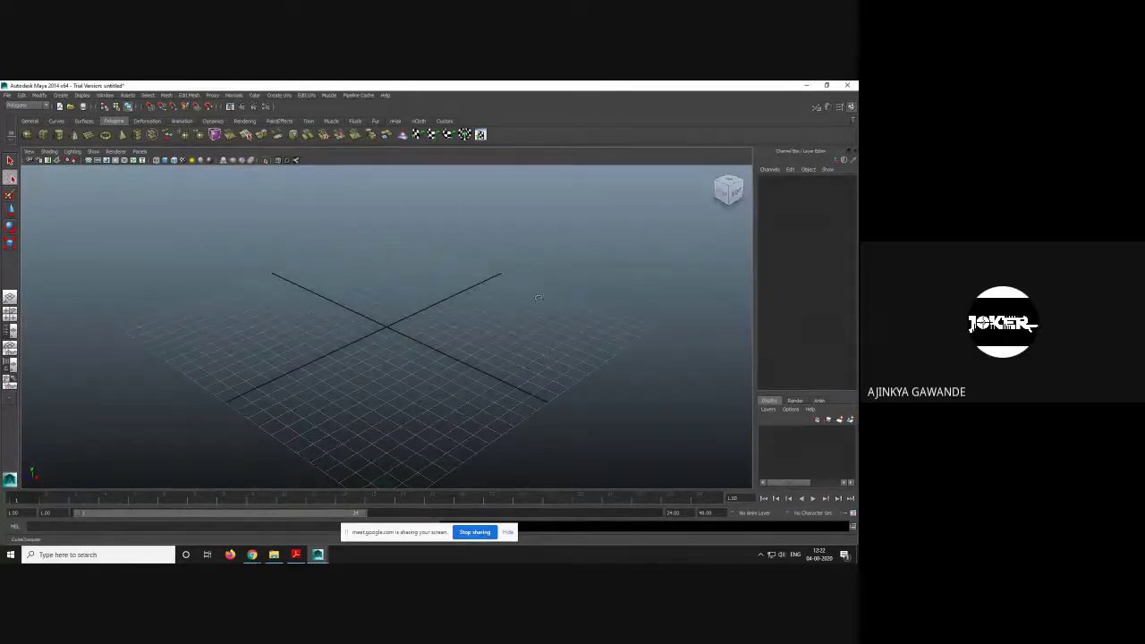
left_click(10, 161)
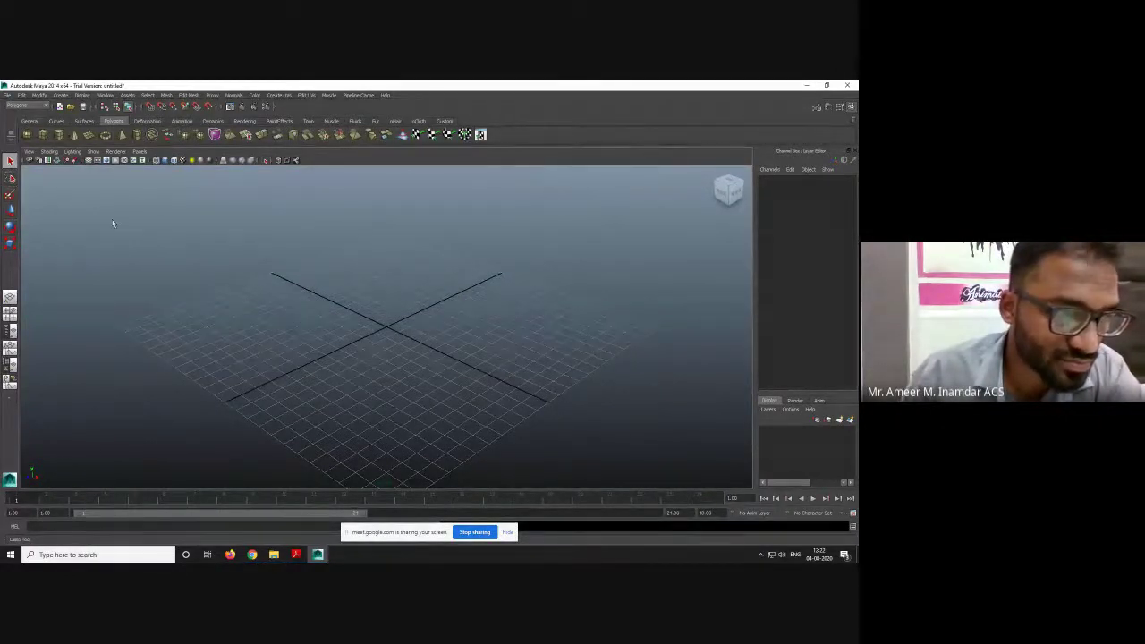
key("q")
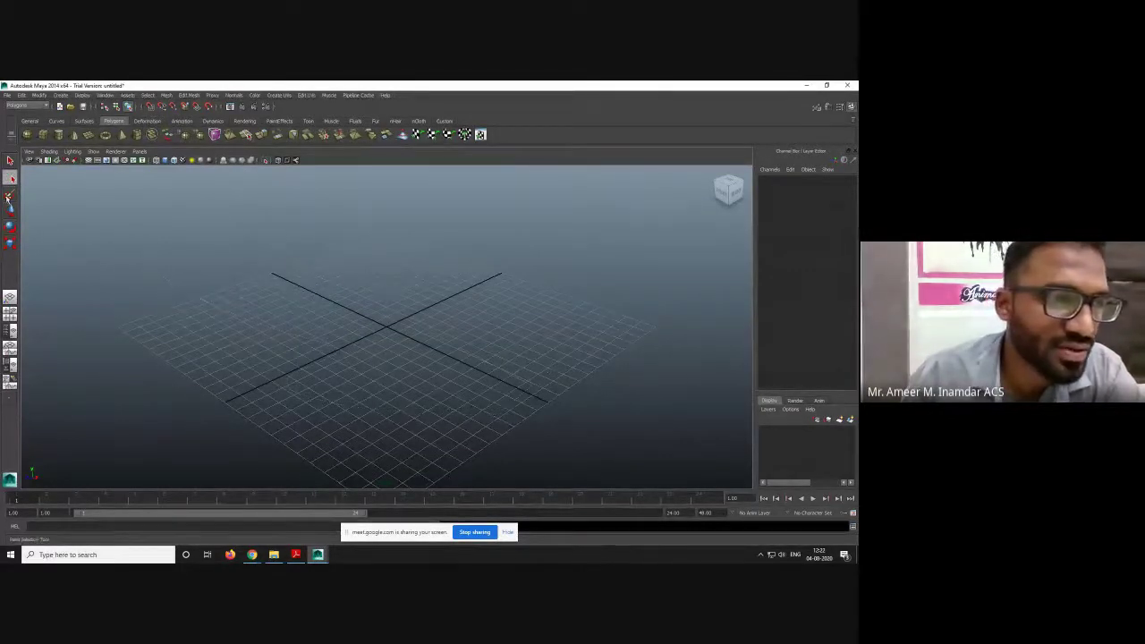
left_click(9, 195)
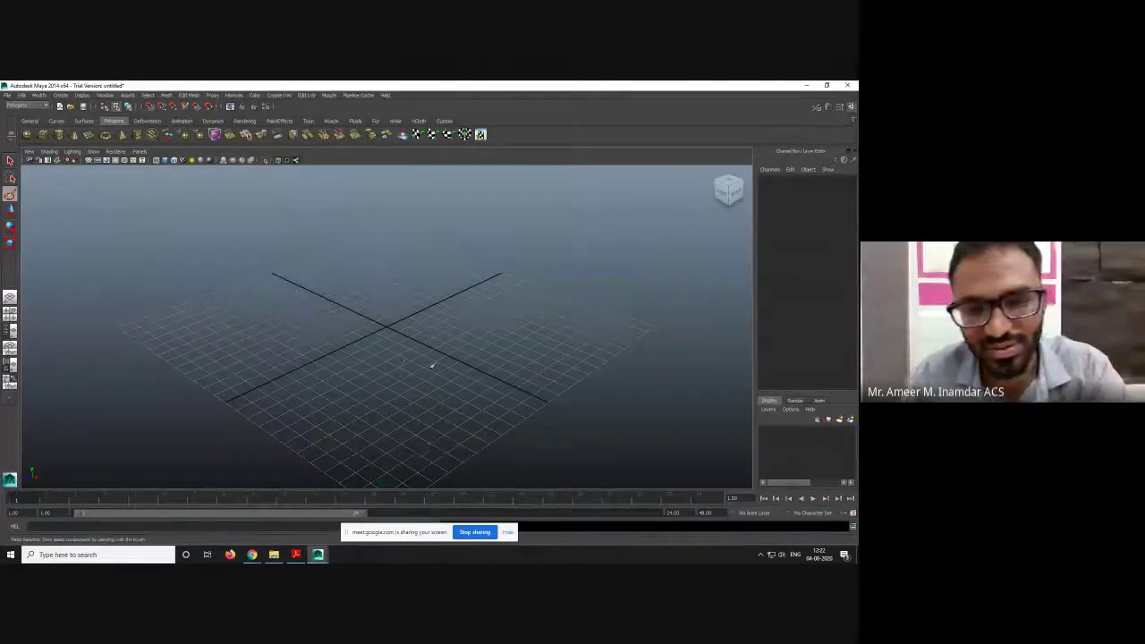
left_click(9, 210)
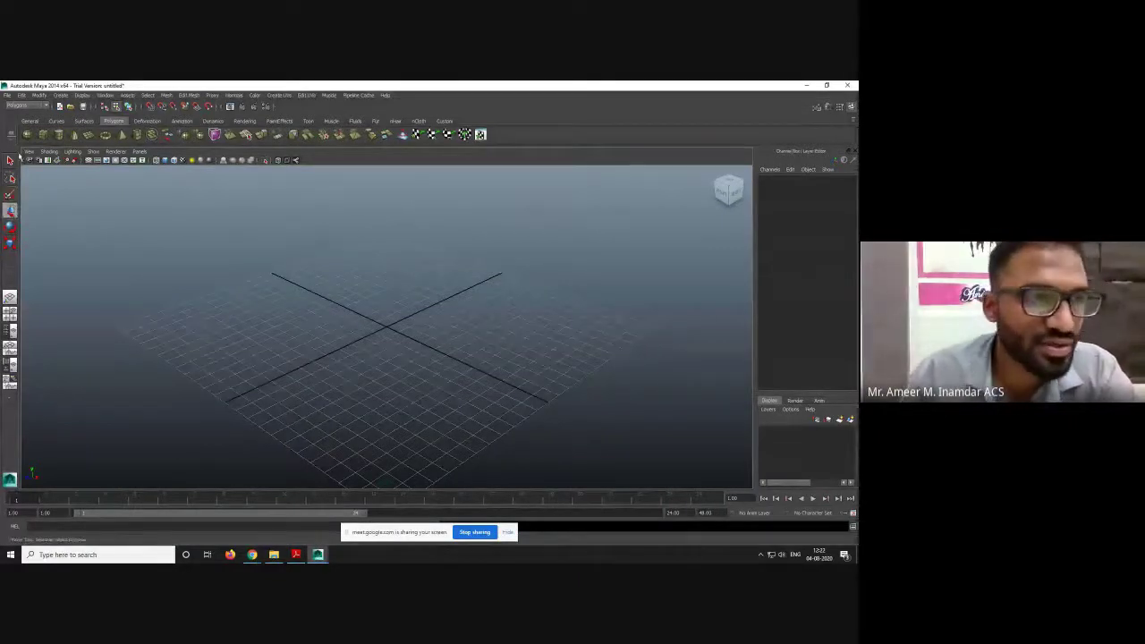
- Create a polygon sphere near the center of the grid and select it as an object
left_click(27, 134)
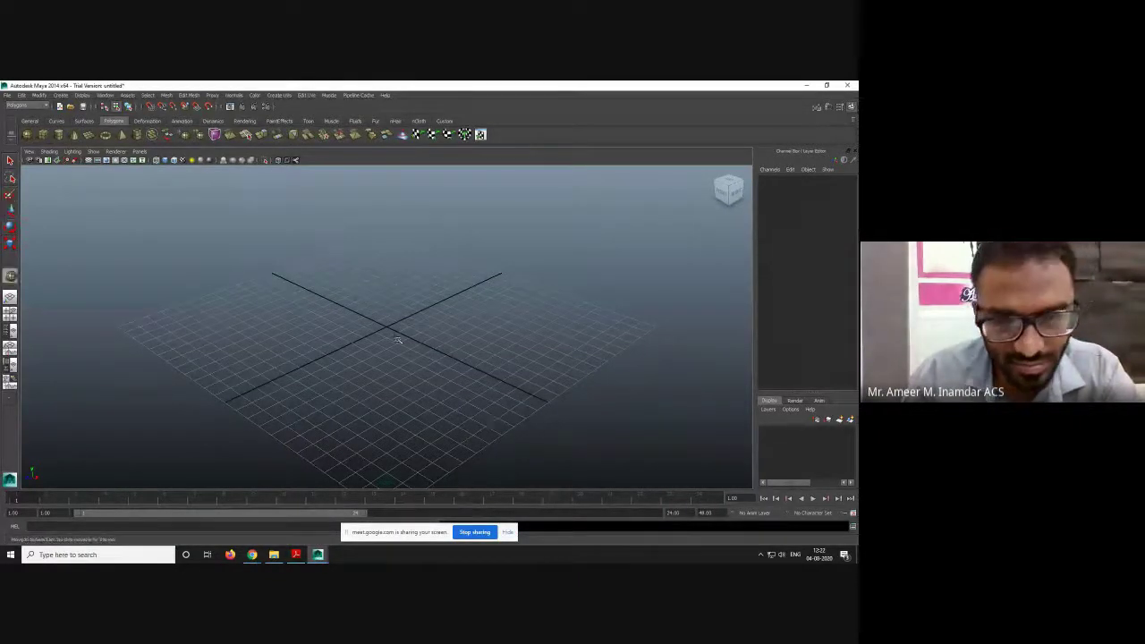
left_click_drag(396, 332, 470, 381)
left_click(575, 462)
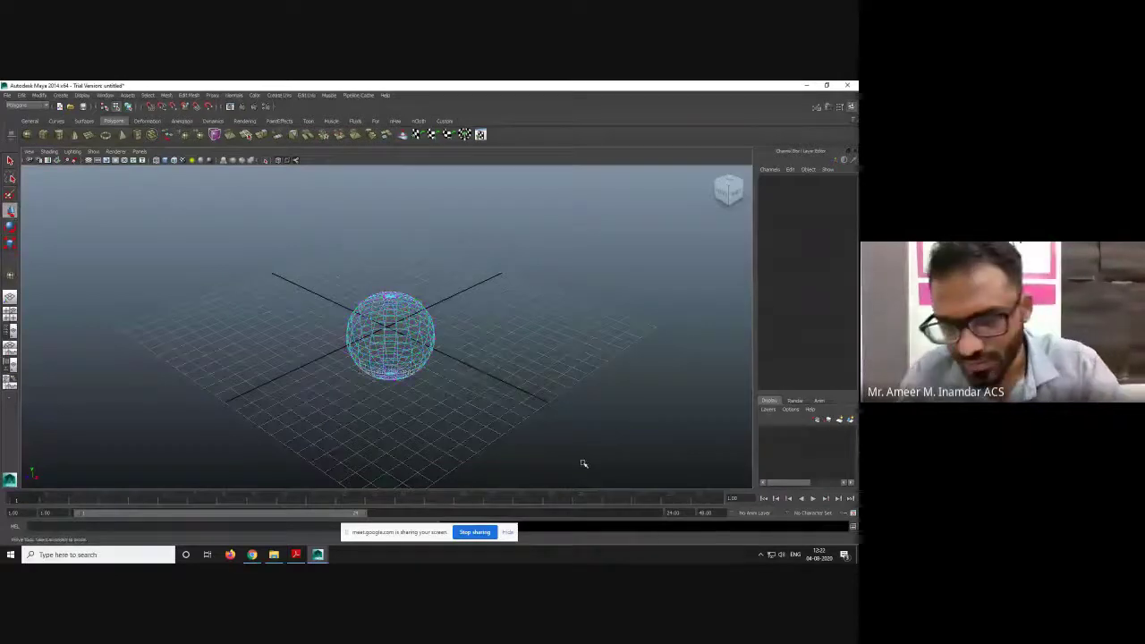
right_click(427, 363)
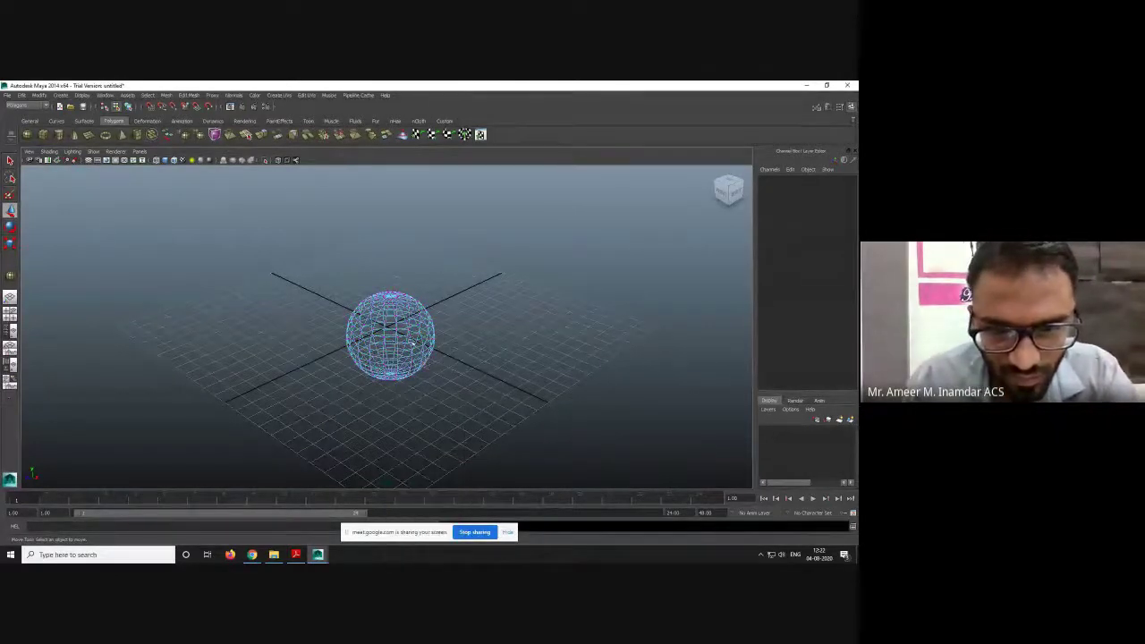
right_click(426, 358)
left_click(426, 354)
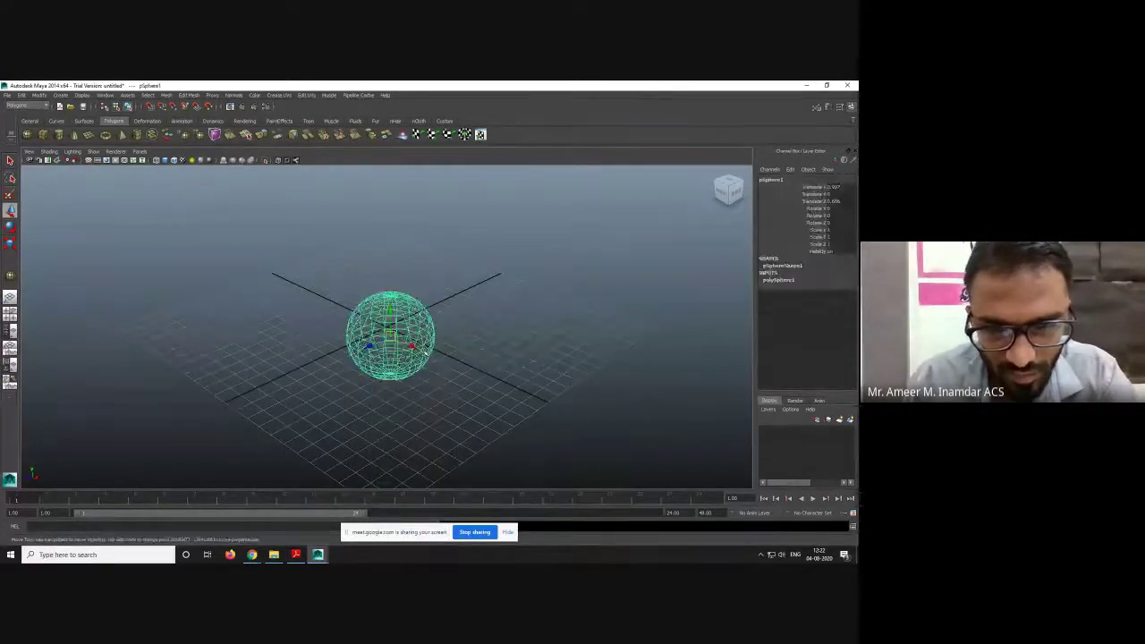
- Switch the viewport to shaded display and keep the sphere selected
key("5")
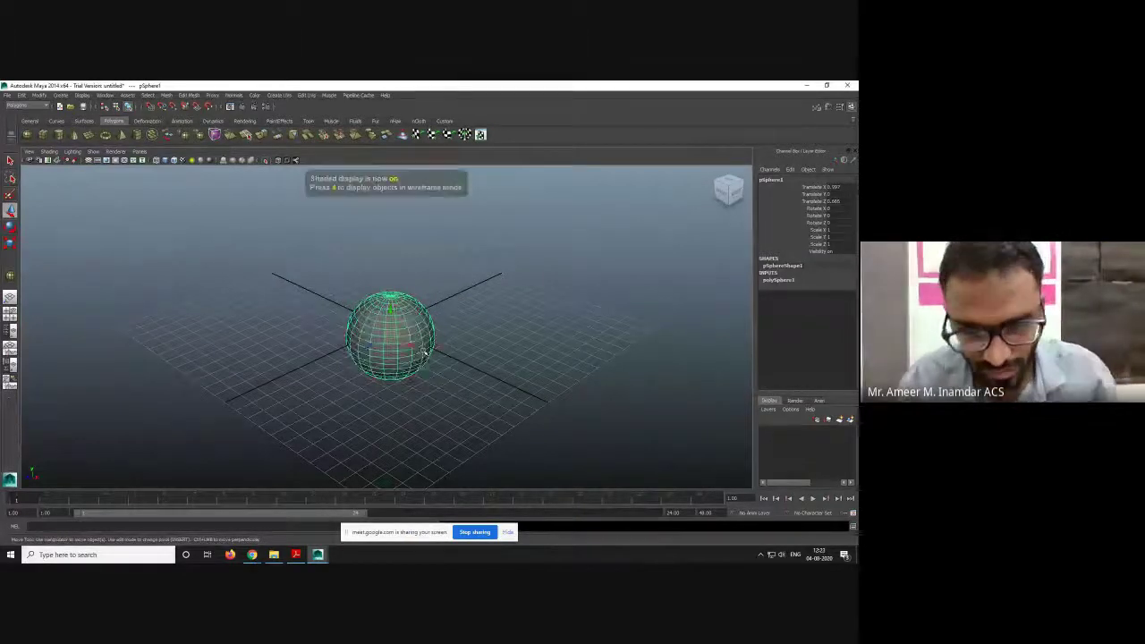
left_click(463, 392)
left_click(407, 341)
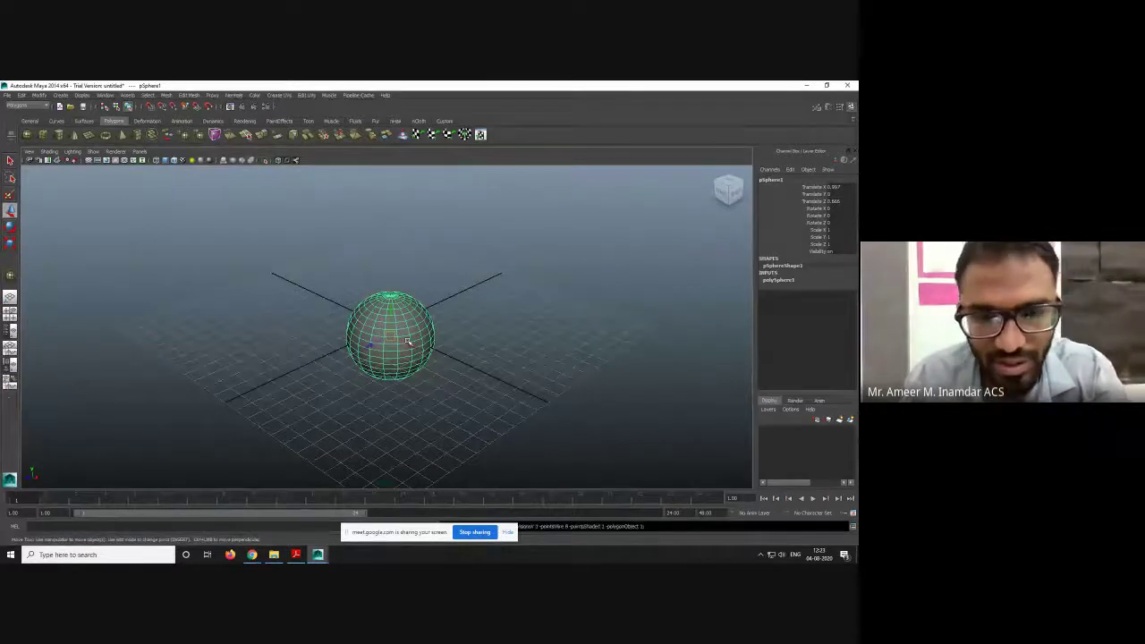
- Compare the sphere in textured, wireframe, shaded and lit display, and return the viewport to shaded display
key("6")
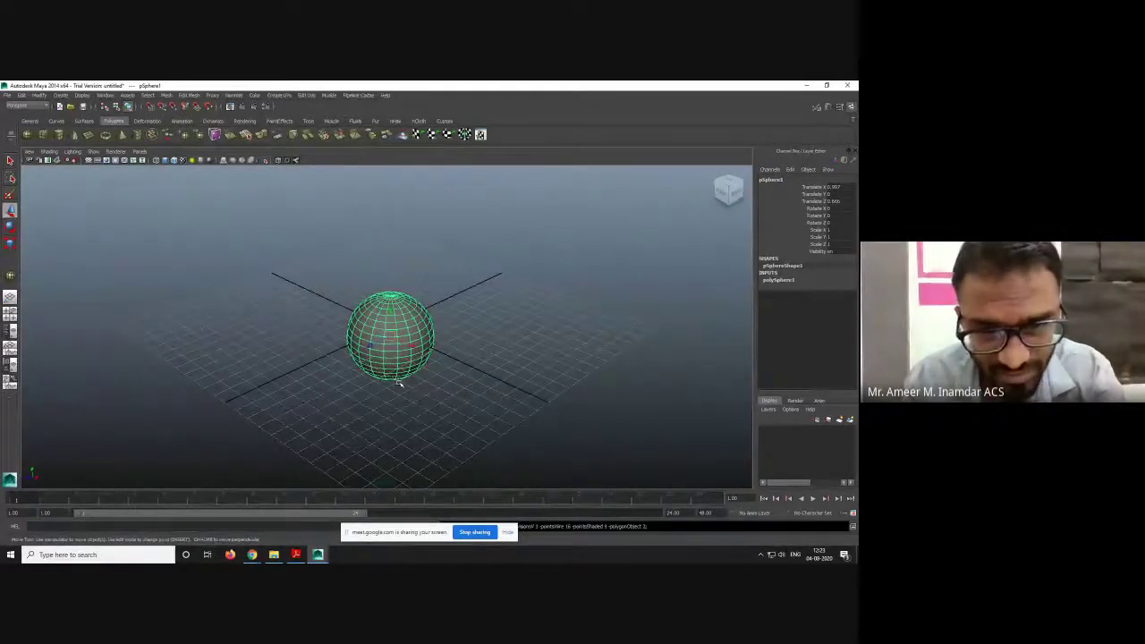
key("4")
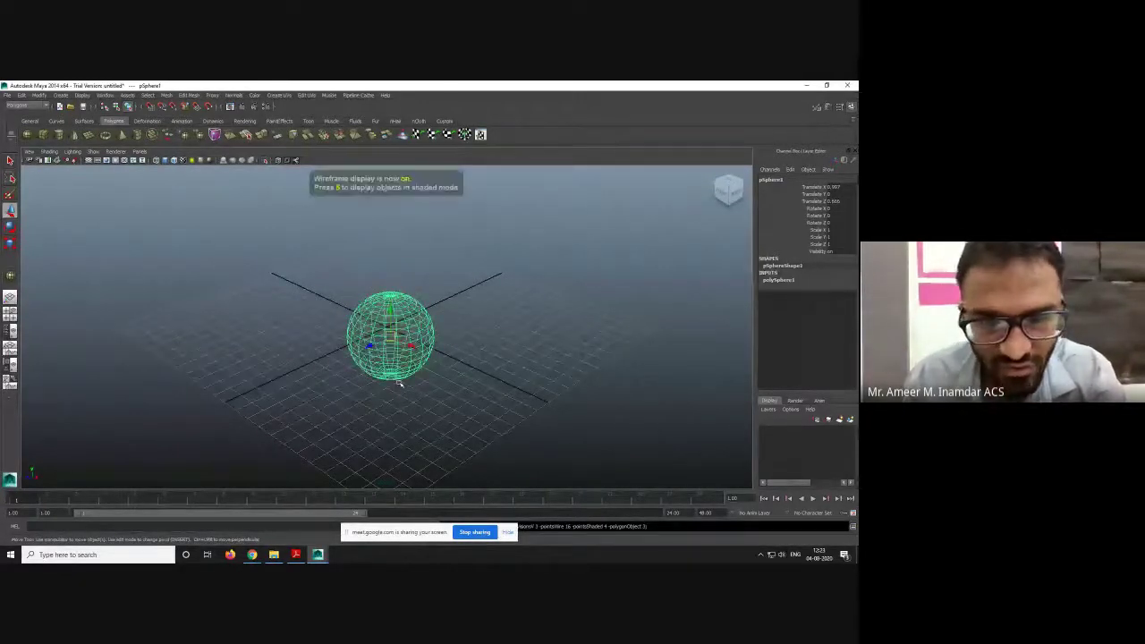
key("5")
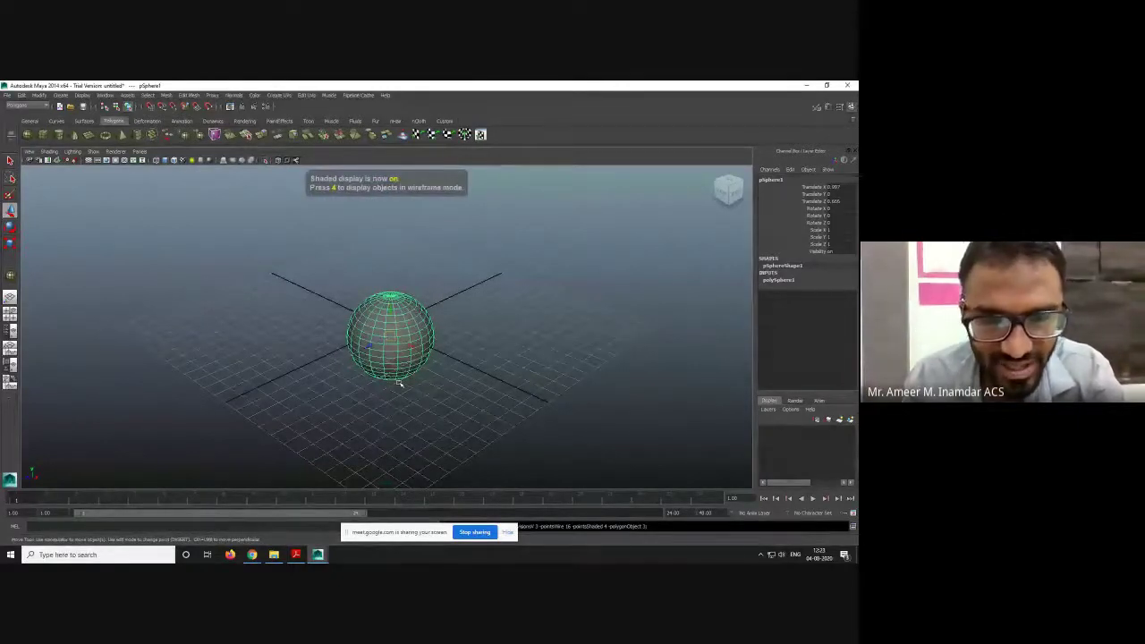
key("6")
key("7")
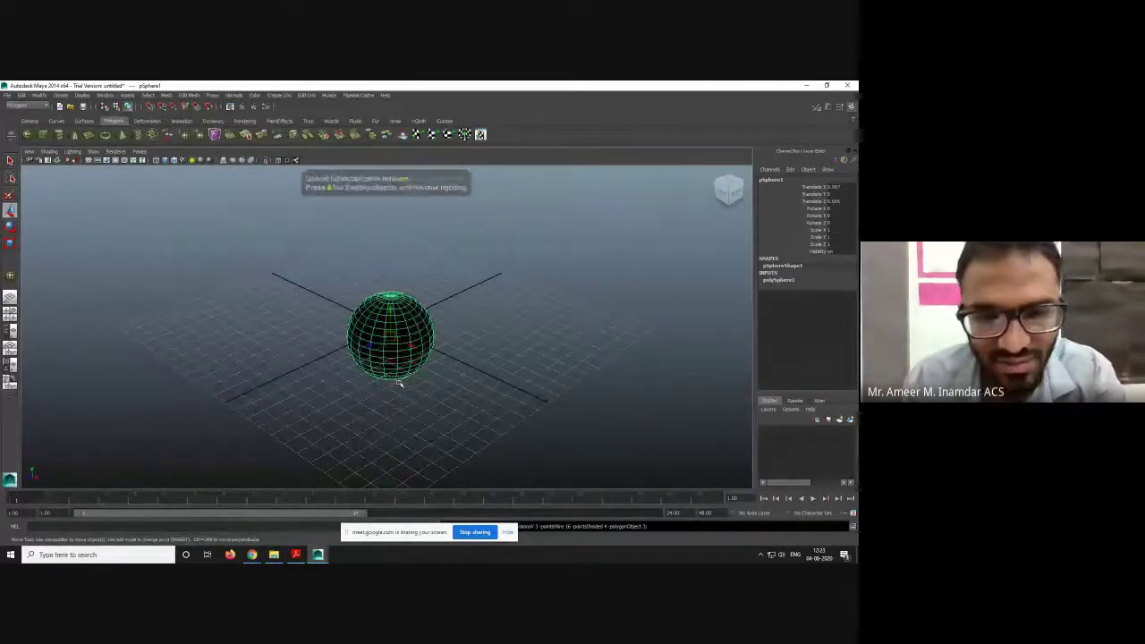
key("5")
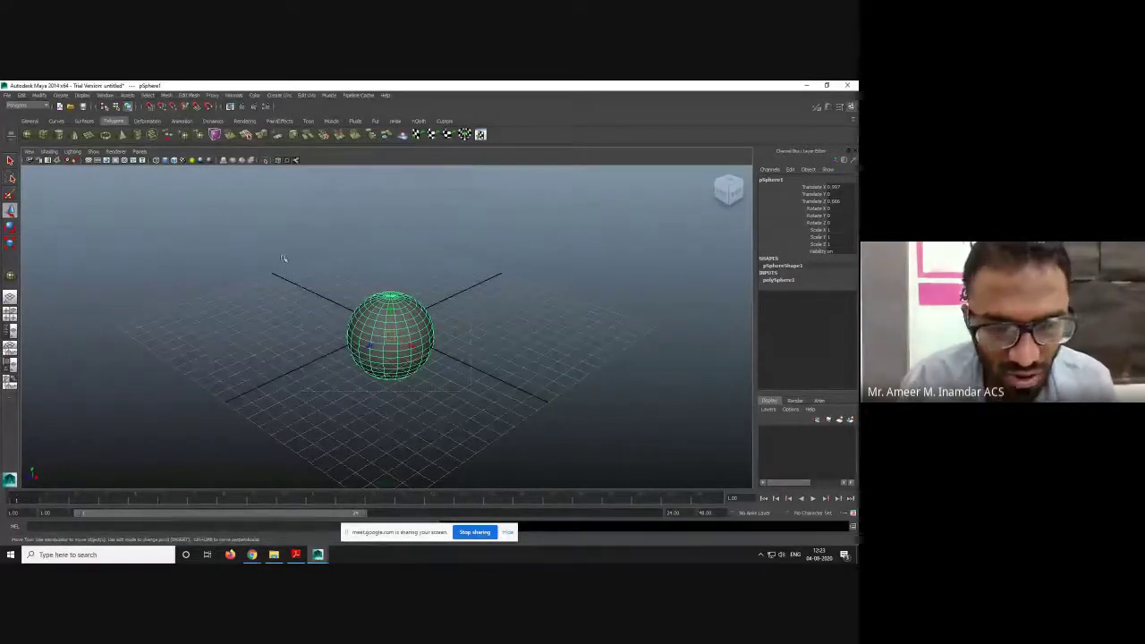
- Raise the sphere about 2 units above the grid and rotate it about 36 degrees around its X axis
left_click_drag(457, 411, 433, 410, "alt")
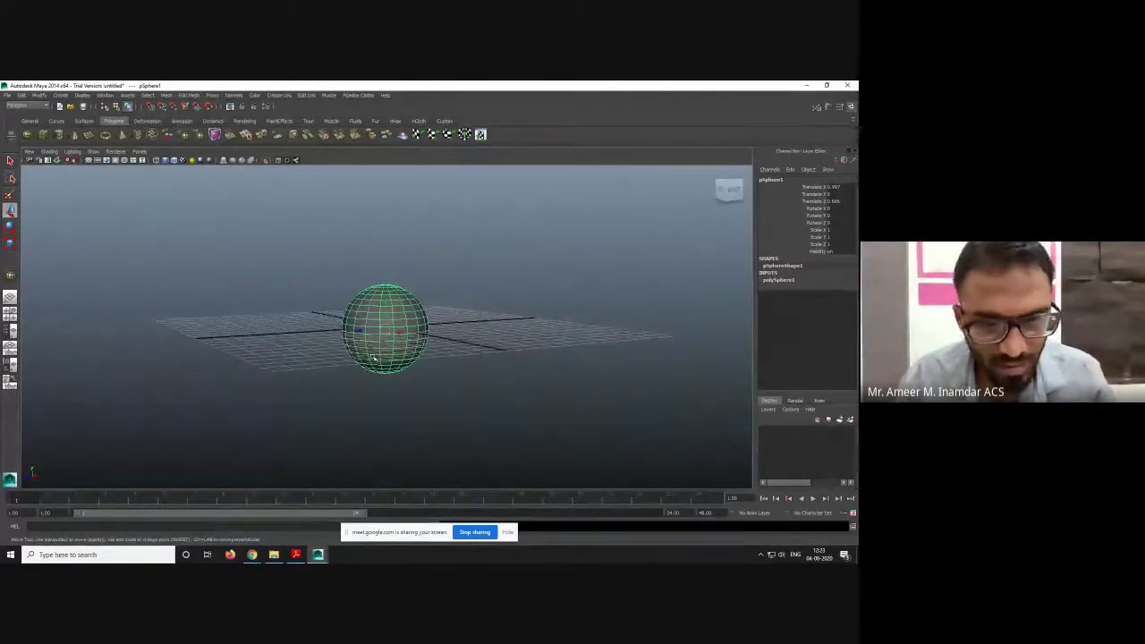
left_click_drag(391, 323, 413, 309)
key("e")
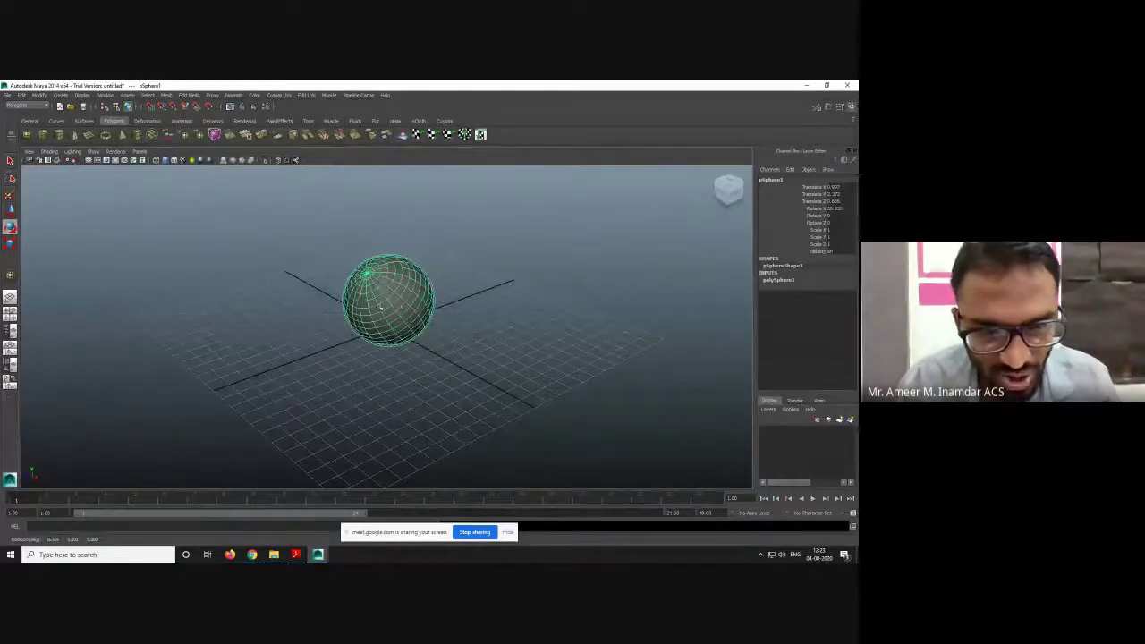
- Activate the Scale tool, view the sphere deselected from a closer angle, and select it again
key("r")
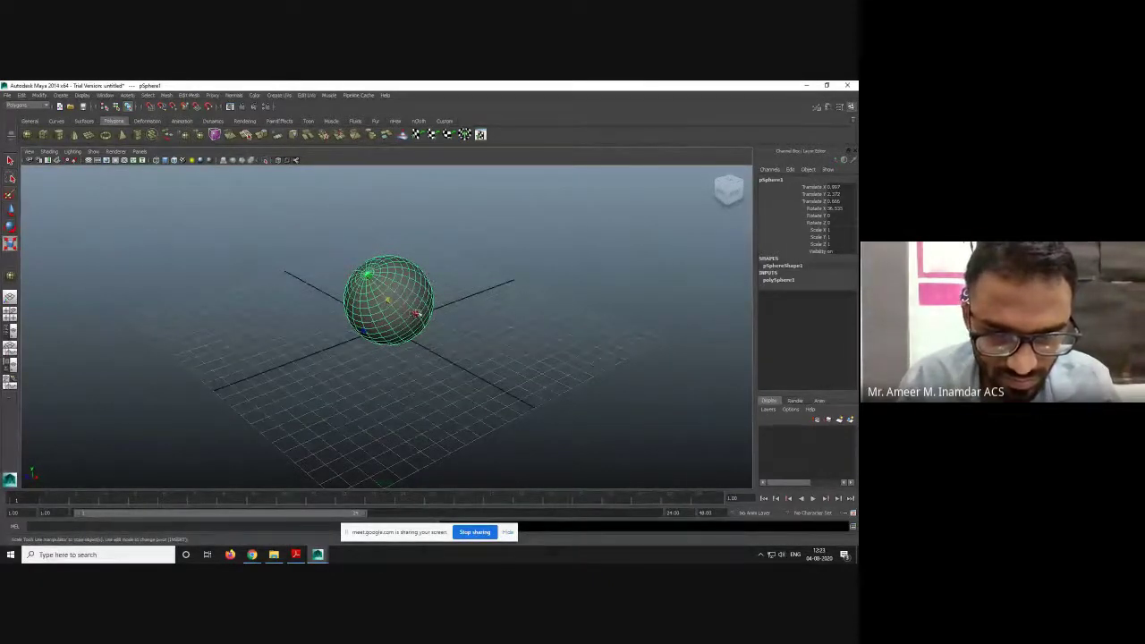
left_click_drag(414, 329, 441, 341, "alt")
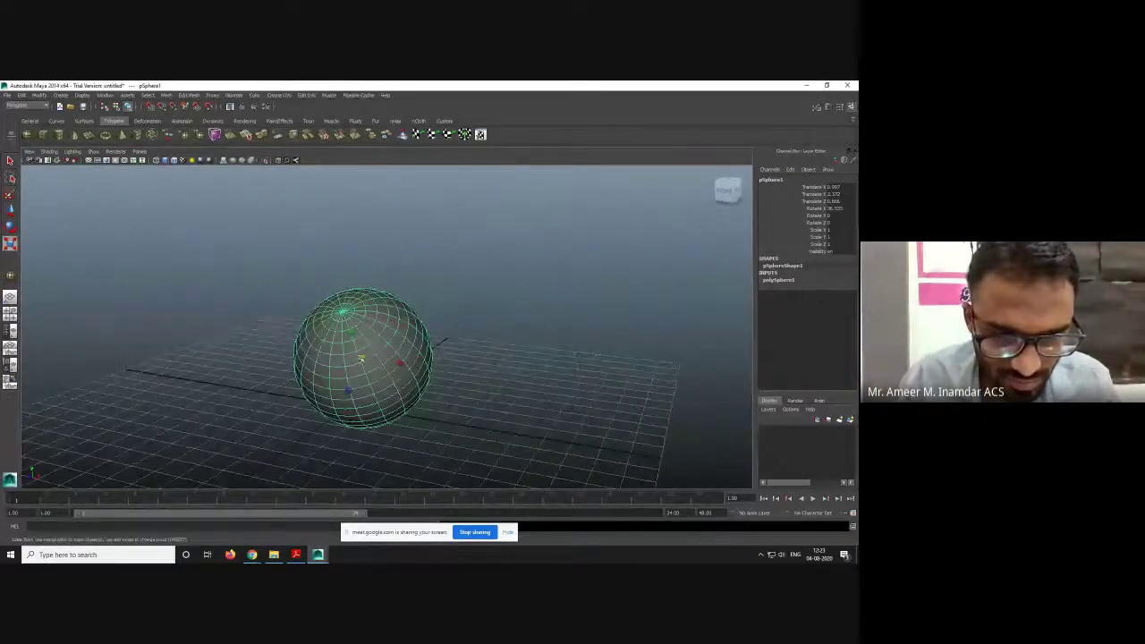
left_click(278, 262)
left_click(421, 401)
left_click(516, 422)
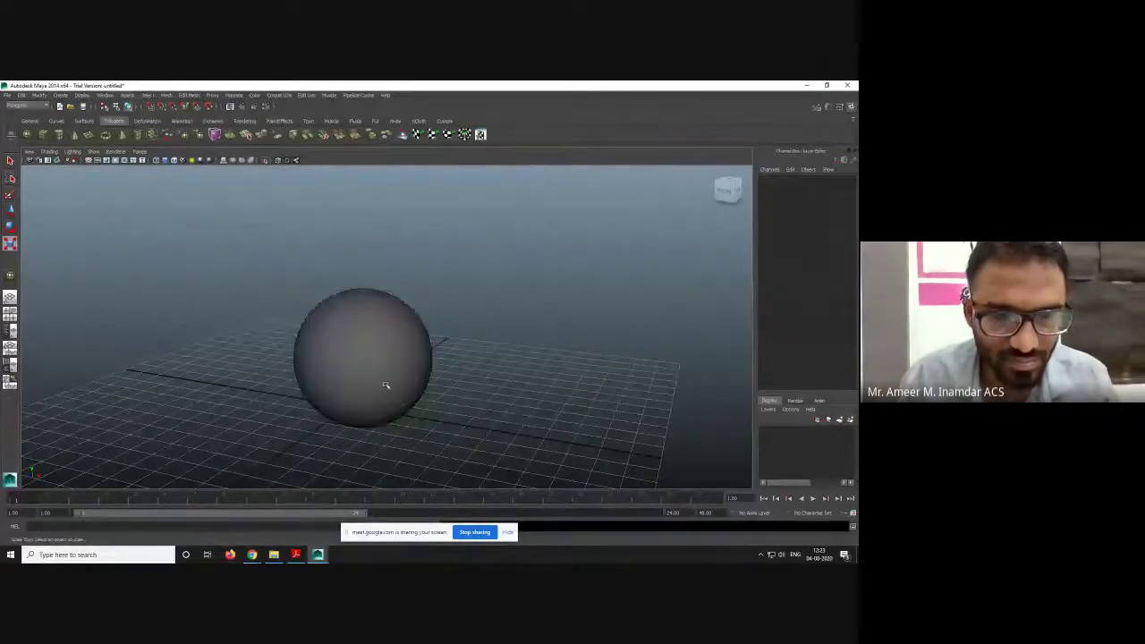
left_click(386, 384)
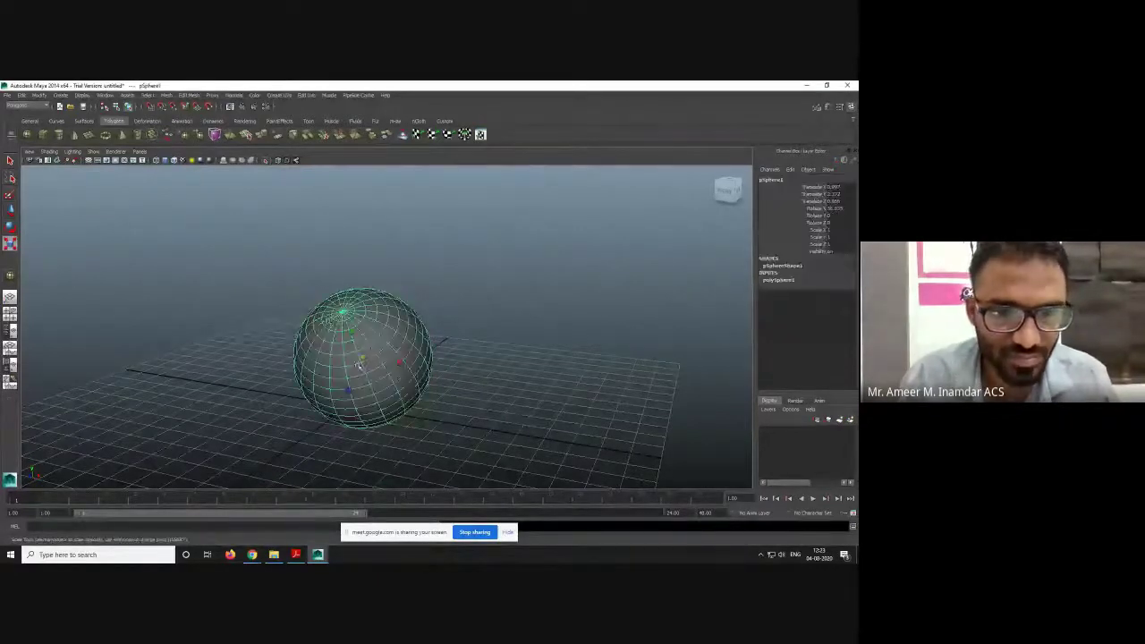
- Look through the plug-ins listed in the Plug-in Manager and close it
left_click(107, 95)
mouse_move(134, 142)
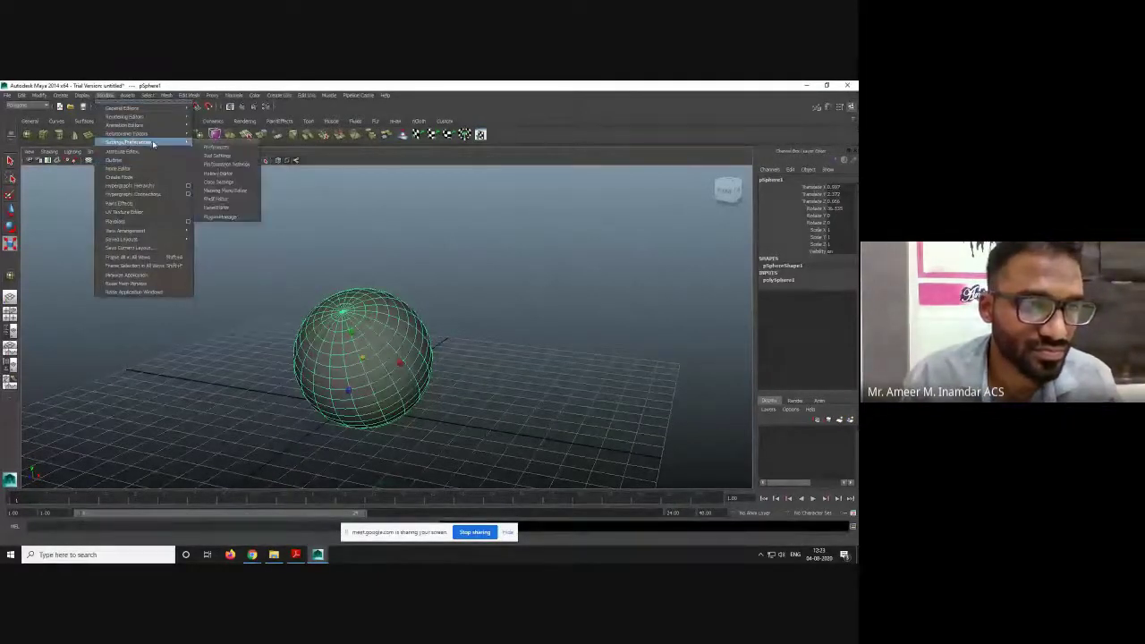
left_click(219, 217)
scroll(343, 314, "down", 5)
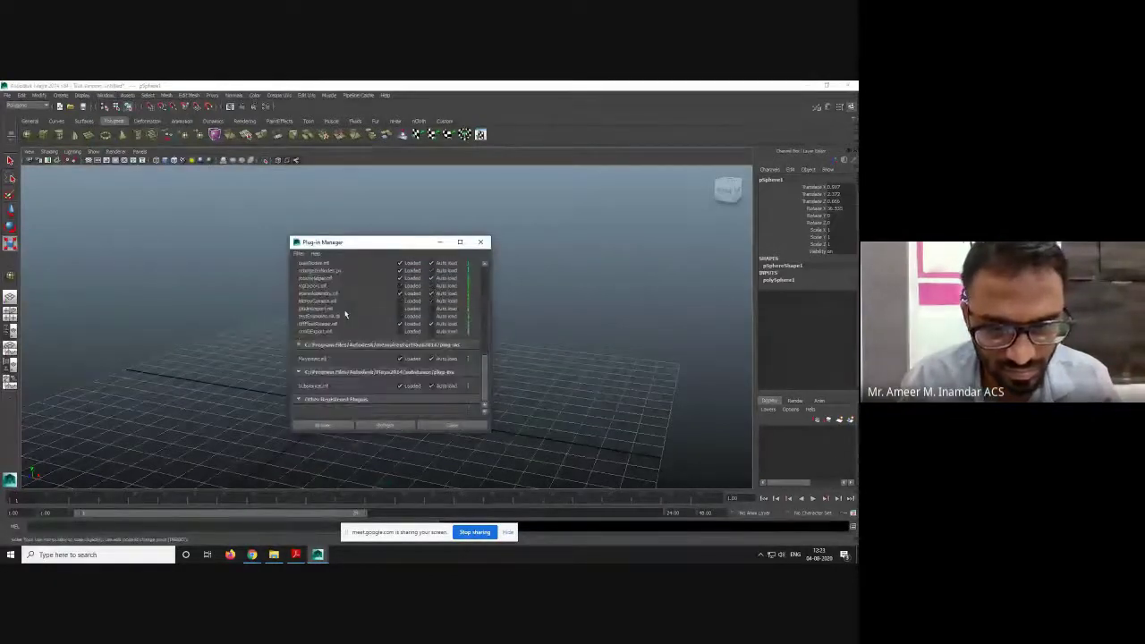
scroll(344, 314, "up", 5)
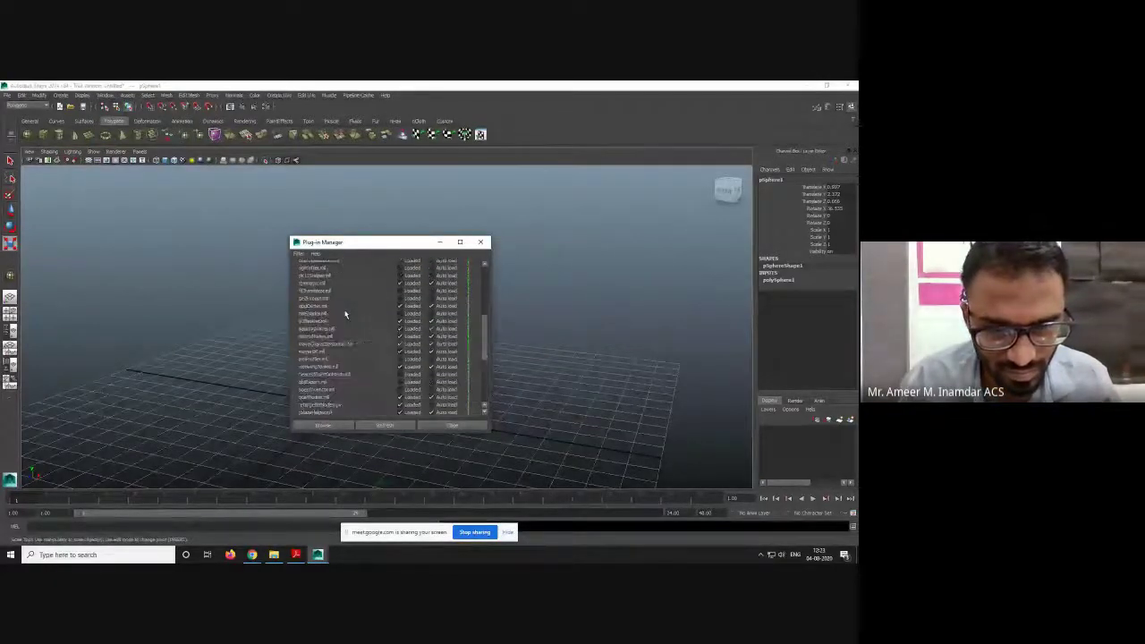
left_click(481, 243)
- Set the Viewport 2.0 rendering engine to DirectX 11 in the Display preferences and save the preferences
left_click(106, 95)
mouse_move(133, 143)
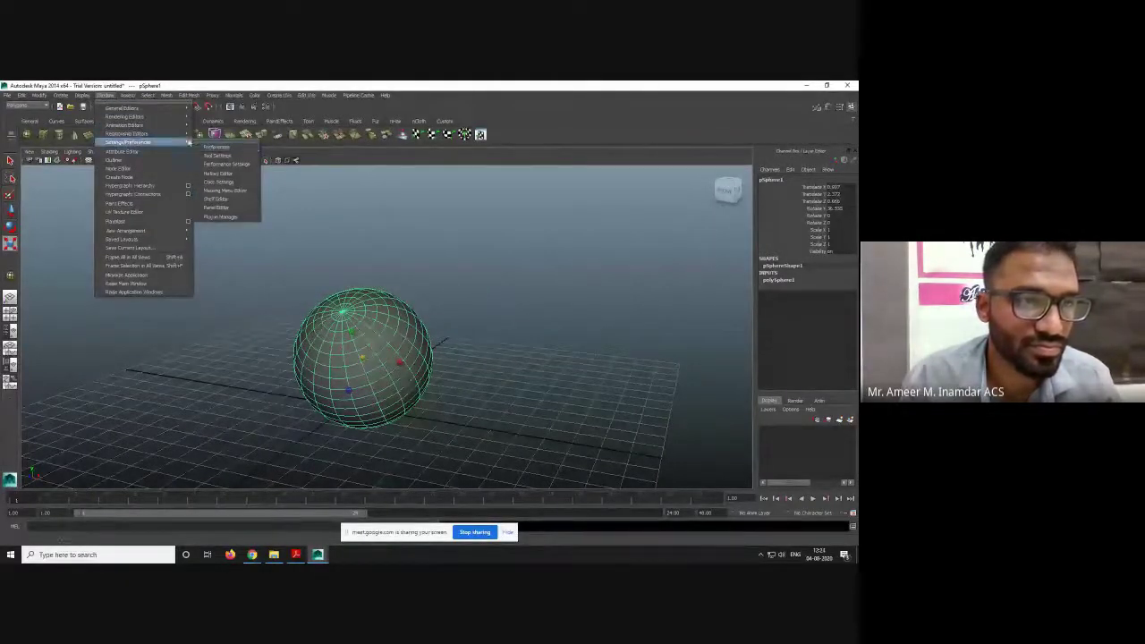
left_click(215, 147)
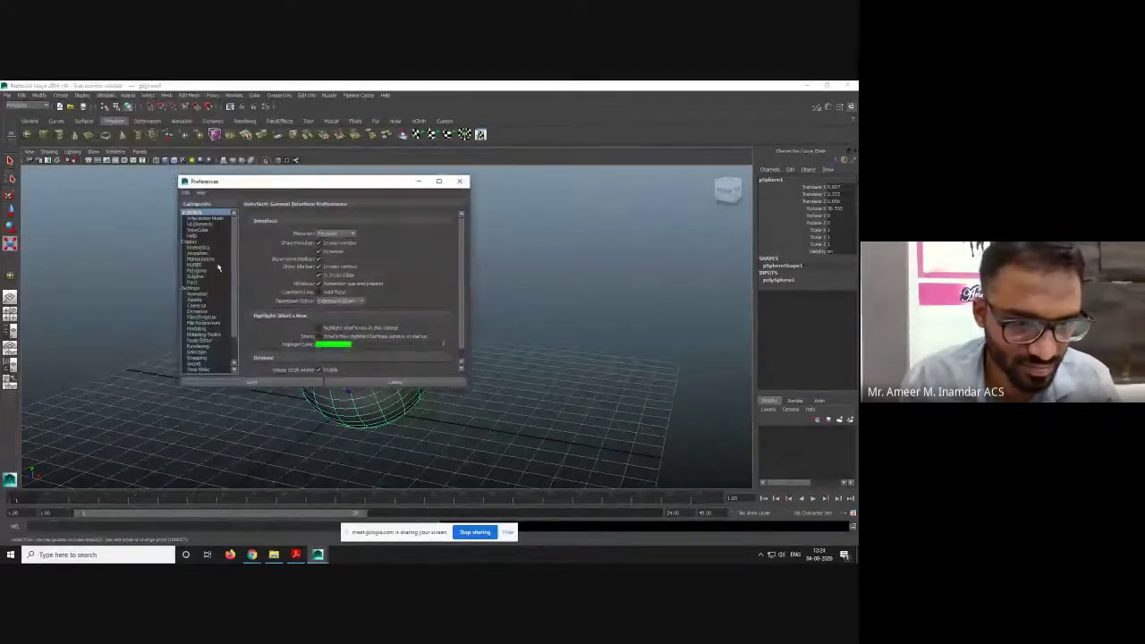
scroll(218, 269, "down", 3)
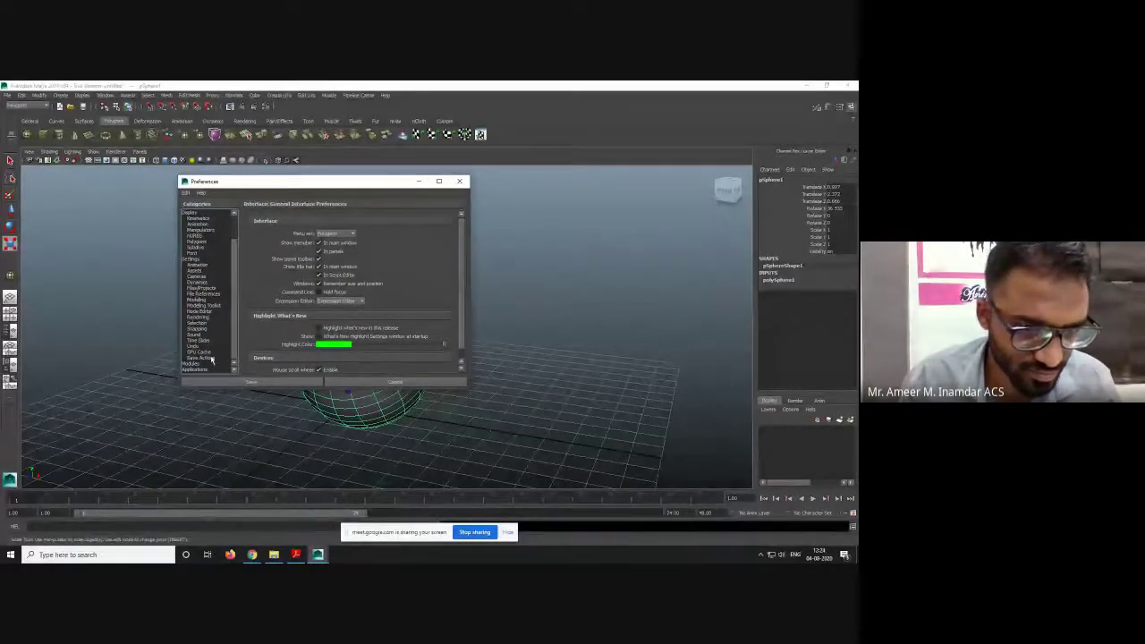
scroll(360, 300, "down", 1)
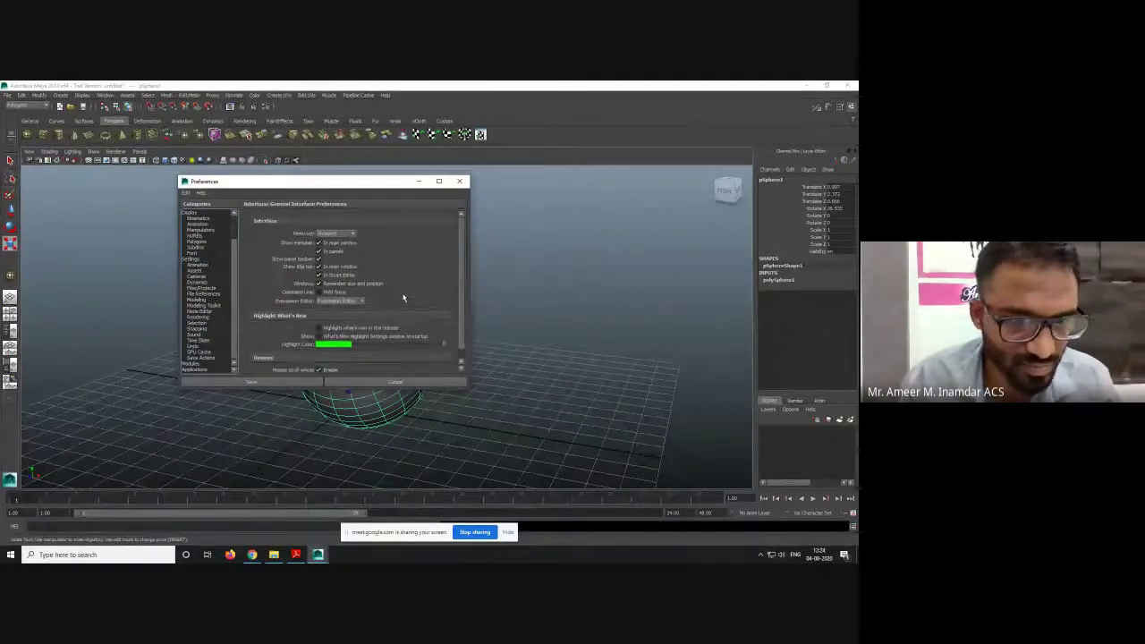
scroll(357, 304, "up", 1)
left_click(201, 212)
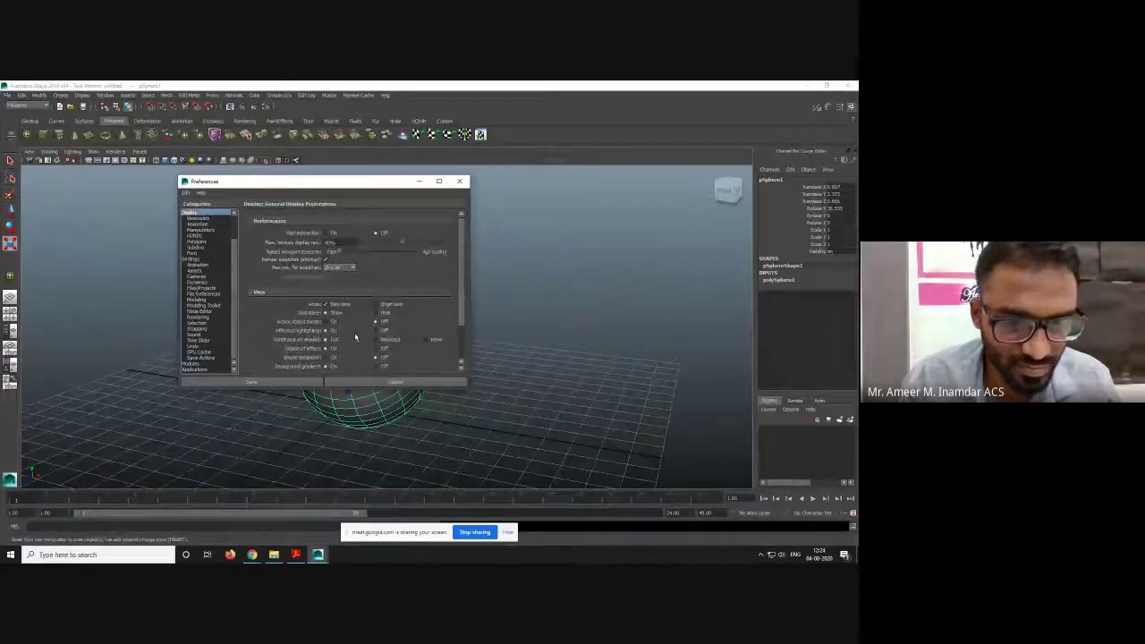
scroll(341, 293, "down", 2)
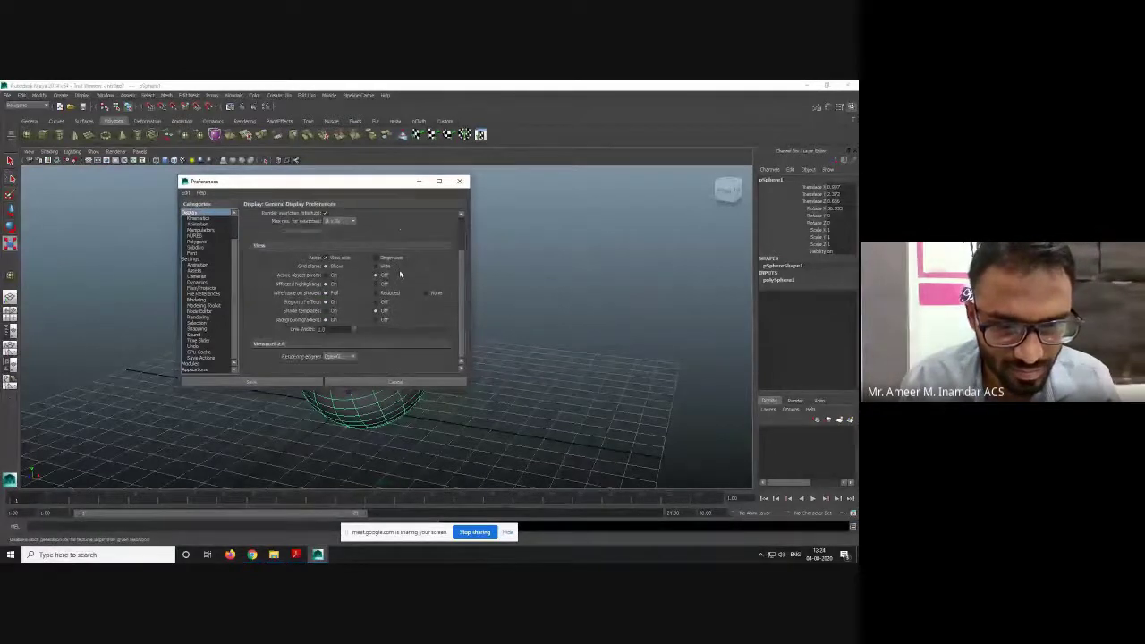
left_click(351, 357)
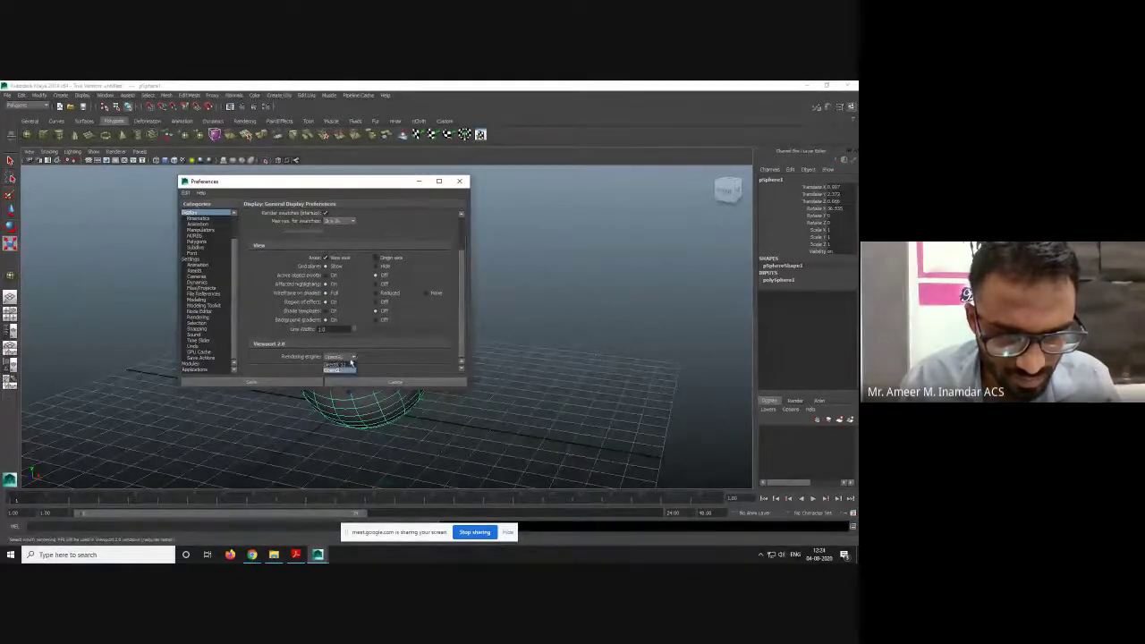
left_click(344, 368)
left_click(431, 321)
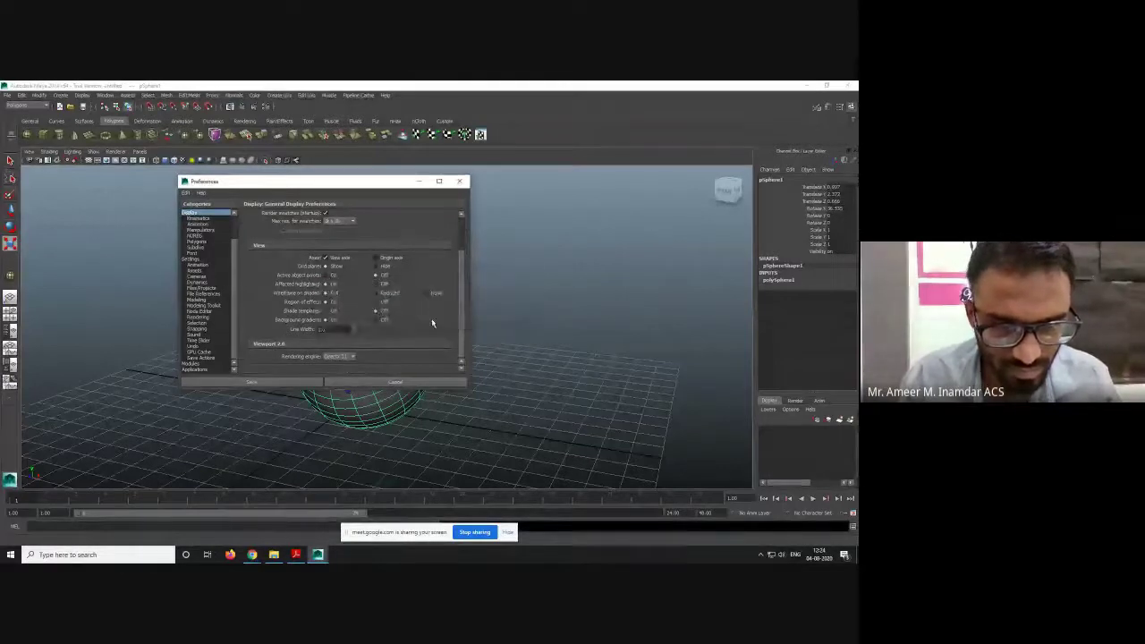
left_click(289, 386)
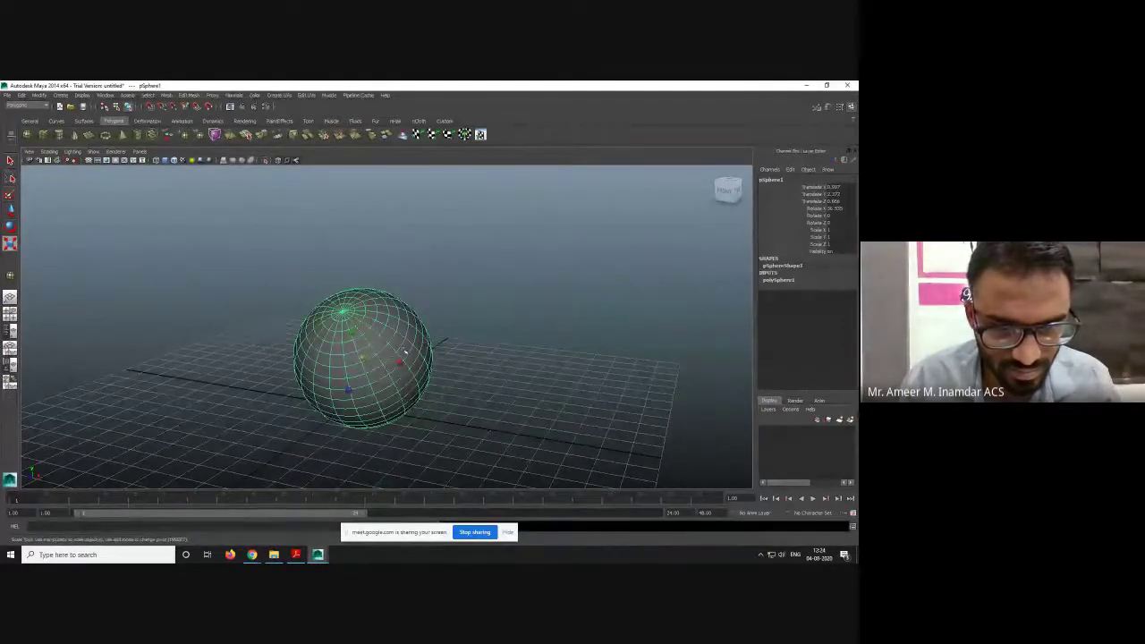
- Close Maya and launch Maya 2014 again from the desktop
left_click(449, 408)
left_click(396, 378)
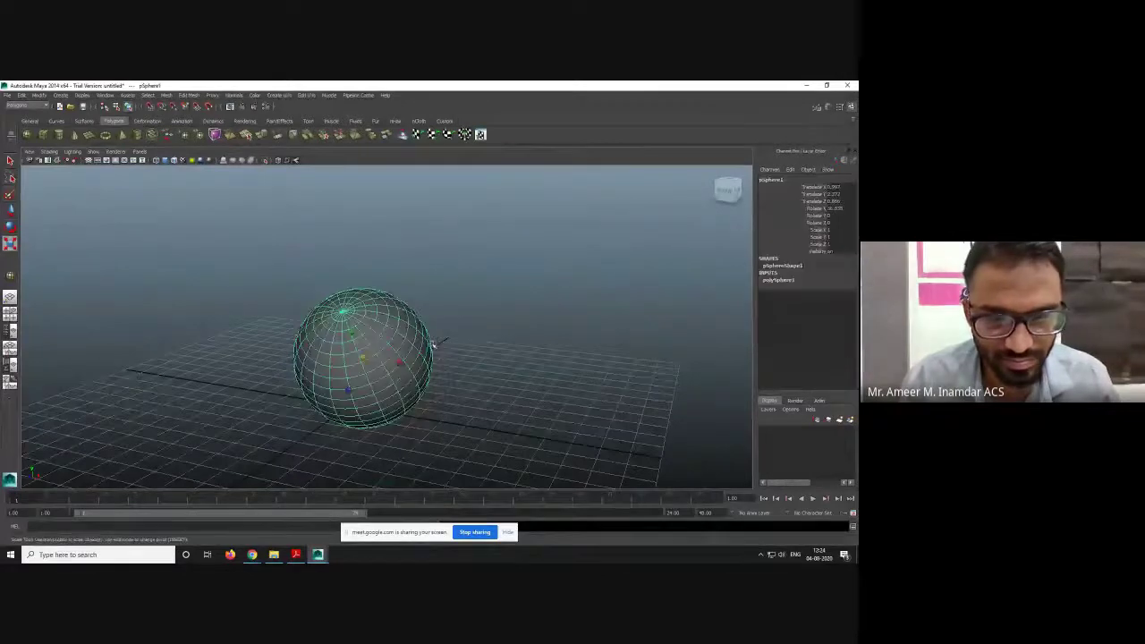
left_click_drag(433, 345, 492, 322, "alt")
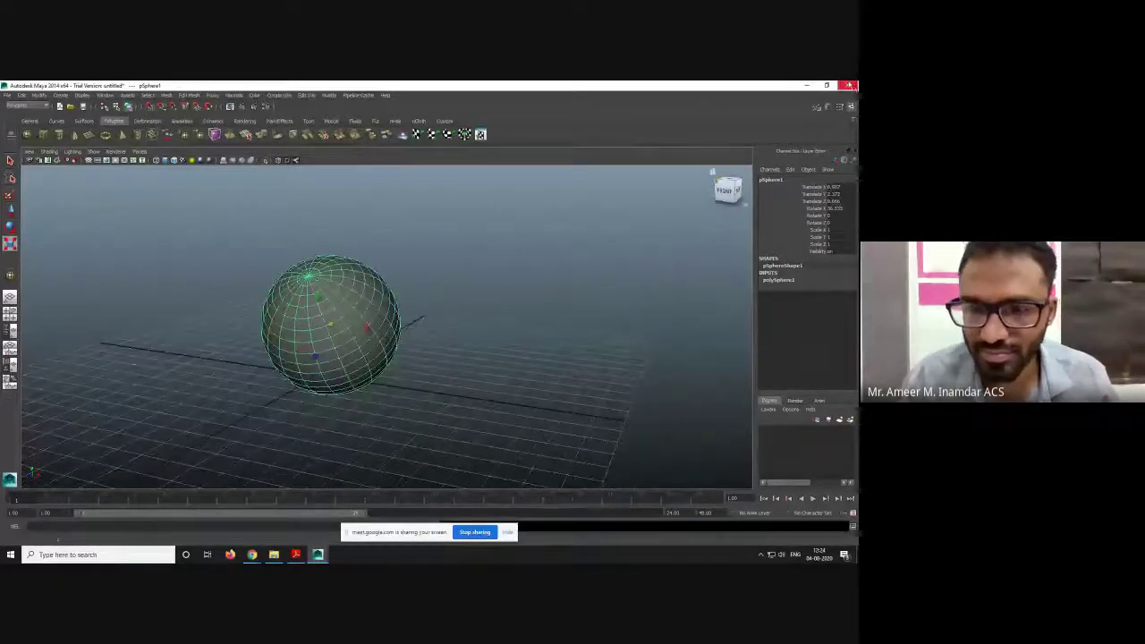
key("ctrl+n")
left_click(466, 319)
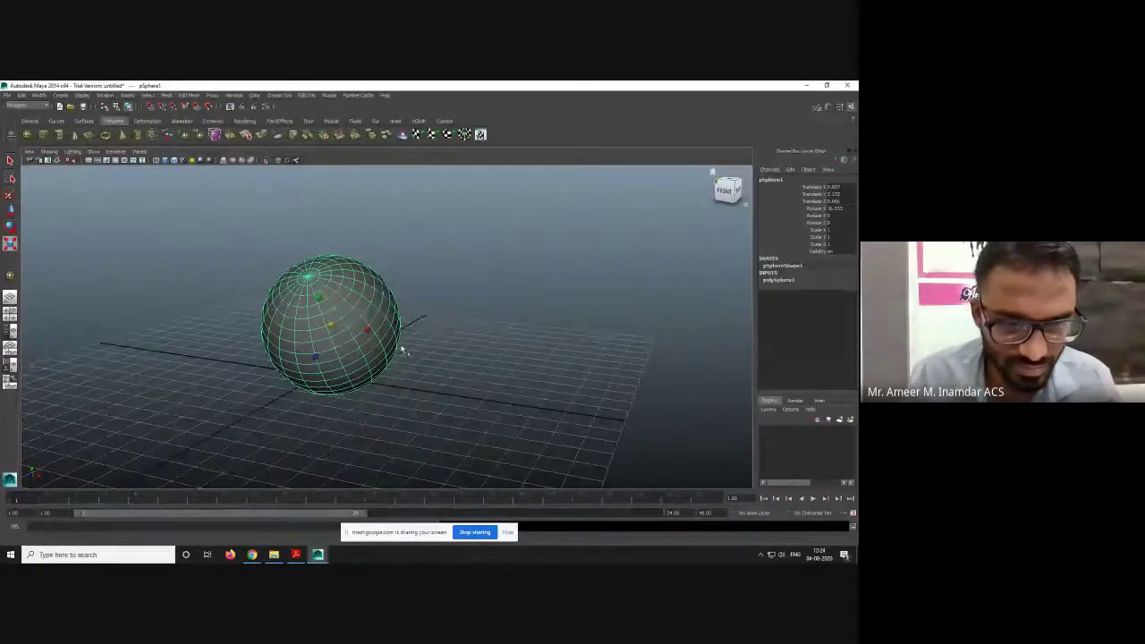
key("alt+F4")
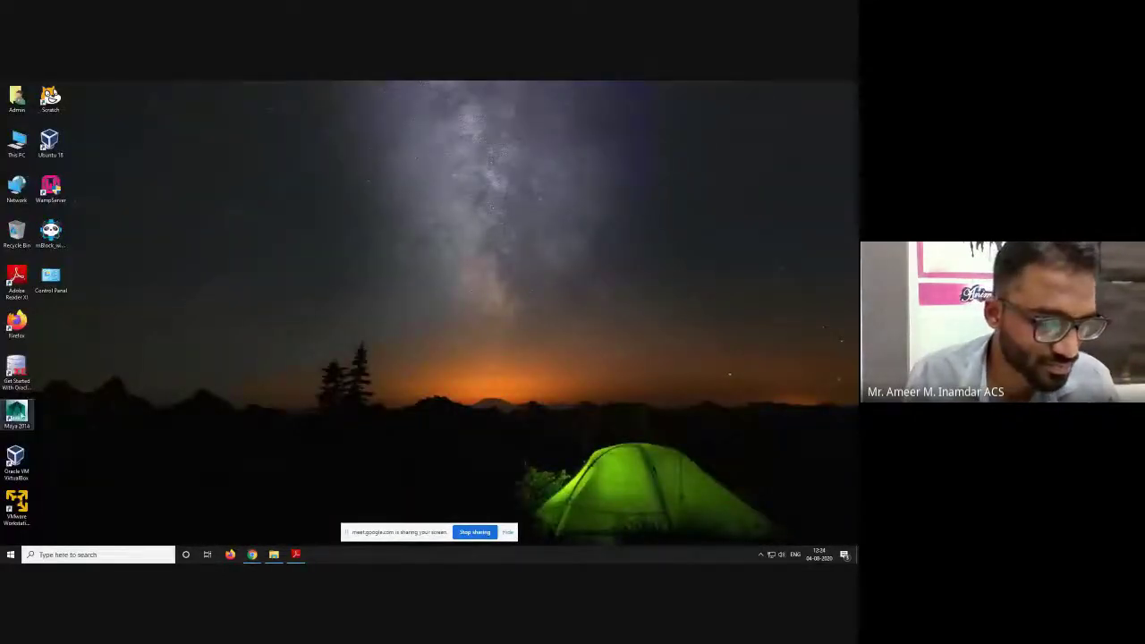
double_click(16, 413)
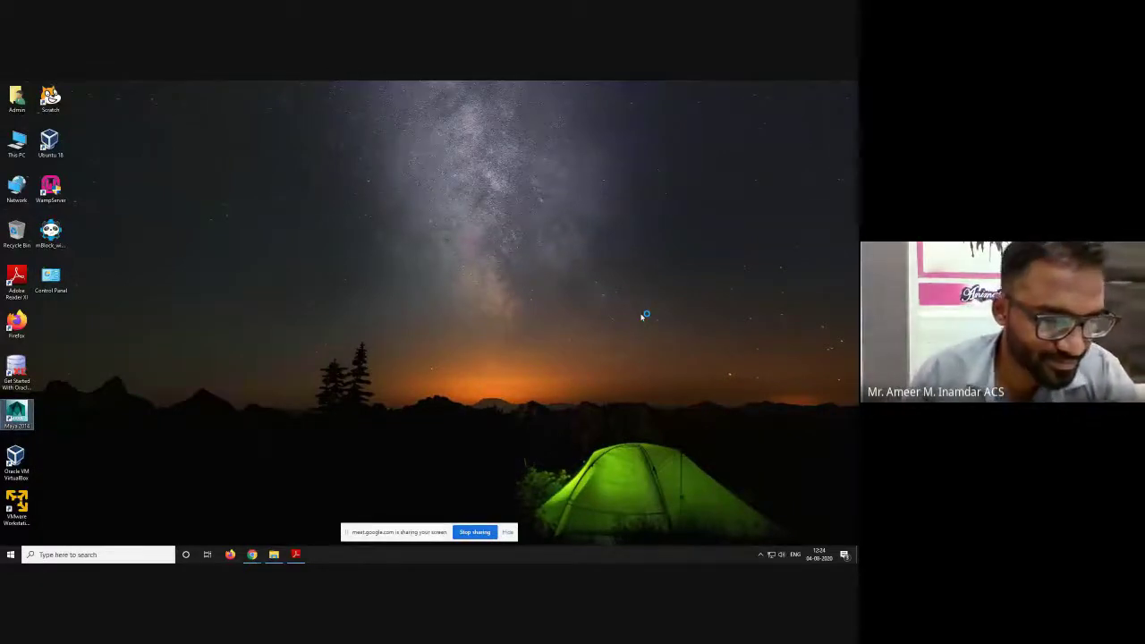
- Switch to the syllabus PDF in Adobe Reader and highlight "Introduction Types of Shader" and the words "Shading" and "Texturing" in unit 3
left_click(296, 554)
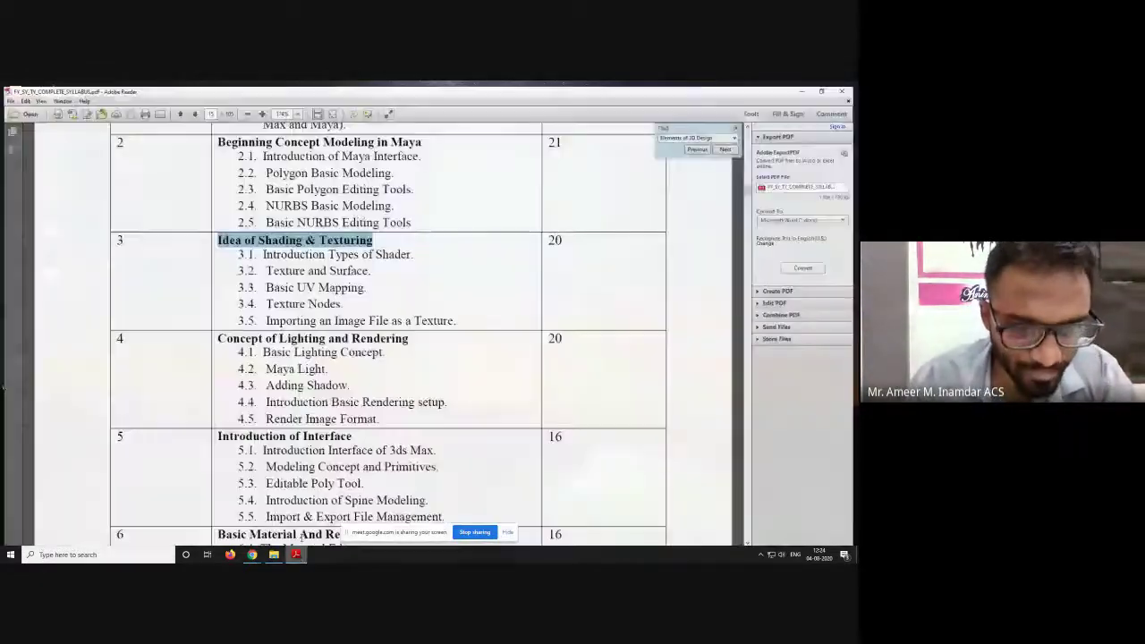
left_click(399, 301)
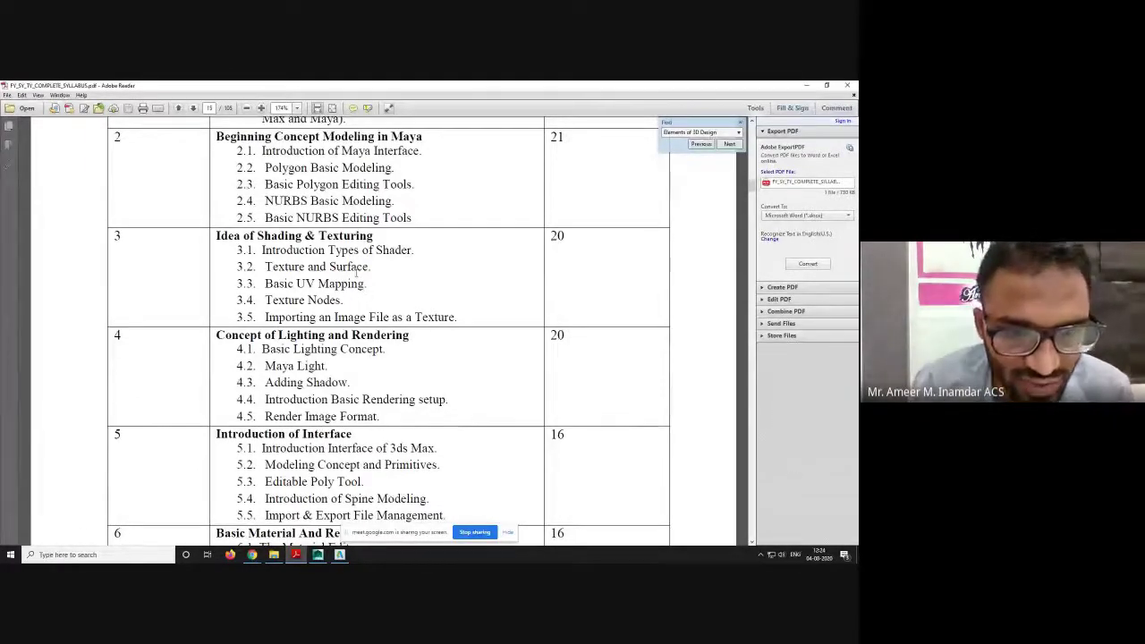
triple_click(307, 253)
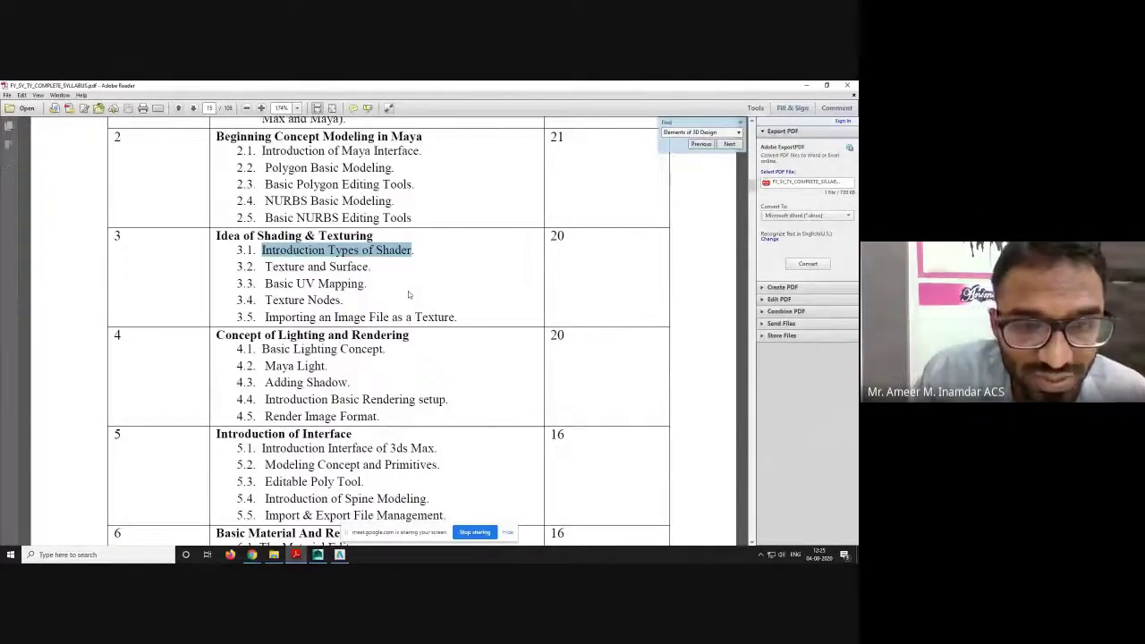
left_click(431, 296)
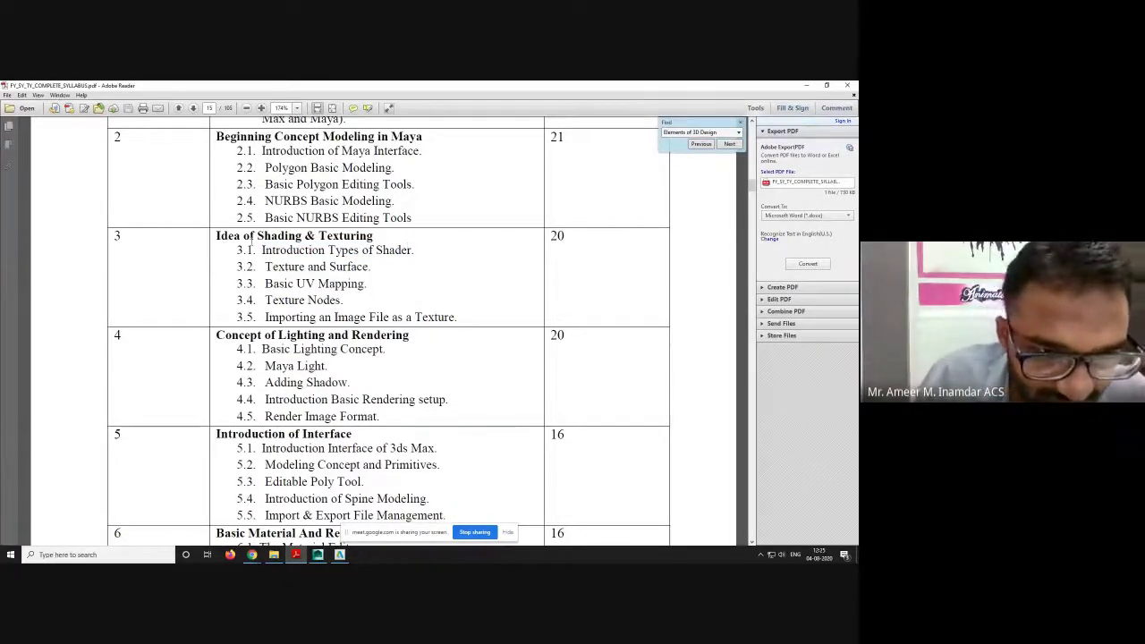
left_click_drag(256, 238, 378, 248)
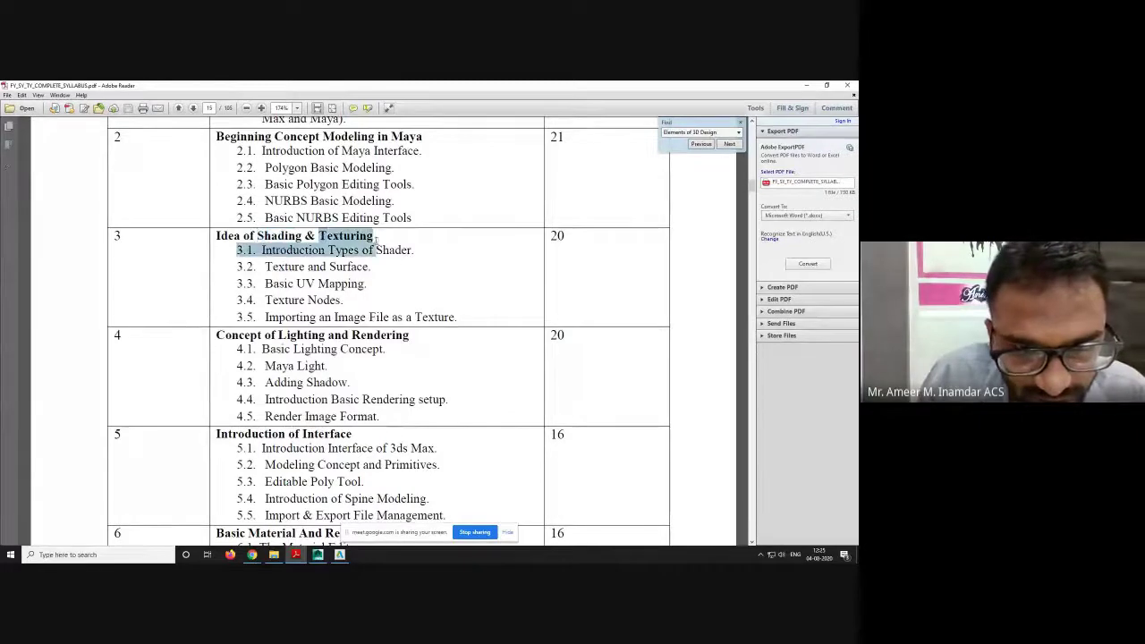
left_click(377, 249)
left_click_drag(256, 237, 303, 238)
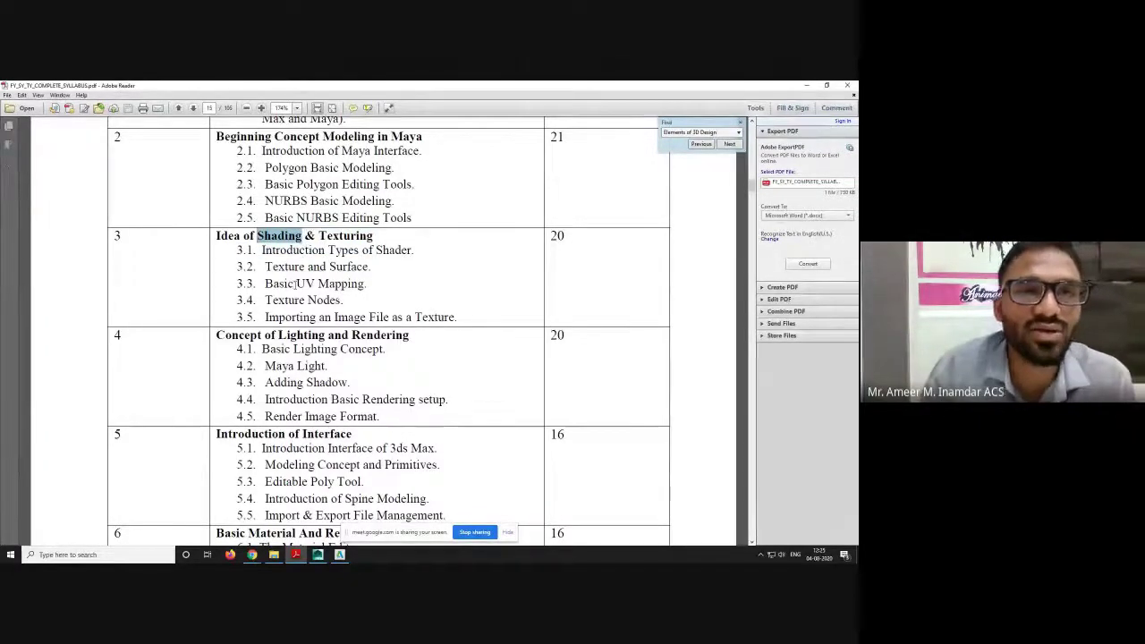
left_click_drag(318, 238, 374, 236)
left_click(355, 266)
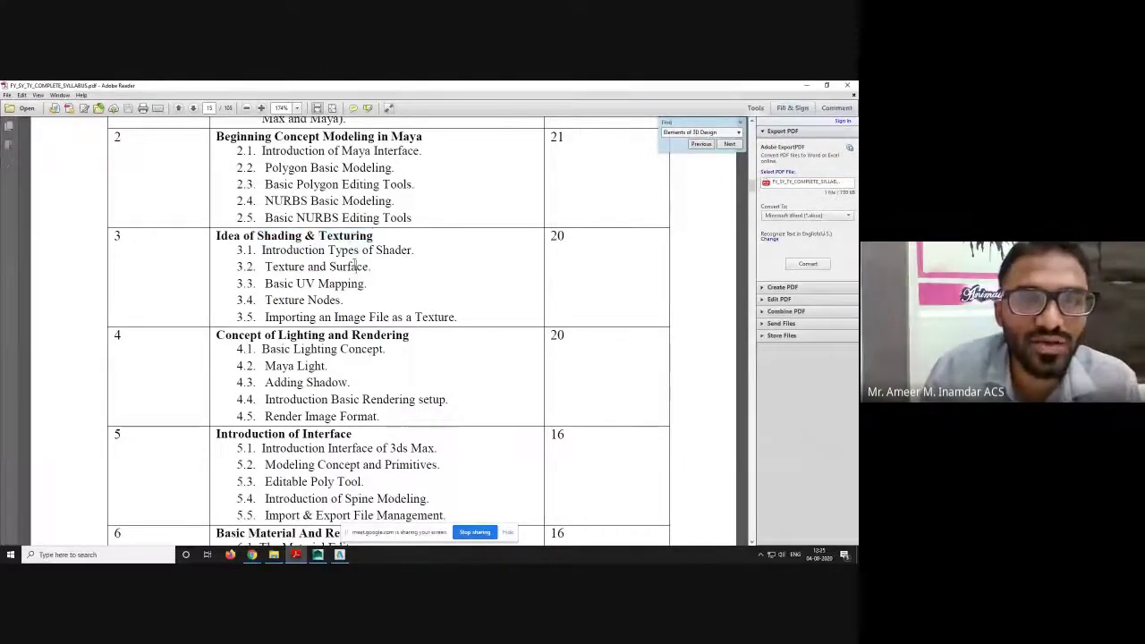
- Highlight the unit 3 syllabus topics one by one, from "Texture and Surface" to "Importing an Image File as a Texture", and return to "Basic UV Mapping"
scroll(346, 298, "down", 1)
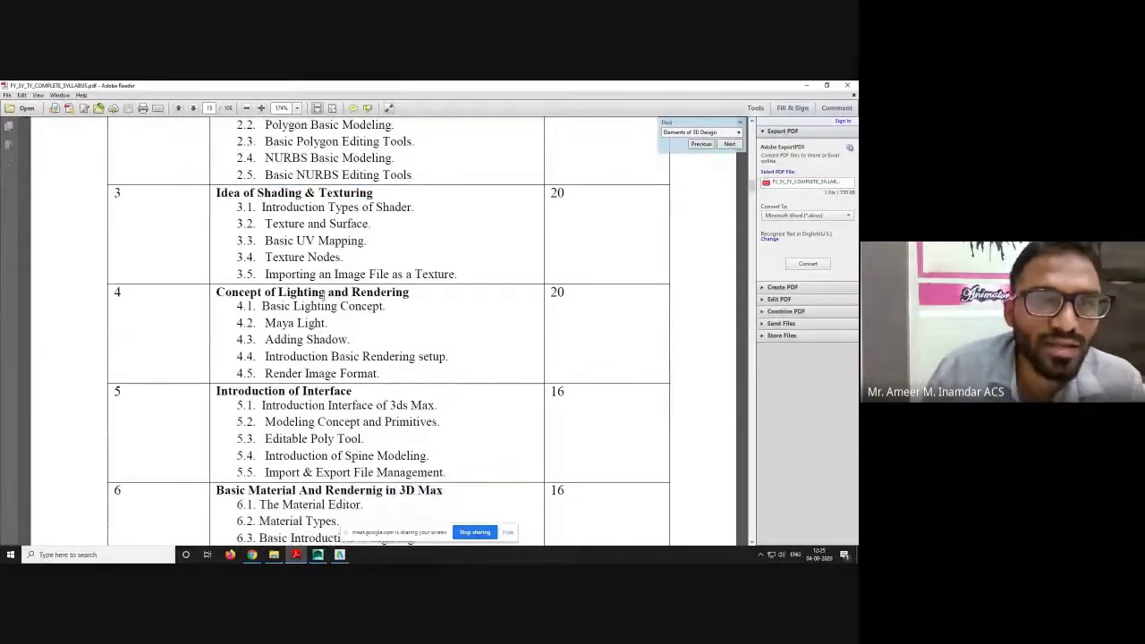
left_click_drag(264, 224, 368, 224)
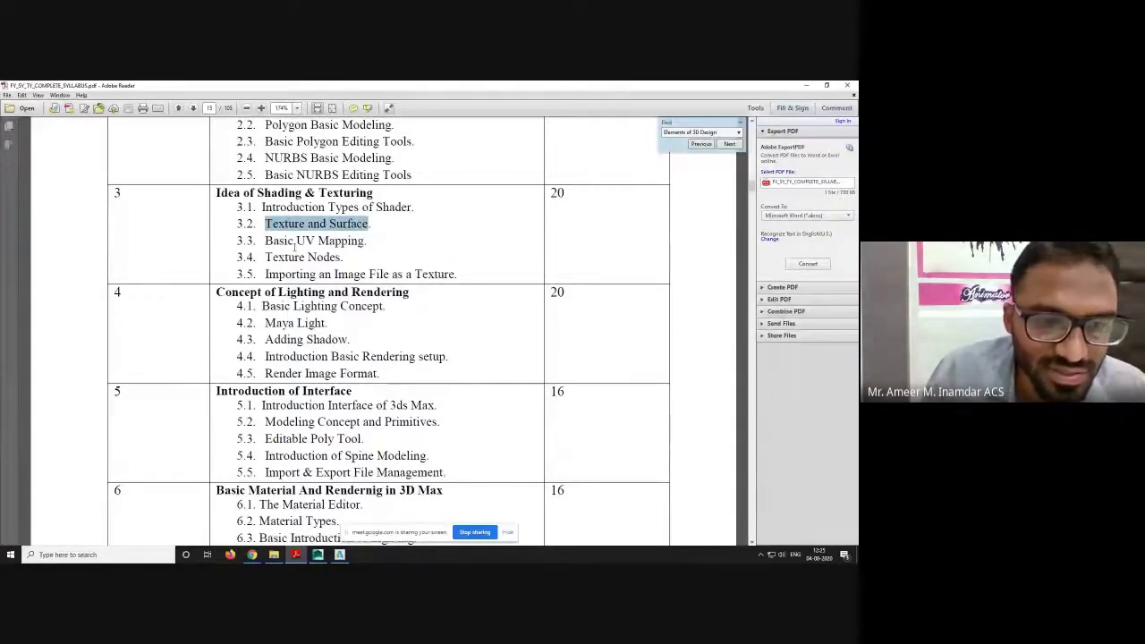
left_click_drag(264, 241, 364, 242)
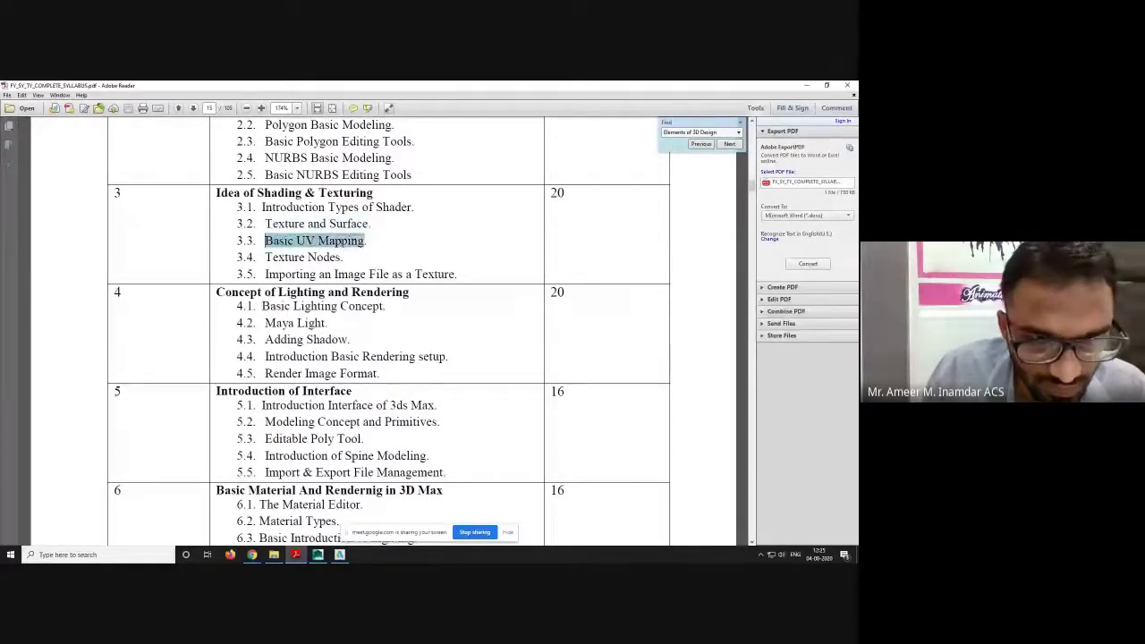
left_click_drag(266, 257, 342, 257)
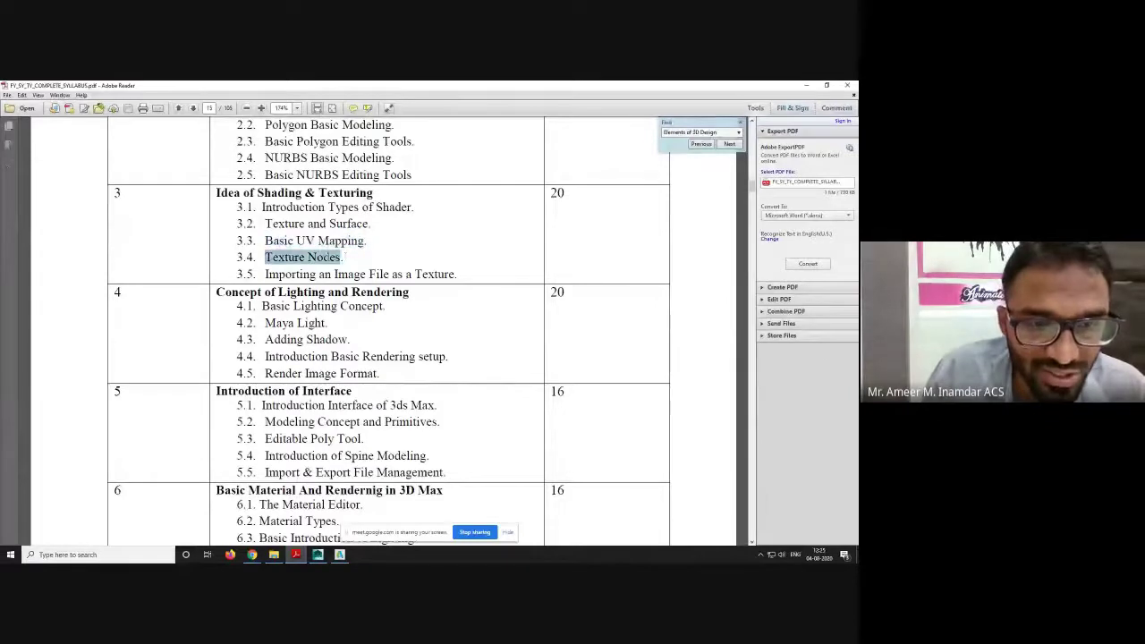
left_click_drag(264, 274, 456, 275)
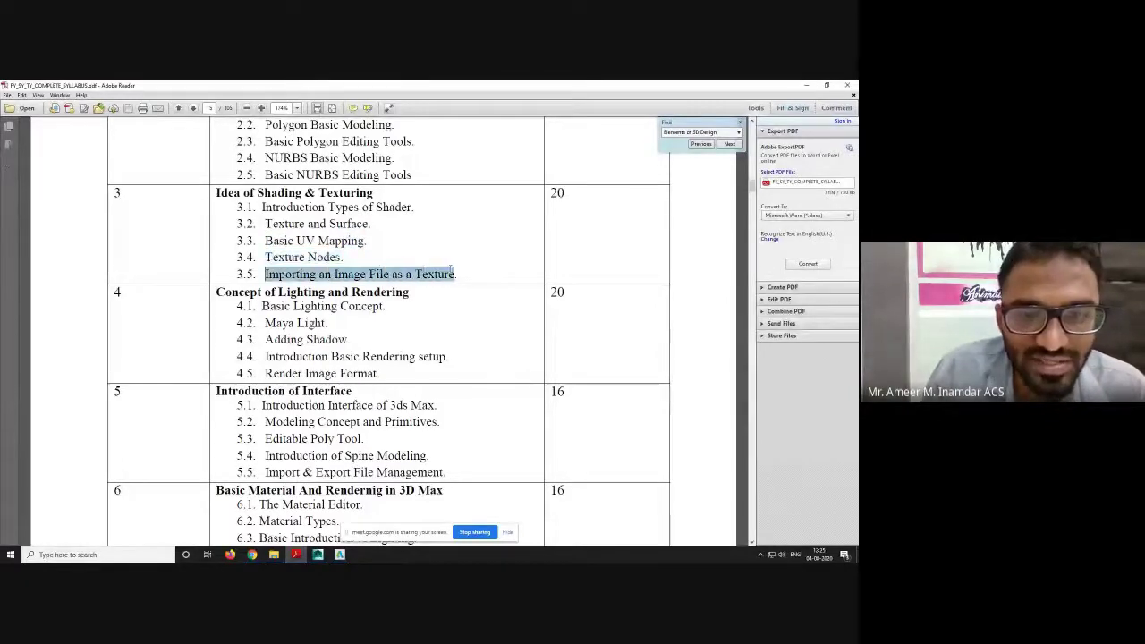
left_click_drag(364, 241, 264, 241)
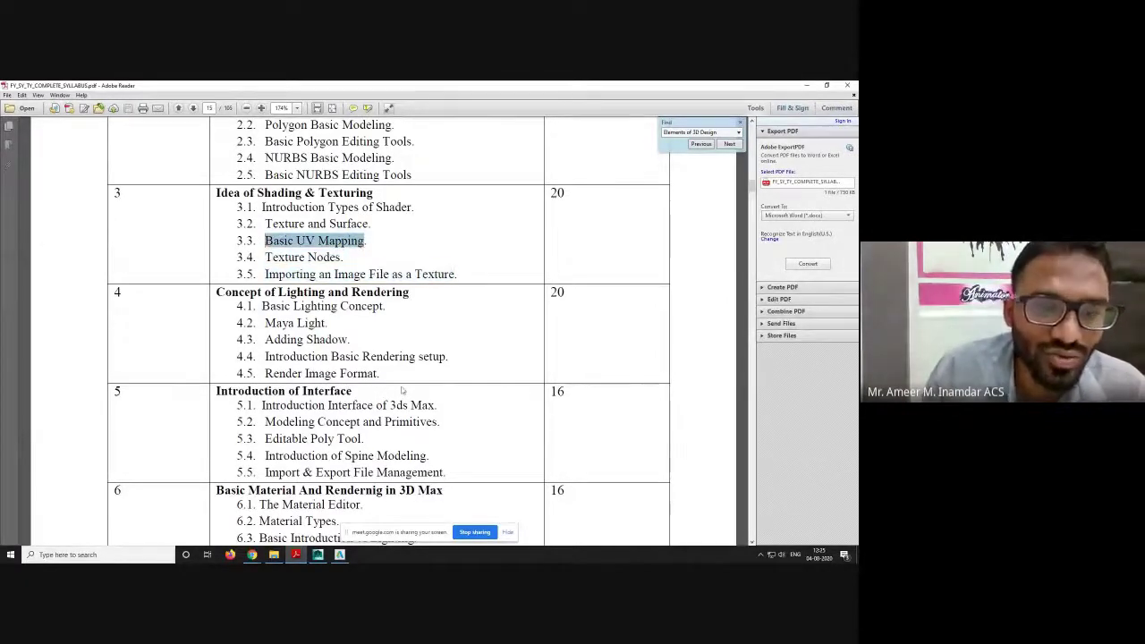
- Continue the Maya 2014 trial in the Autodesk licensing window and look over the Create UVs commands
left_click(339, 554)
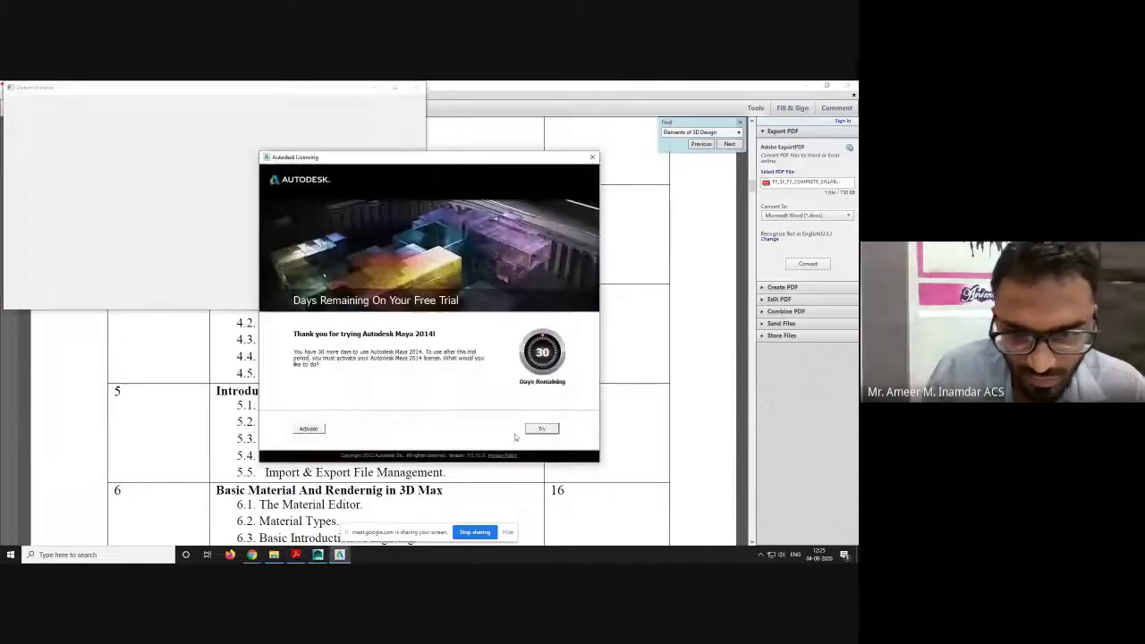
left_click(541, 429)
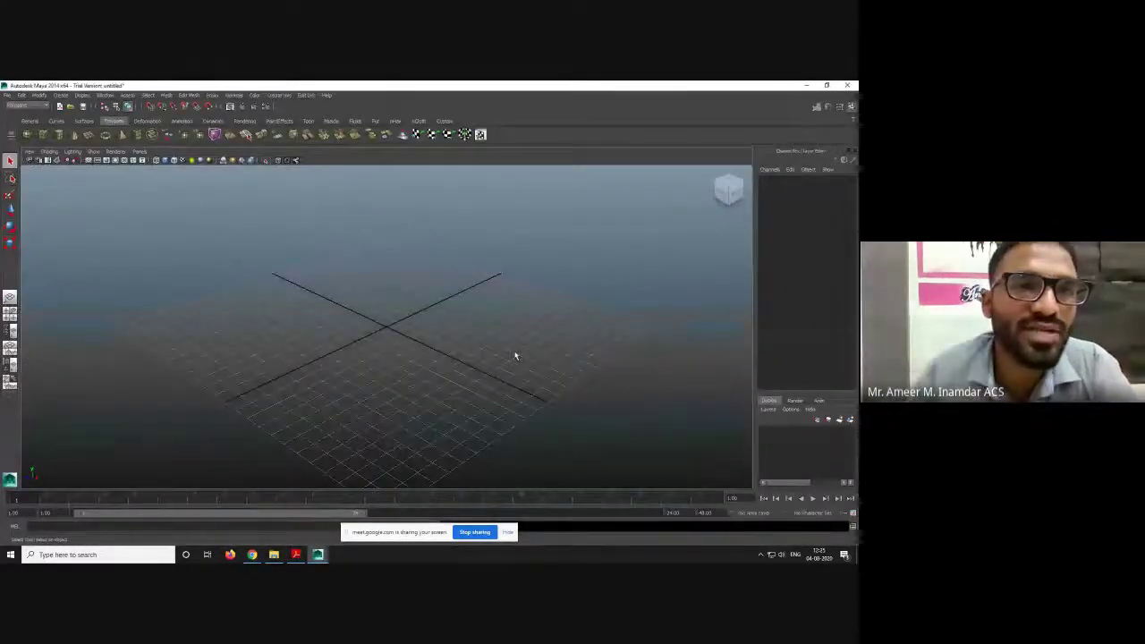
left_click(279, 95)
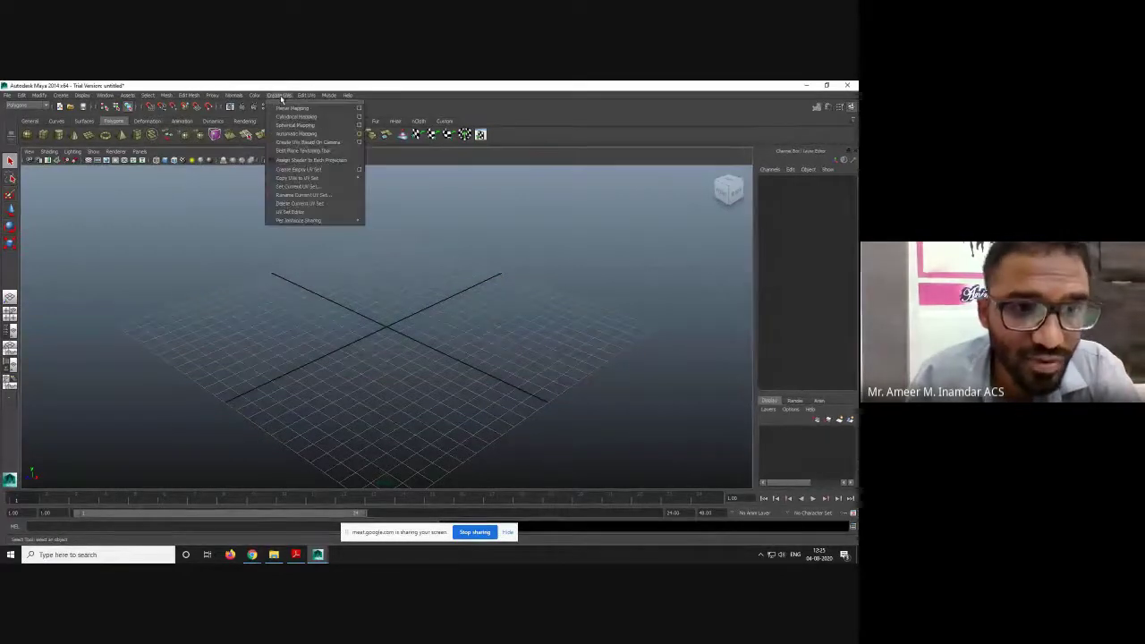
left_click(304, 133)
- Return to the syllabus PDF and highlight topic 3.4, "Texture Nodes"
key("alt+Tab")
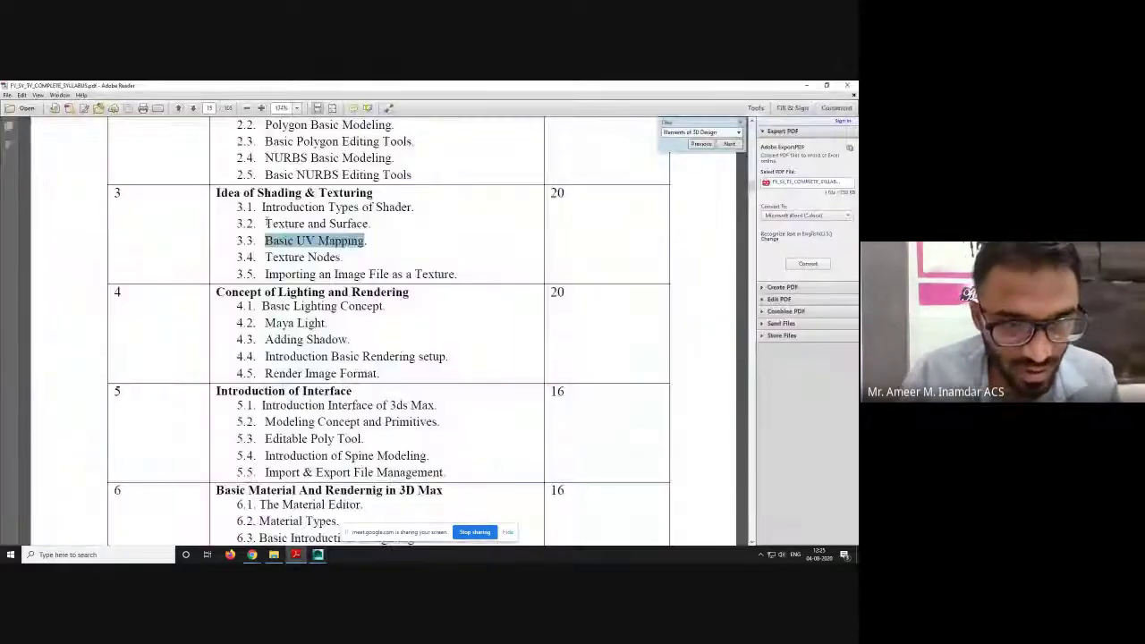
left_click(318, 262)
left_click_drag(266, 256, 342, 258)
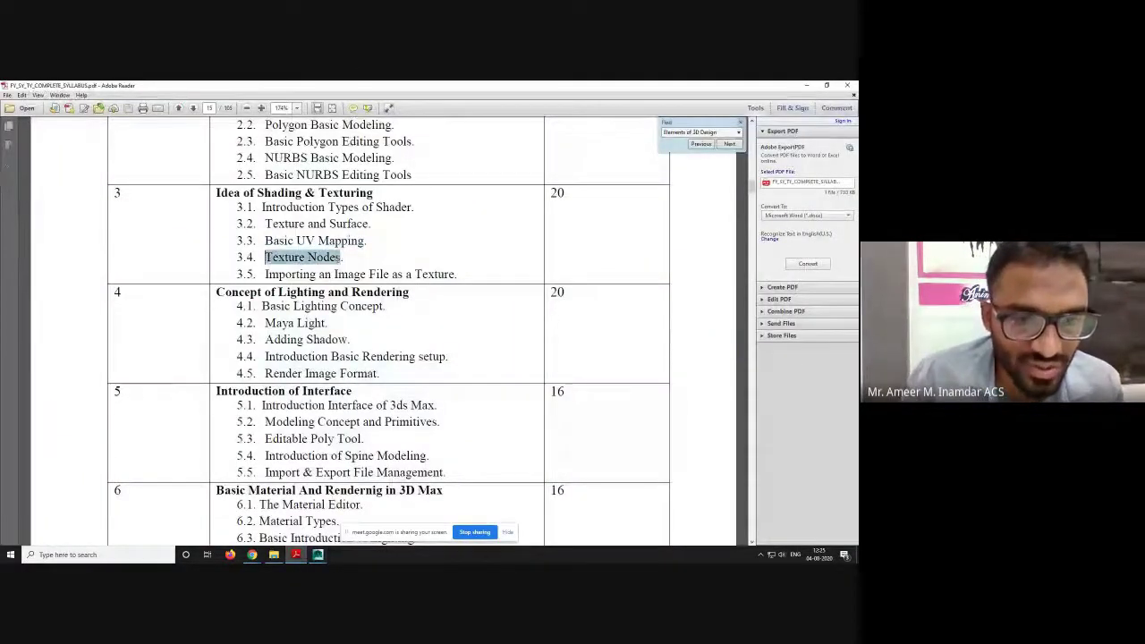
- Switch back to Maya and create a large polygon sphere near the centre of the grid
key("alt+Tab")
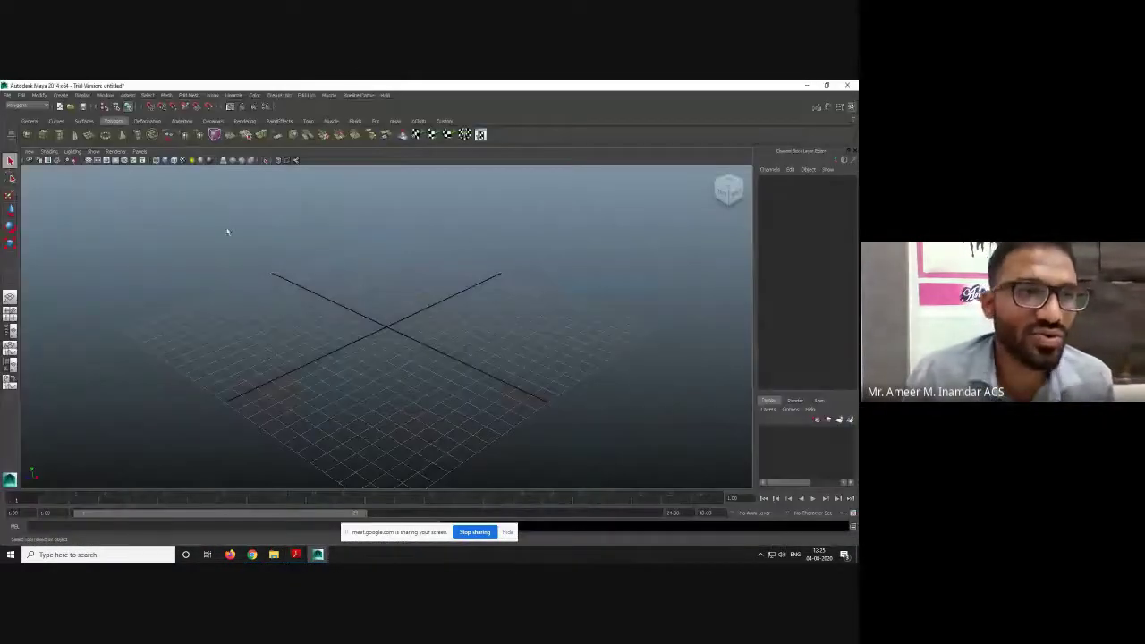
left_click(27, 134)
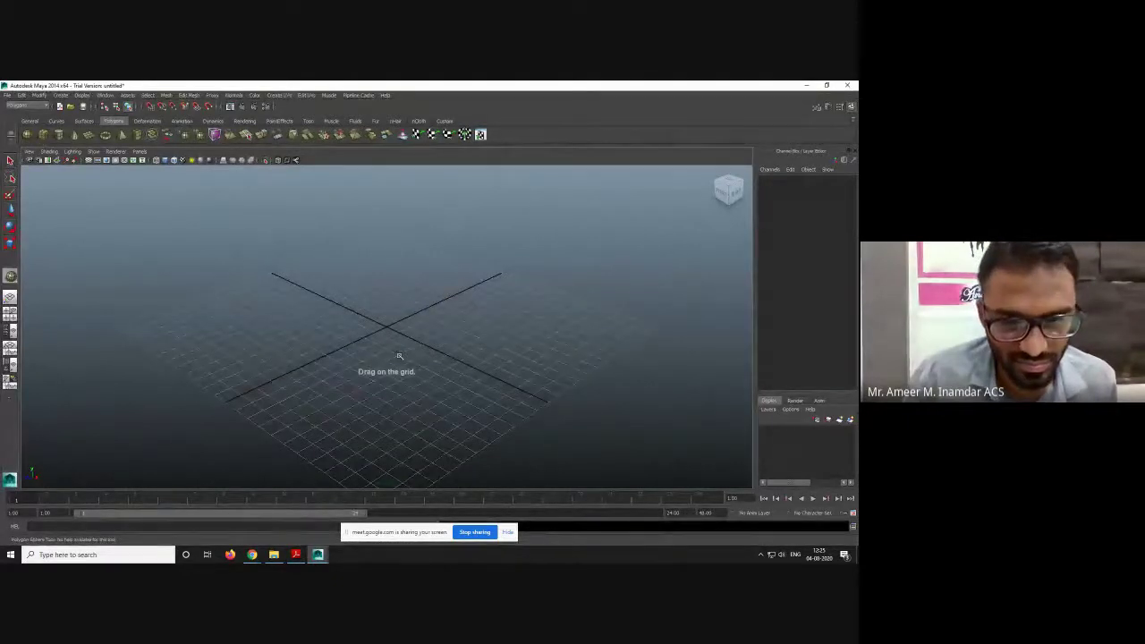
left_click_drag(360, 336, 299, 275)
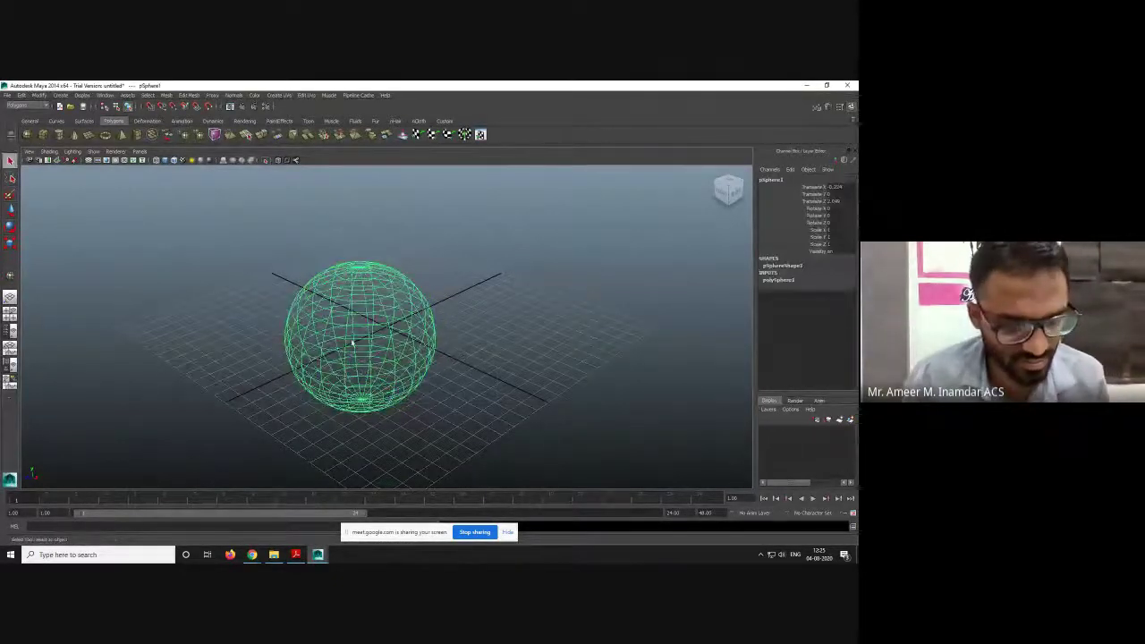
- Move the sphere slightly along X and rotate it about 5 degrees around its X axis
key("w")
mouse_move(372, 355)
left_mouse_down()
mouse_move(383, 358)
mouse_move(355, 339)
mouse_move(365, 342)
left_mouse_up()
key("e")
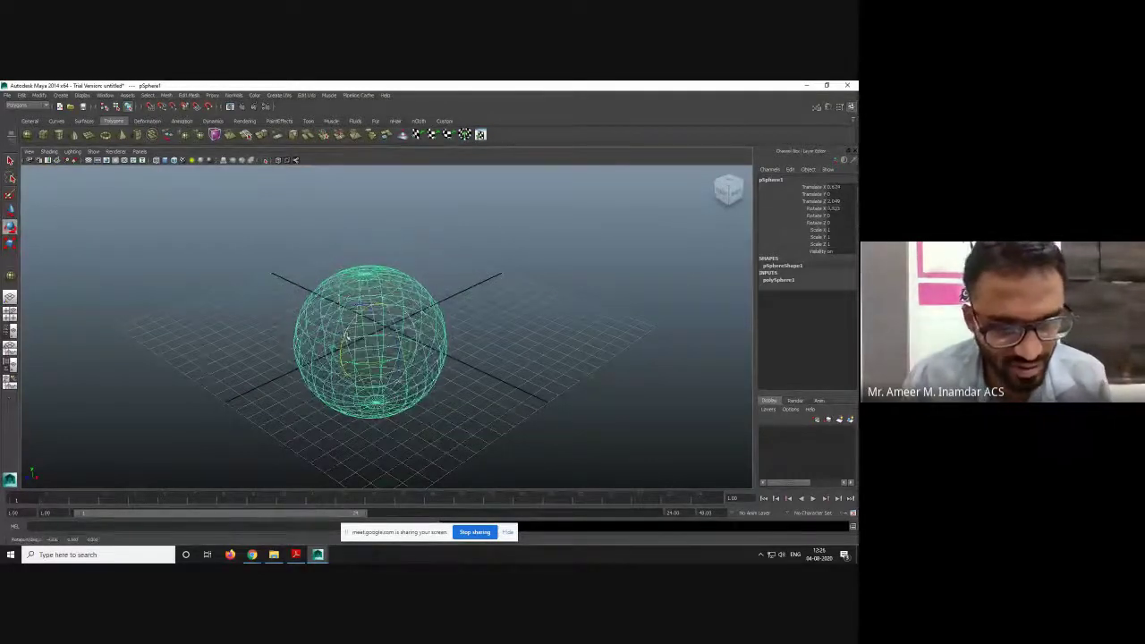
- Display the sphere in shaded mode and deselect it with the Scale tool active
key("r")
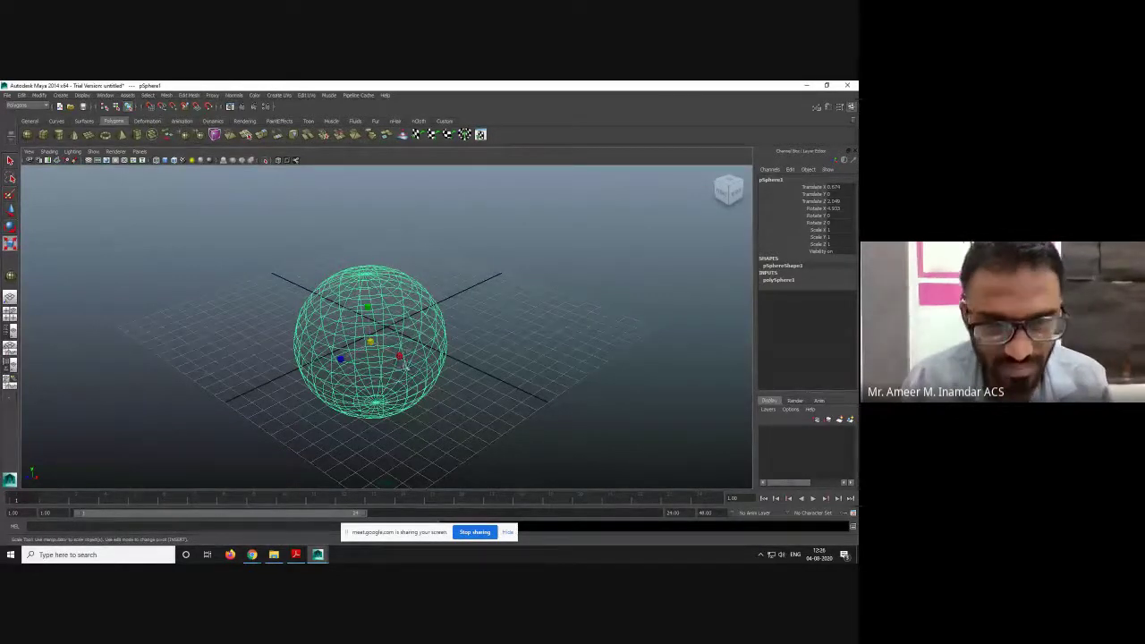
left_click_drag(486, 396, 364, 322, "alt")
key("5")
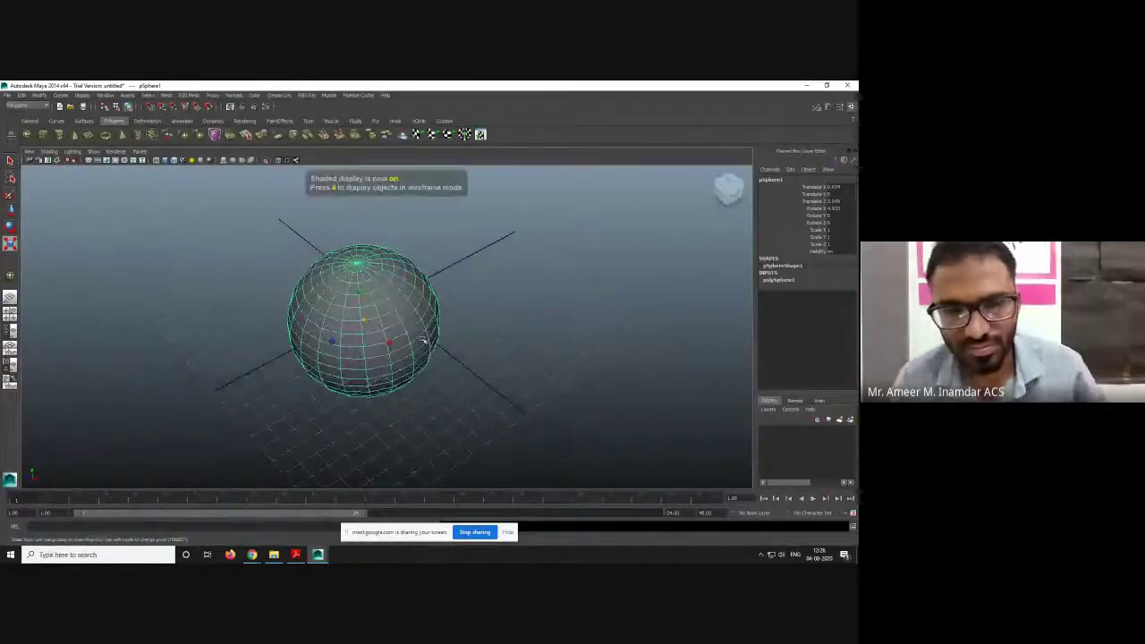
left_click(439, 370)
key("r")
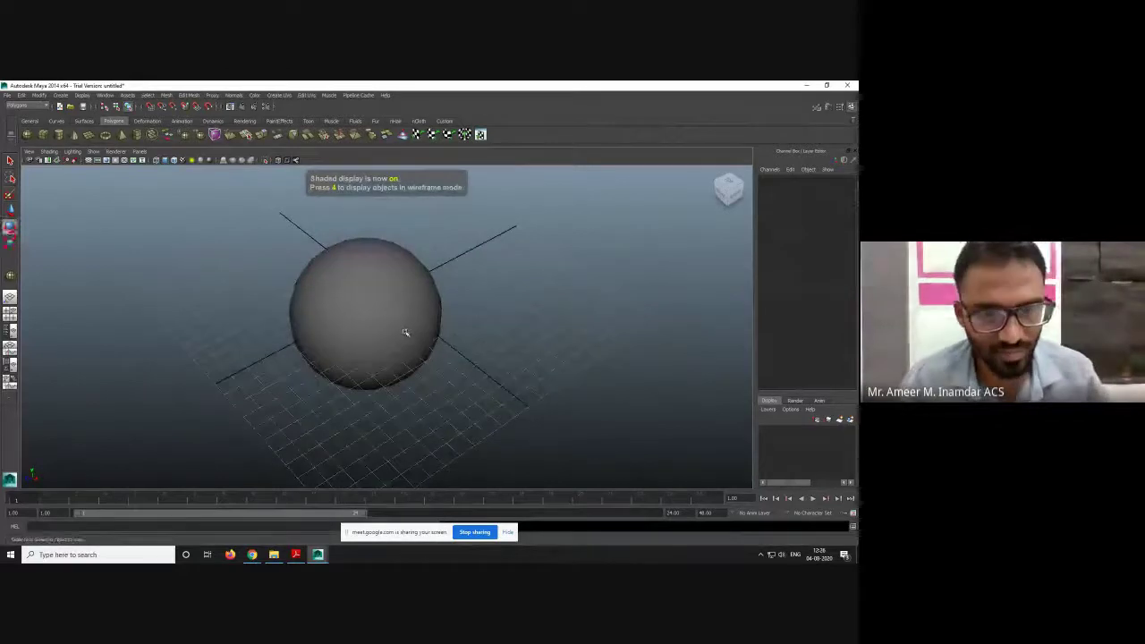
left_click(402, 331)
left_click(396, 353)
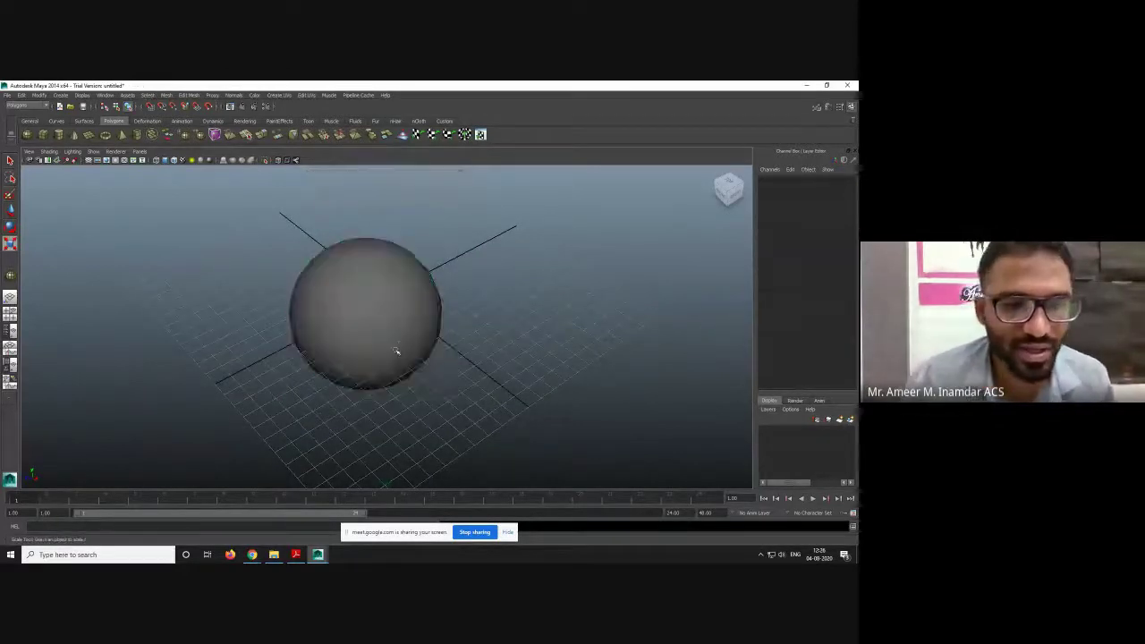
left_click_drag(370, 378, 366, 369, "alt")
- Switch to the syllabus PDF and highlight topic 3.5, "Importing an Image File as a Texture"
key("alt+Tab")
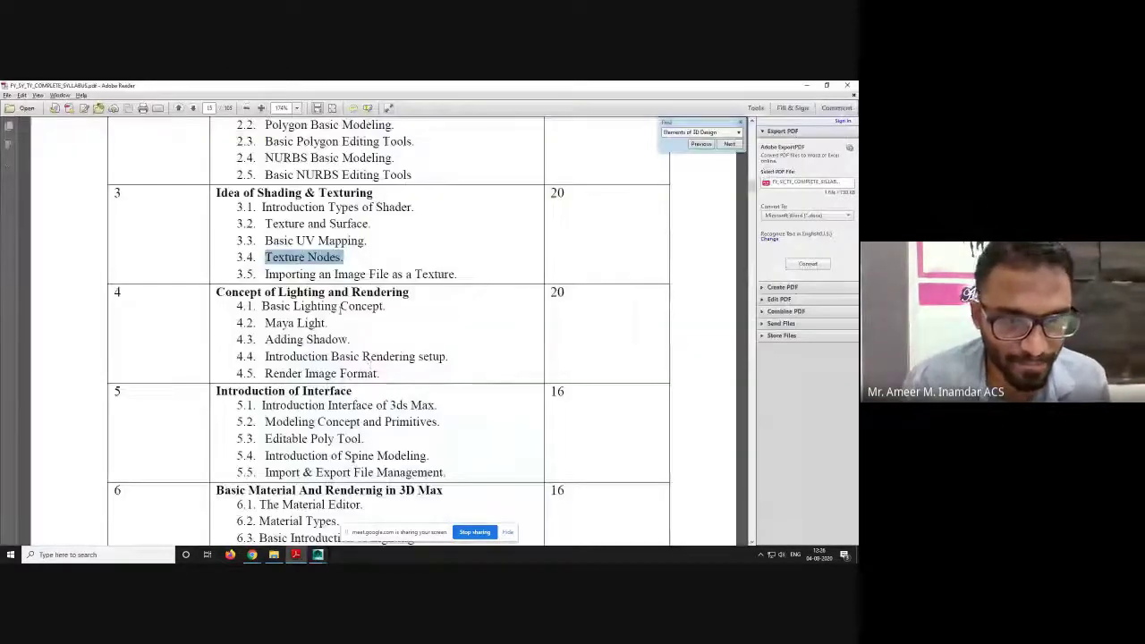
left_click(279, 271)
left_click_drag(262, 273, 458, 274)
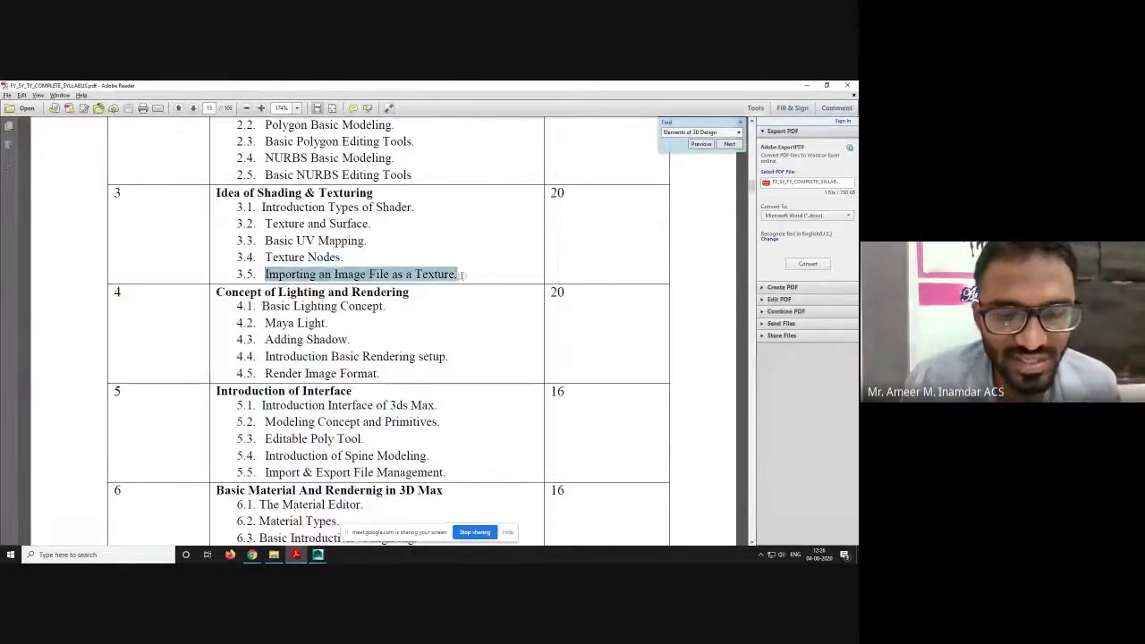
- Switch to Maya and select a single face on the front of the sphere in Face mode
key("alt+Tab")
left_click(380, 281)
right_click(394, 274)
left_click(392, 292)
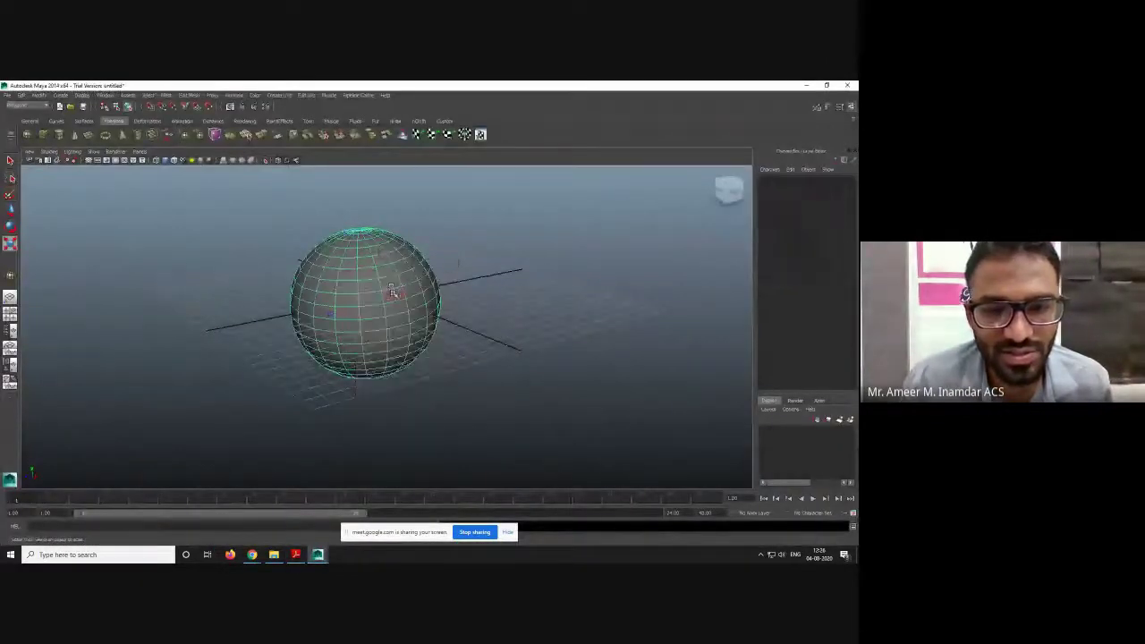
left_click(392, 282)
right_click(391, 283)
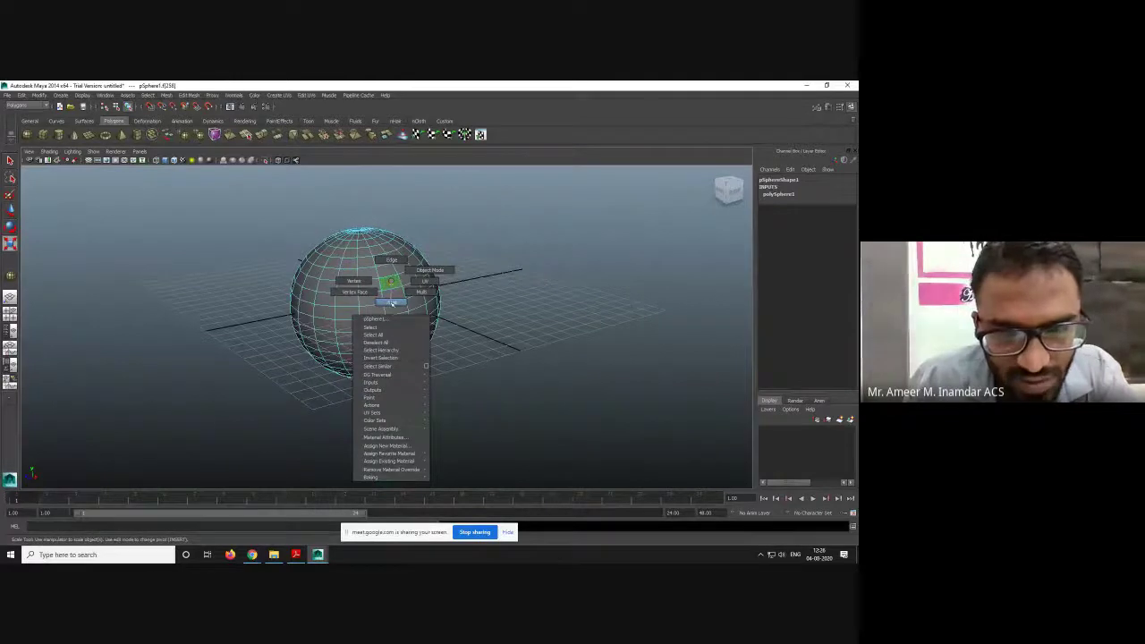
left_click(391, 304)
- Assign a new Phong material to the selected face and connect a File texture to its color
right_click(394, 282)
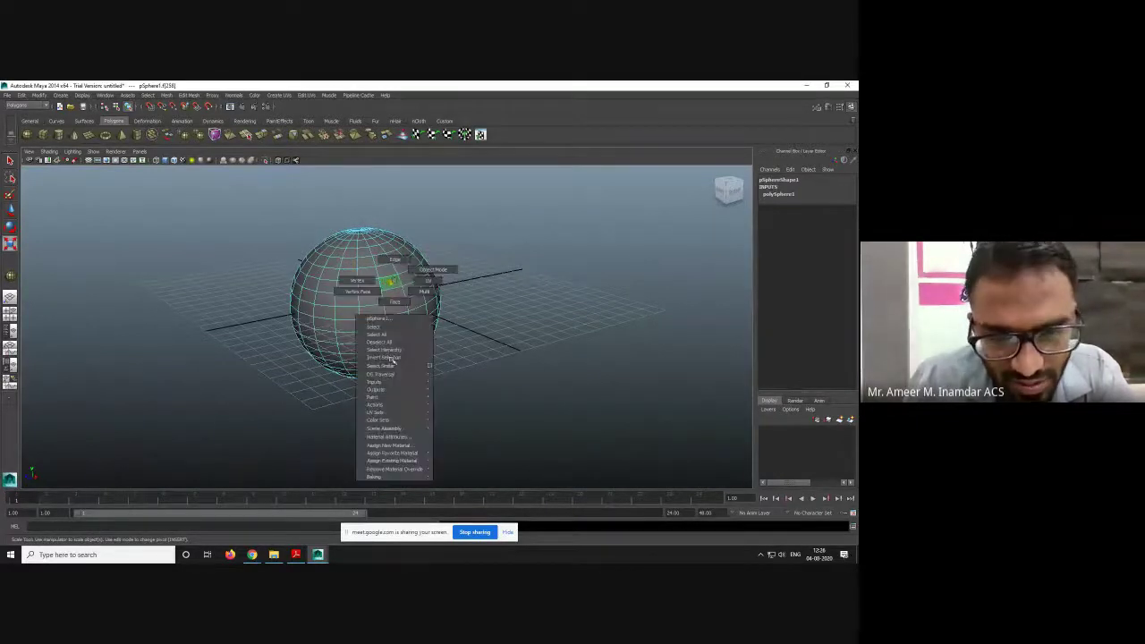
left_click(394, 445)
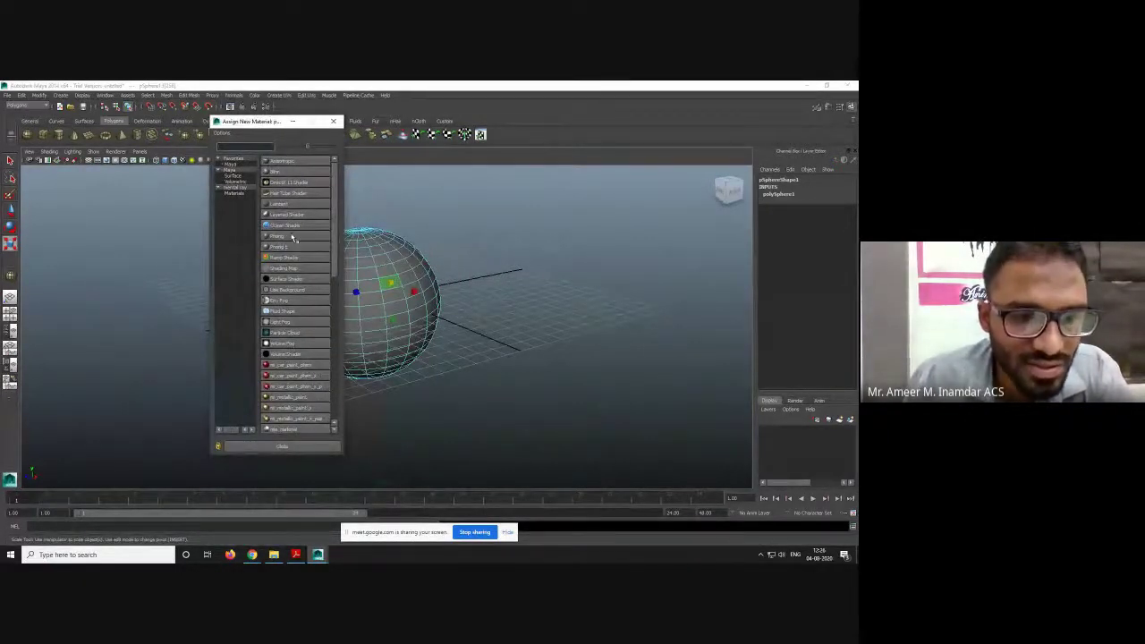
left_click(293, 236)
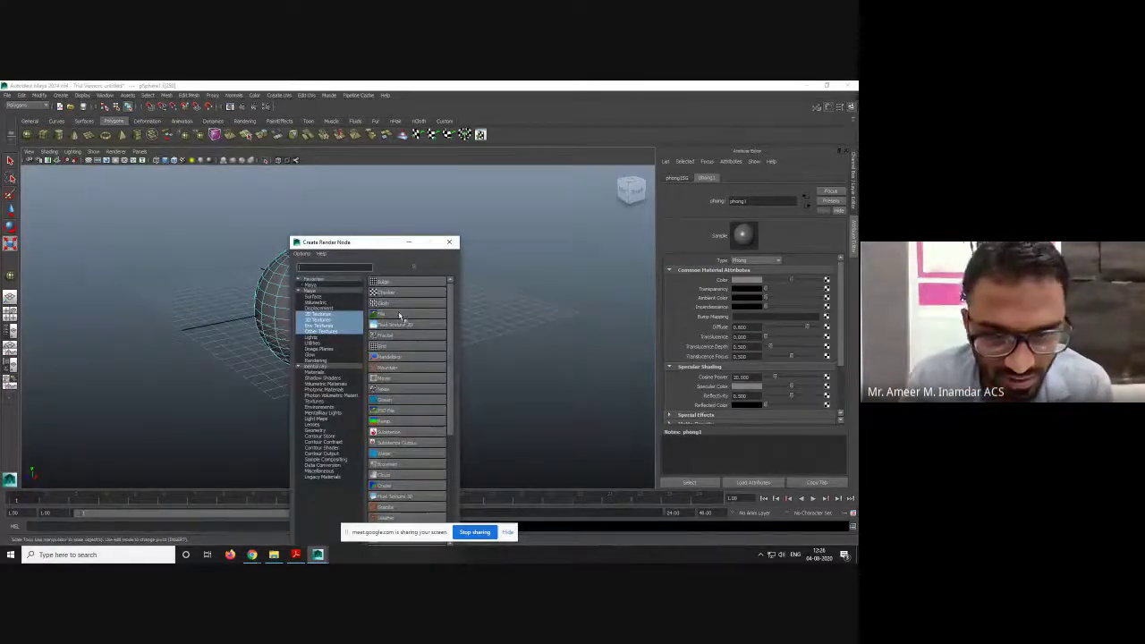
left_click(399, 315)
- Browse the SOFT folder on drive E and its Adobe and Autodesk Maya subfolders for an image to load into the File texture
left_click(830, 305)
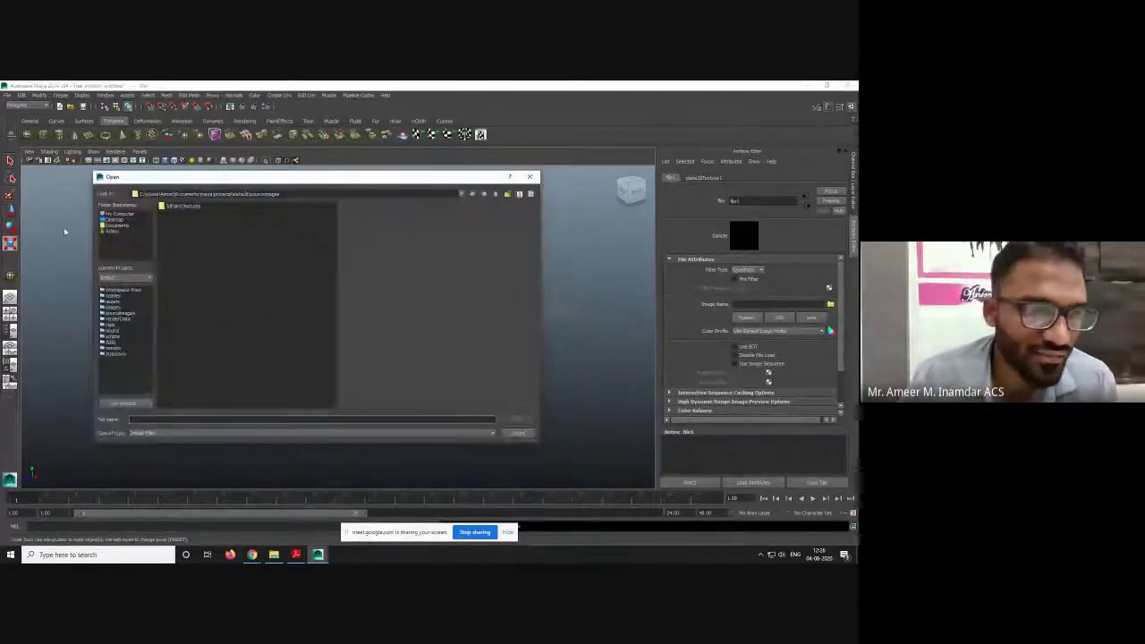
left_click(120, 216)
double_click(168, 215)
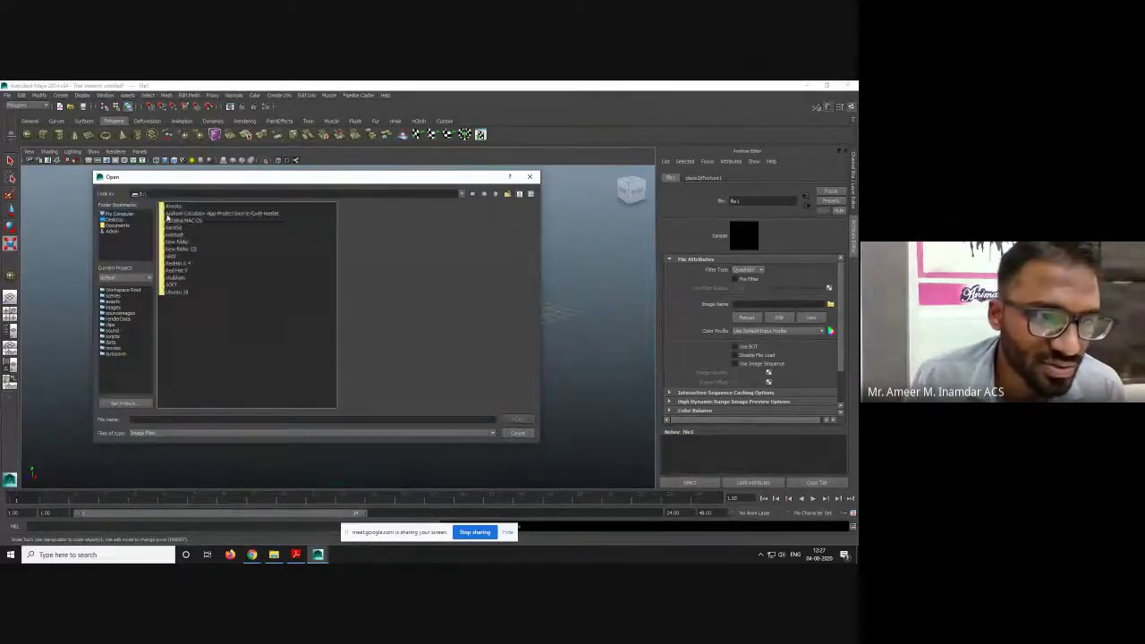
double_click(202, 249)
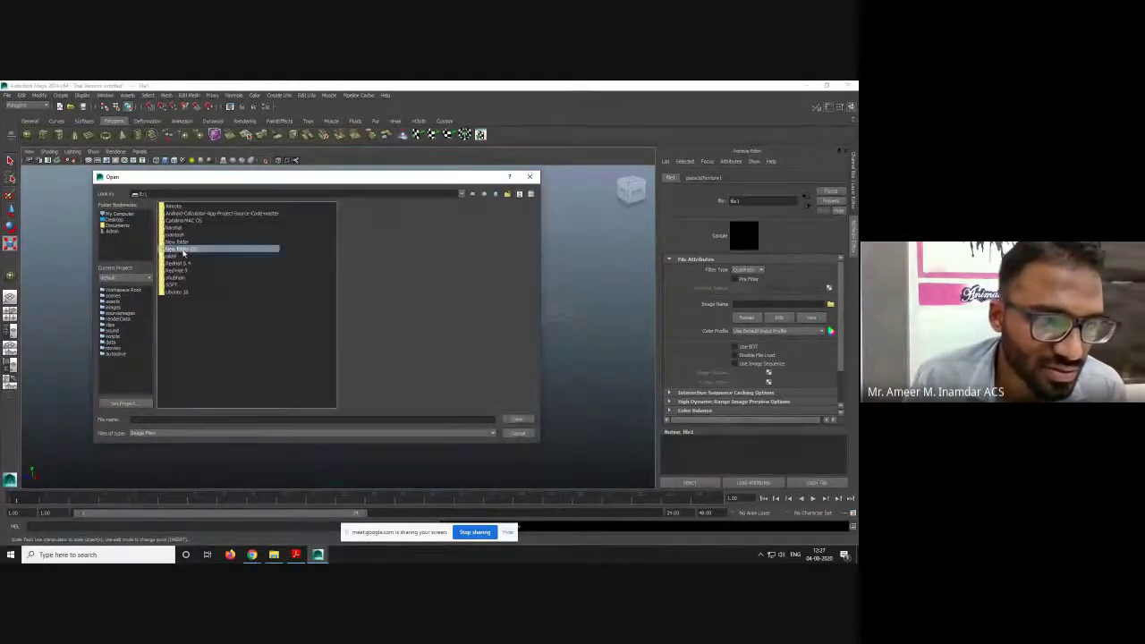
left_click(497, 194)
left_click(169, 285)
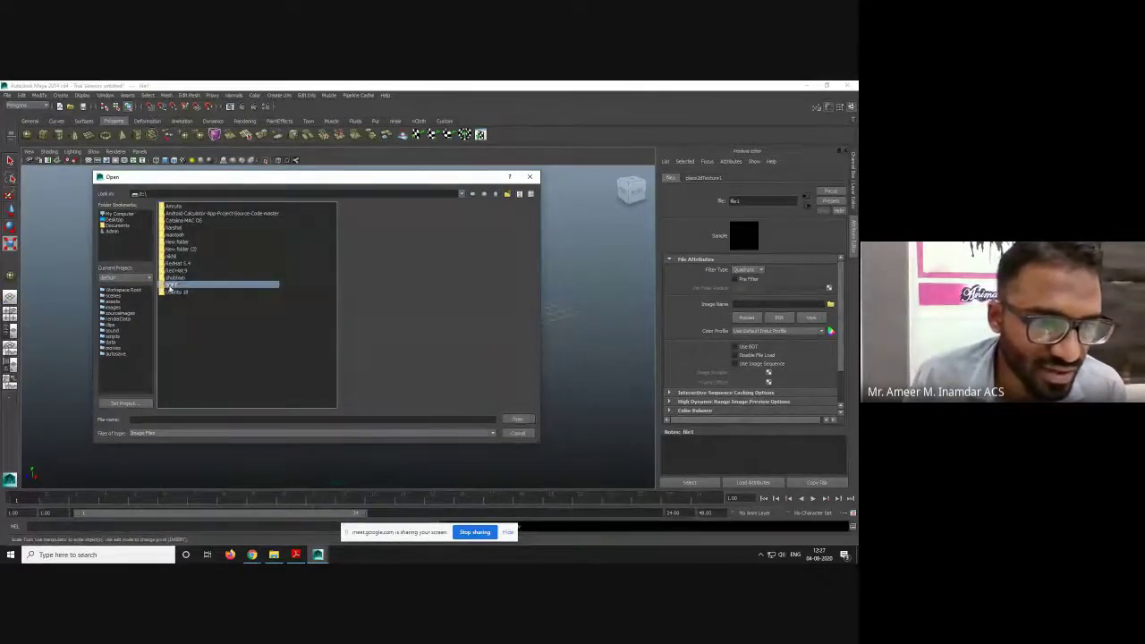
double_click(169, 285)
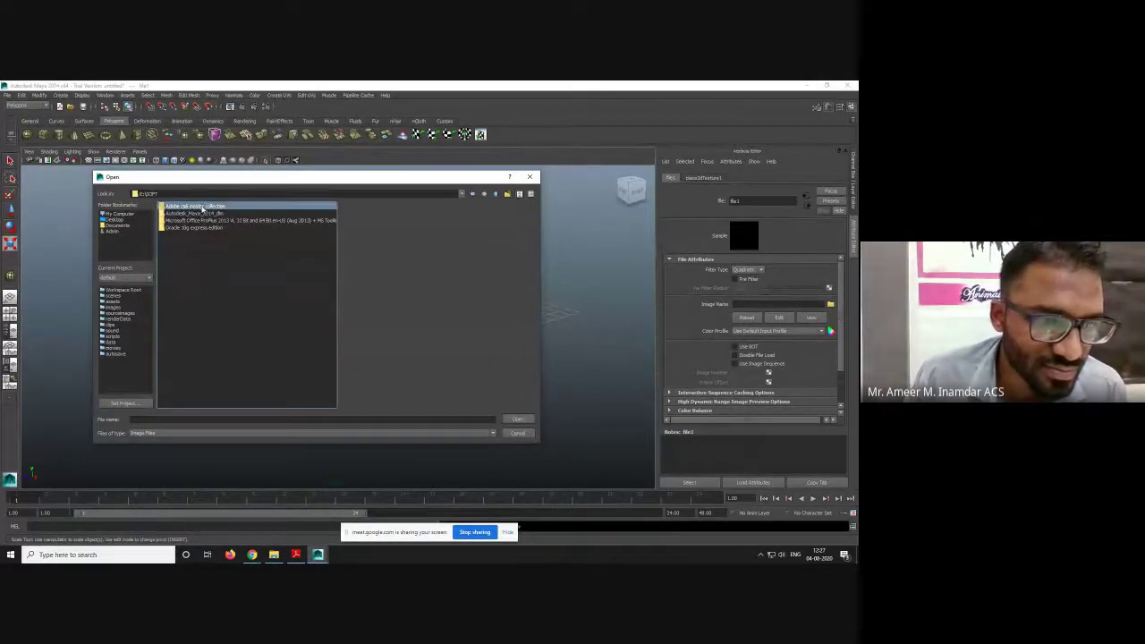
double_click(200, 207)
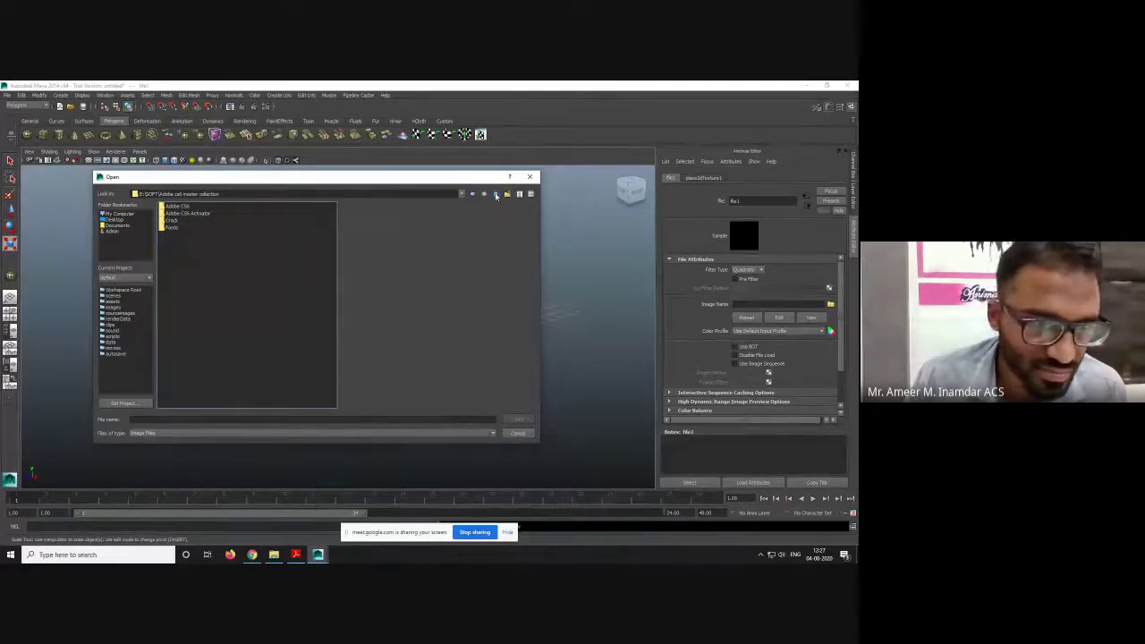
double_click(167, 220)
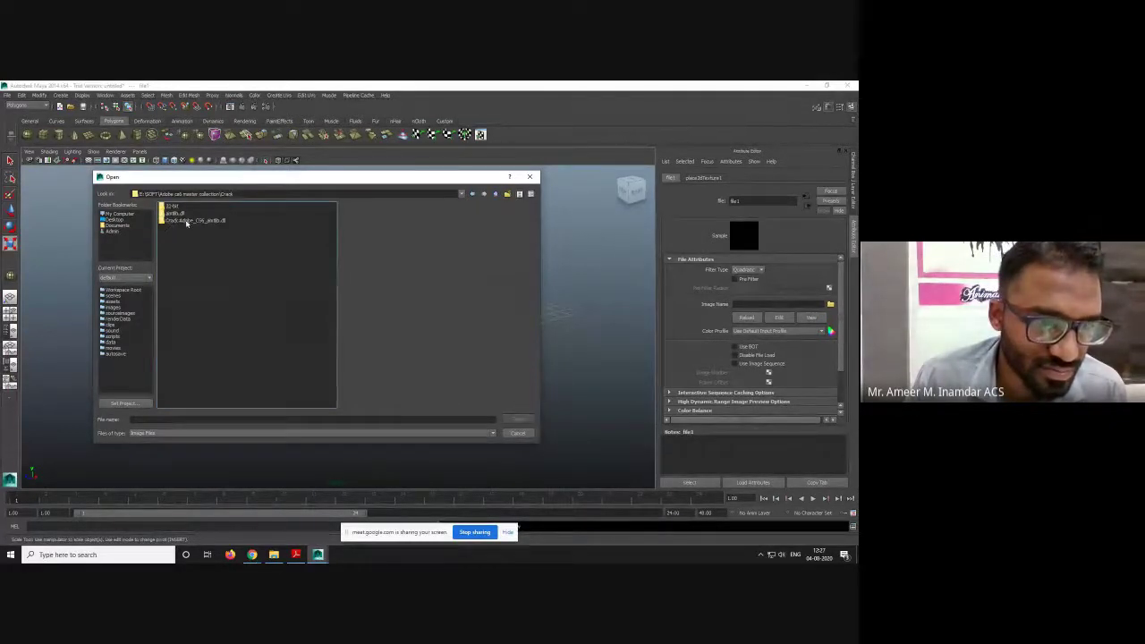
double_click(187, 224)
left_click(496, 194)
left_click(497, 194)
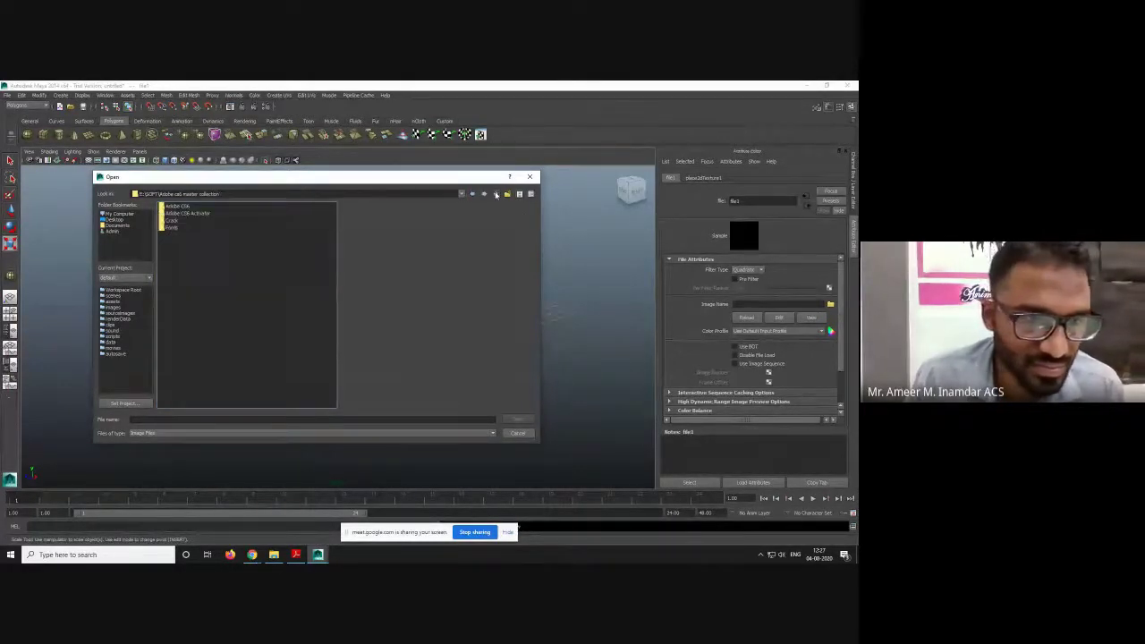
left_click(497, 194)
double_click(209, 214)
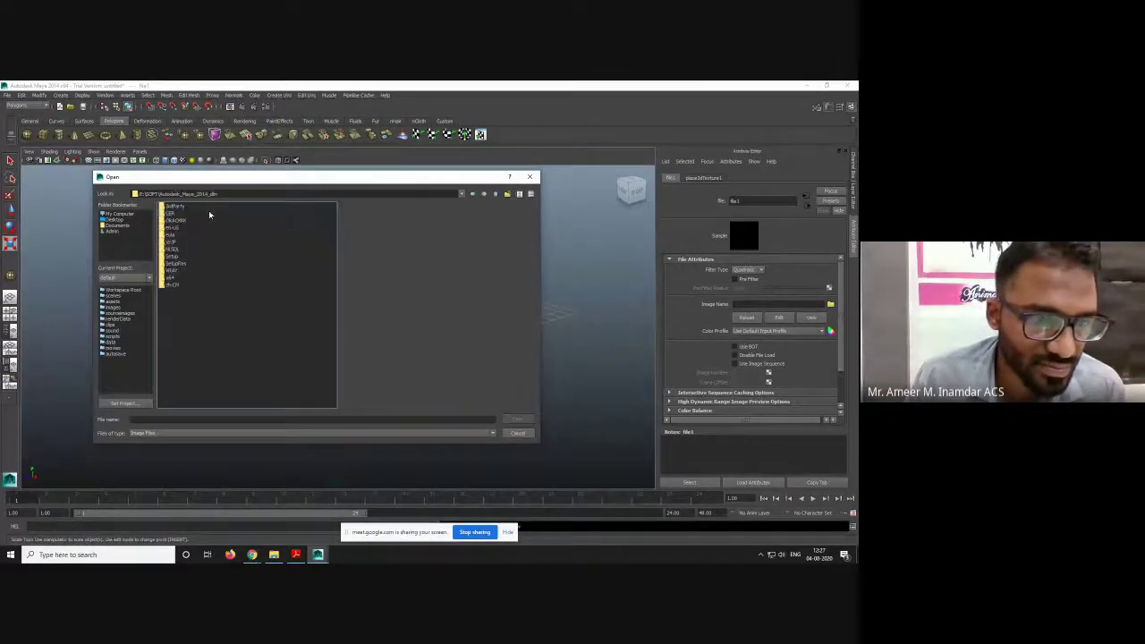
double_click(174, 221)
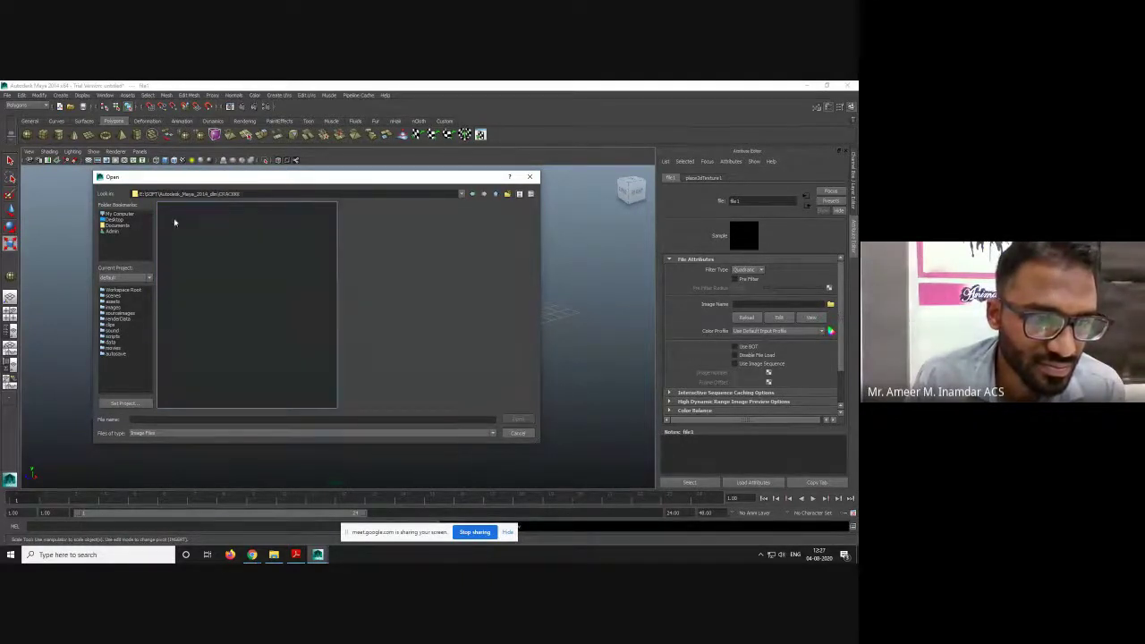
left_click(496, 194)
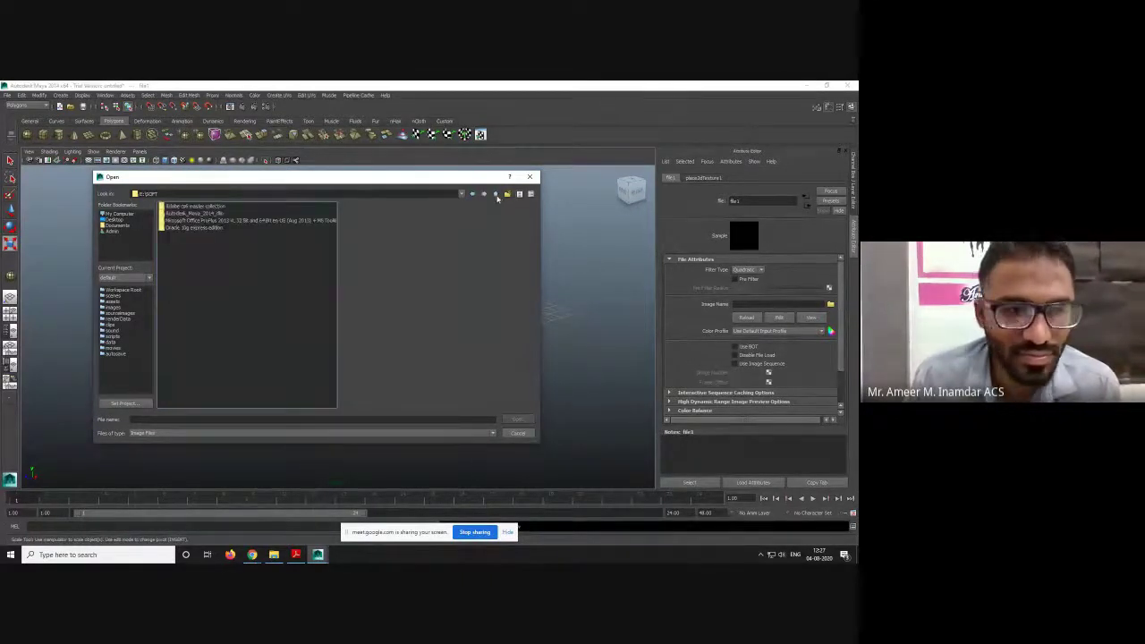
- Check the Documents folder and the project's sourceimages and images folders for a texture image, and cancel the file selection
left_click(117, 225)
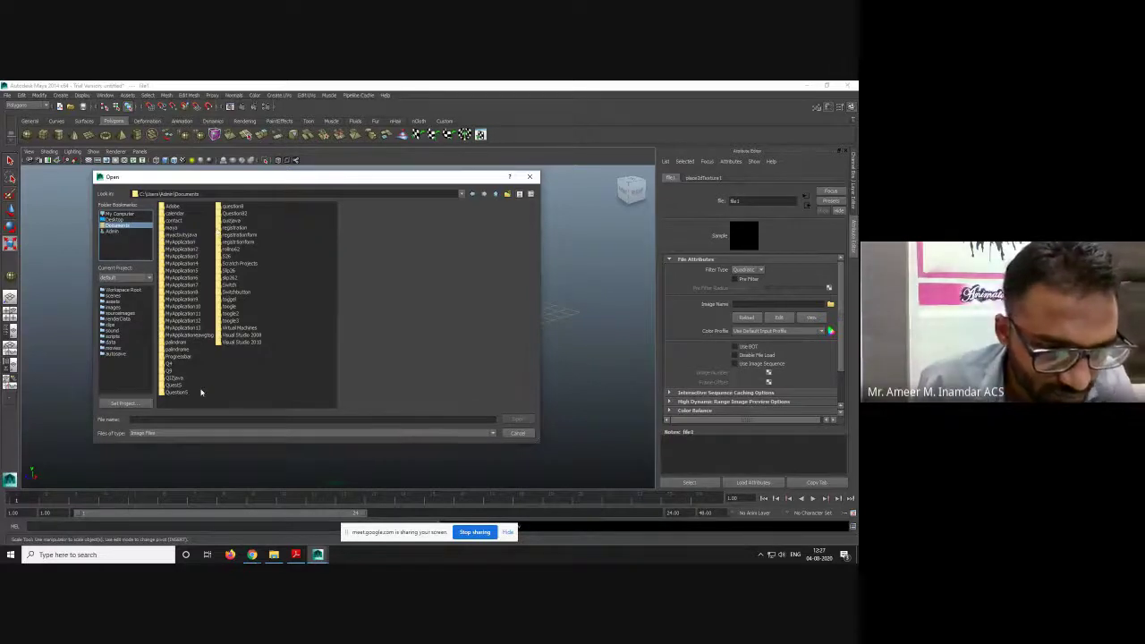
left_click(114, 313)
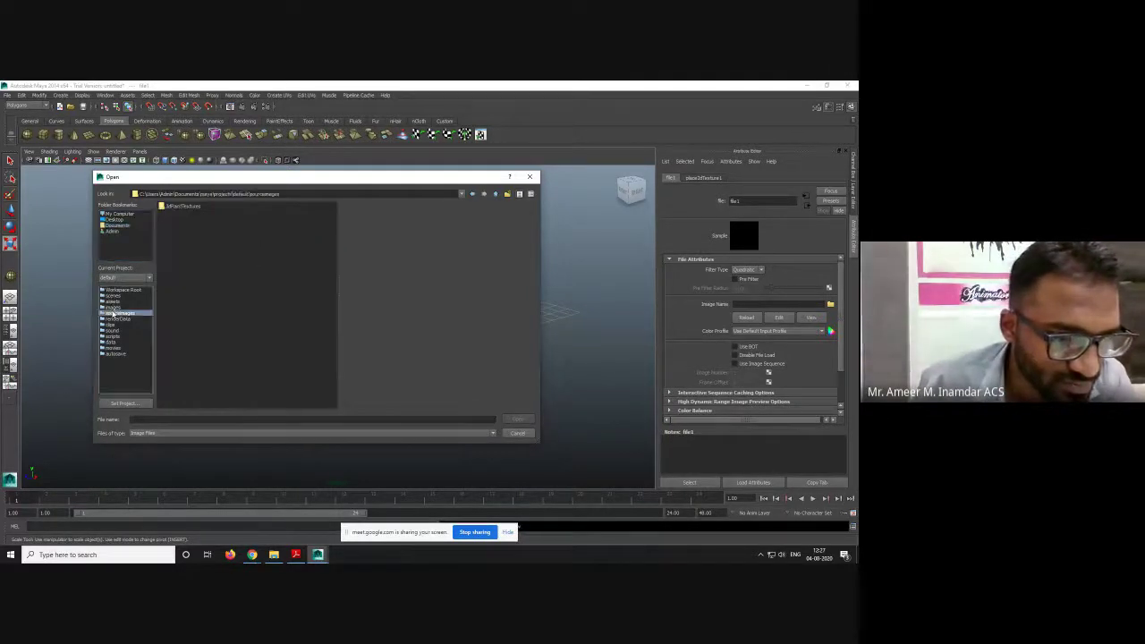
left_click(114, 307)
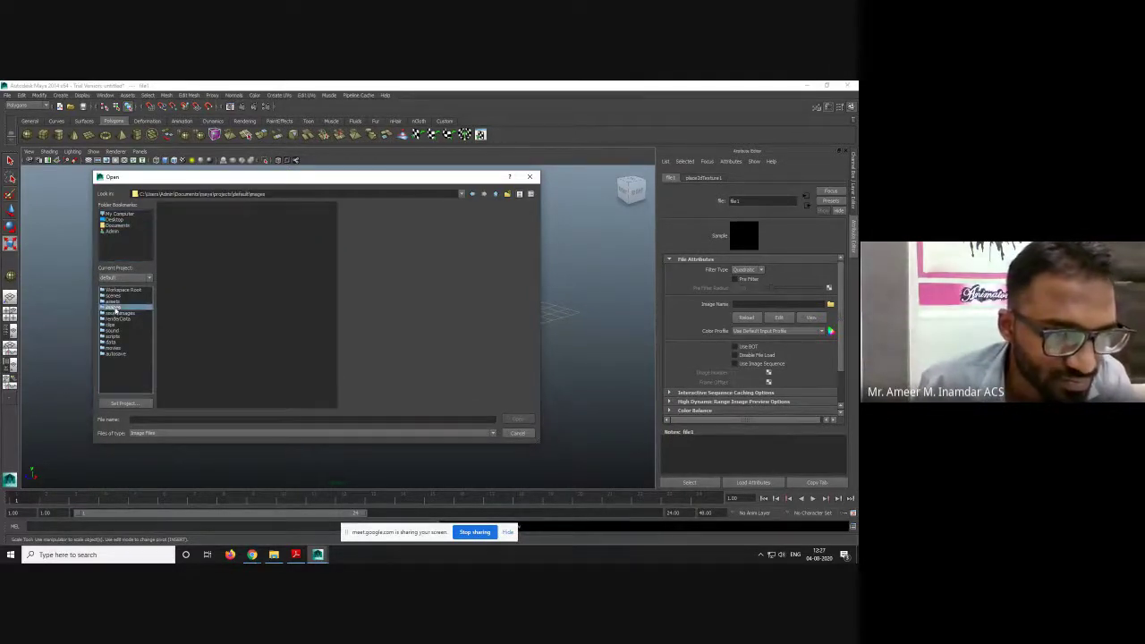
left_click(518, 433)
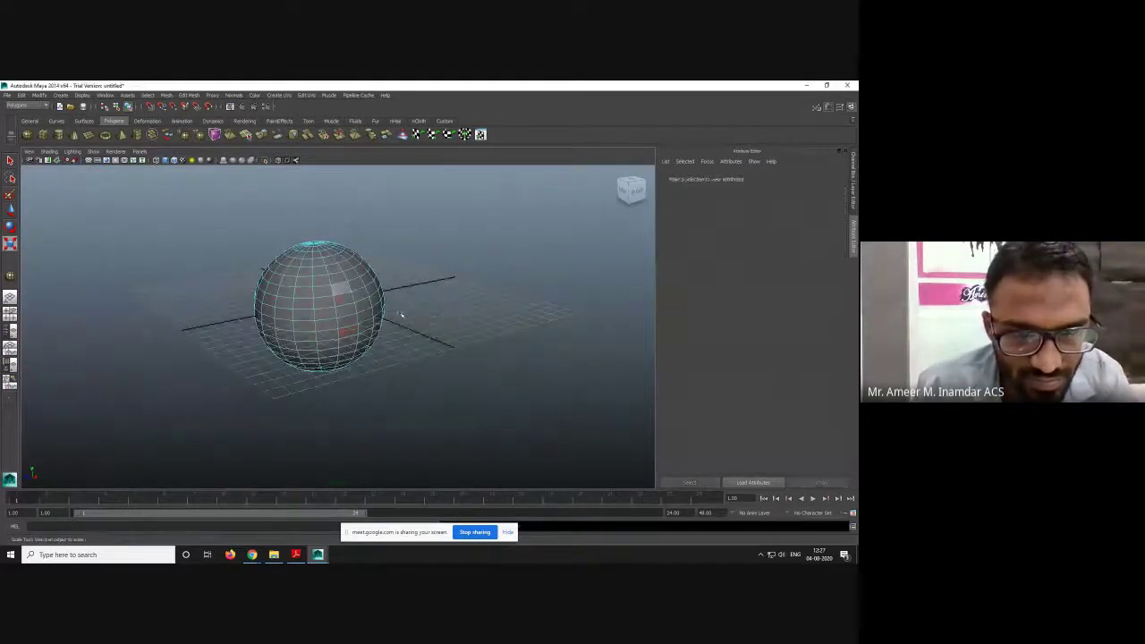
- Reselect the textured face and open the File texture node connected to its Phong material's color
right_click(344, 291)
left_click(344, 309)
left_click(344, 287)
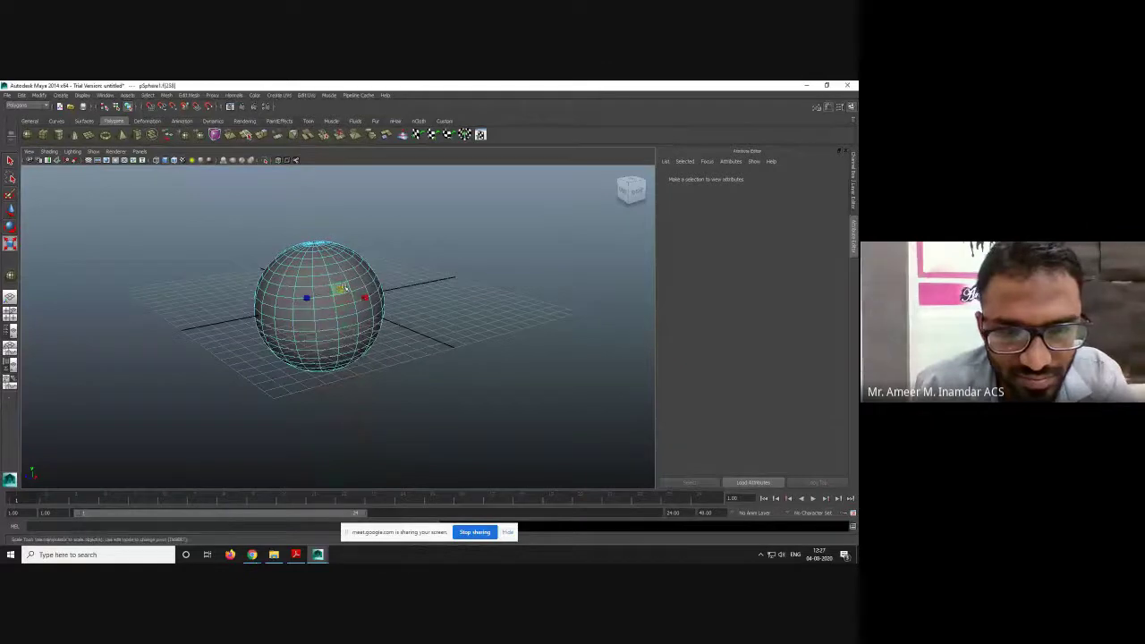
right_click(345, 287)
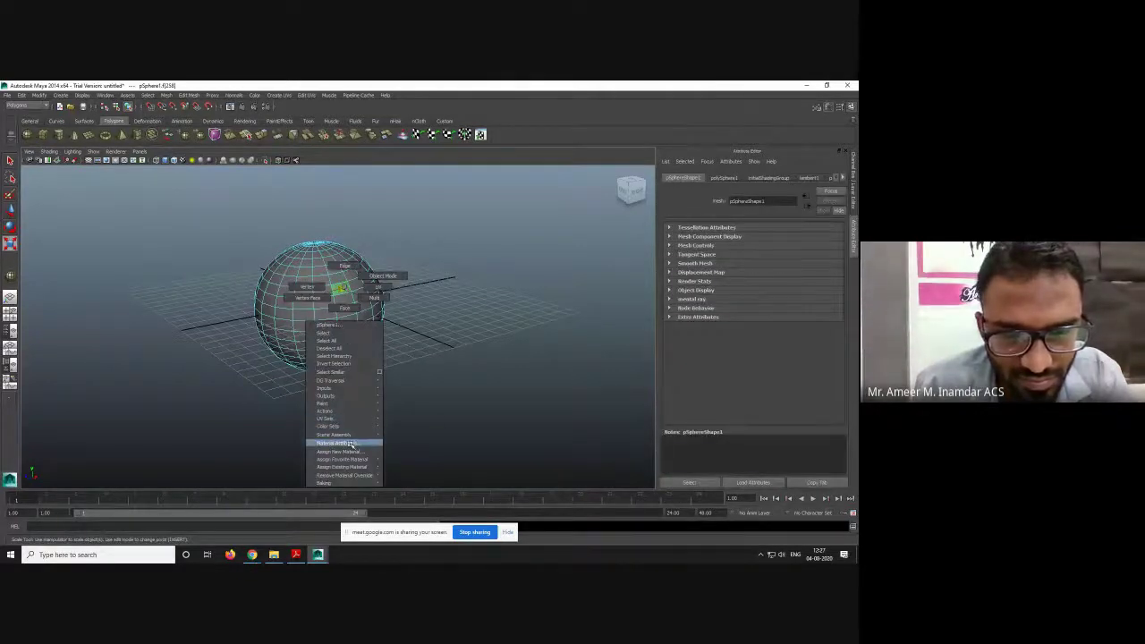
left_click(421, 438)
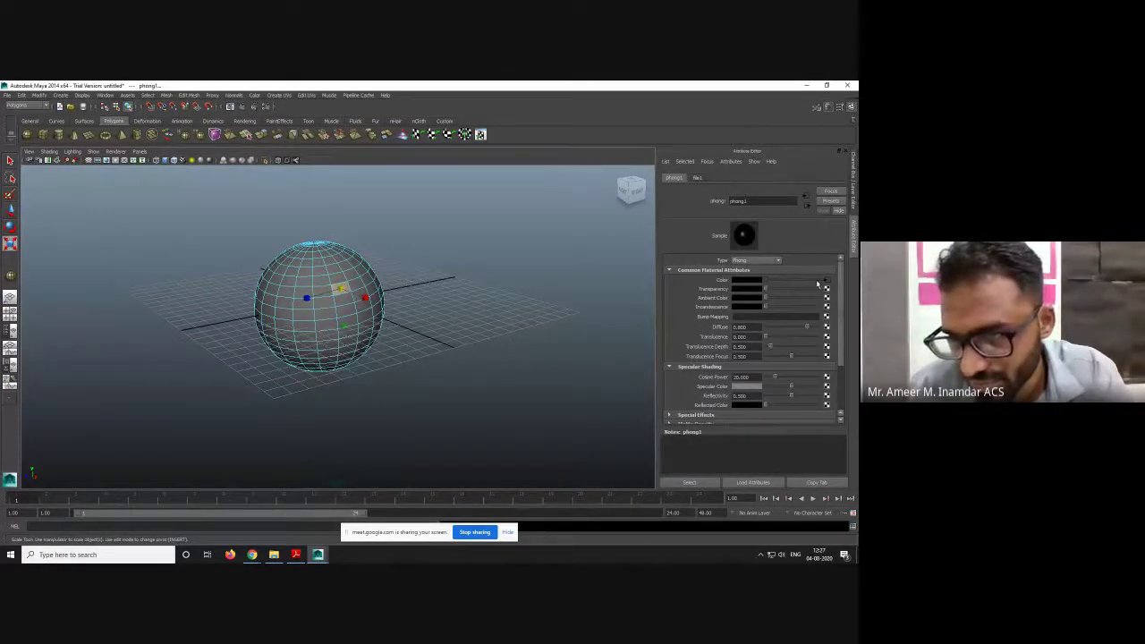
left_click(826, 283)
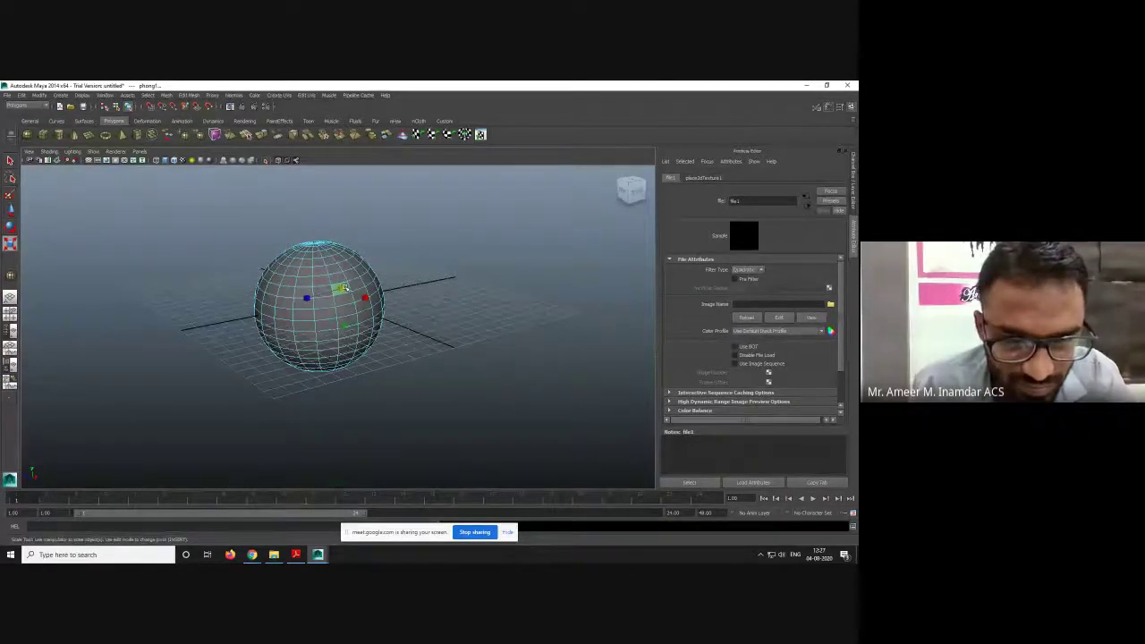
- Select a large block of faces on one side of the sphere and assign a new Phong material to them
left_click(405, 296)
left_click_drag(405, 296, 452, 268, "alt")
left_click_drag(448, 313, 367, 322)
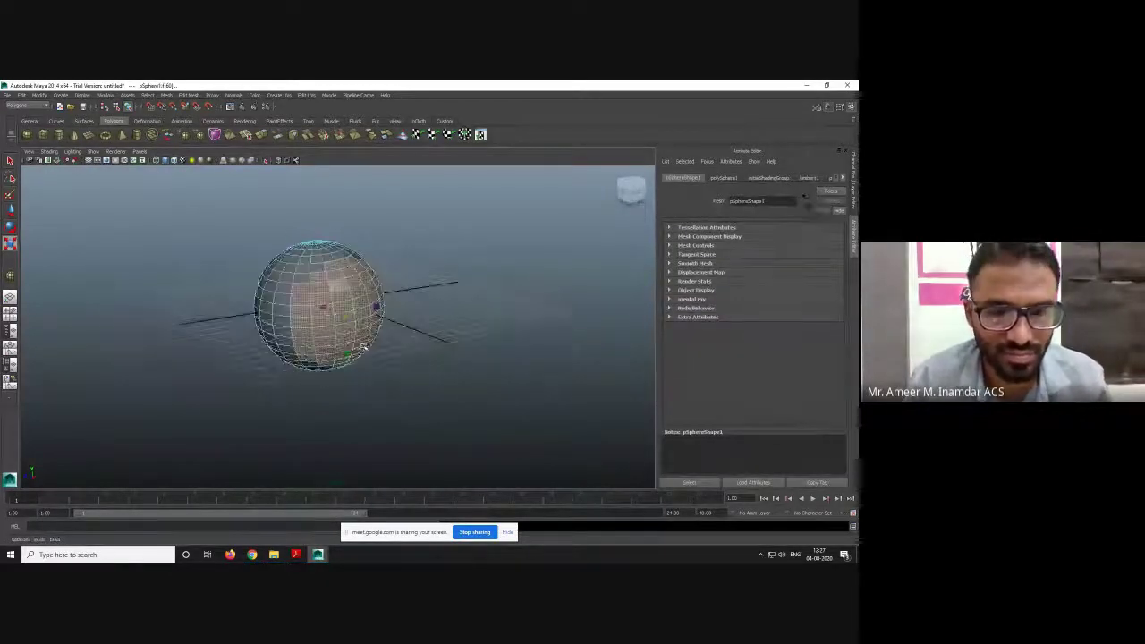
right_click_drag(353, 283, 356, 447)
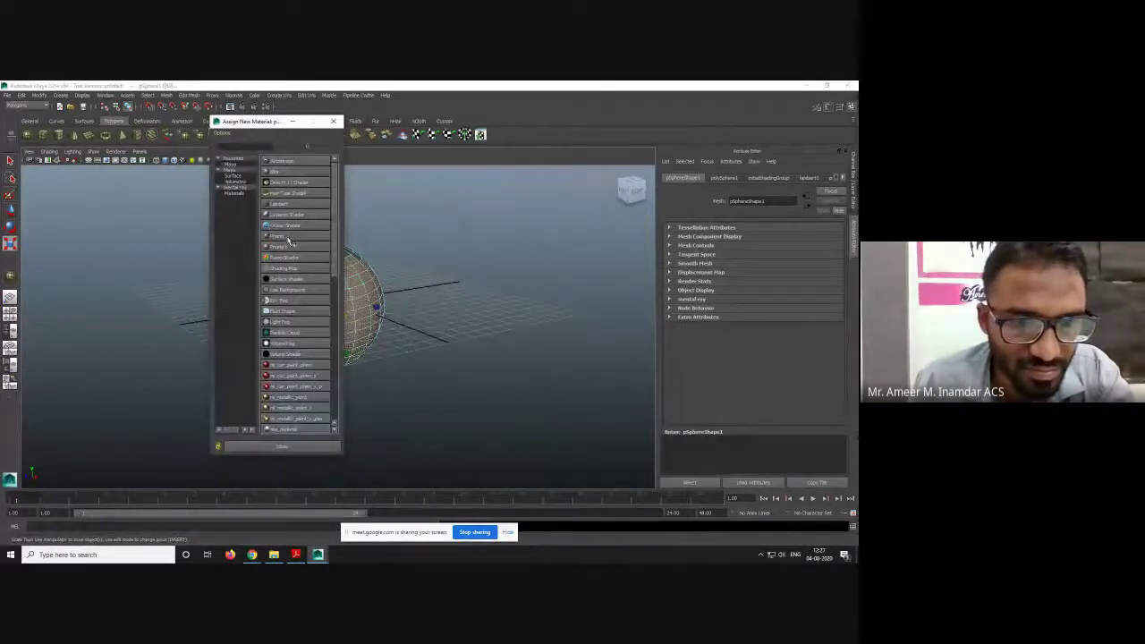
left_click(284, 236)
- Set the new Phong material's color to bright yellow-green with saturation and value at 1.000, and deselect the faces
left_click(751, 280)
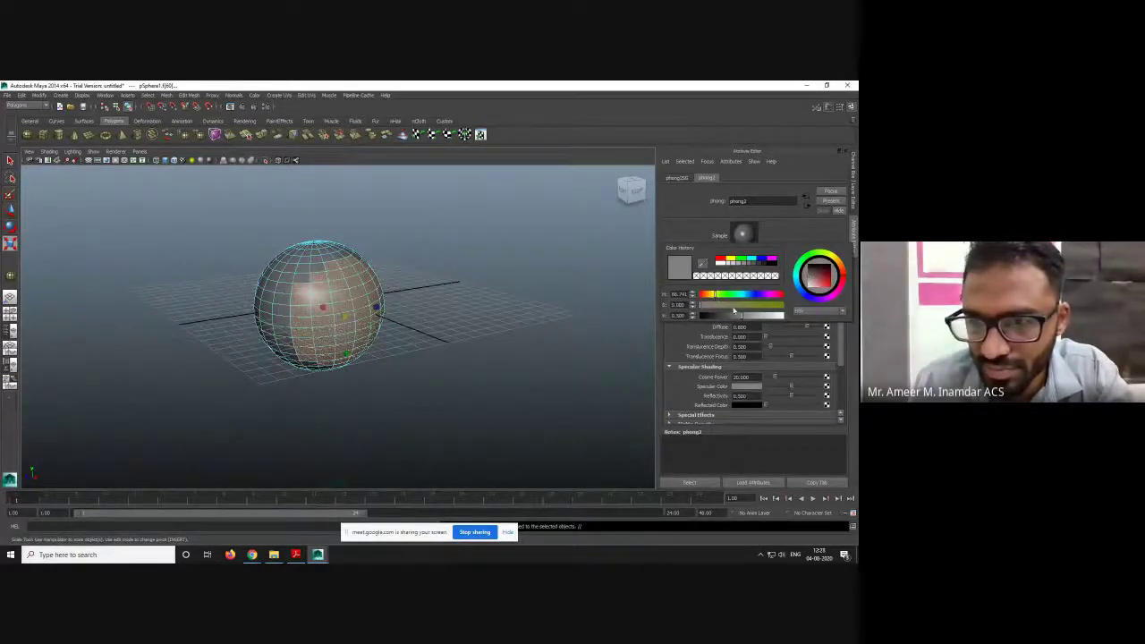
left_click_drag(735, 315, 780, 317)
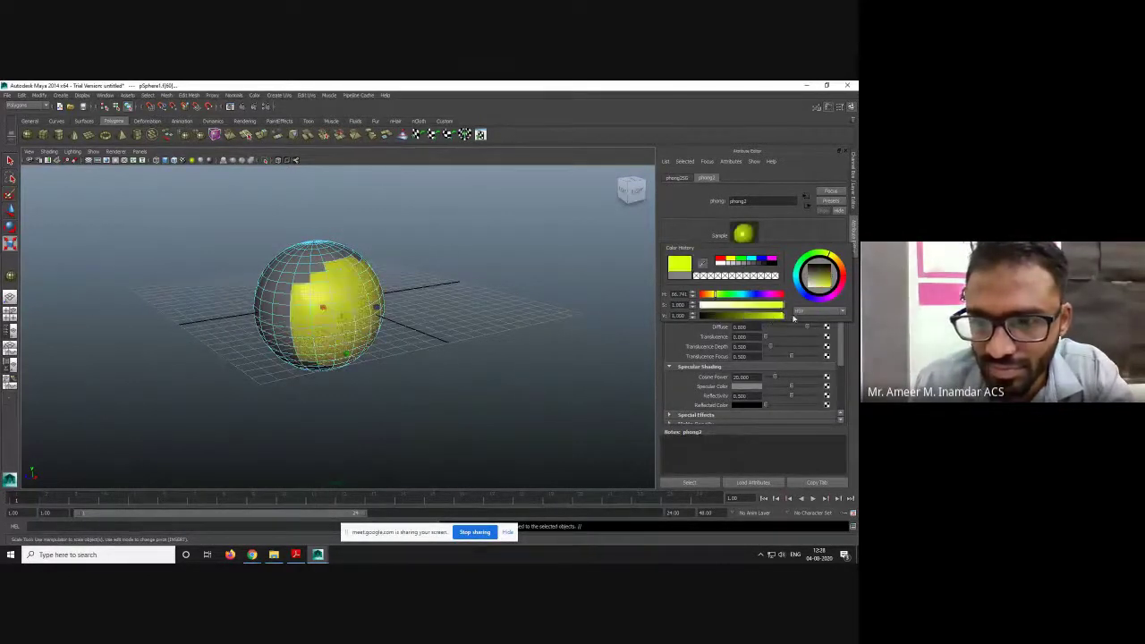
left_click(544, 334)
- Return the sphere to Object Mode with nothing selected
right_click(331, 280)
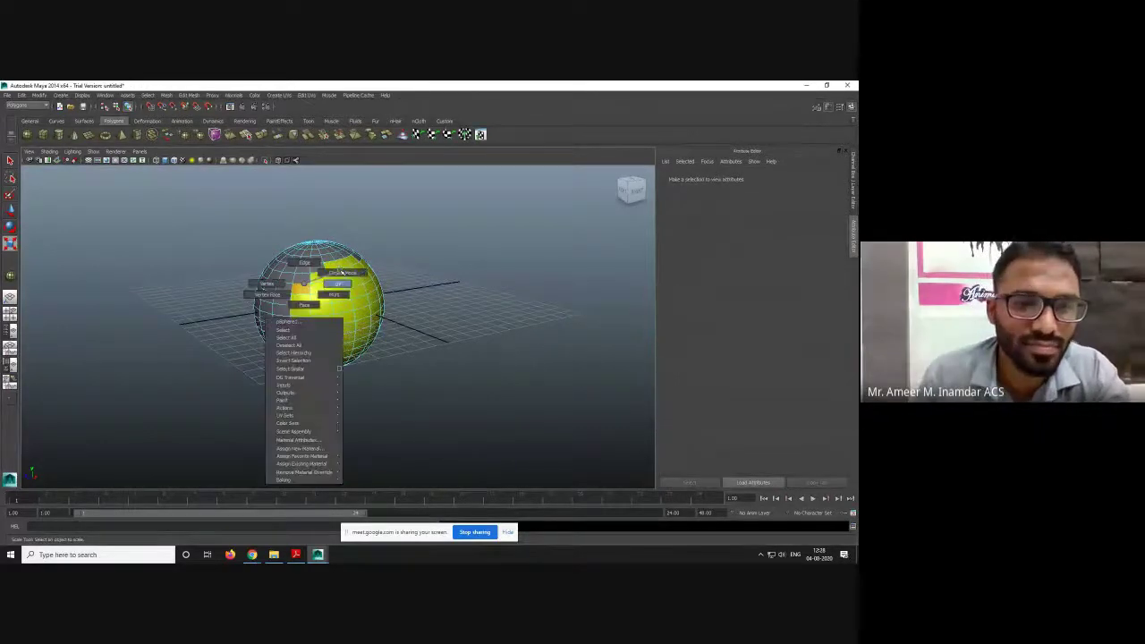
left_click_drag(304, 304, 391, 263, "alt")
left_click_drag(441, 303, 280, 460, "alt")
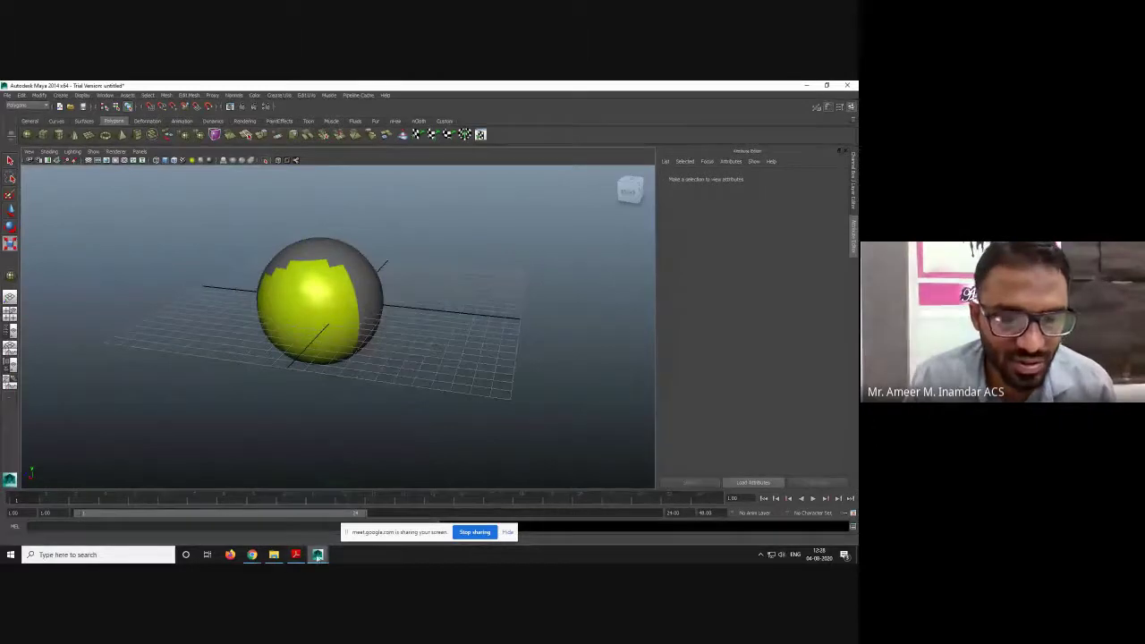
- Switch to the syllabus PDF and highlight the heading "Concept of Lighting and Rendering" and topic 4.1, "Basic Lighting Concept"
mouse_move(318, 554)
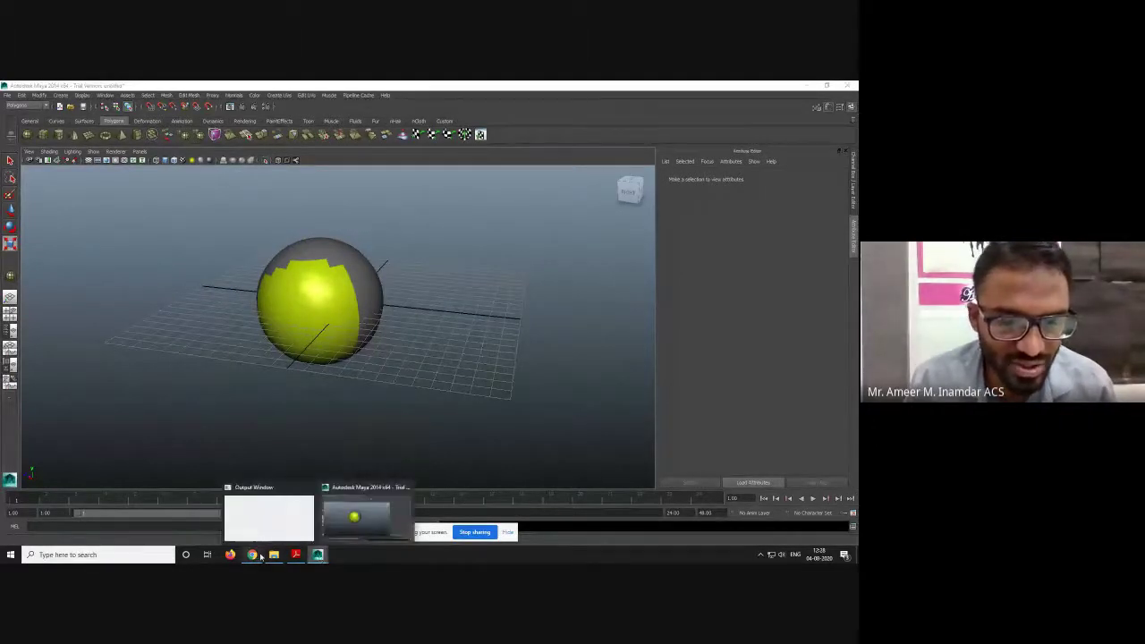
left_click(295, 555)
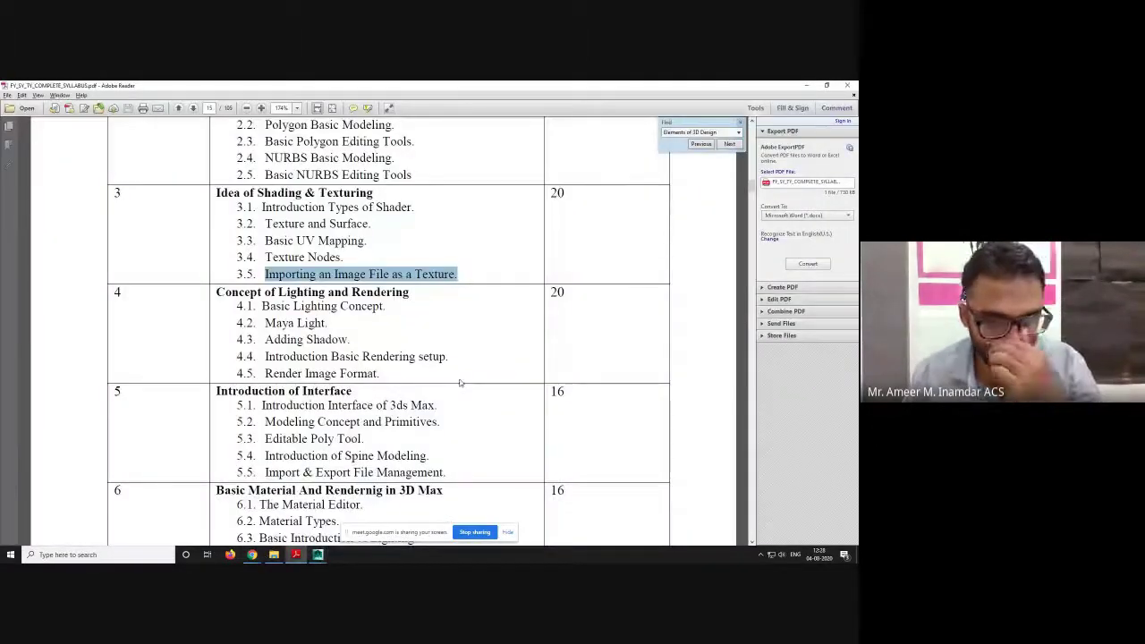
triple_click(365, 296)
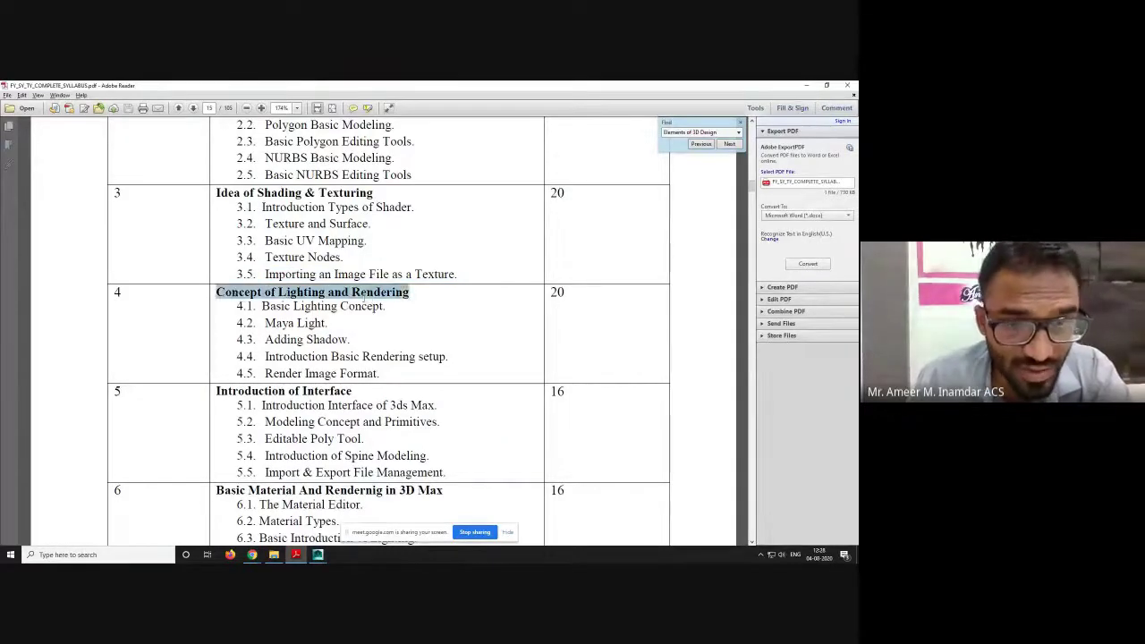
left_click(362, 306)
left_click_drag(260, 306, 384, 307)
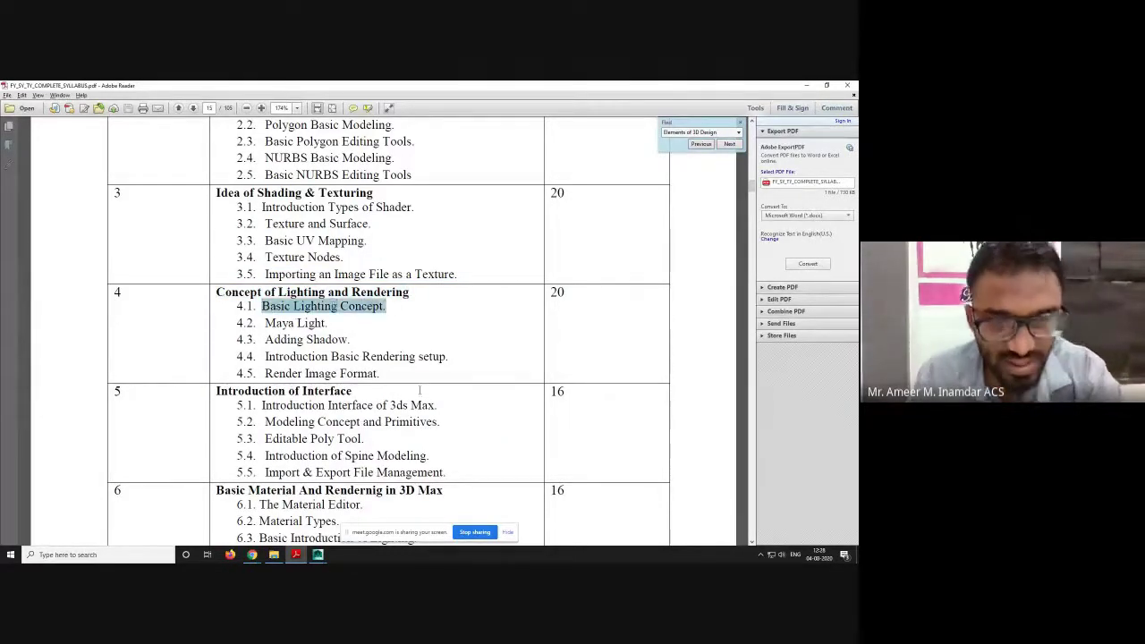
- Switch to Maya and look through the light types available for creation, from Ambient Light to Volume Light
key("alt+Tab")
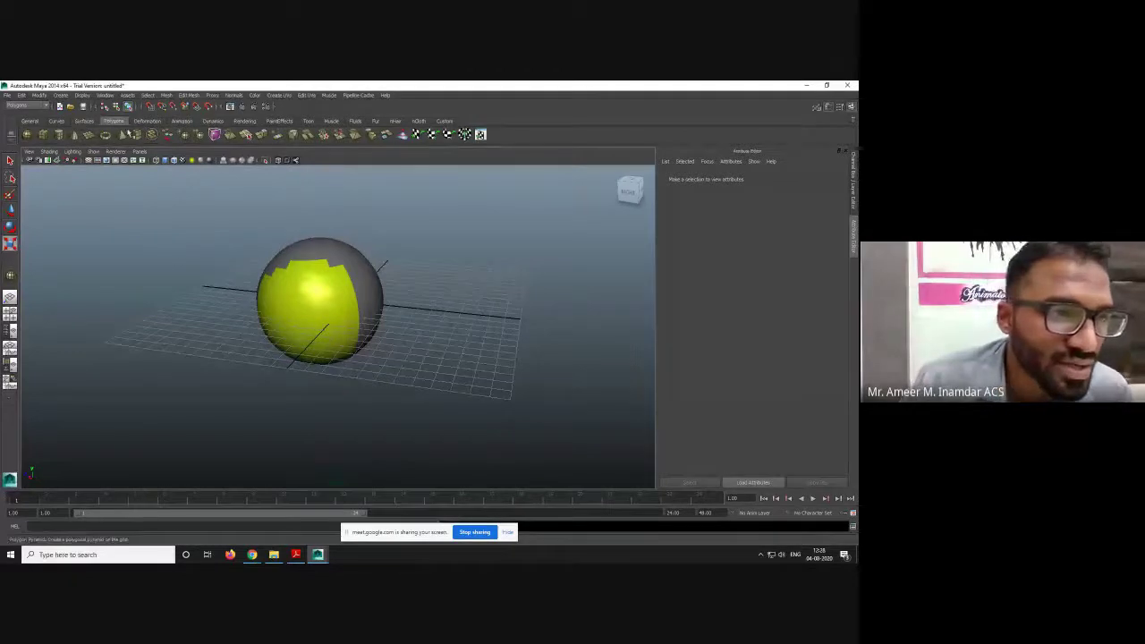
left_click(251, 122)
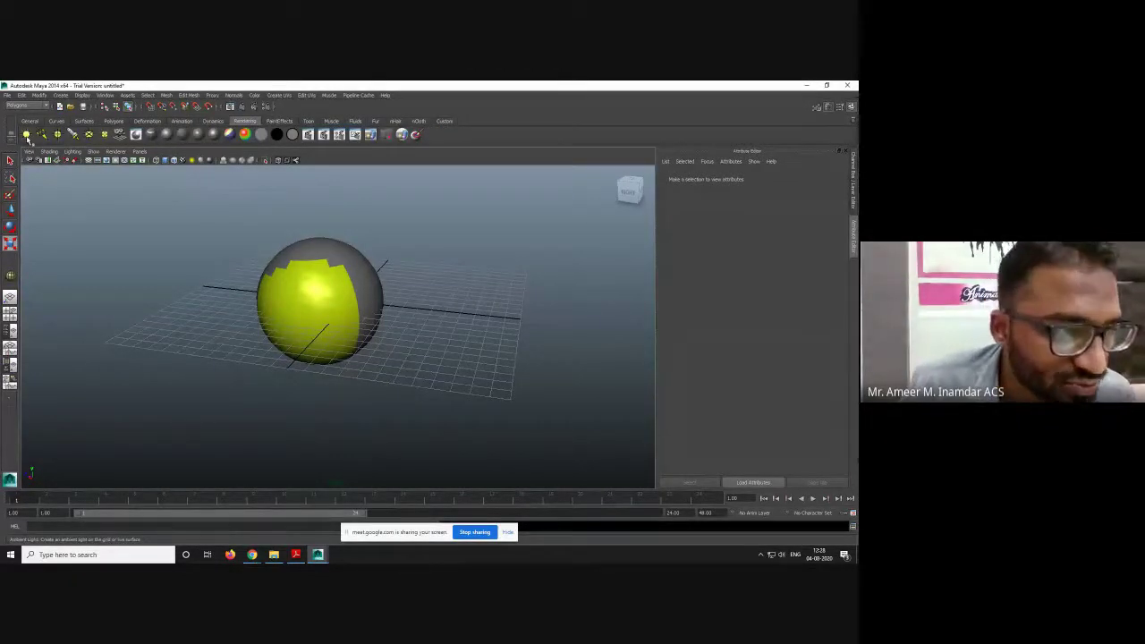
left_click(61, 96)
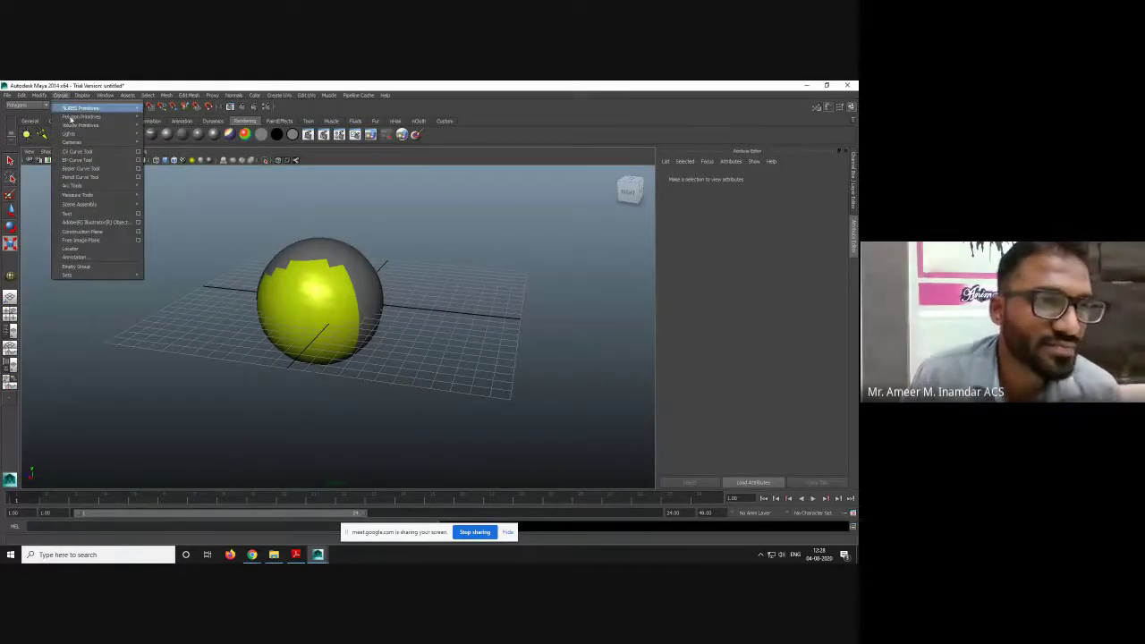
mouse_move(91, 136)
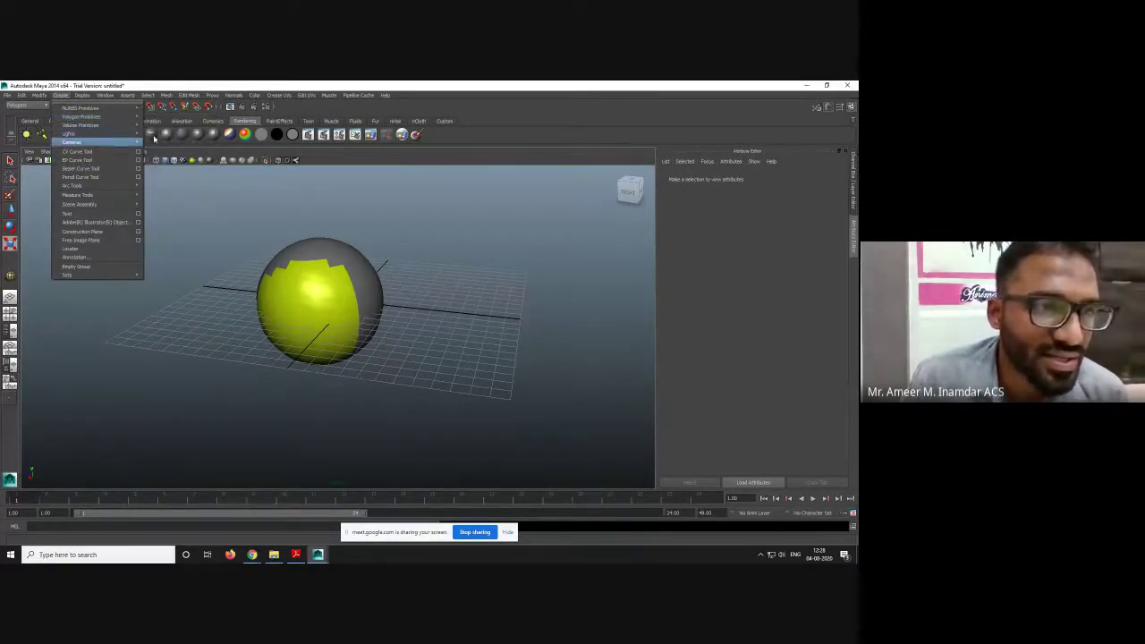
mouse_move(133, 133)
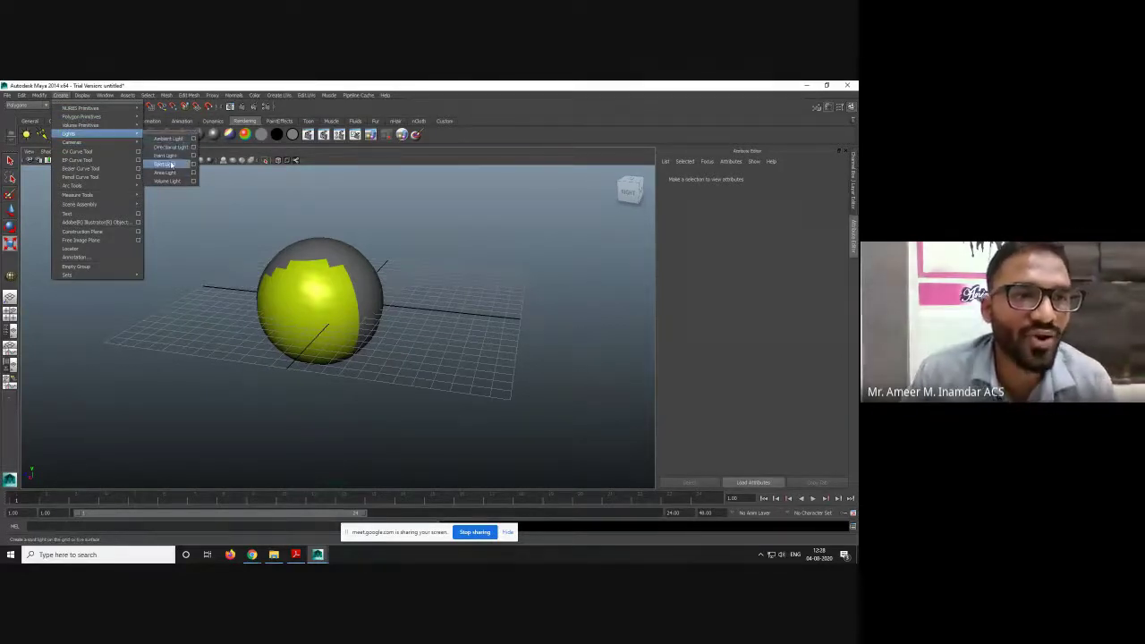
left_click(190, 244)
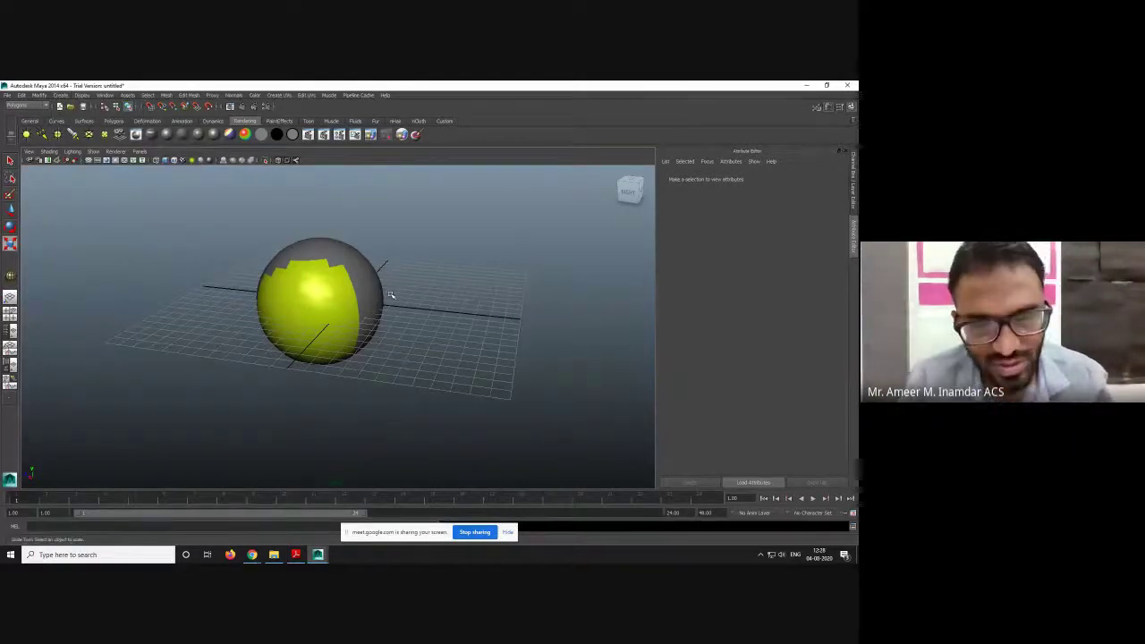
- Switch to the syllabus PDF and highlight topics 4.2 "Maya Light", 4.3 "Adding Shadow" and 4.4 "Introduction Basic Rendering setup" one after another
key("alt+Tab")
scroll(374, 311, "down", 1)
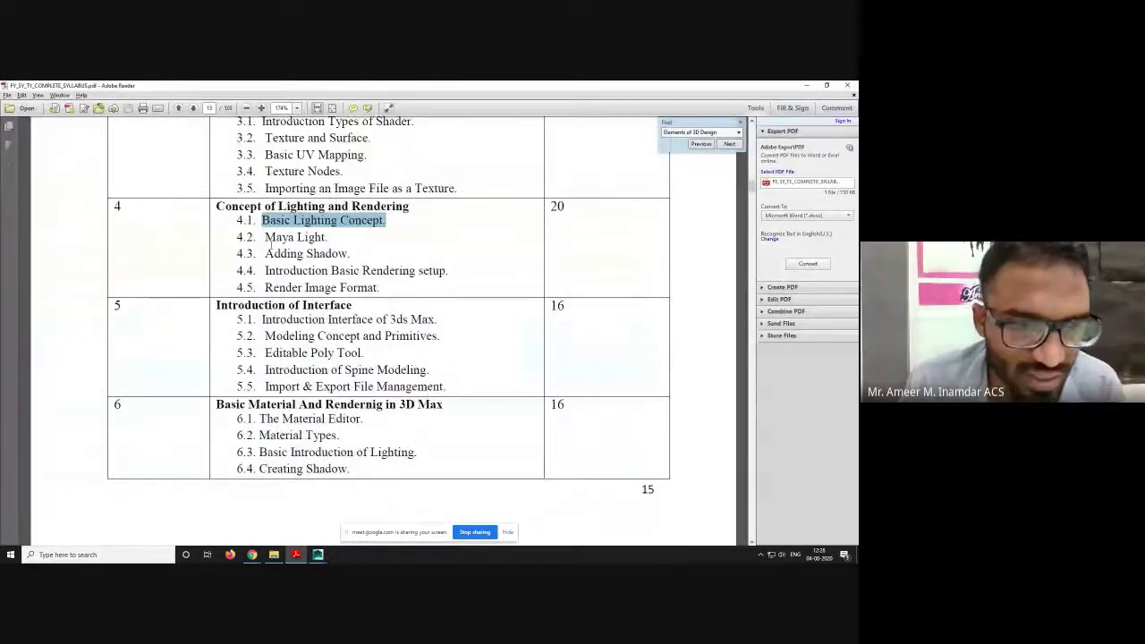
left_click_drag(265, 237, 332, 237)
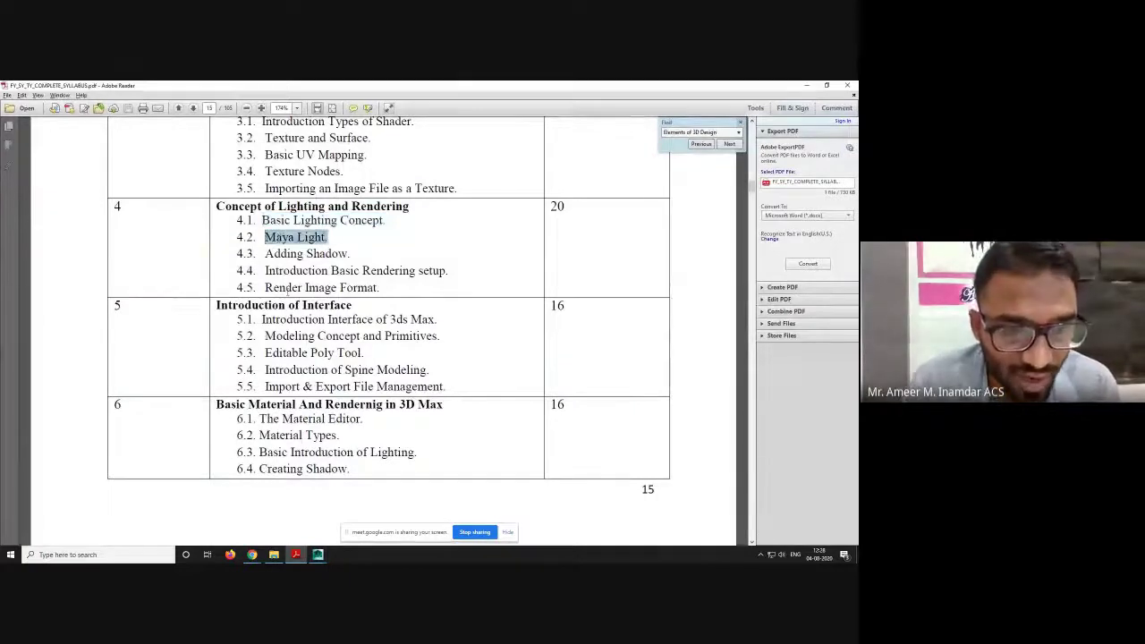
left_click_drag(267, 254, 358, 251)
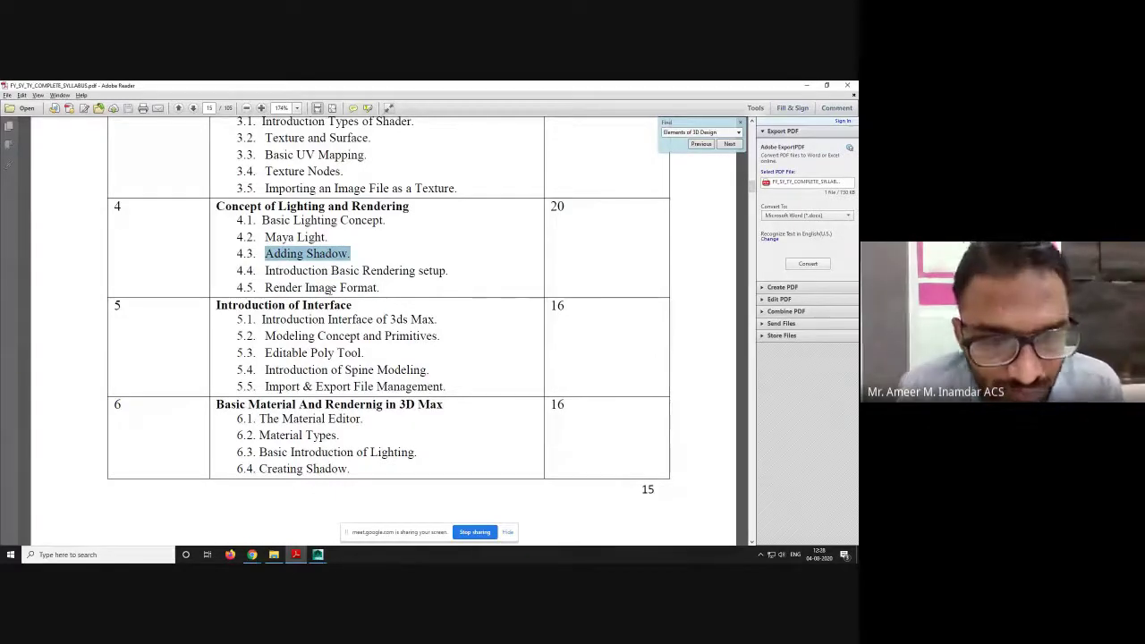
left_click_drag(265, 270, 447, 274)
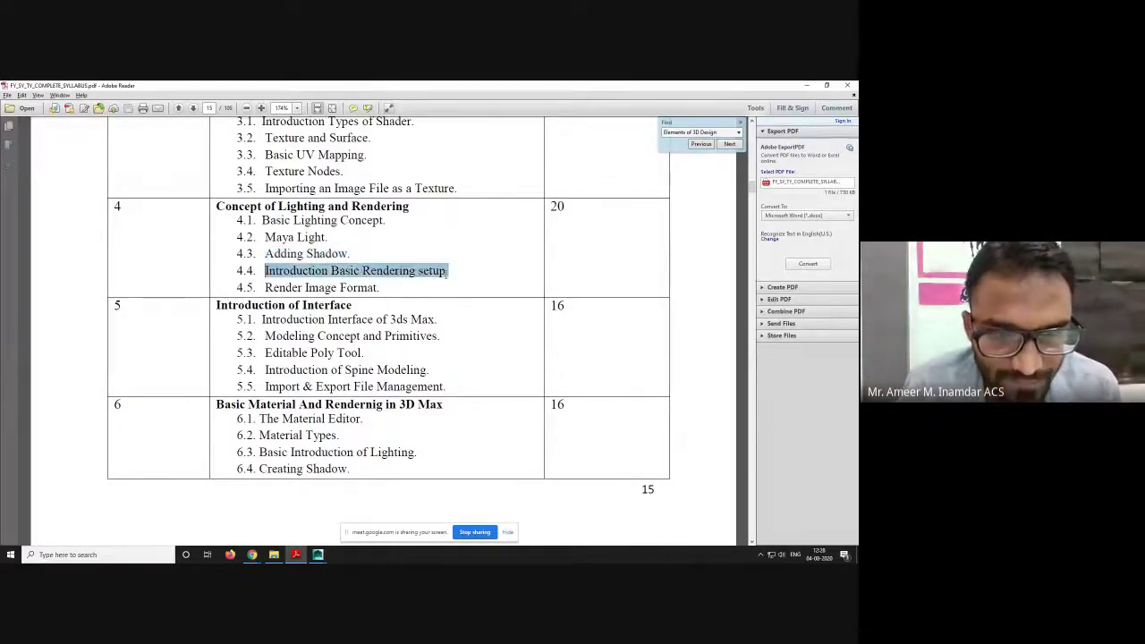
left_click(264, 270)
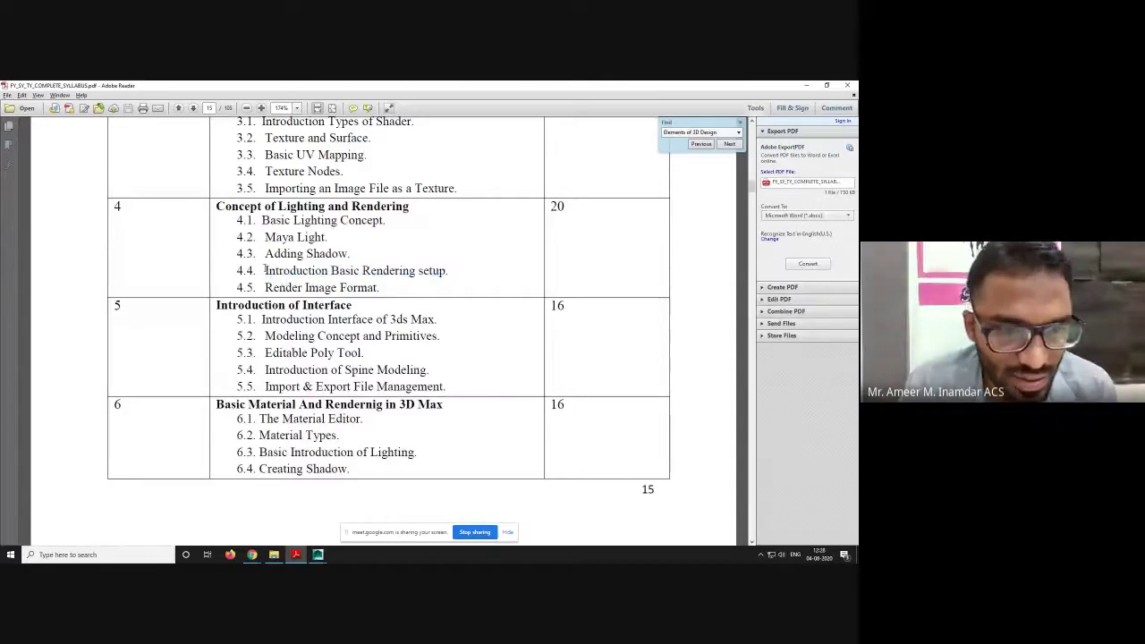
left_click_drag(265, 270, 416, 271)
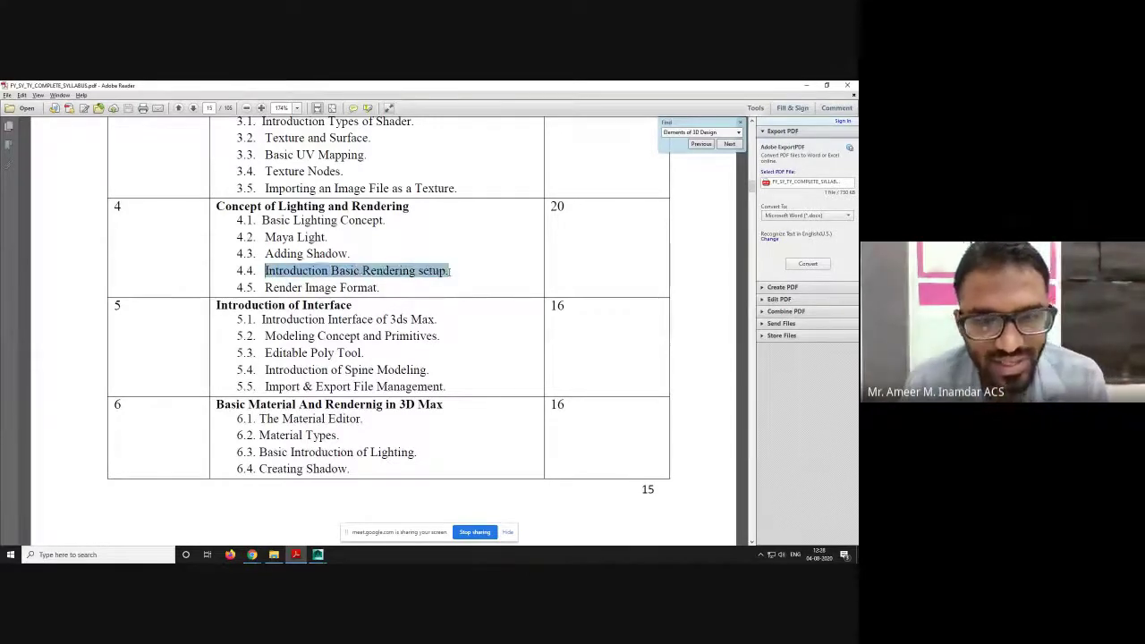
- Switch to Maya, open the Render Settings and set the renderer to mental ray
key("alt+Tab")
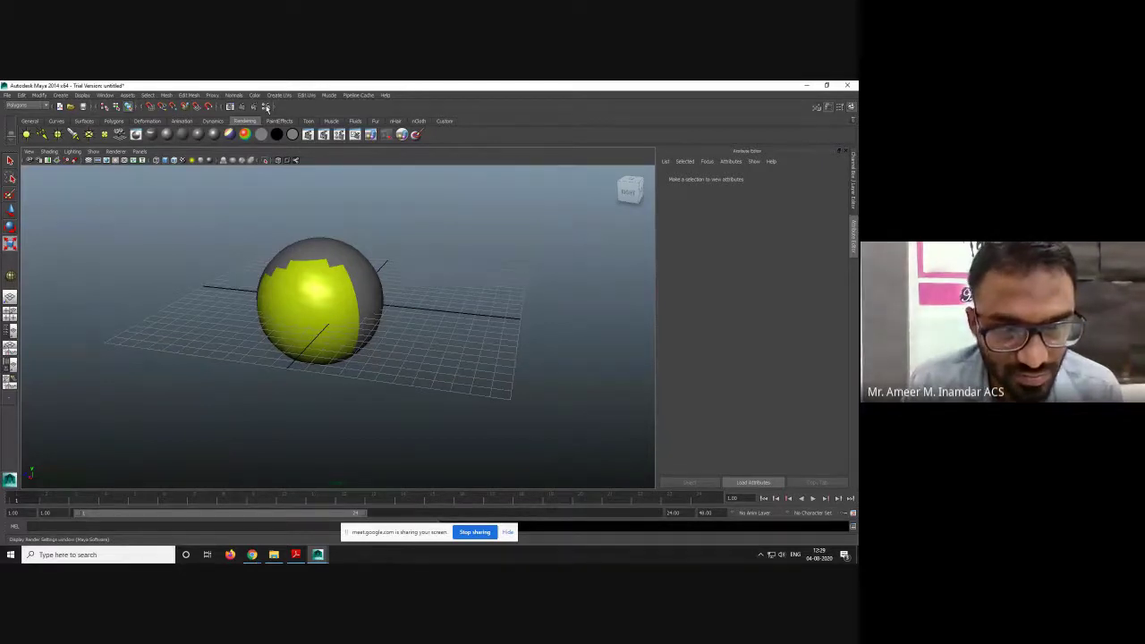
left_click(266, 107)
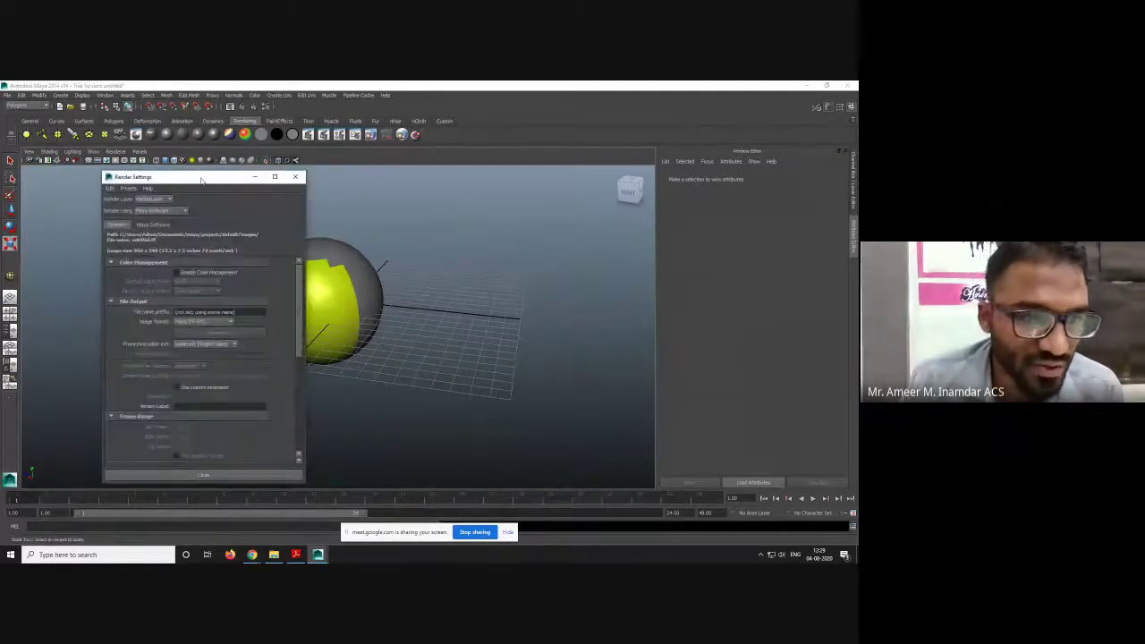
left_click_drag(202, 181, 530, 124)
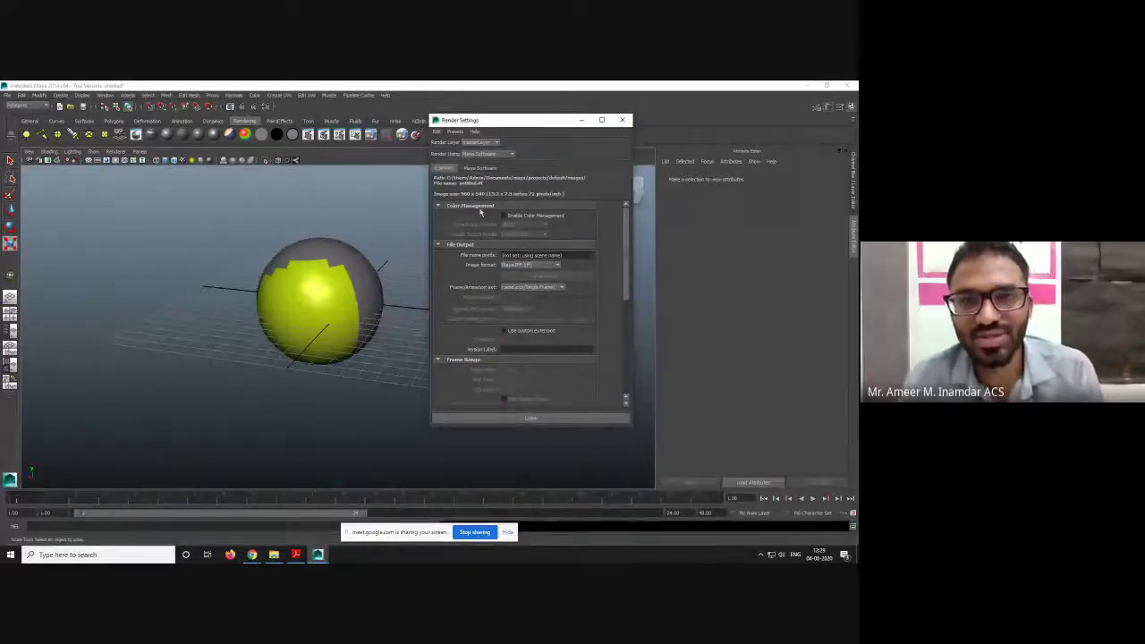
left_click(490, 143)
left_click(481, 150)
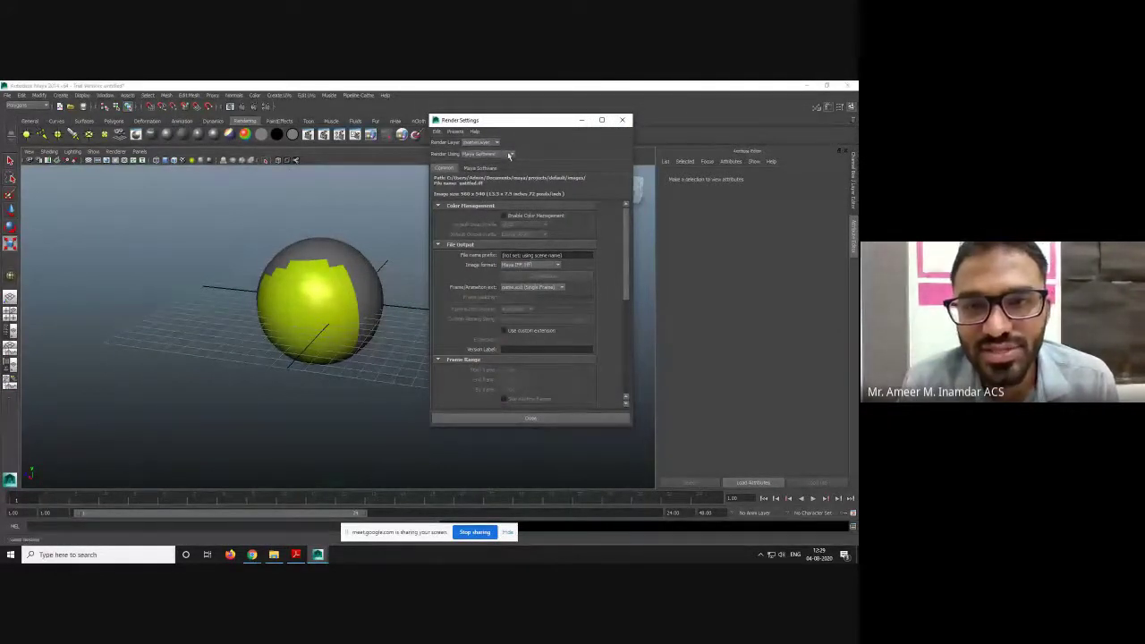
left_click(487, 153)
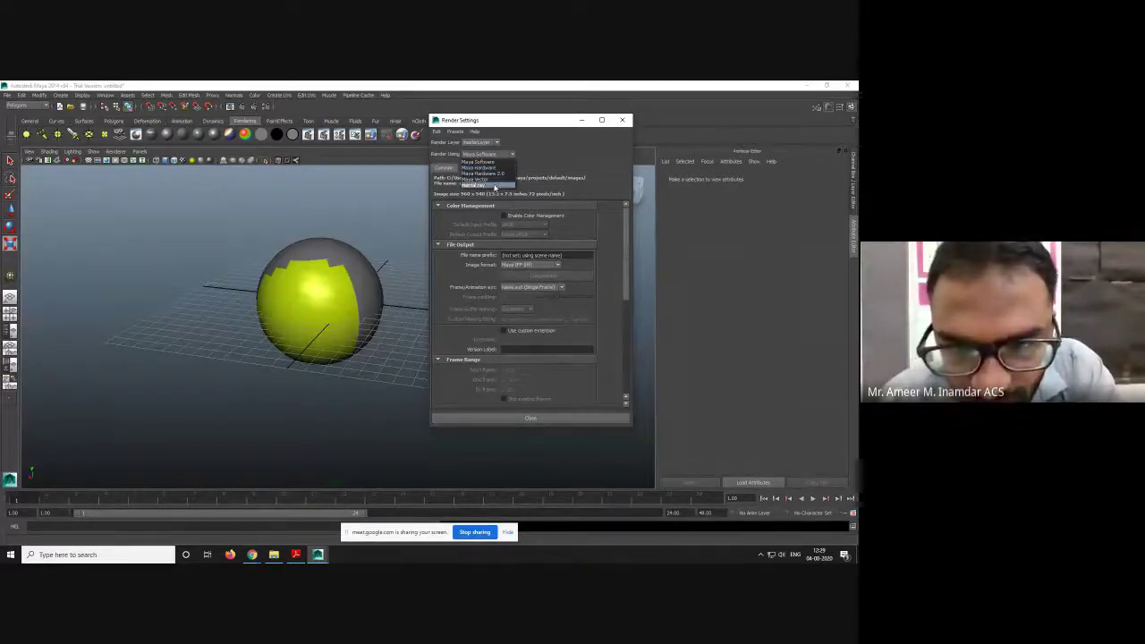
left_click(493, 185)
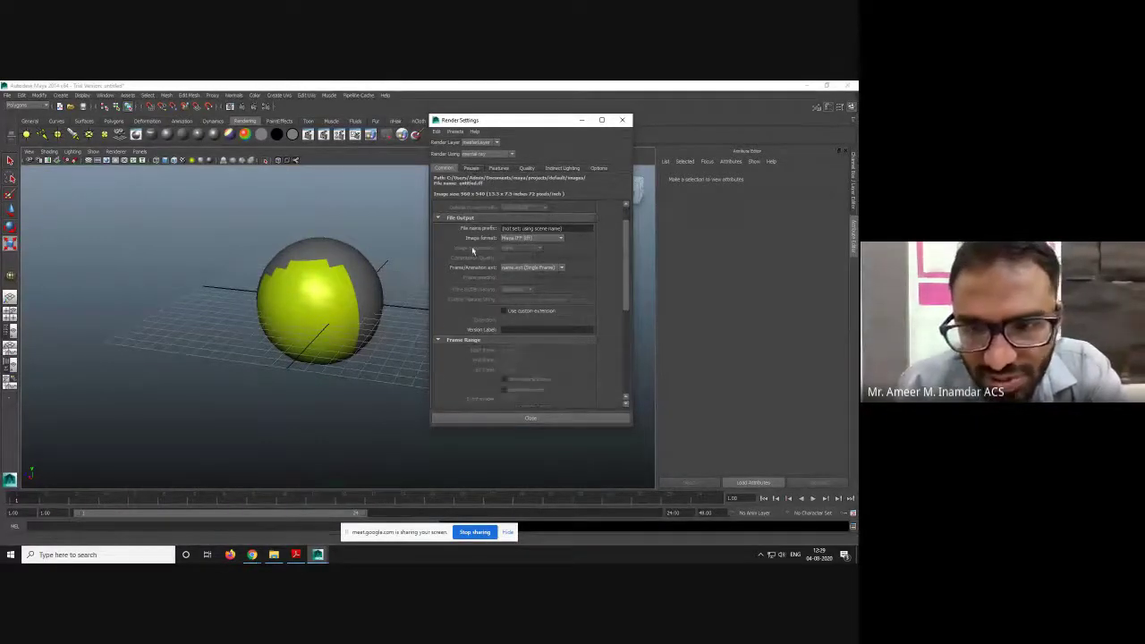
- Review the renderable camera choices, image size presets and resolution in the Render Settings, and close them without changes
scroll(526, 267, "down", 5)
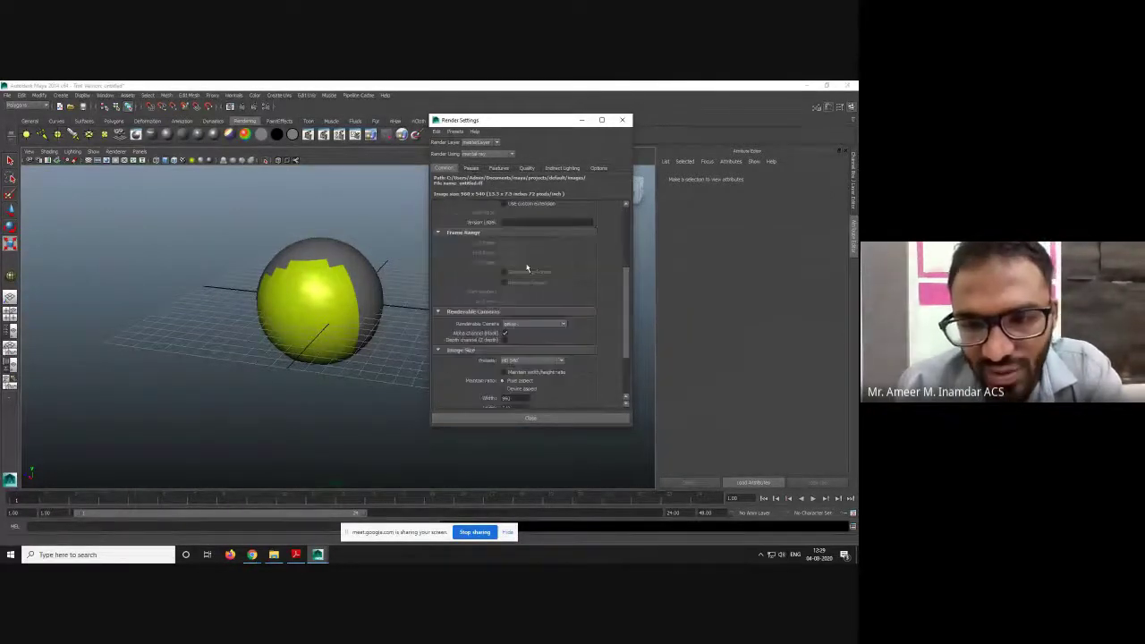
left_click(563, 245)
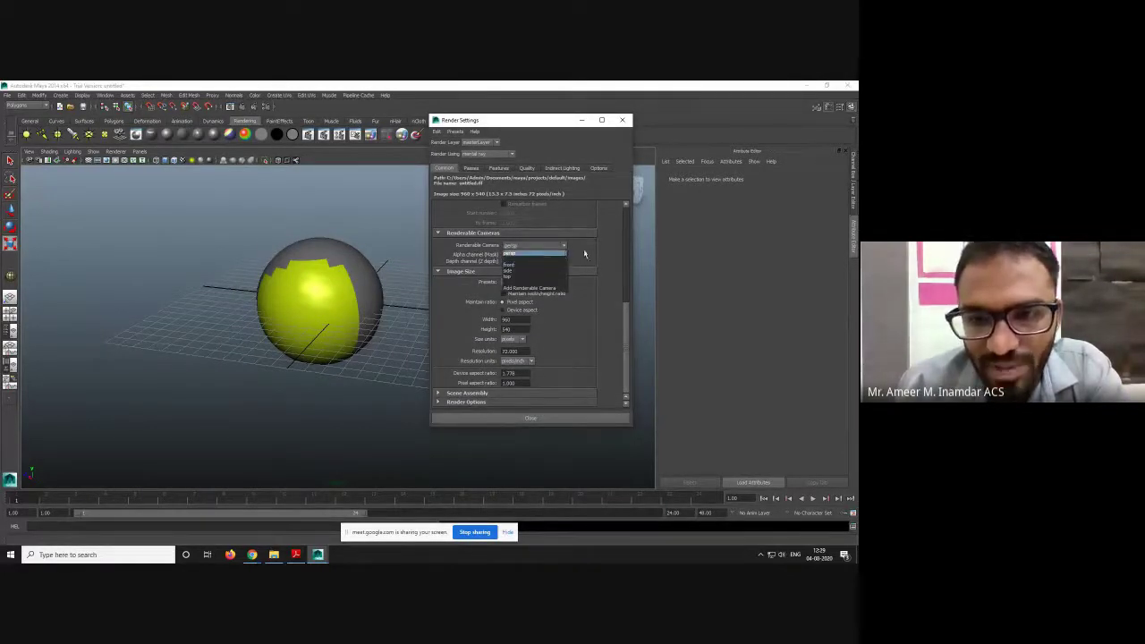
left_click(587, 254)
left_click(547, 282)
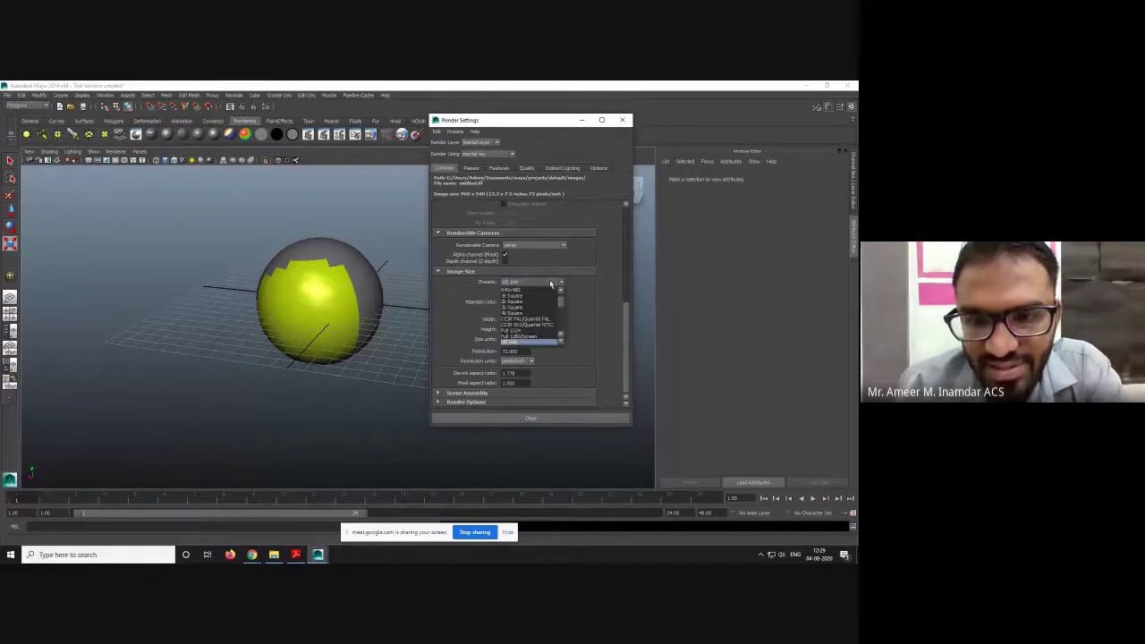
scroll(542, 303, "up", 5)
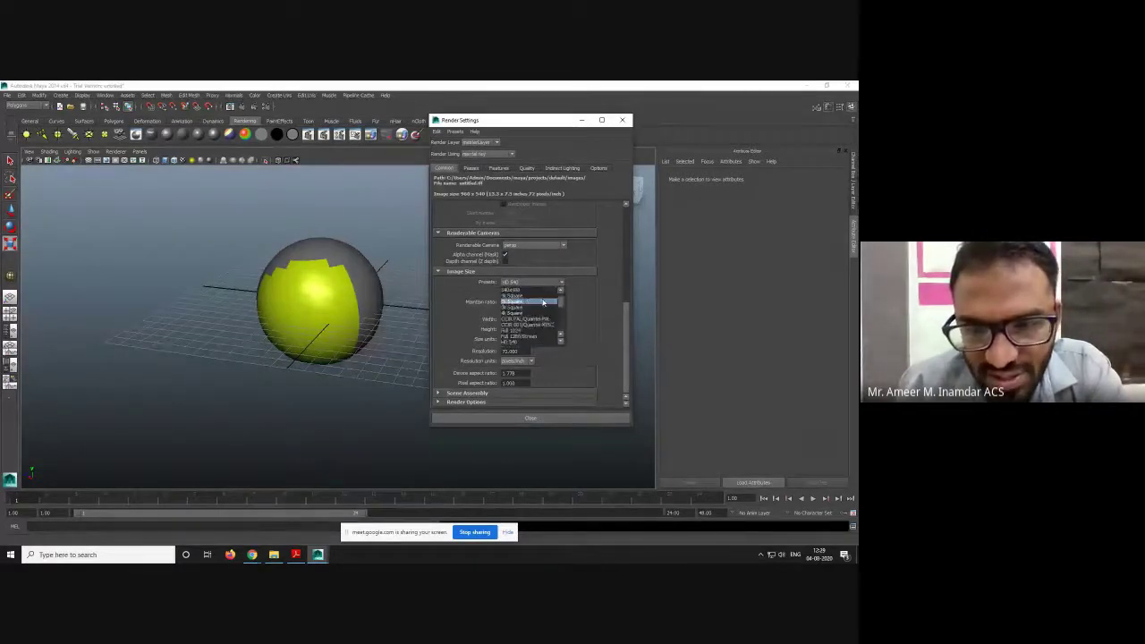
left_click(594, 312)
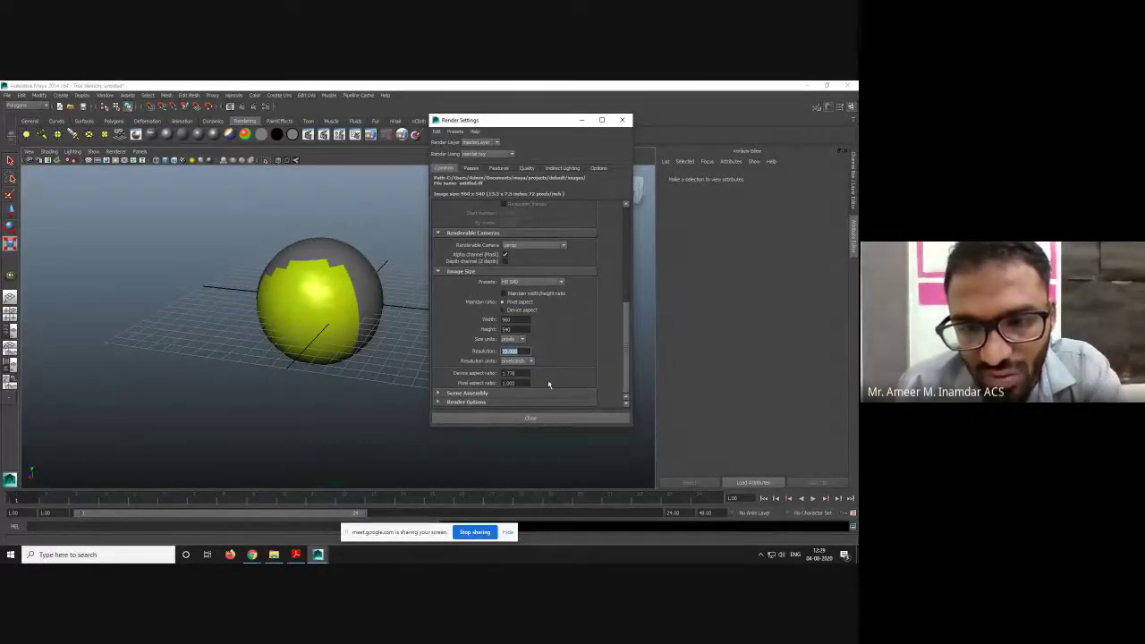
left_click(550, 420)
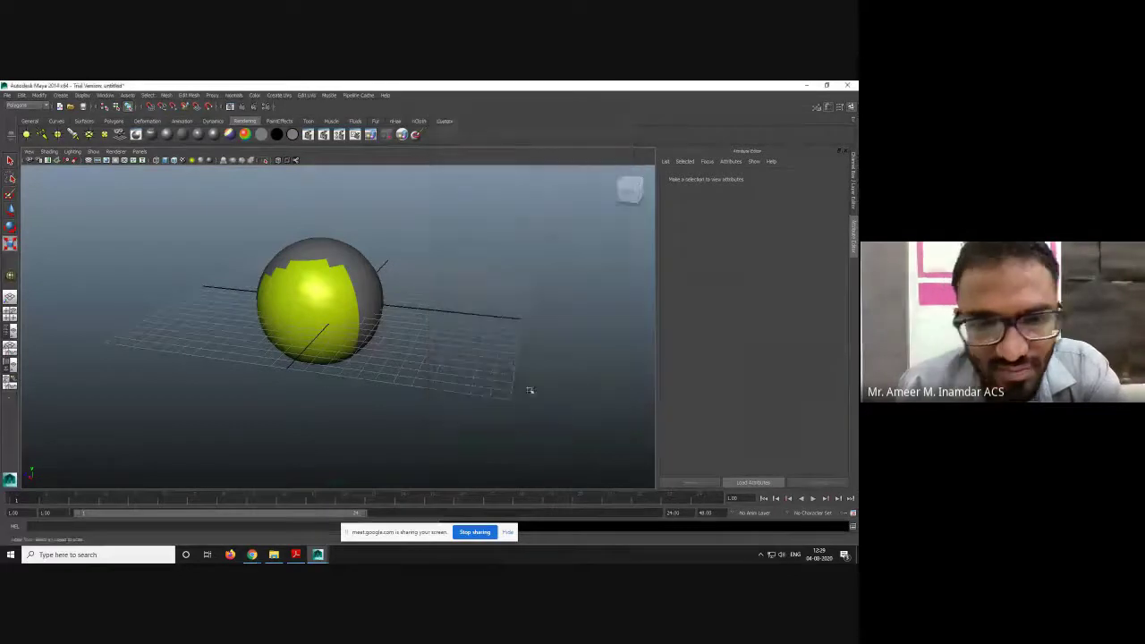
- Render the current frame of the sphere, view the result and close the Render View
left_click(240, 106)
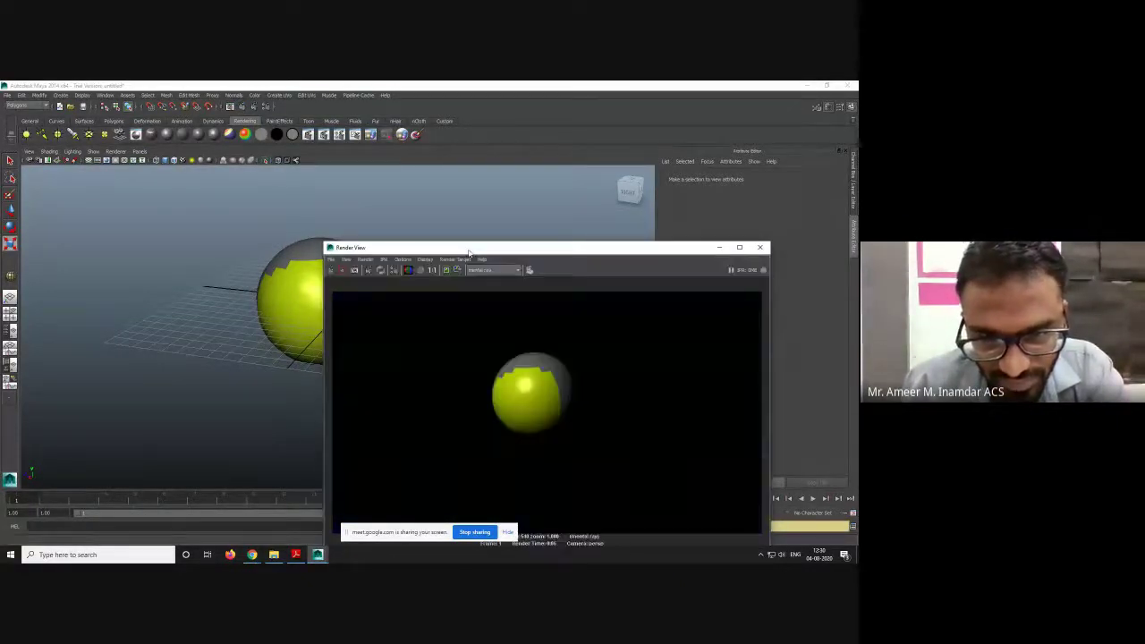
left_click_drag(479, 253, 330, 161)
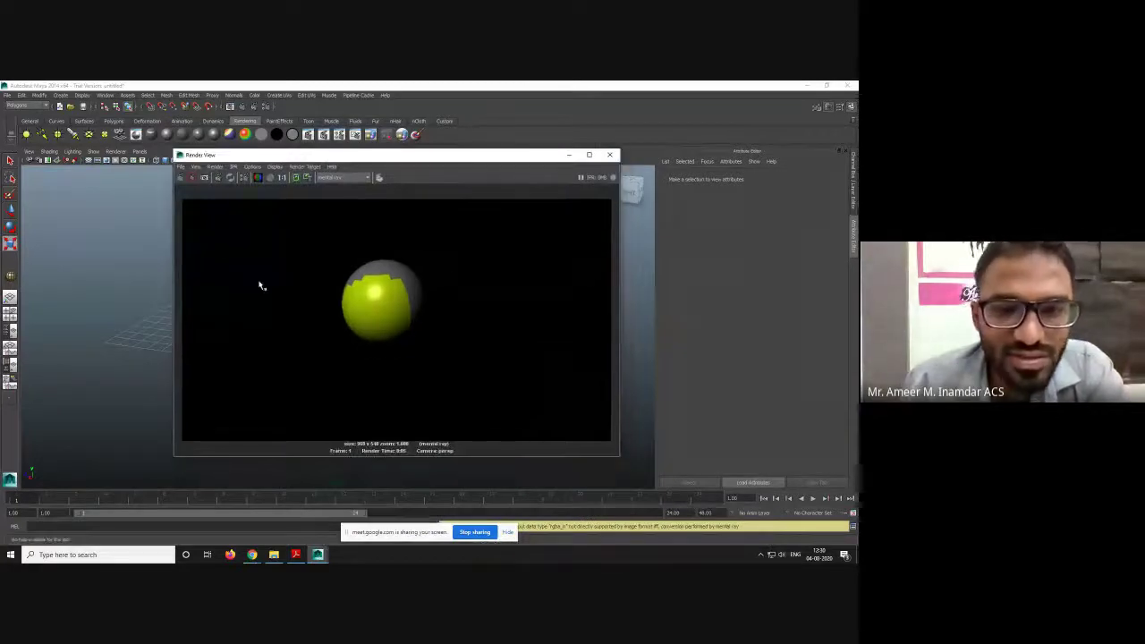
left_click(609, 155)
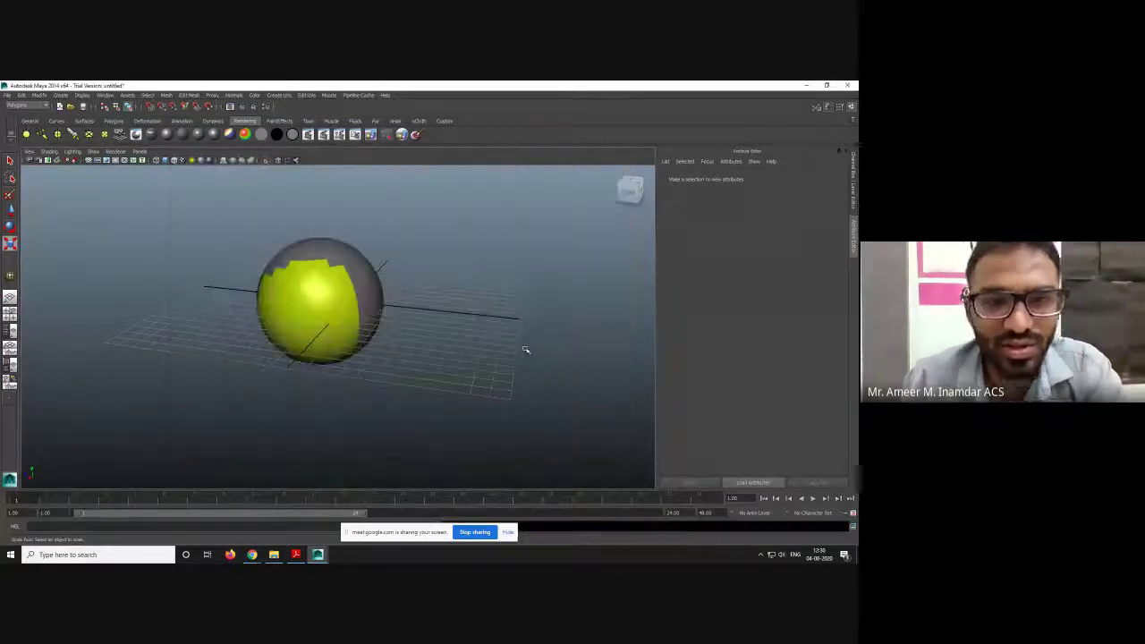
- Switch to the syllabus PDF and highlight topic 4.5, "Render Image Format"
key("alt+Tab")
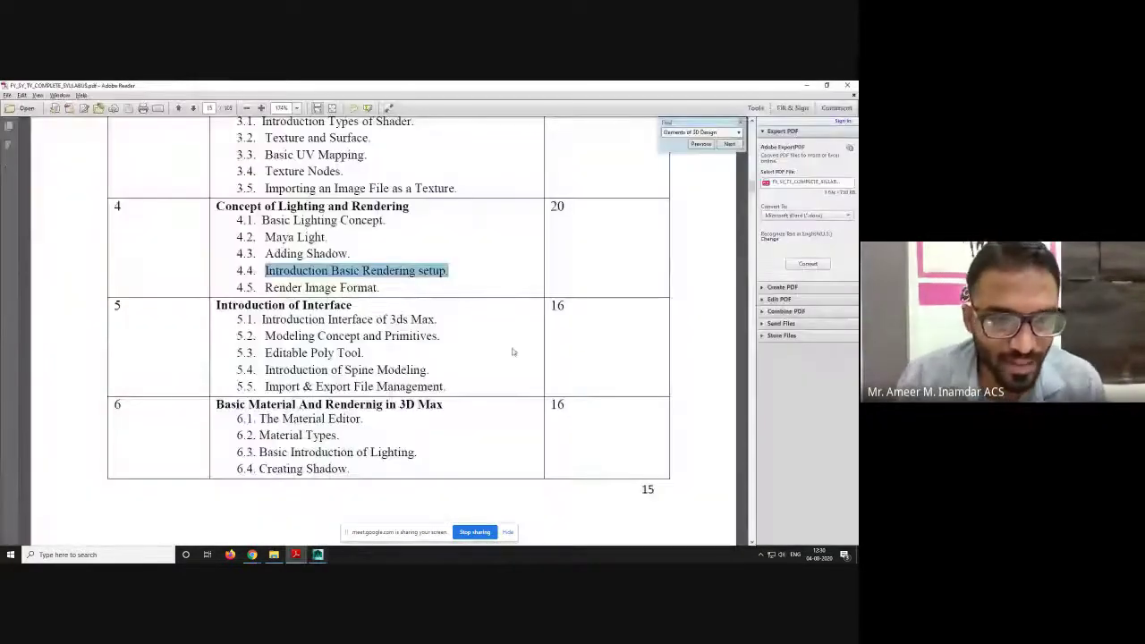
left_click_drag(264, 287, 390, 292)
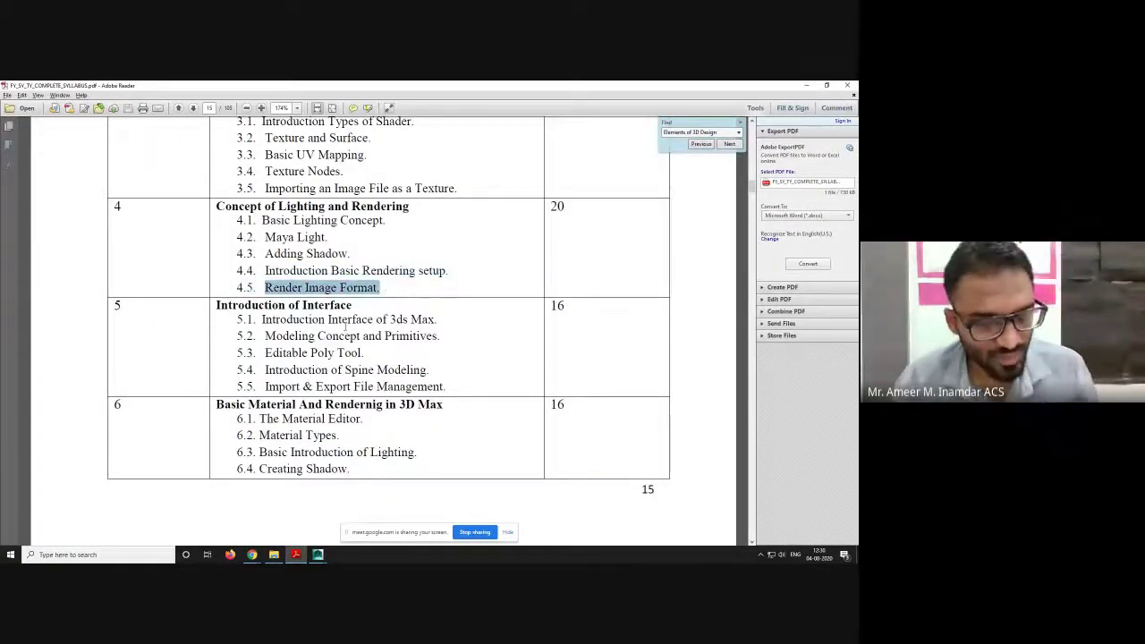
- Switch to Maya and render the current frame of the sphere
key("alt+Tab")
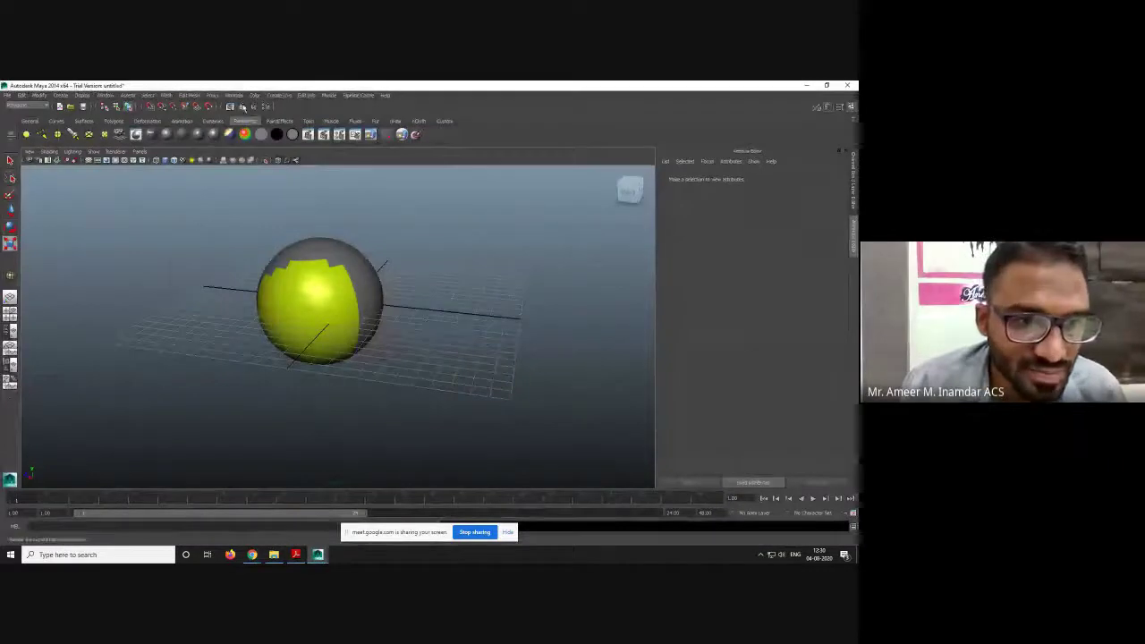
left_click(241, 107)
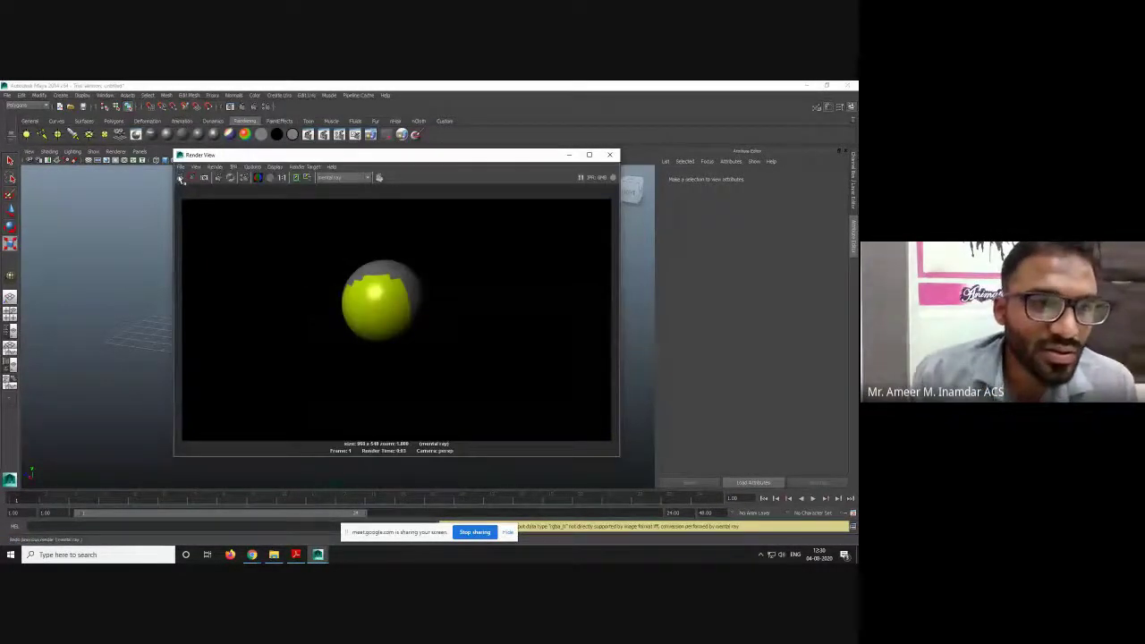
- Save the rendered image to the Desktop as "image" in JPEG format and close the Render View
left_click(182, 168)
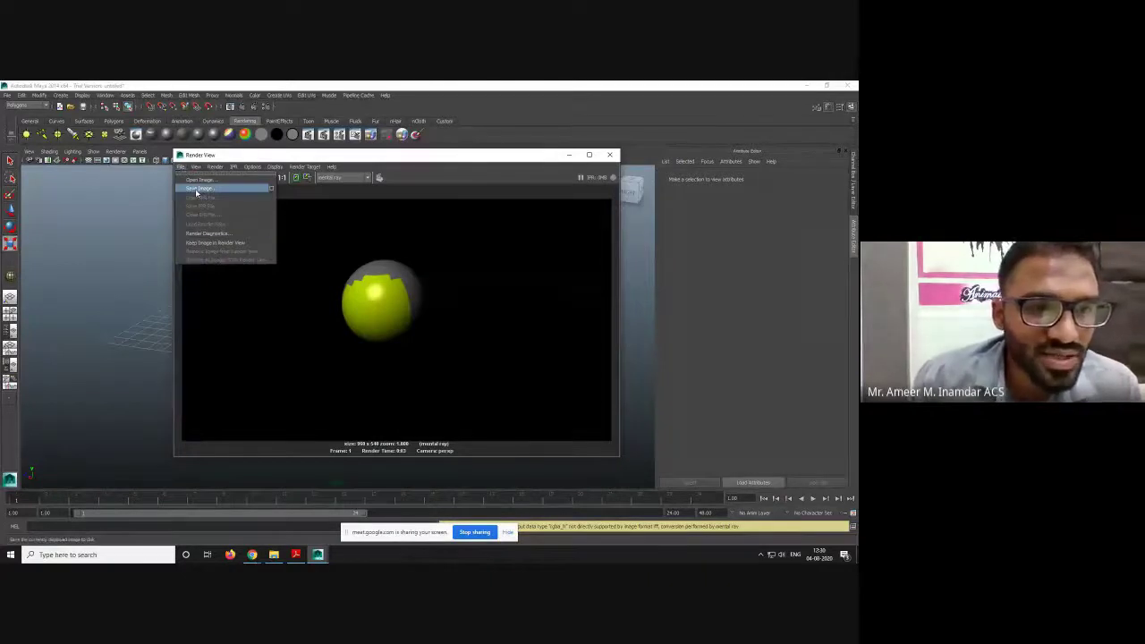
right_click(419, 276)
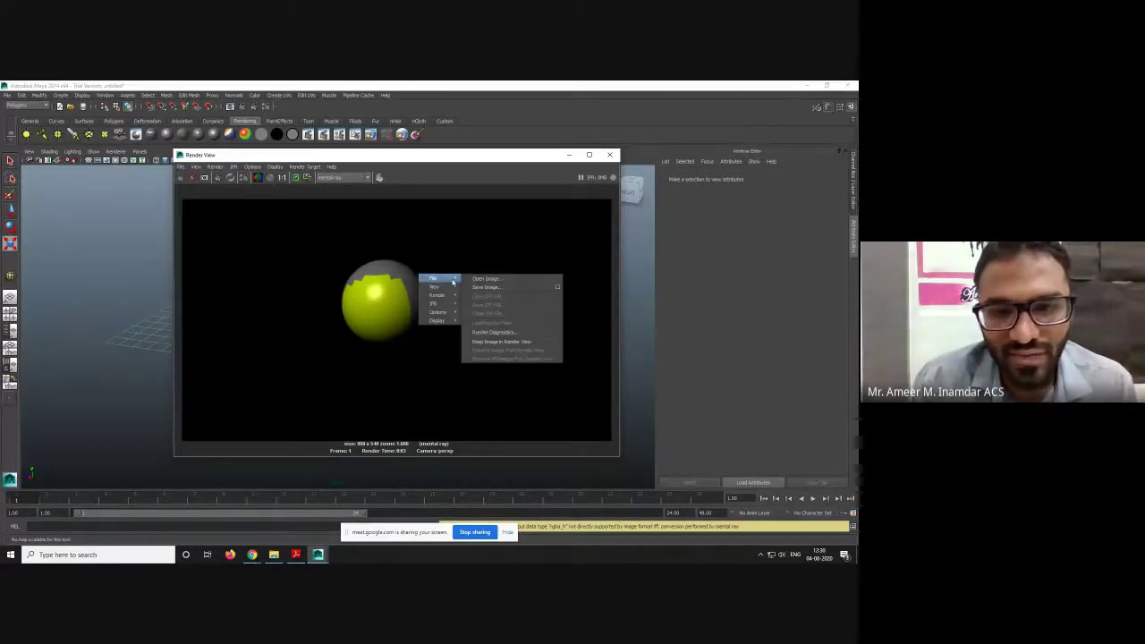
left_click(480, 287)
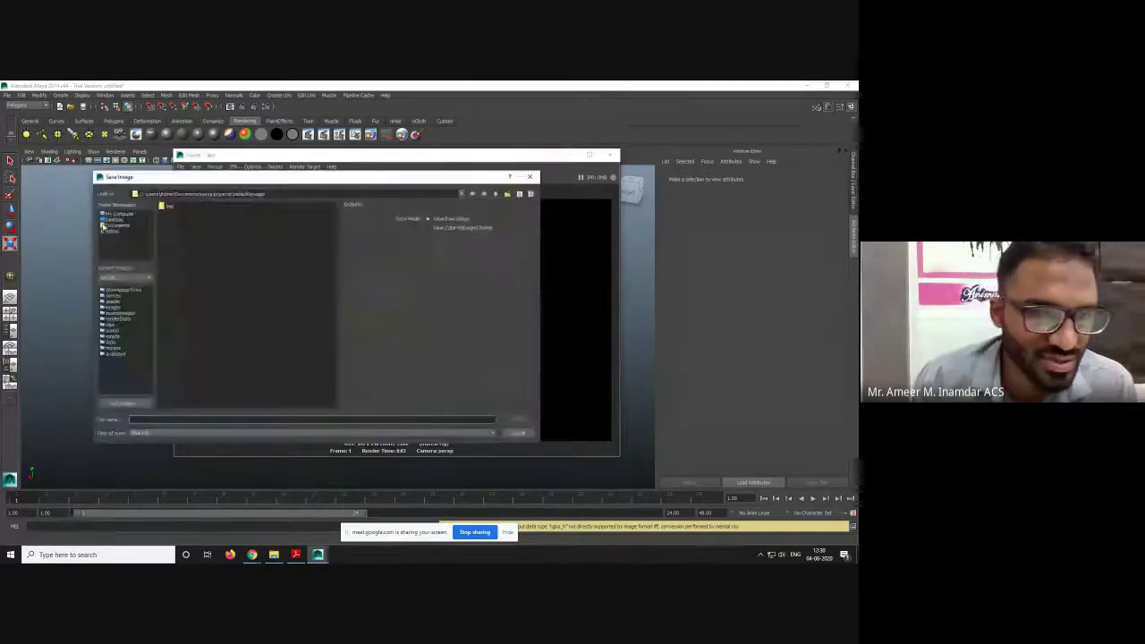
left_click(115, 219)
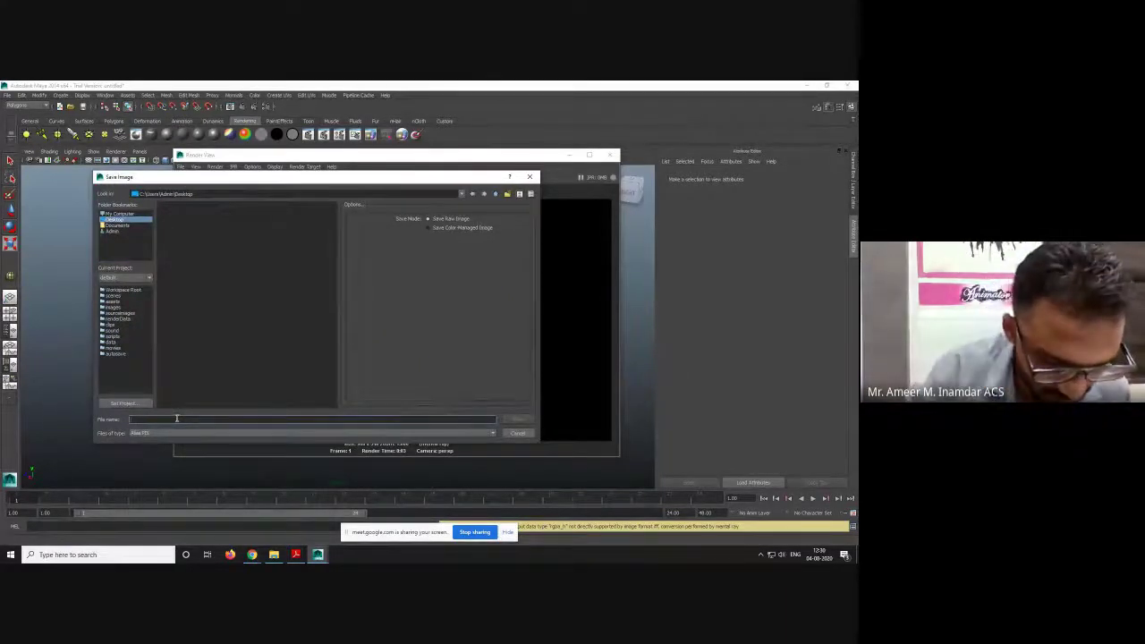
type("image")
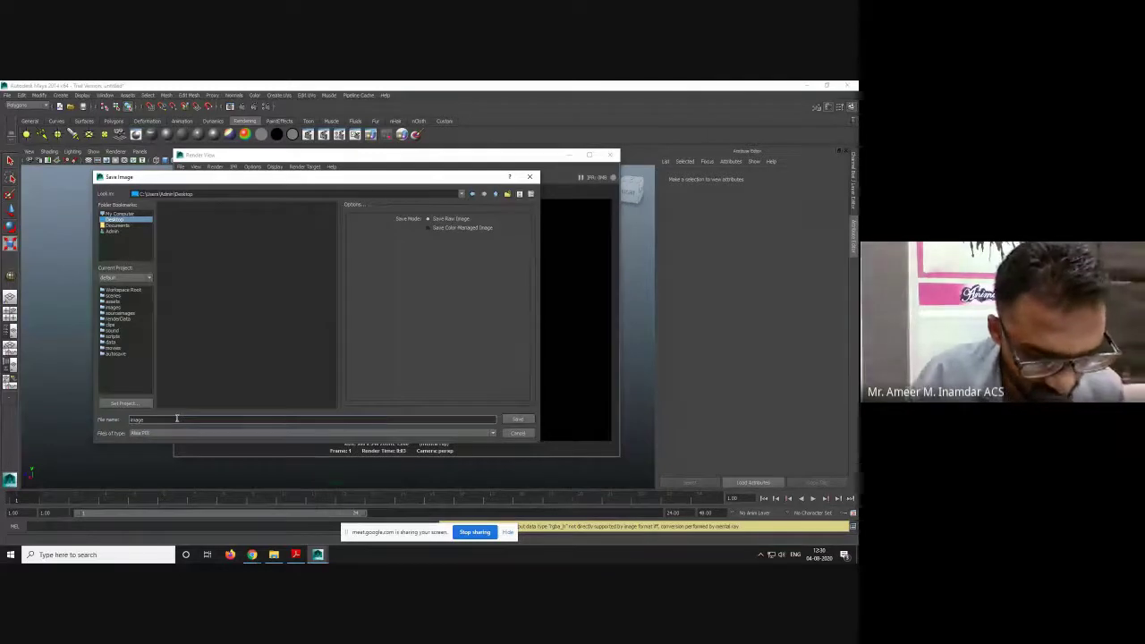
left_click(181, 434)
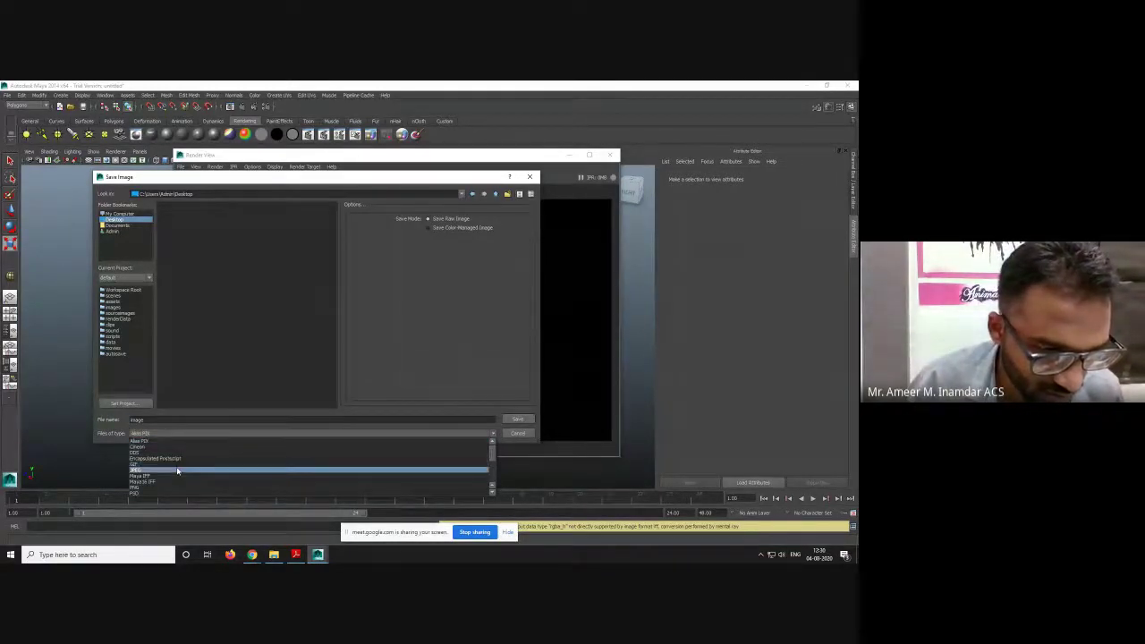
left_click(182, 469)
left_click(523, 420)
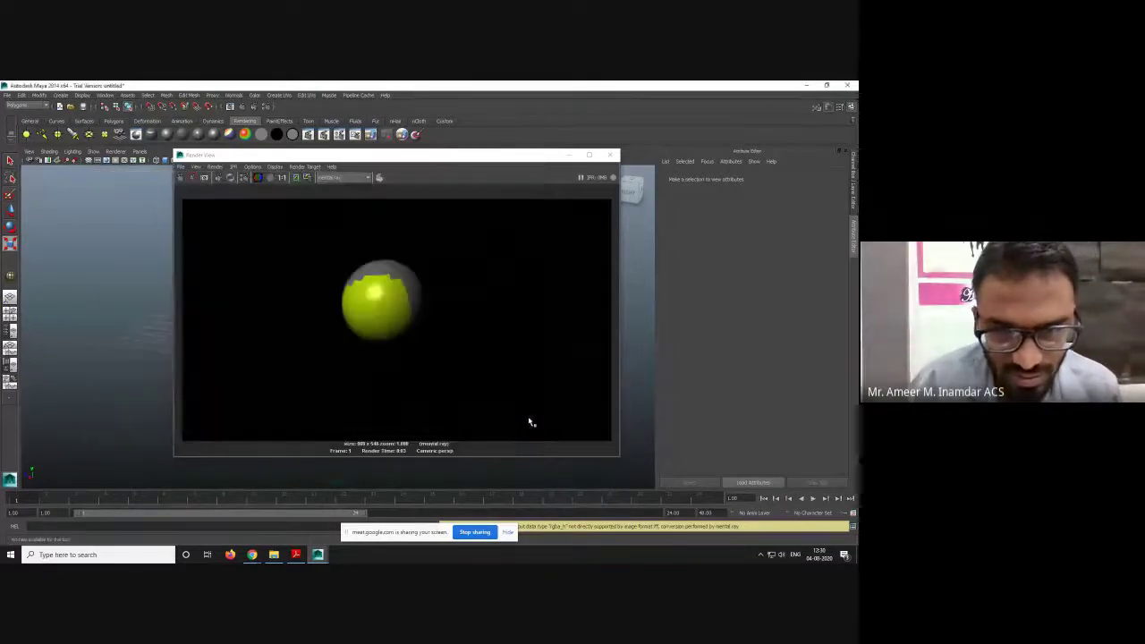
left_click(613, 154)
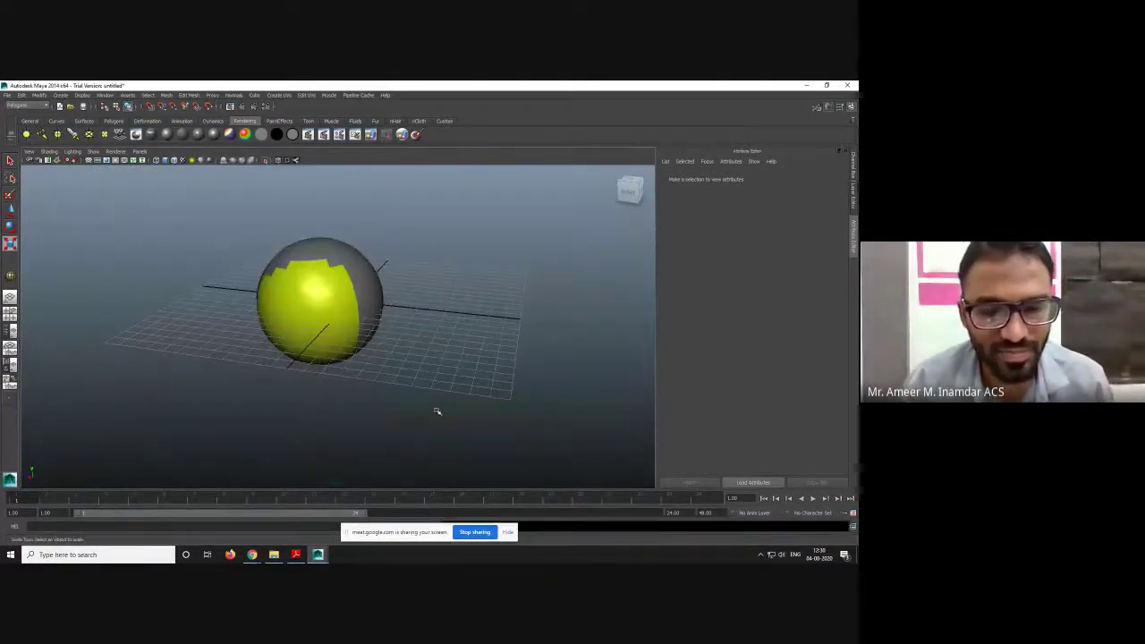
- Switch to the syllabus PDF and minimise it, and show the desktop to view the saved image file
key("alt+Tab")
left_click(457, 365)
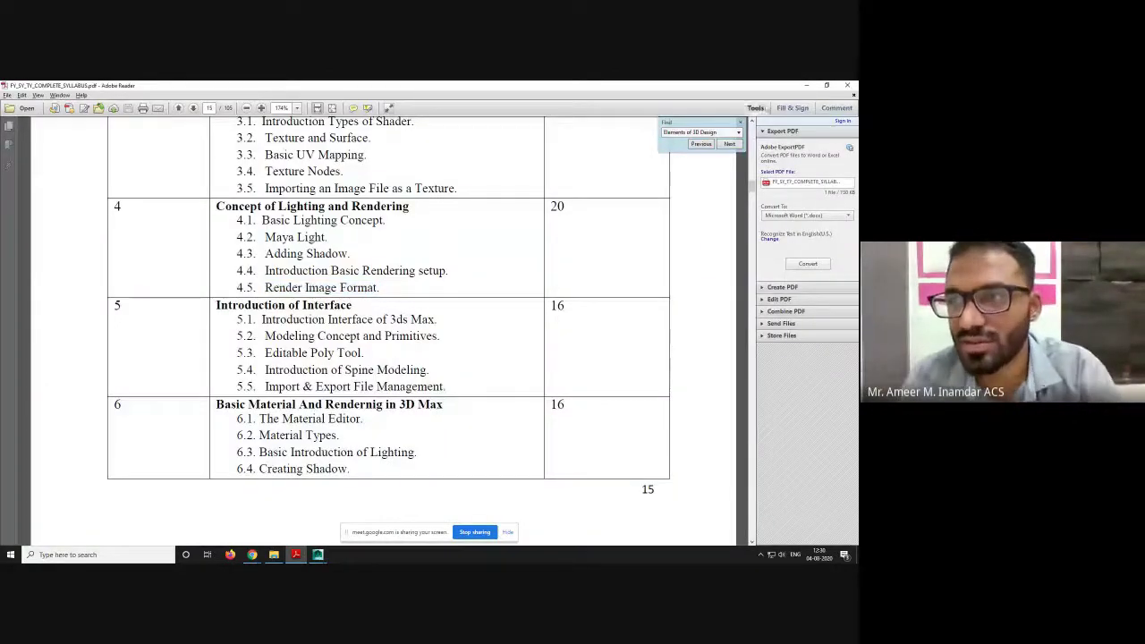
left_click(807, 86)
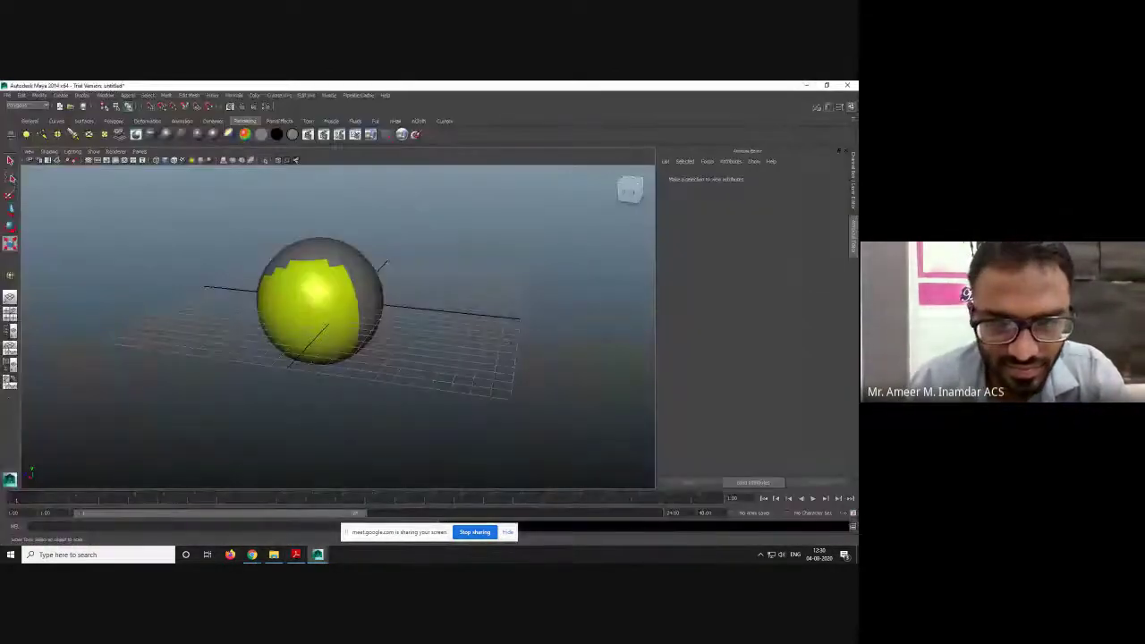
key("super+d")
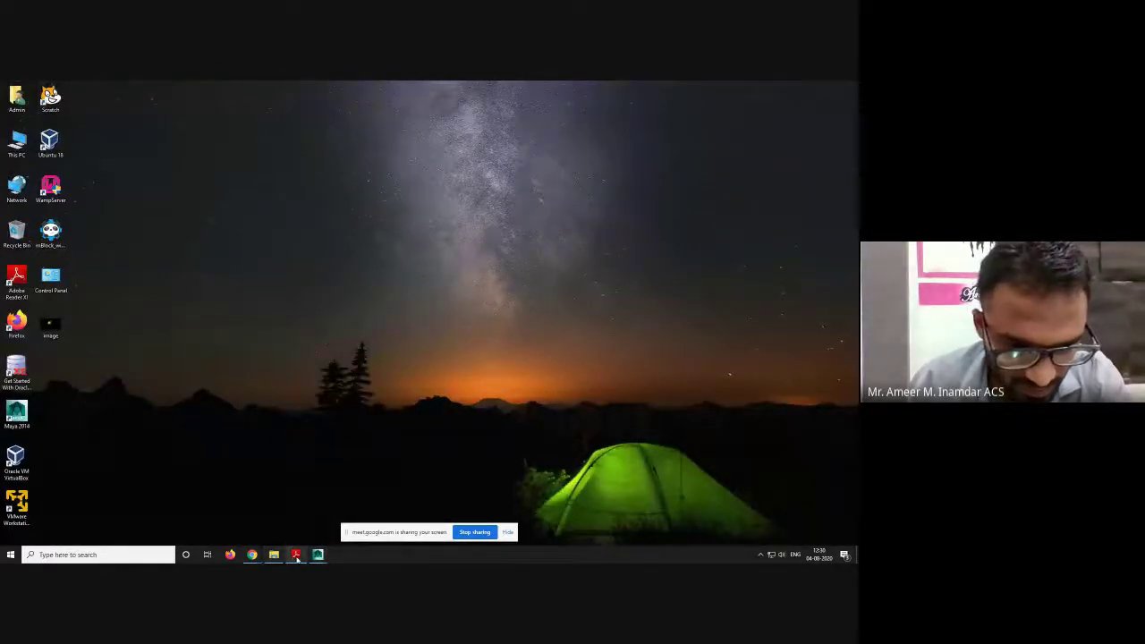
- Switch to the Google Meet window, admit the waiting participants and move the screen-sharing bar out of the way
mouse_move(252, 555)
left_click(296, 508)
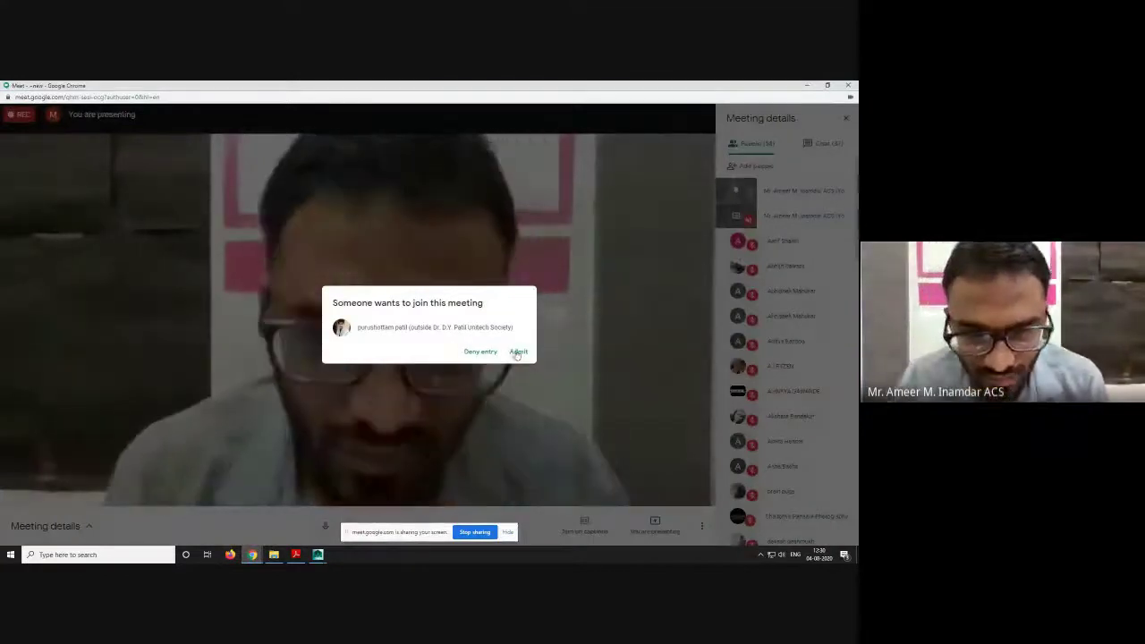
left_click(518, 352)
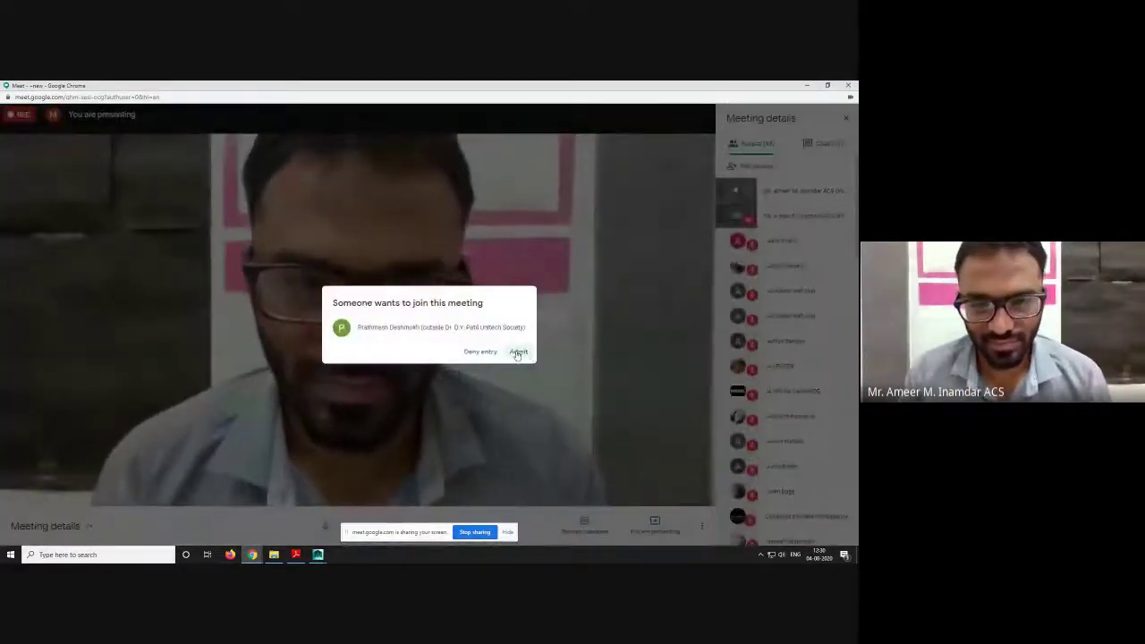
left_click(518, 352)
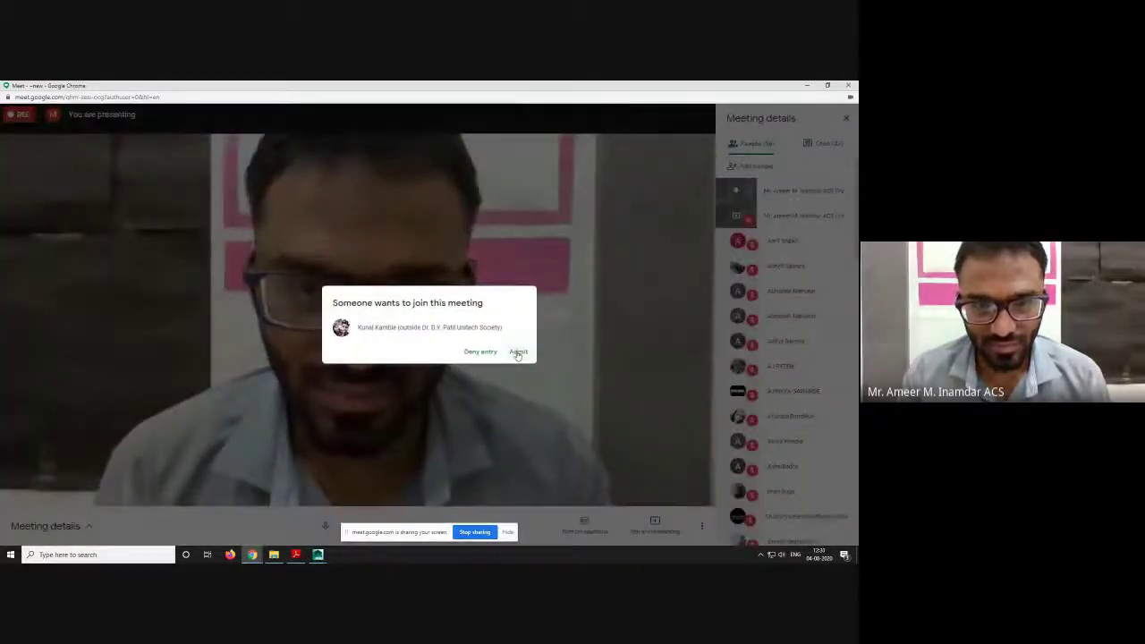
left_click(517, 352)
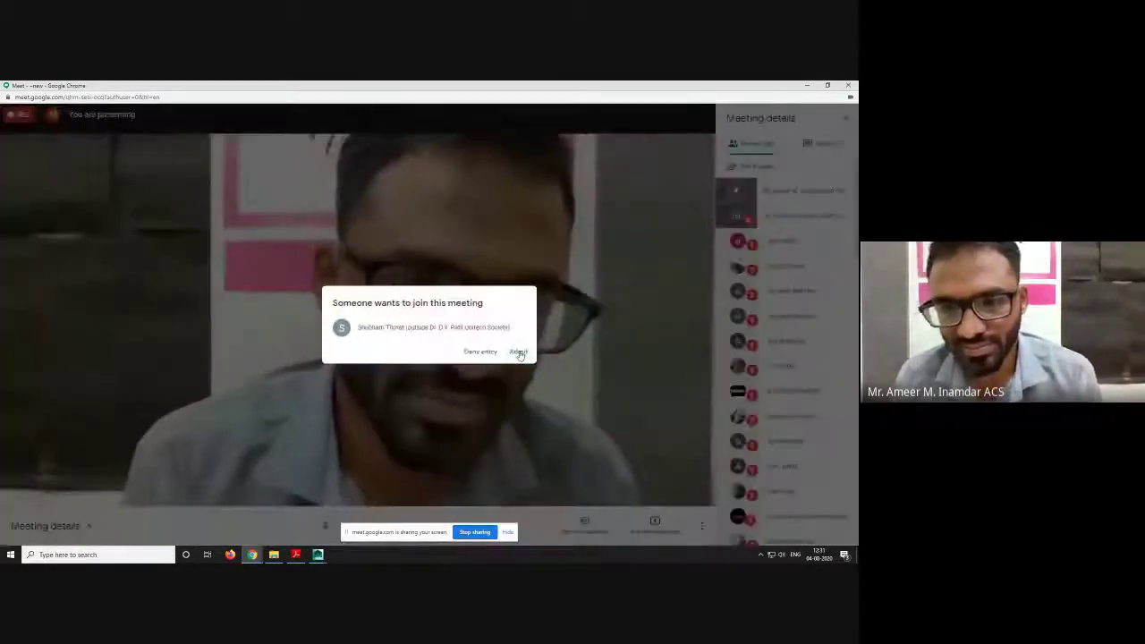
left_click(518, 353)
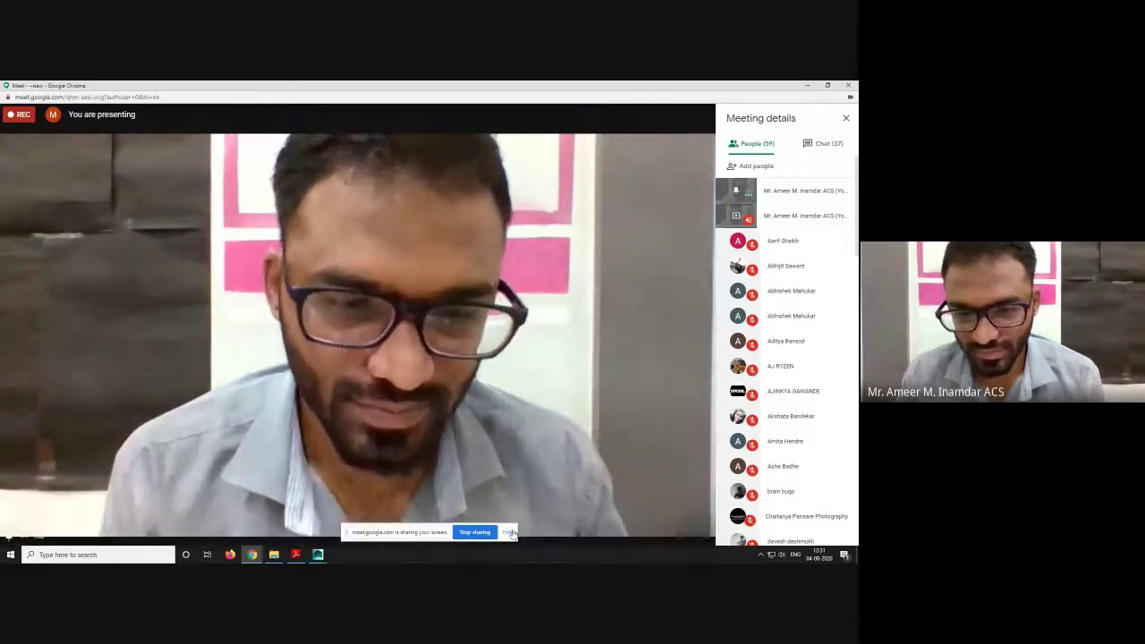
left_click_drag(421, 533, 85, 525)
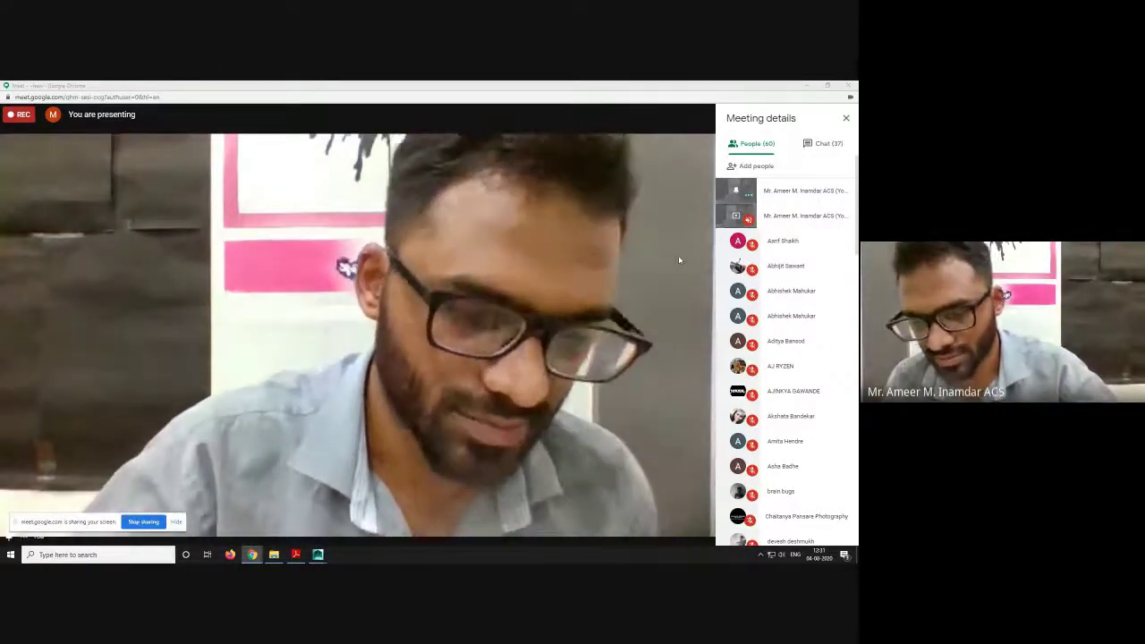
- Try to launch Adobe Photoshop CS6, quitting the CS6 Master Collection window and cancelling the problem report
left_click(146, 555)
type("photo")
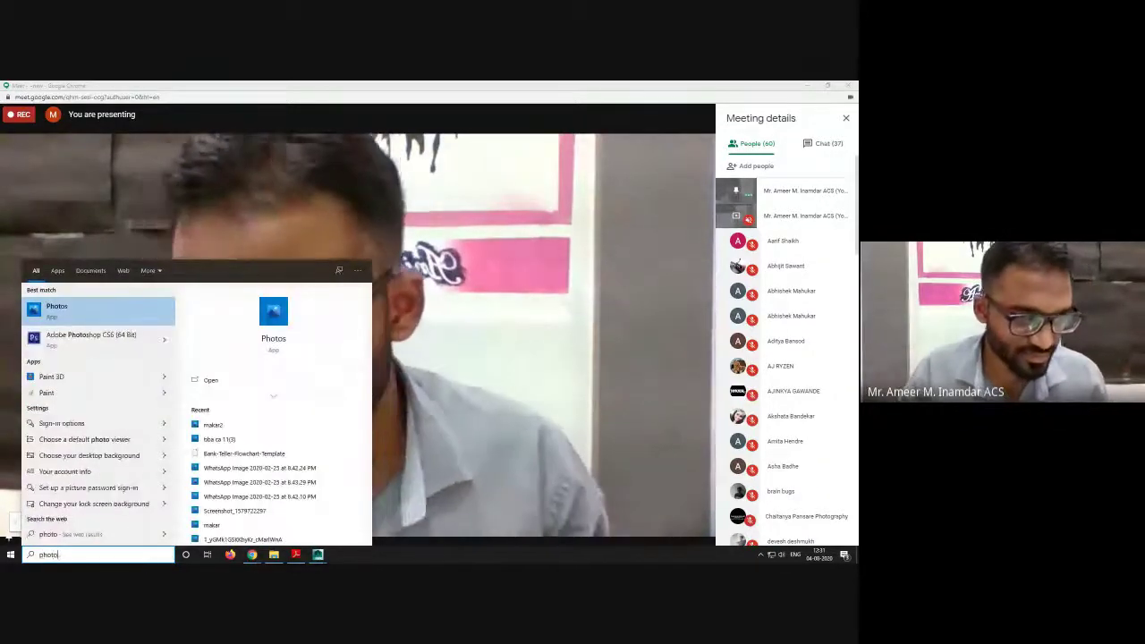
key("Down")
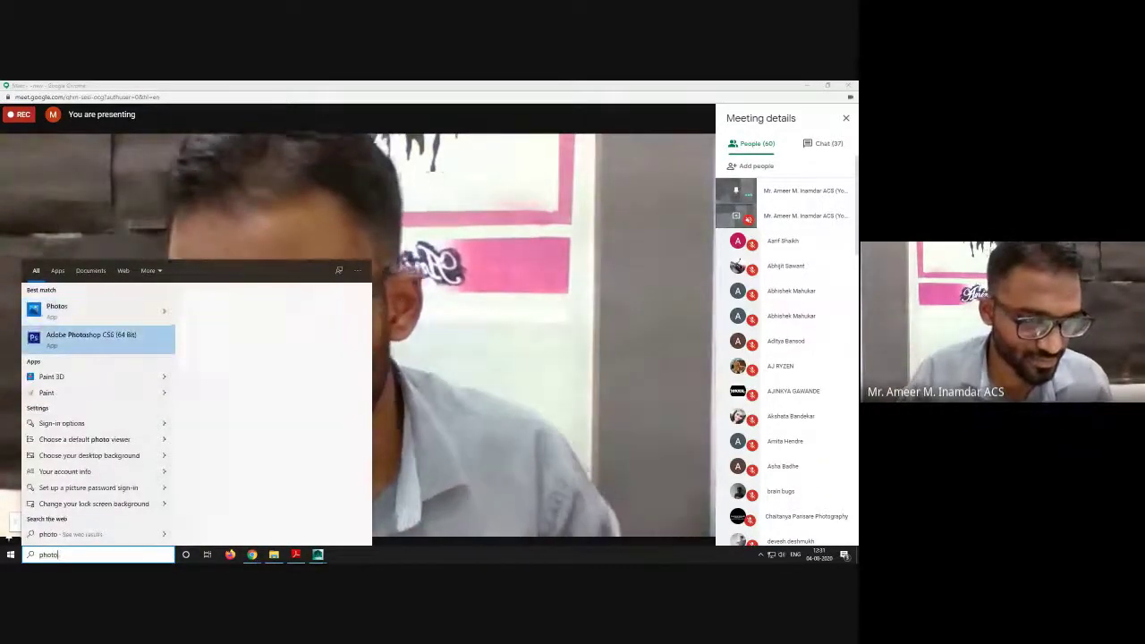
key("Return")
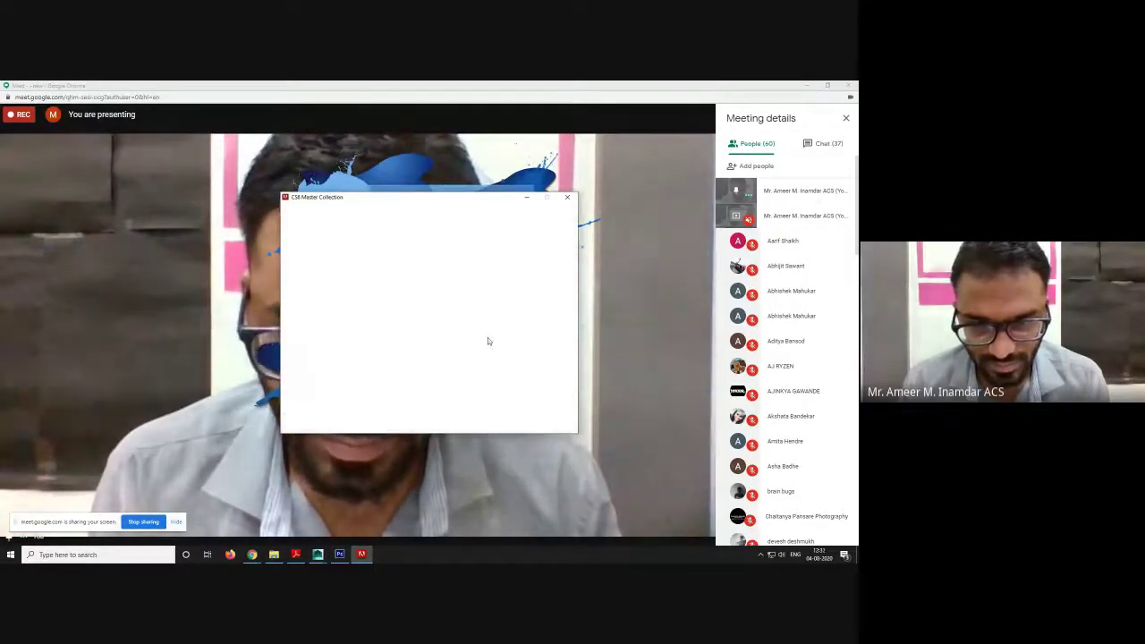
left_click(567, 197)
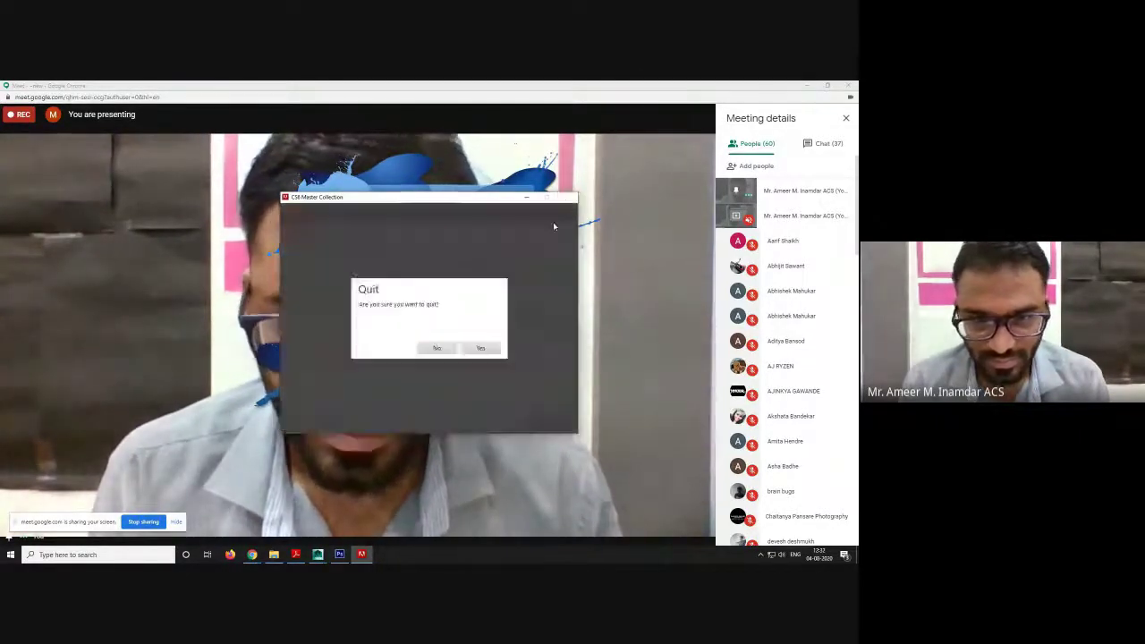
left_click(480, 348)
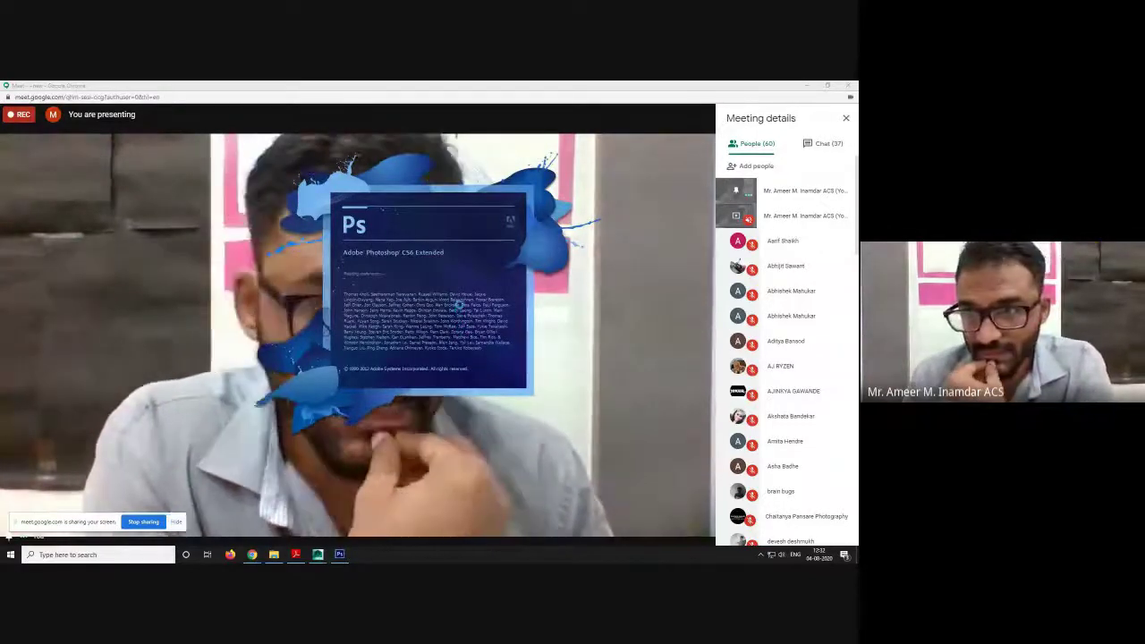
scroll(795, 312, "down", 4)
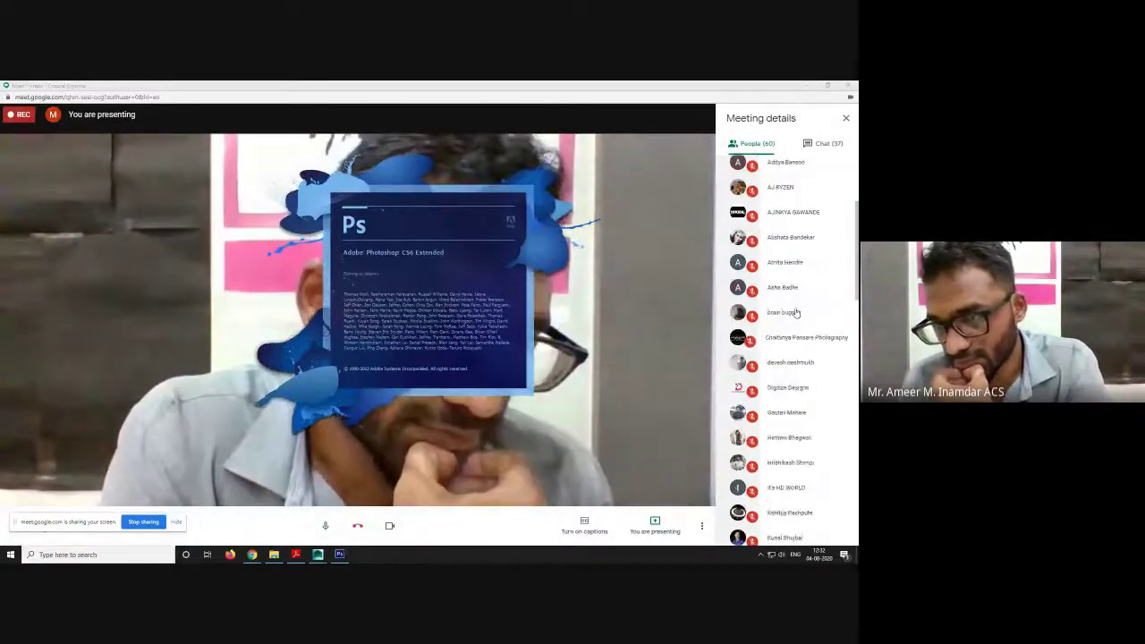
scroll(795, 312, "down", 4)
scroll(796, 312, "up", 8)
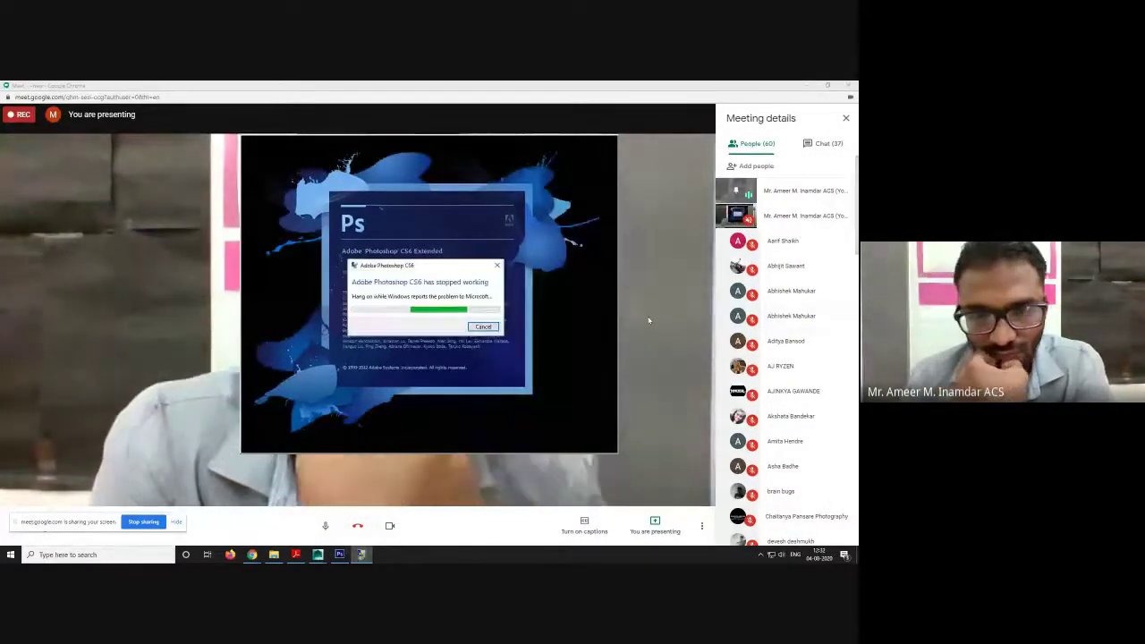
left_click(496, 327)
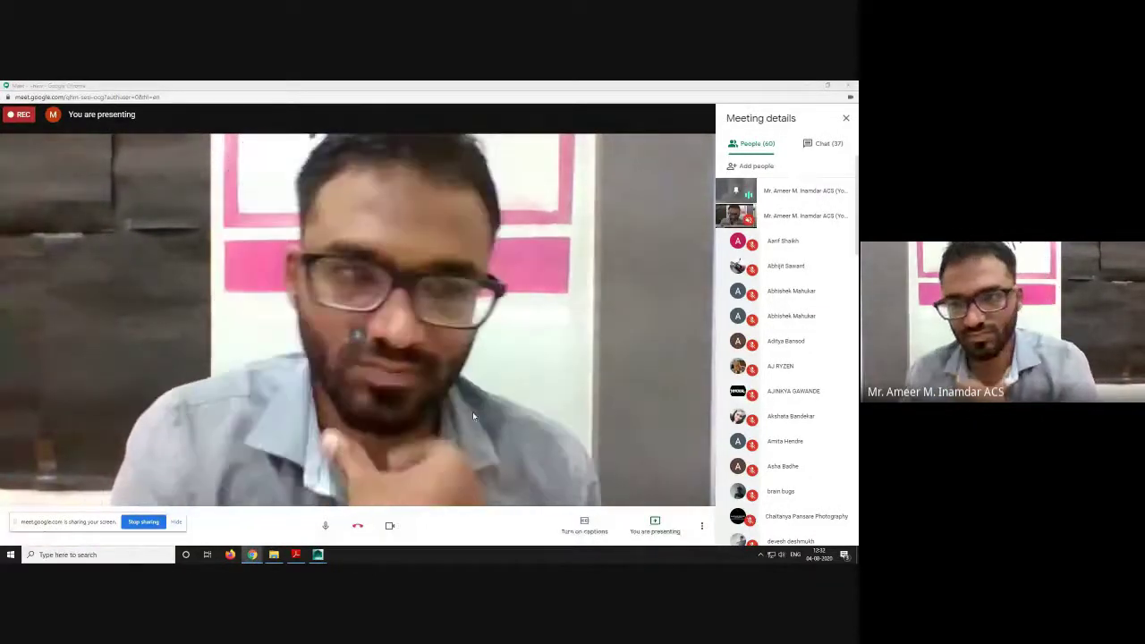
- Open Paint, paste the captured screenshot onto the canvas and look over the pasted image
left_click(97, 555)
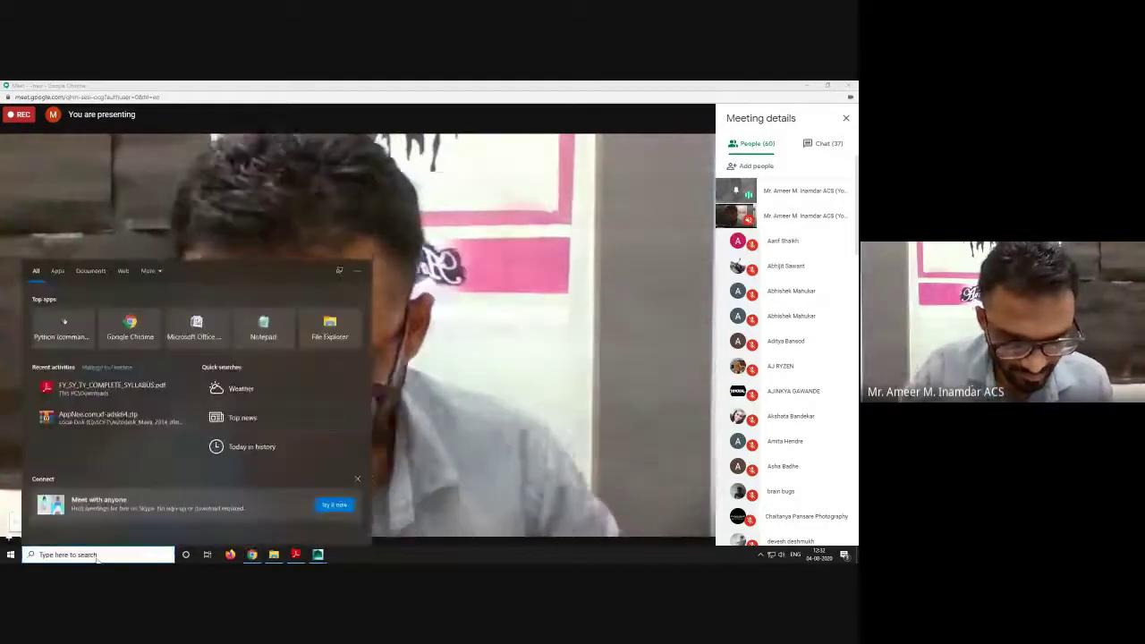
type("paint")
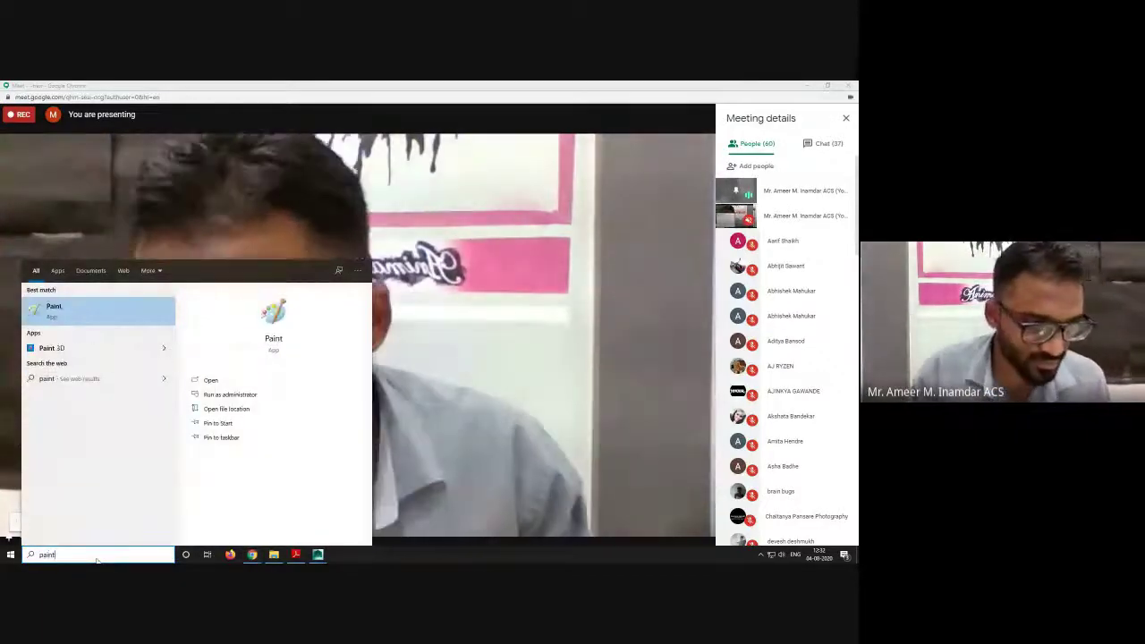
key("Escape")
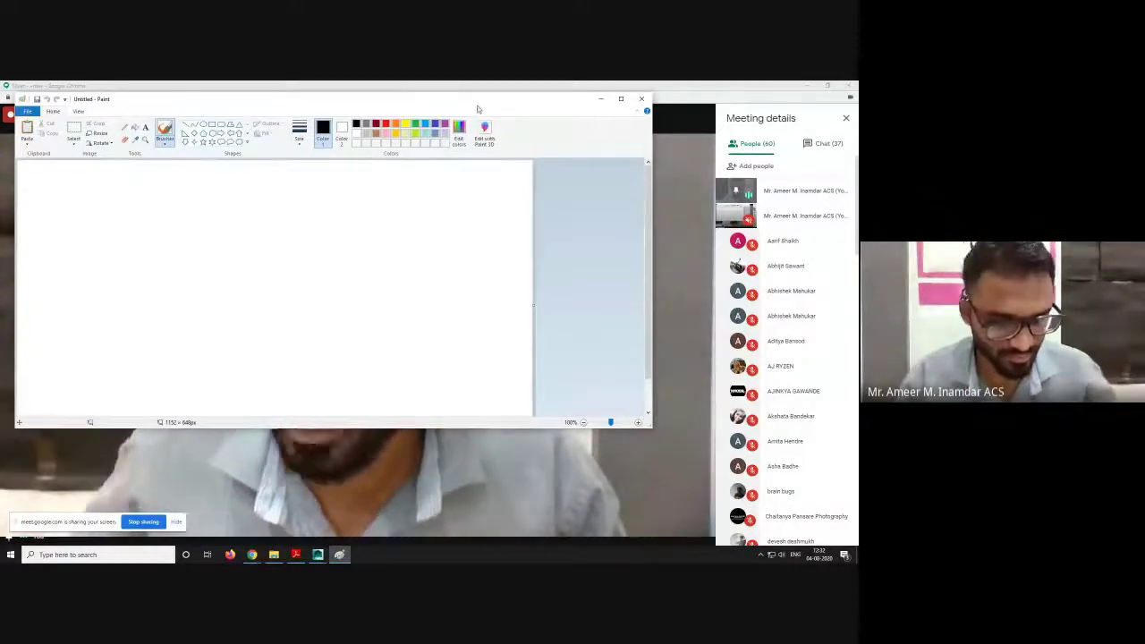
key("ctrl+v")
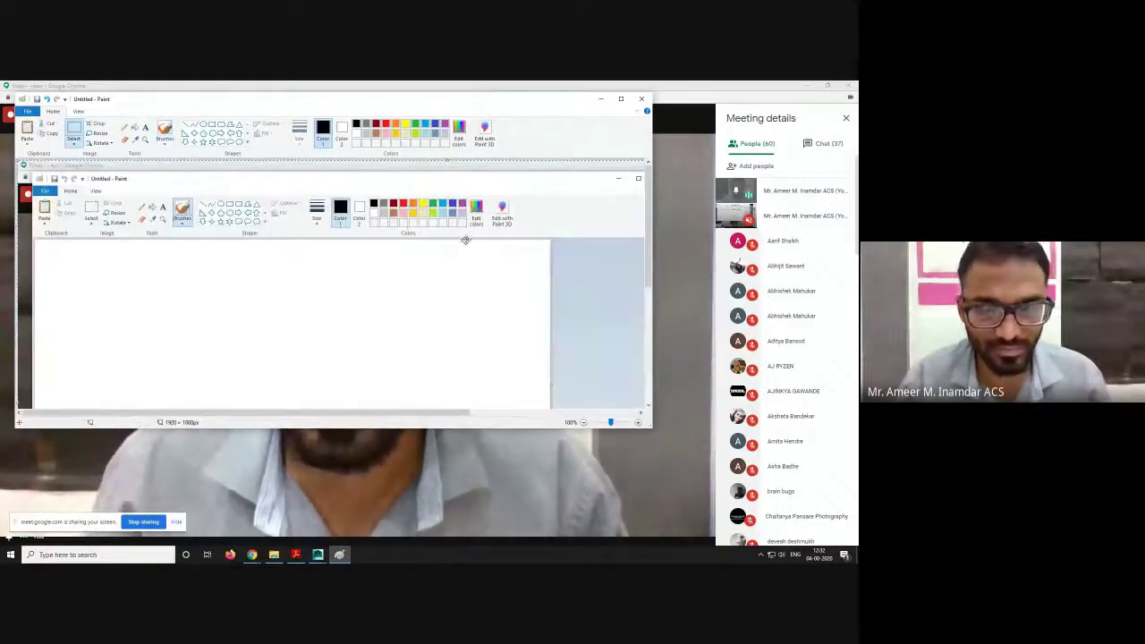
scroll(526, 319, "down", 5)
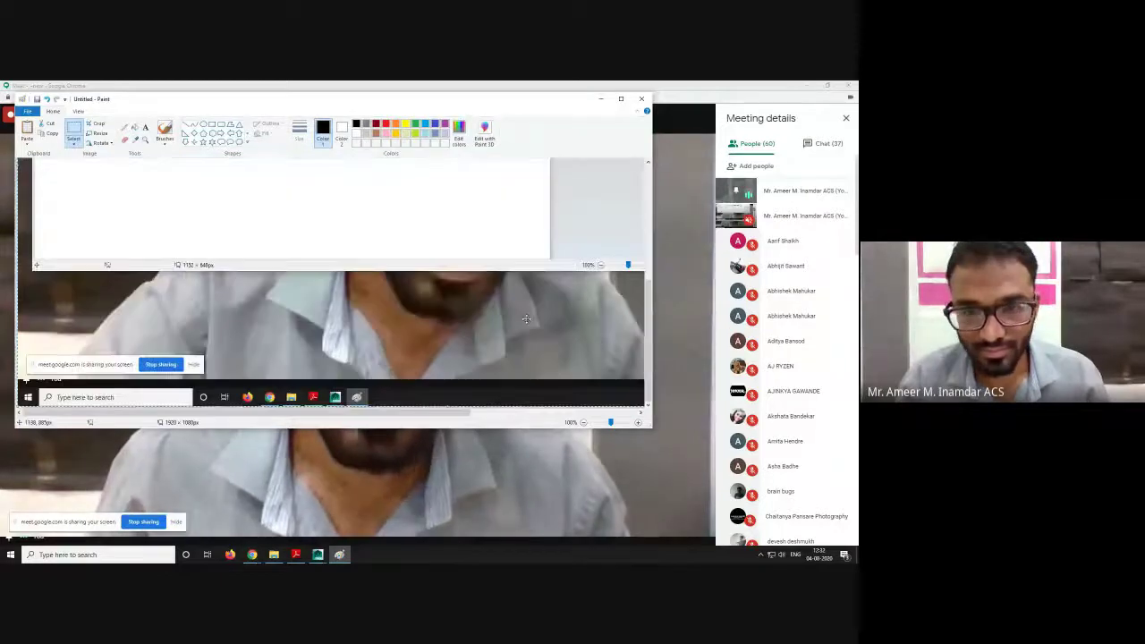
scroll(526, 319, "up", 3)
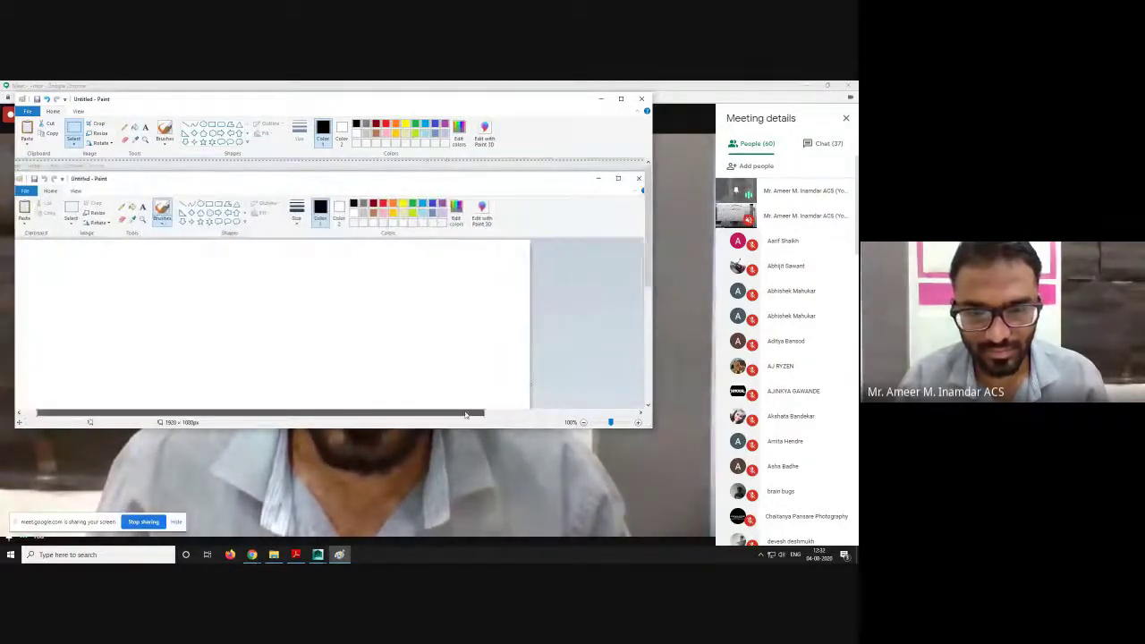
scroll(462, 396, "right", 5, "shift")
- Show the next section of the meeting's participant list, paste its screenshot into a new Paint window and minimise that window
scroll(606, 353, "down", 5)
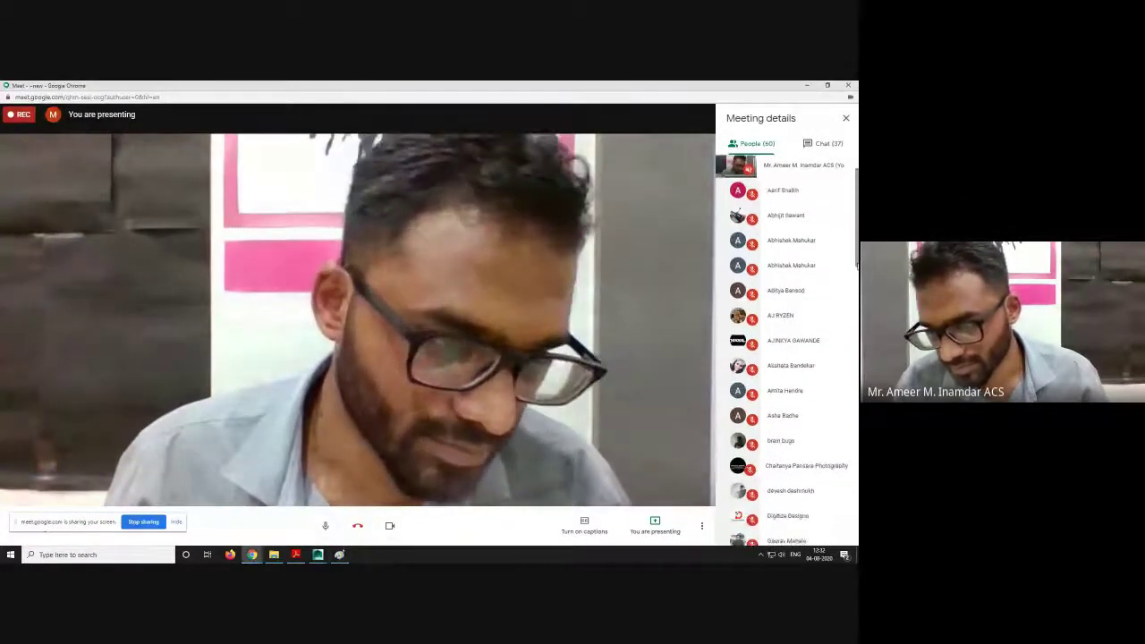
scroll(787, 349, "down", 1)
scroll(787, 349, "down", 4)
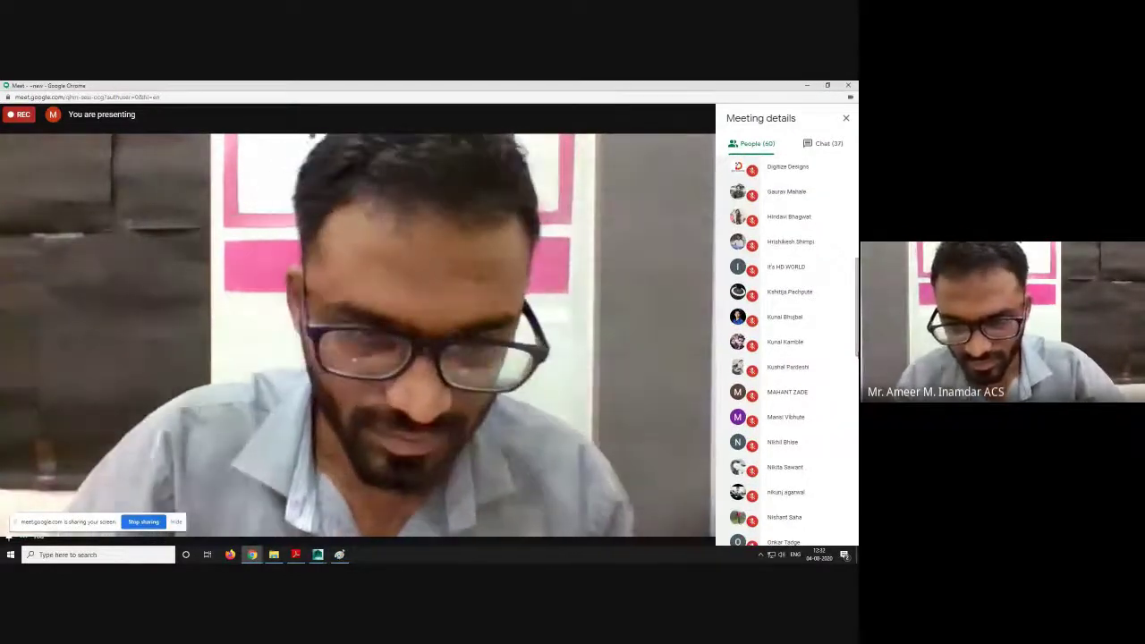
left_click(64, 554)
type("pain")
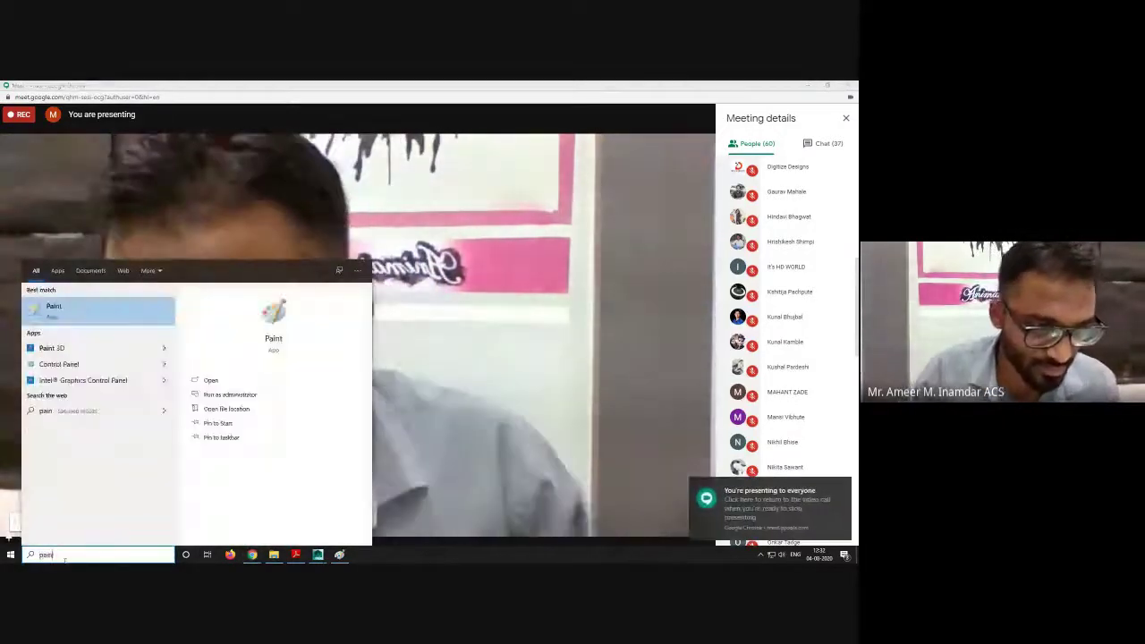
key("Return")
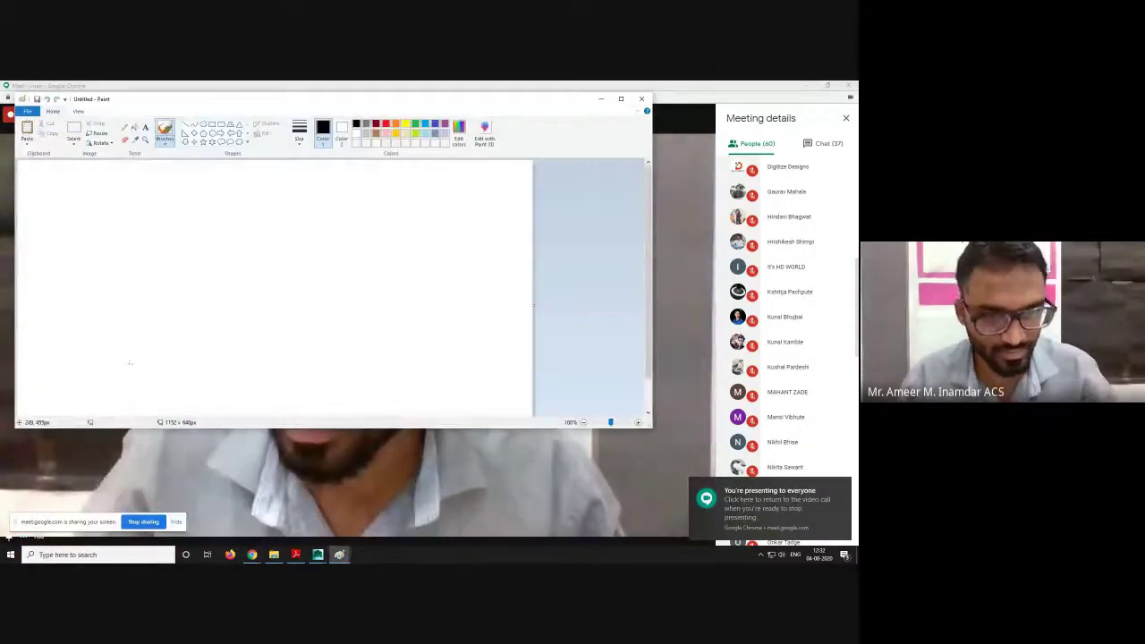
key("ctrl+v")
left_click(608, 104)
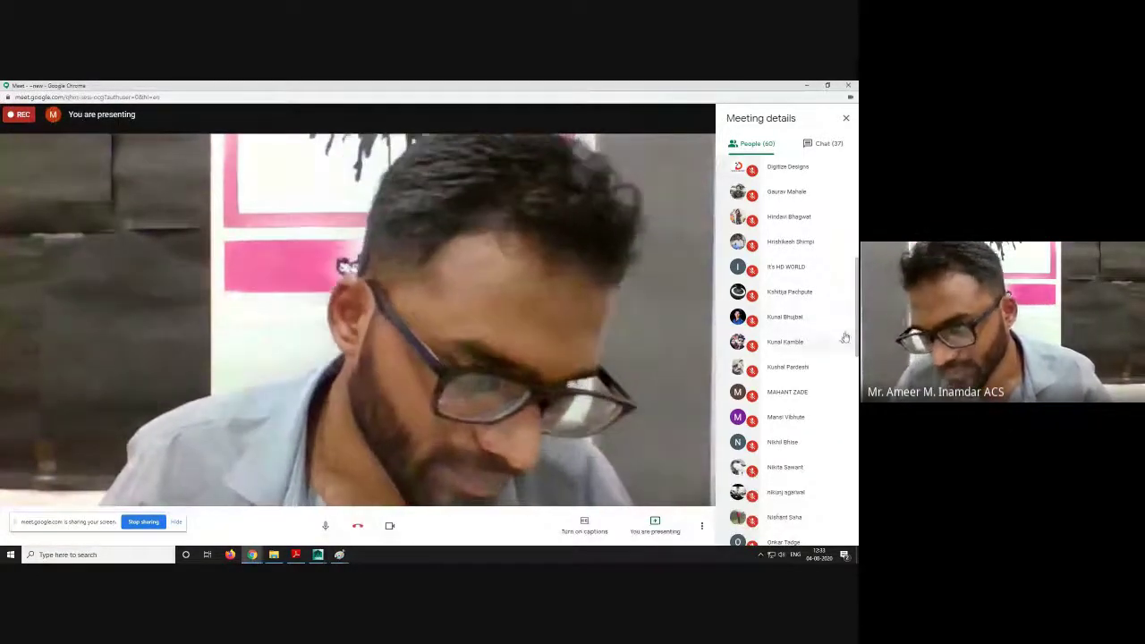
- Advance the participant list to the names in its middle section and admit the person waiting to join the meeting
scroll(849, 329, "down", 1)
scroll(787, 349, "down", 4)
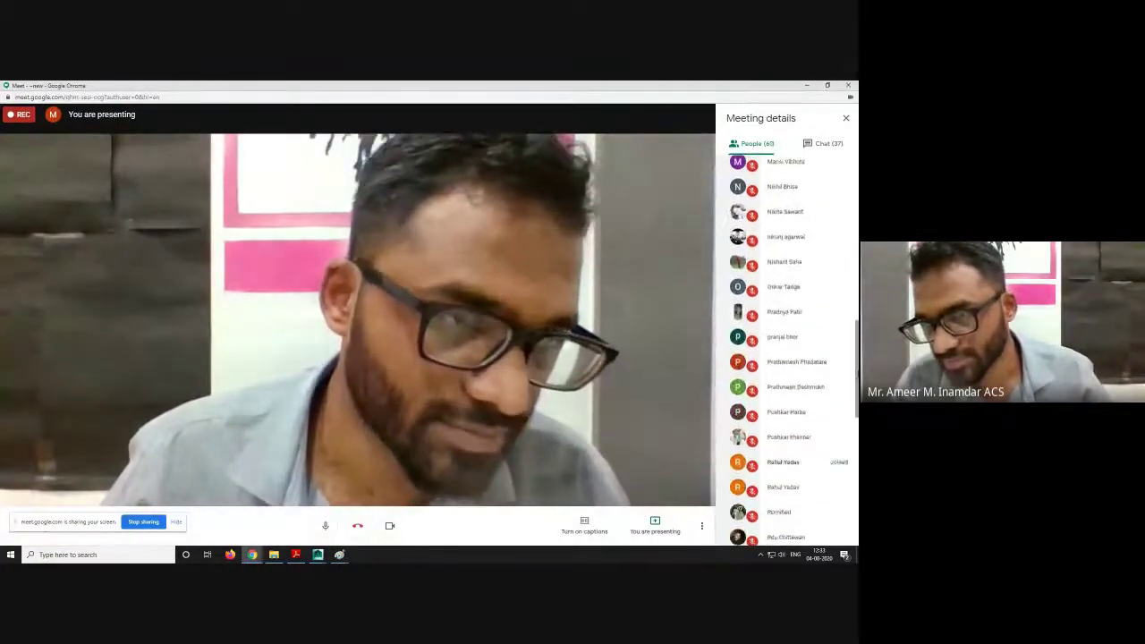
scroll(787, 348, "down", 1)
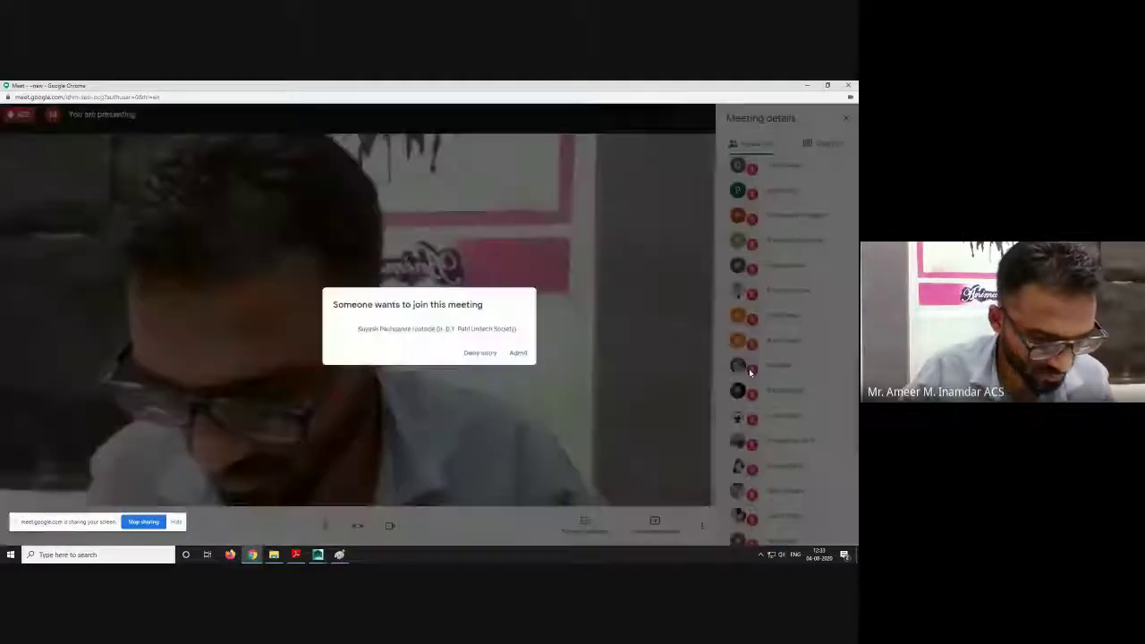
left_click(518, 352)
- Open another new Paint window, paste the screenshot of the list's middle section onto the canvas and minimise the window
left_click(162, 555)
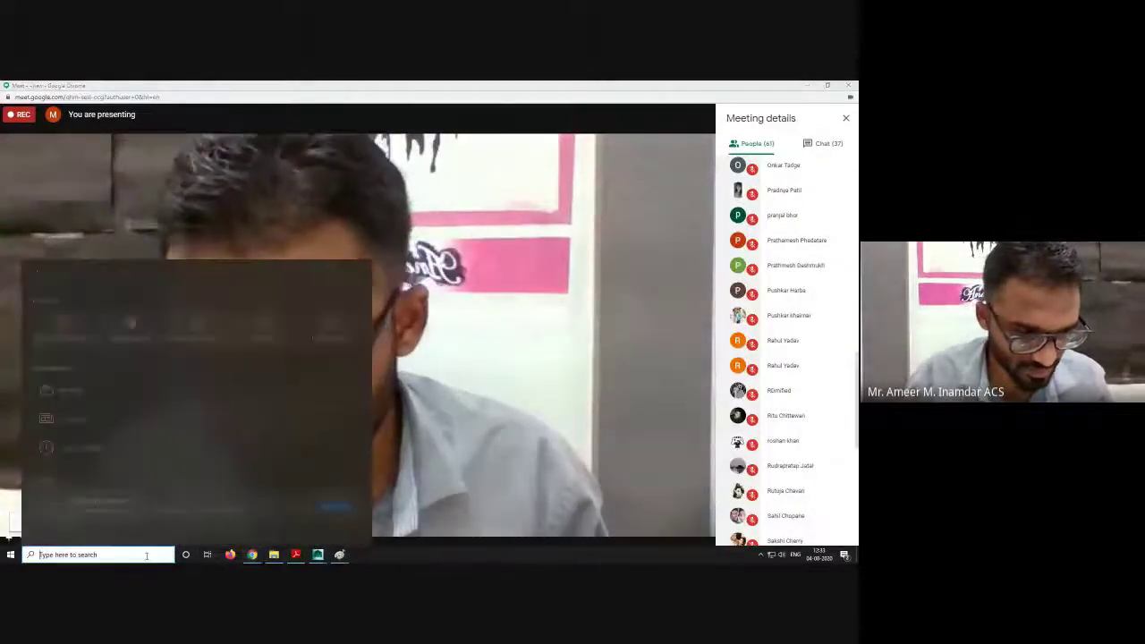
type("pion")
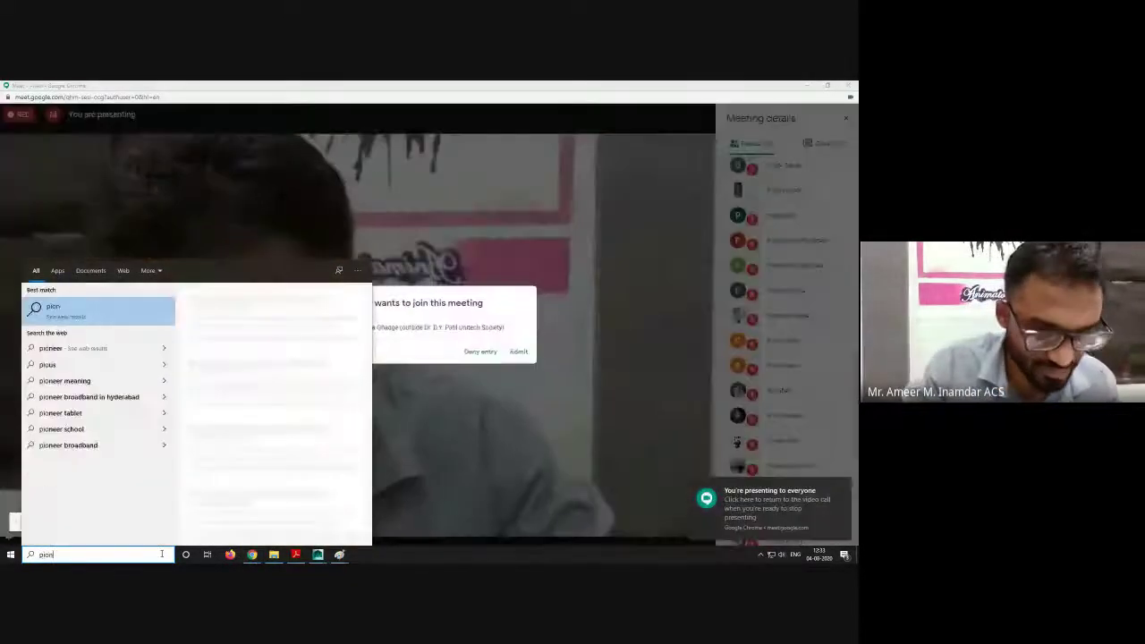
key("BackSpace")
key("BackSpace")
key("BackSpace")
key("BackSpace")
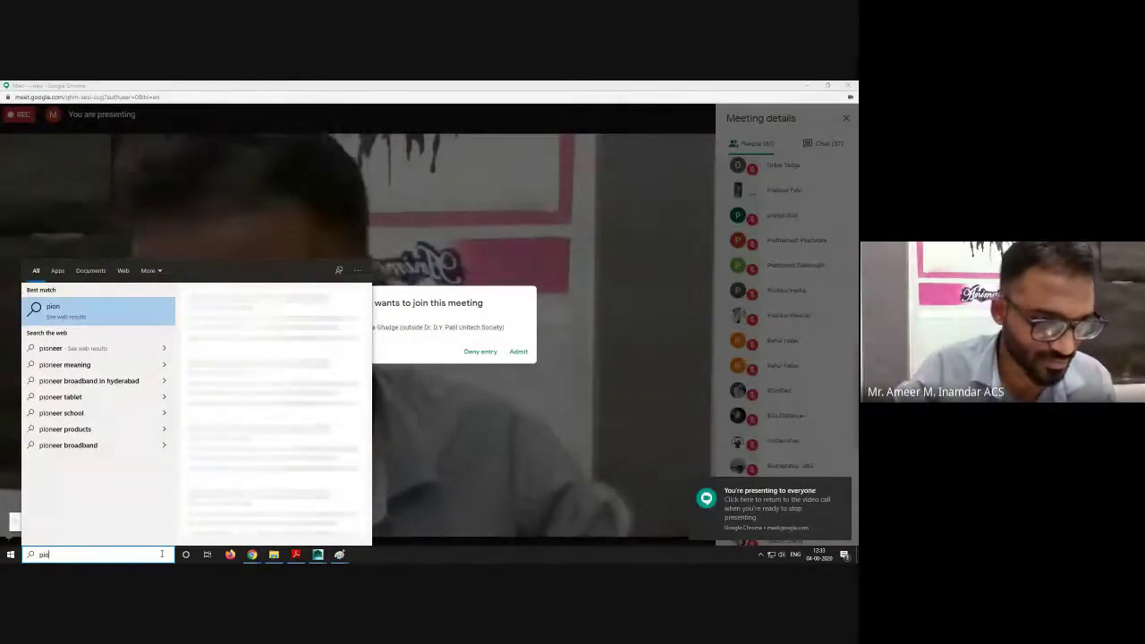
type("pain")
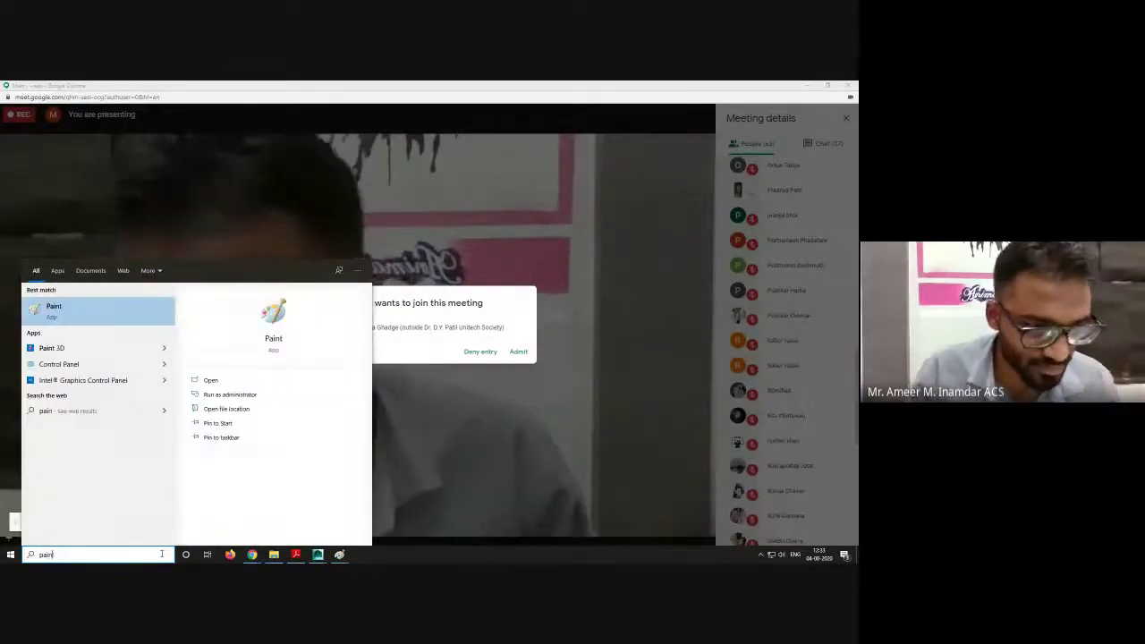
key("Return")
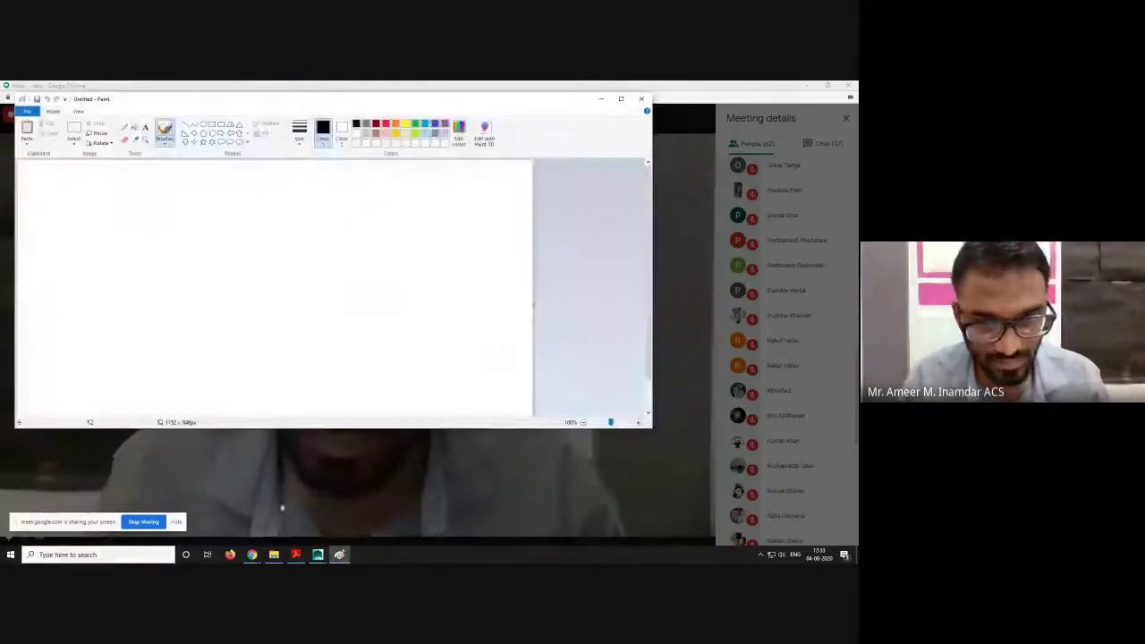
key("ctrl+v")
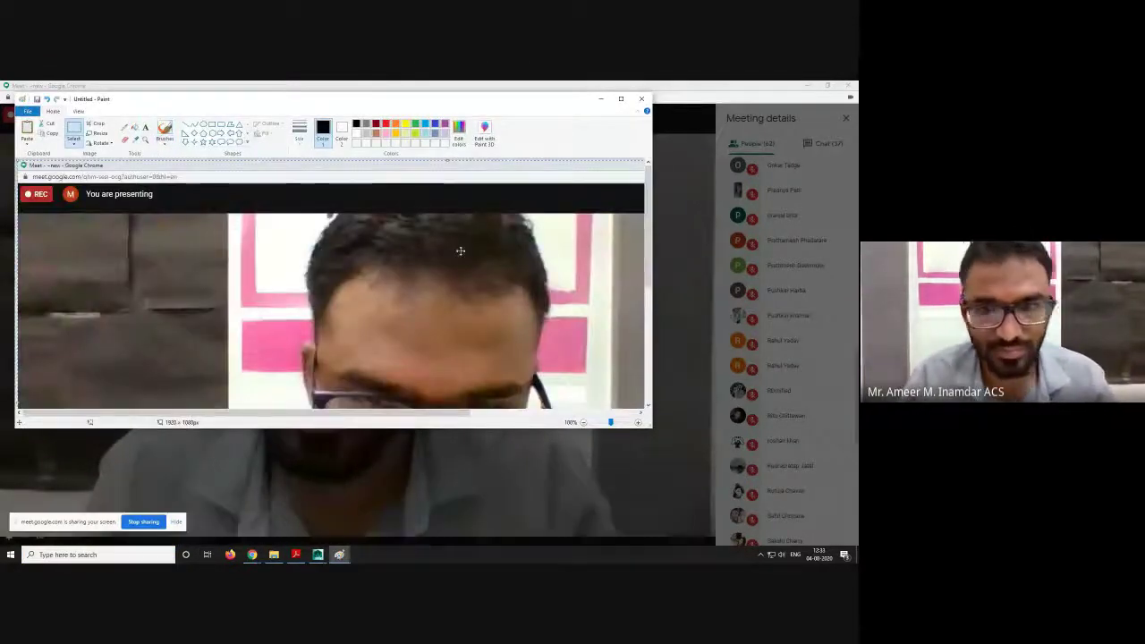
left_click(600, 98)
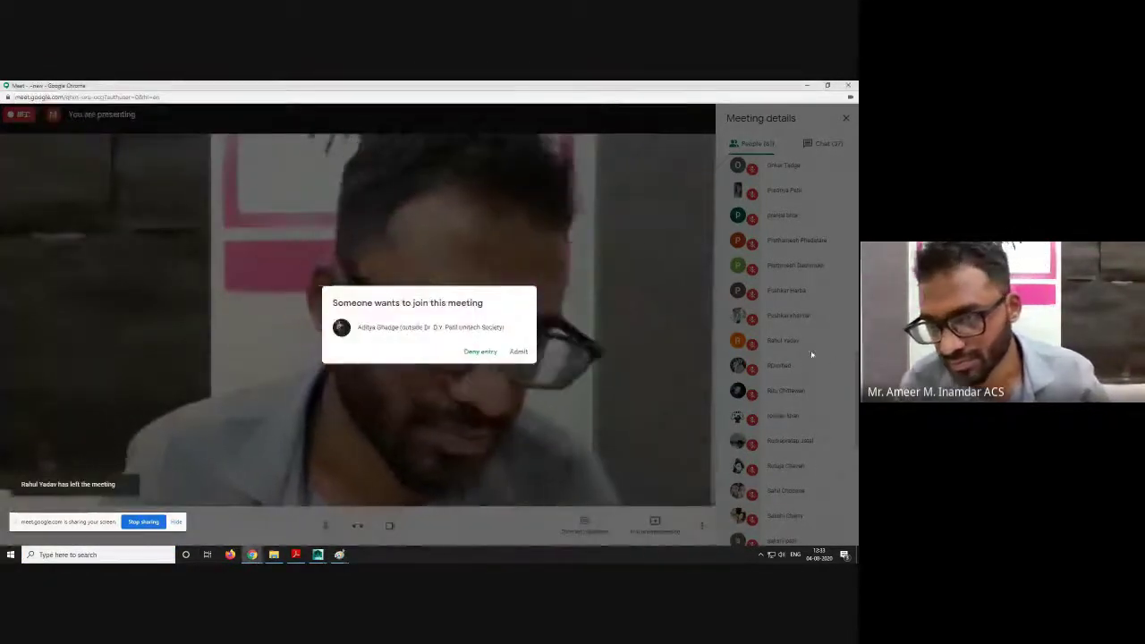
- Admit the next waiting participant and bring the end of the participant list into view
left_click(518, 352)
scroll(836, 361, "down", 3)
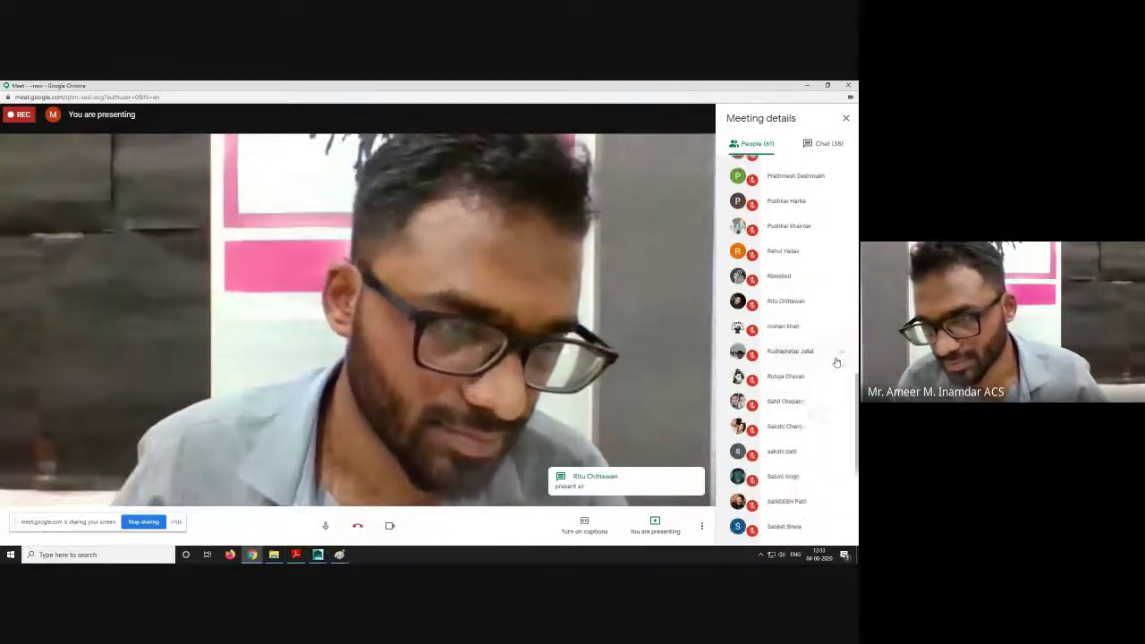
scroll(836, 360, "down", 5)
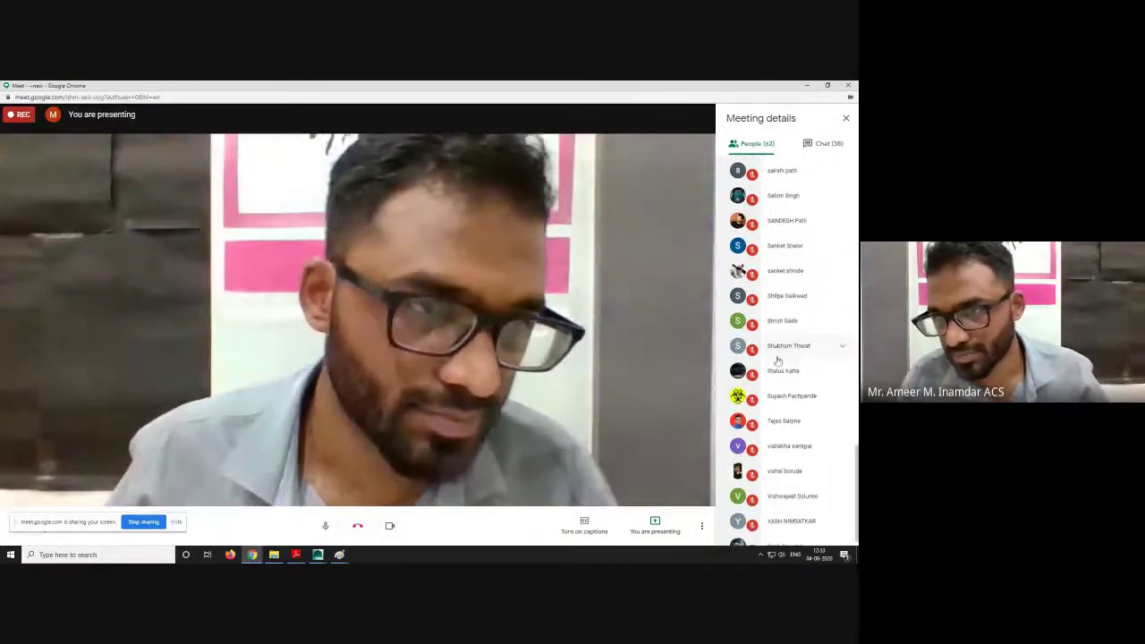
scroll(777, 361, "down", 1)
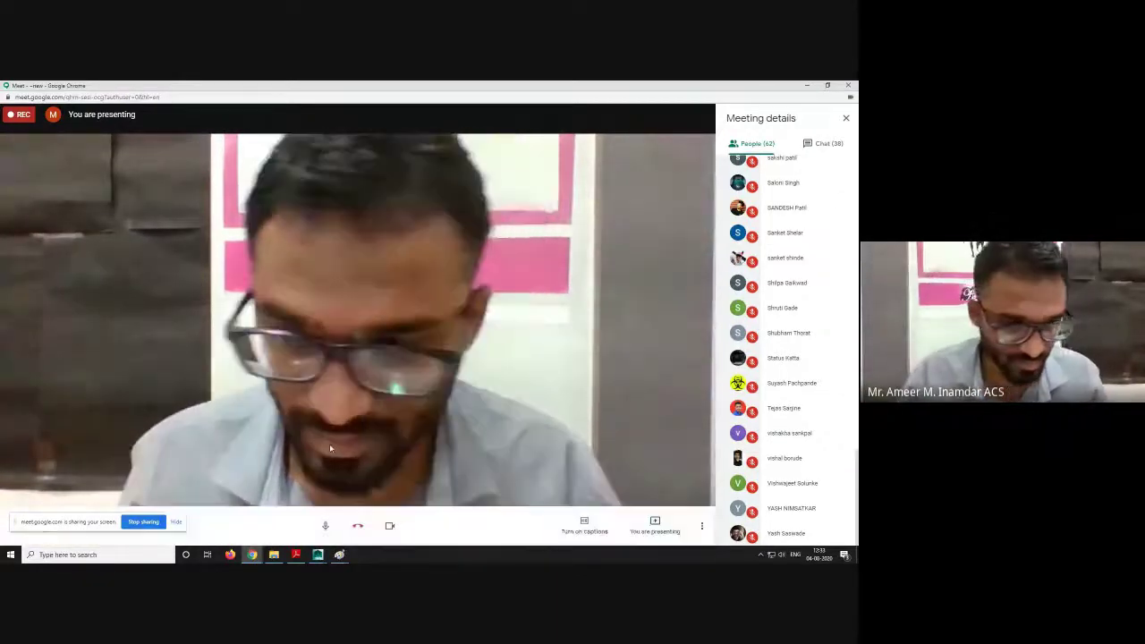
- Paste the screenshot of the end of the participant list into a new Paint window and minimise it
left_click(133, 554)
type("pai")
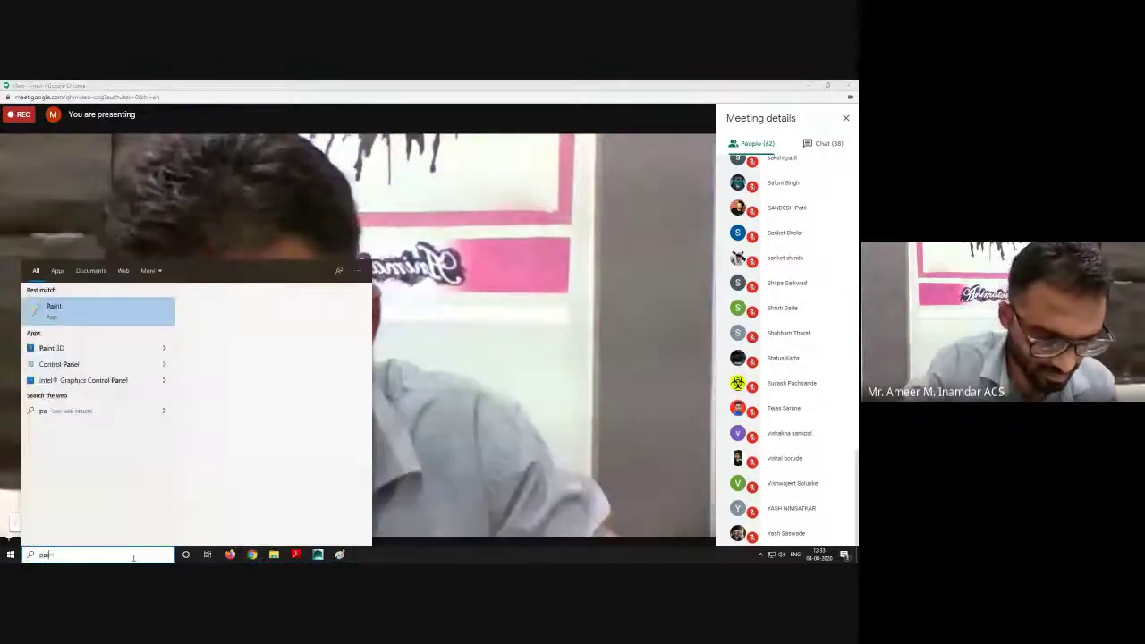
type("nt")
key("Return")
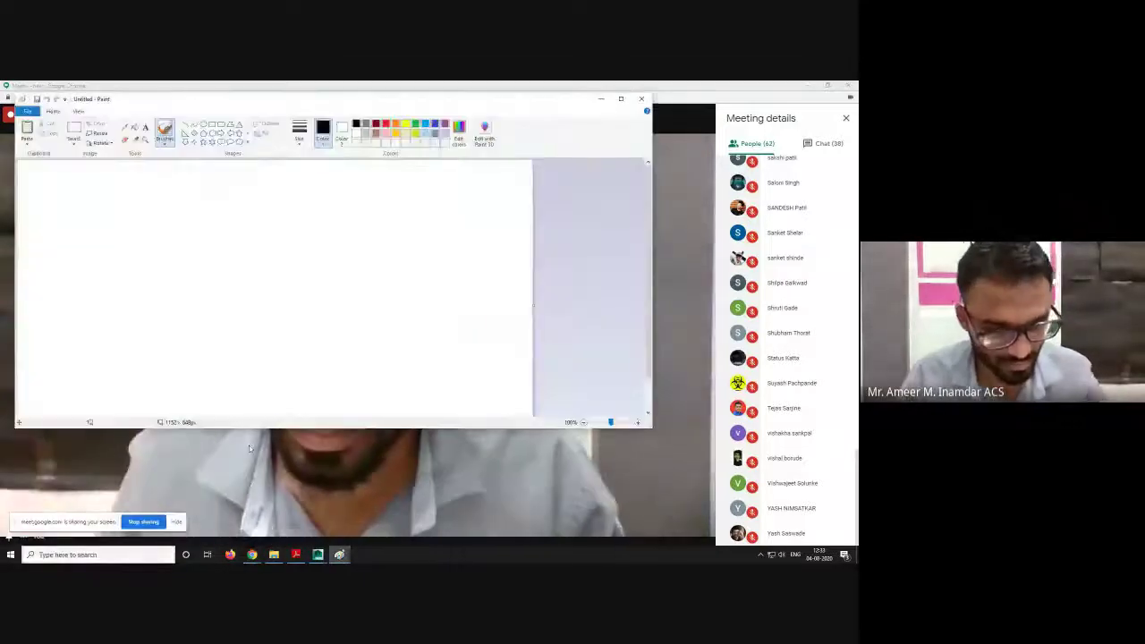
key("ctrl+v")
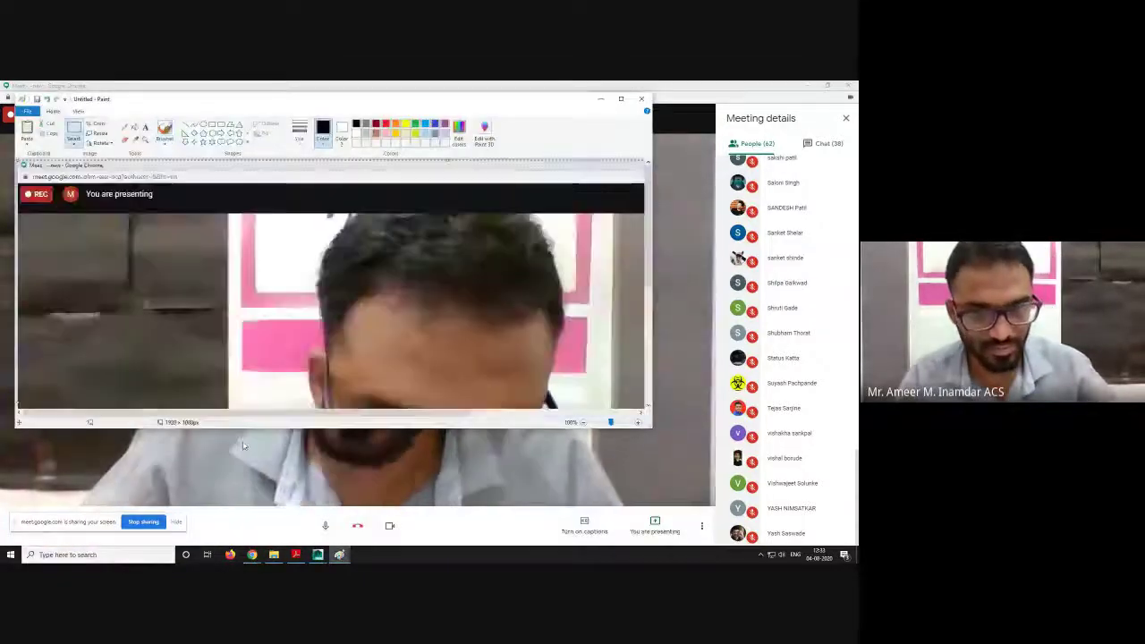
left_click(600, 100)
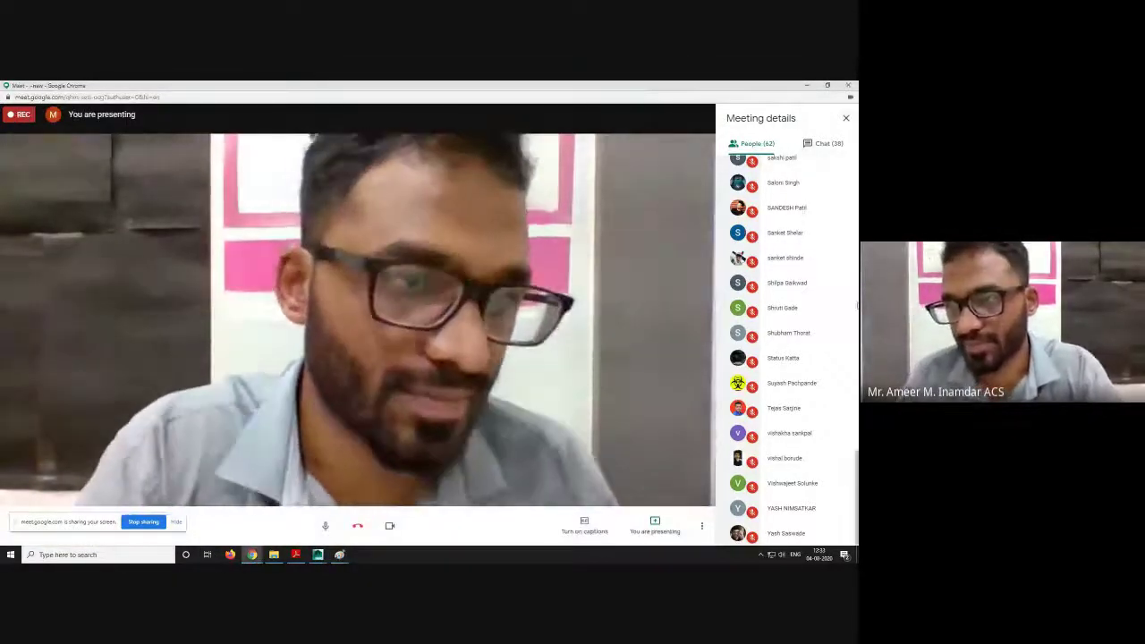
- Minimise the Google Meet window and the remaining Paint window, and switch to the syllabus PDF in Adobe Reader
left_click(807, 85)
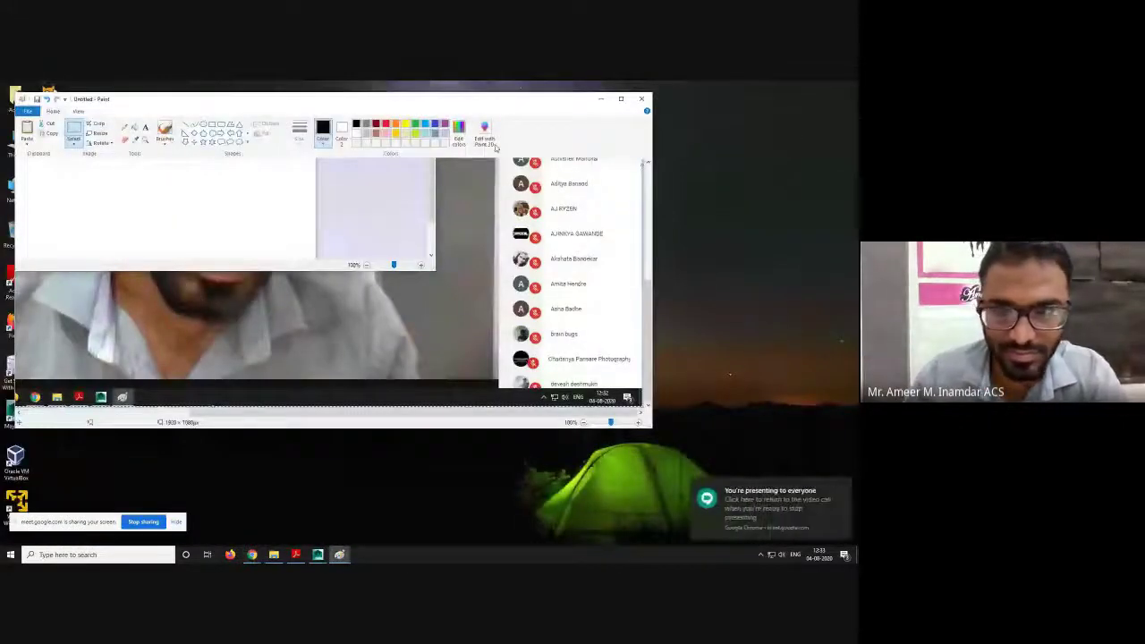
left_click(599, 99)
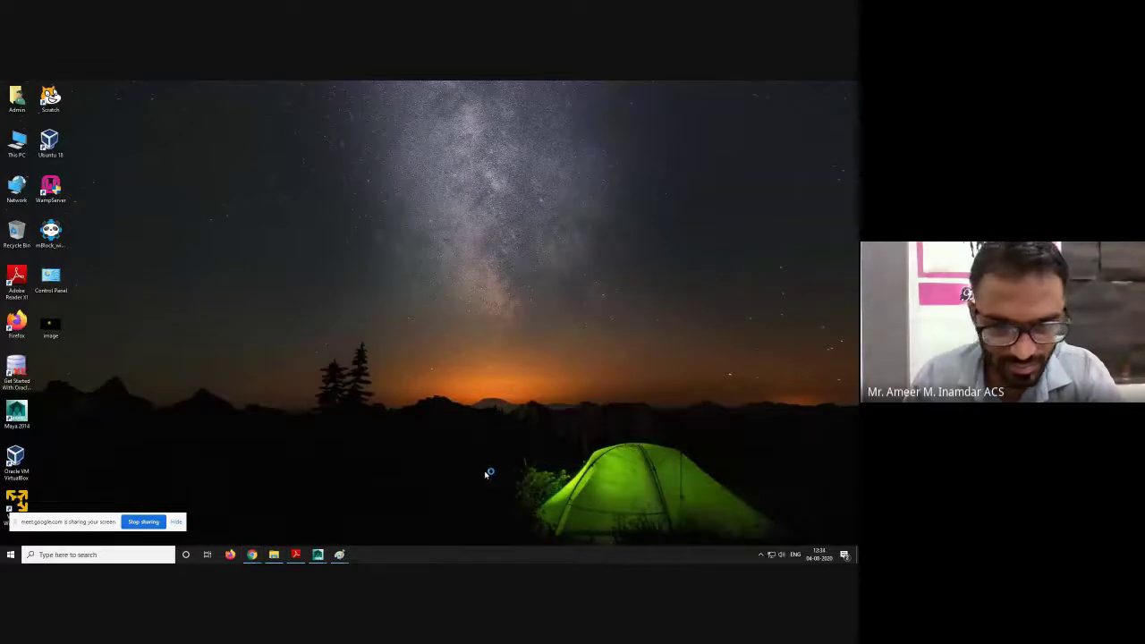
left_click(339, 554)
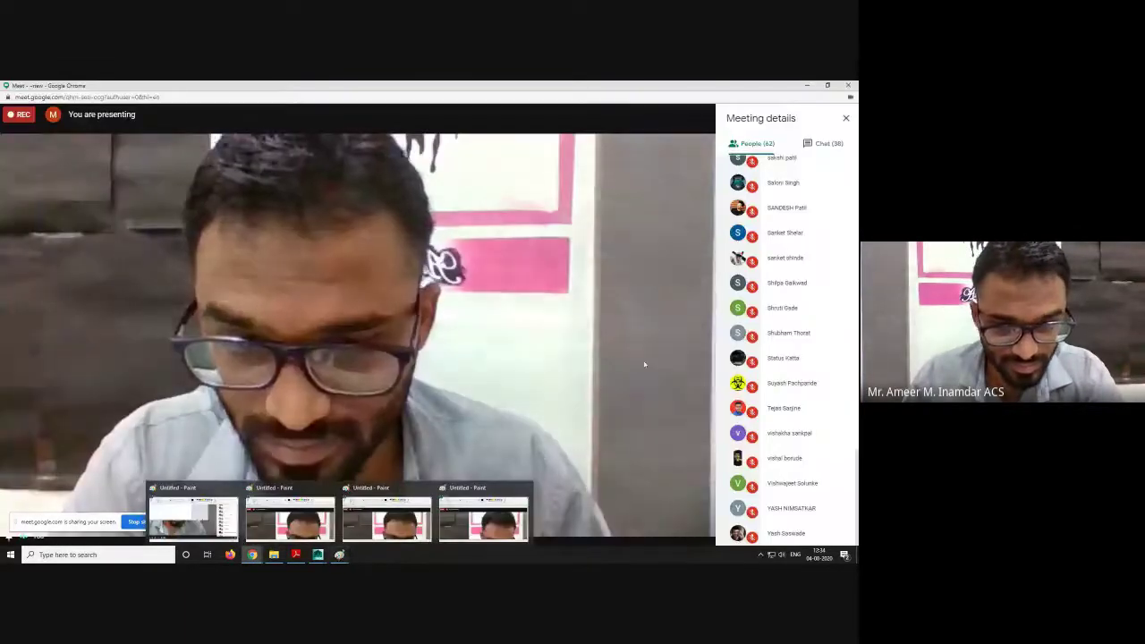
left_click(806, 86)
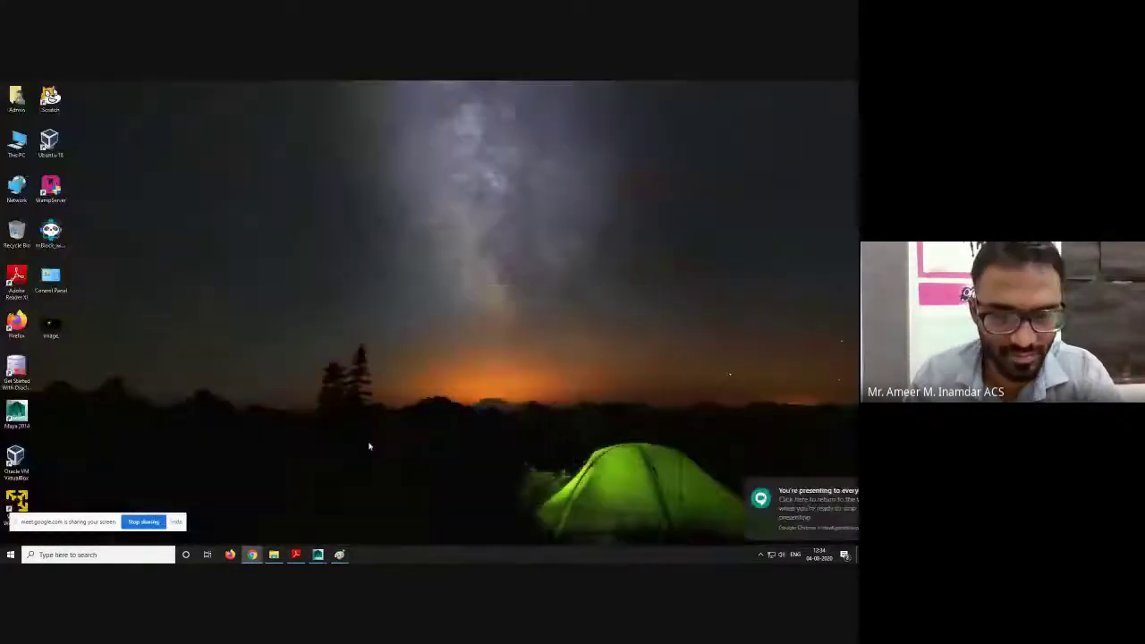
left_click(296, 554)
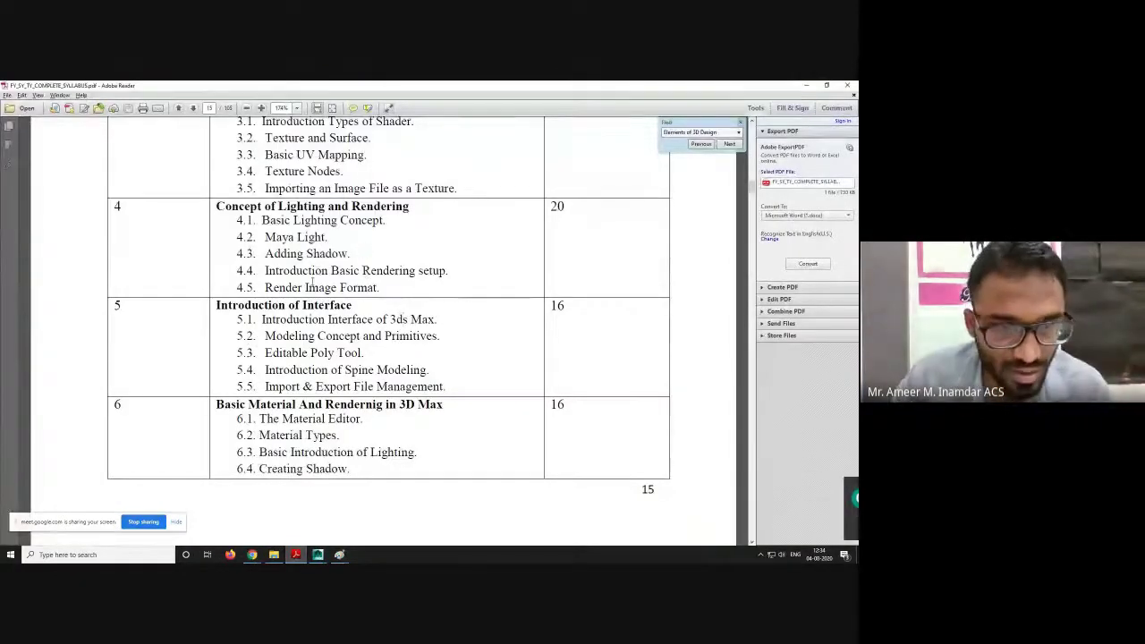
- Go through the 3ds Max topics of unit 5, Introduction of Interface, highlighting the line Introduction of Spine Modeling
left_click_drag(272, 286, 352, 306)
left_click(298, 321)
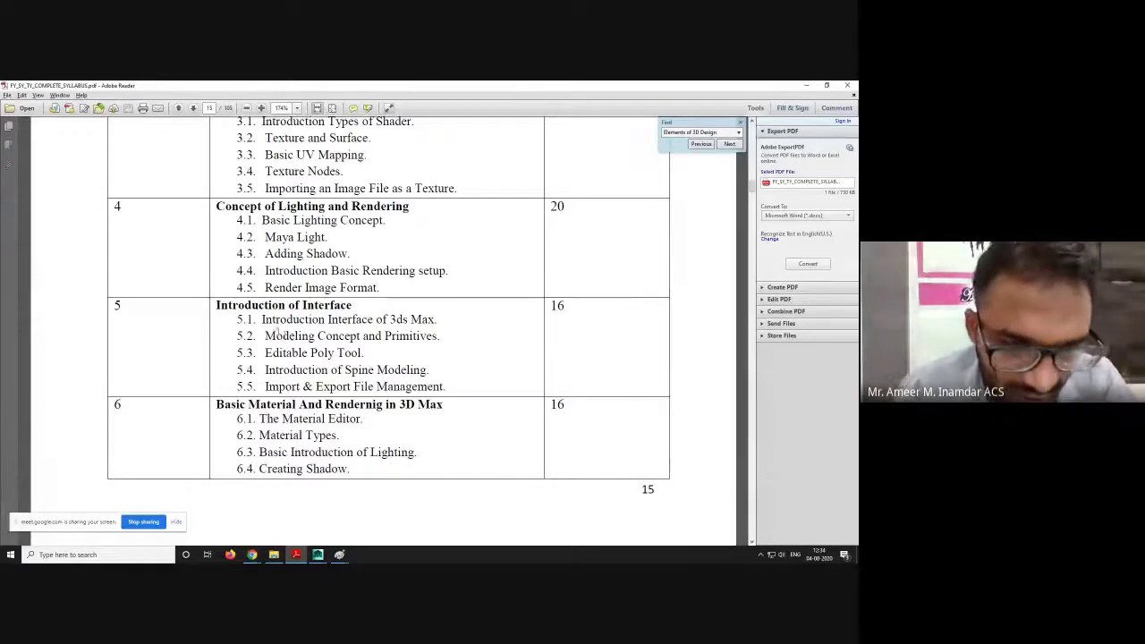
left_click(441, 337)
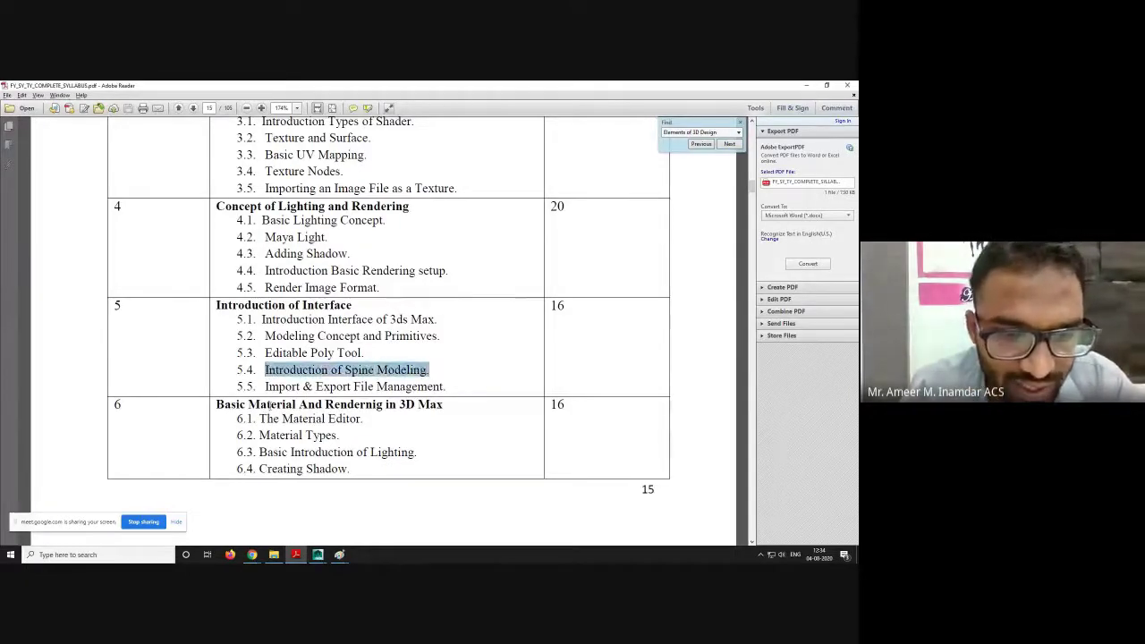
left_click_drag(263, 386, 350, 386)
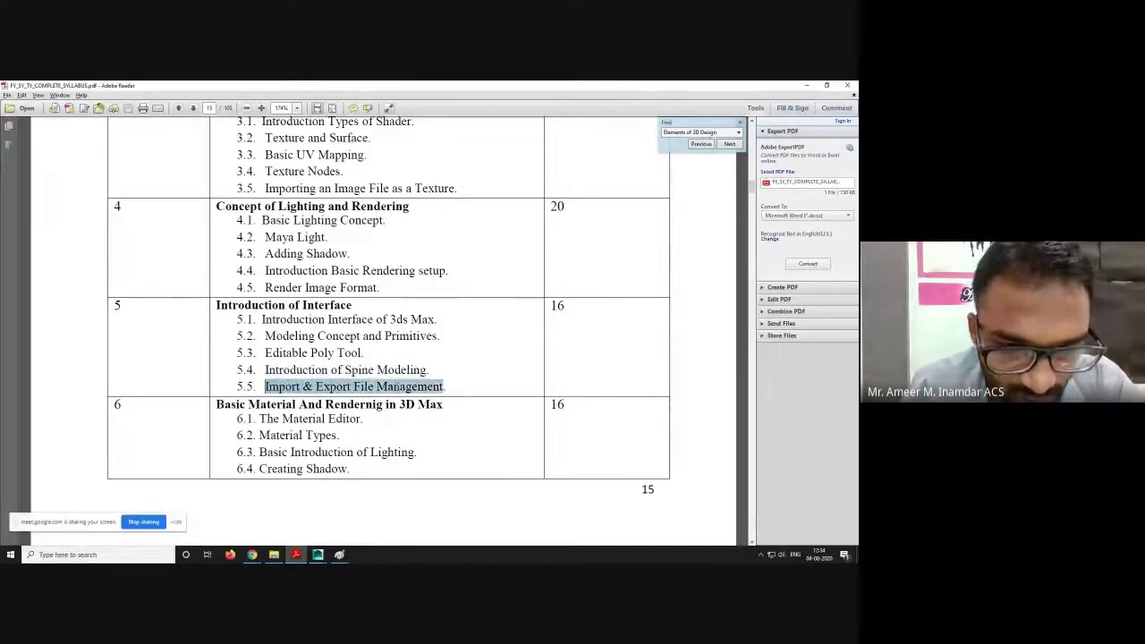
left_click_drag(267, 370, 300, 370)
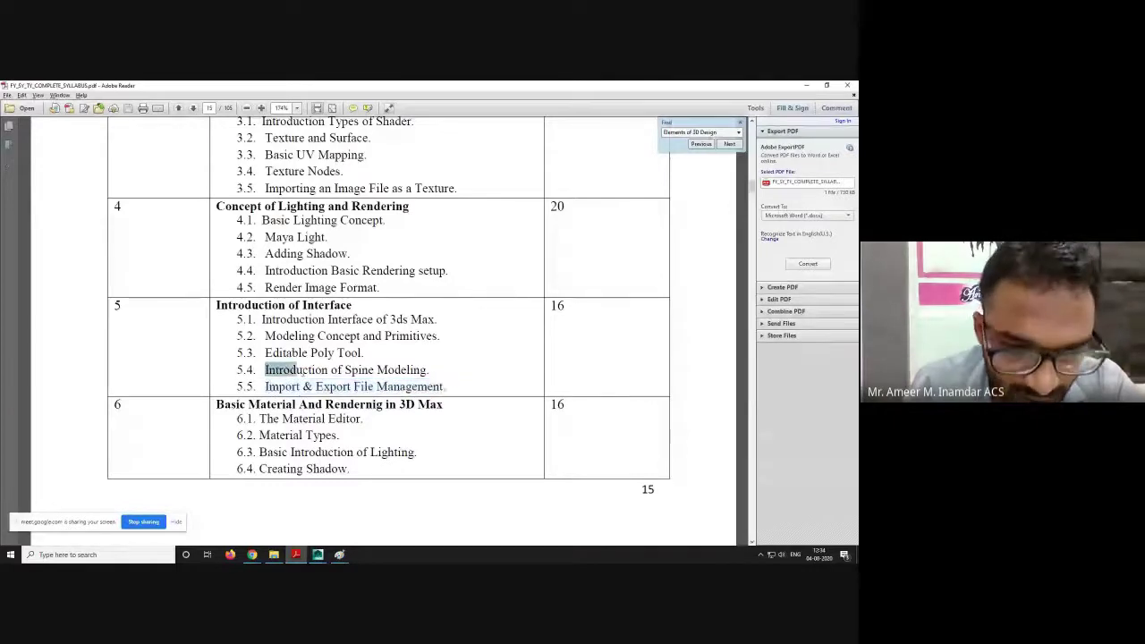
mouse_move(436, 368)
left_mouse_down()
mouse_move(440, 387)
mouse_move(435, 367)
left_mouse_up()
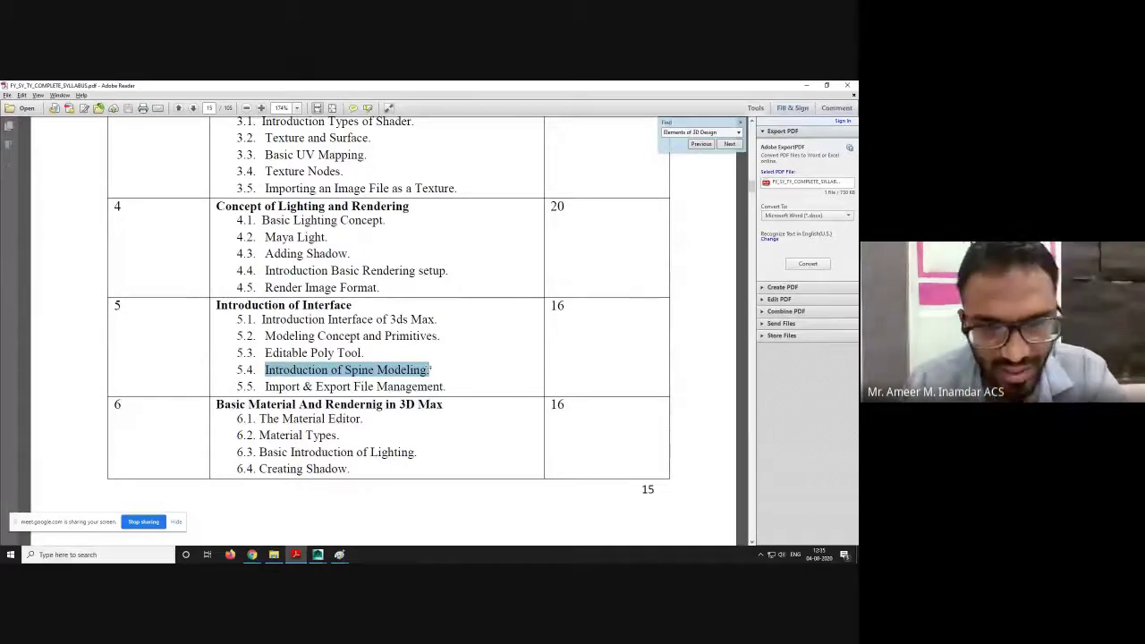
- Highlight topic 5.5, Import & Export File Management, in the syllabus while explaining it
left_click(298, 386)
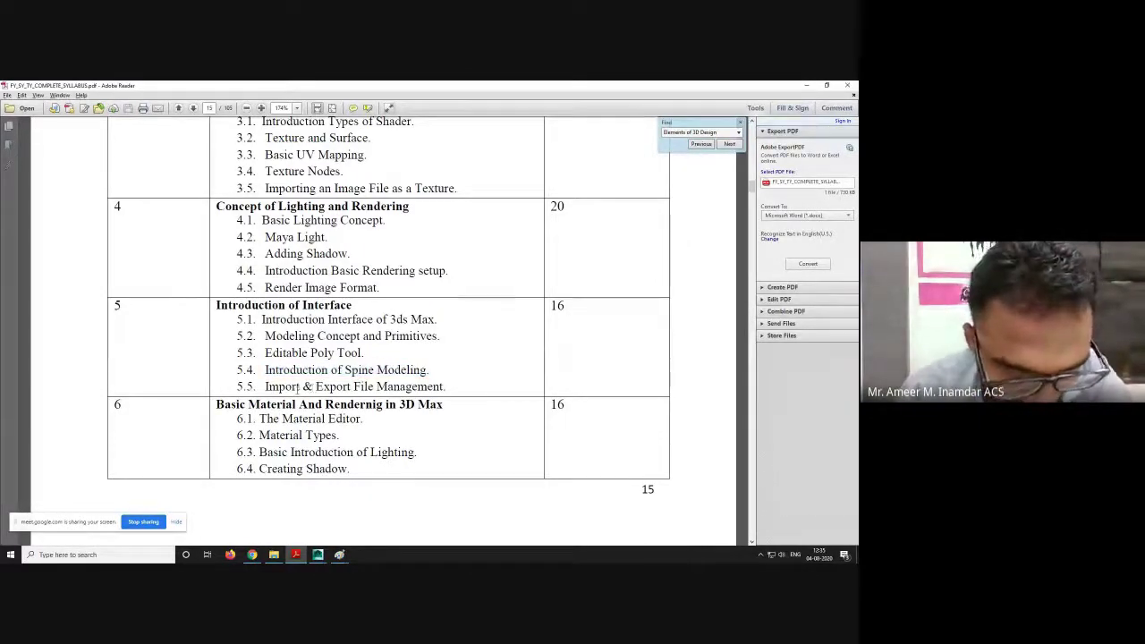
left_click_drag(265, 387, 453, 379)
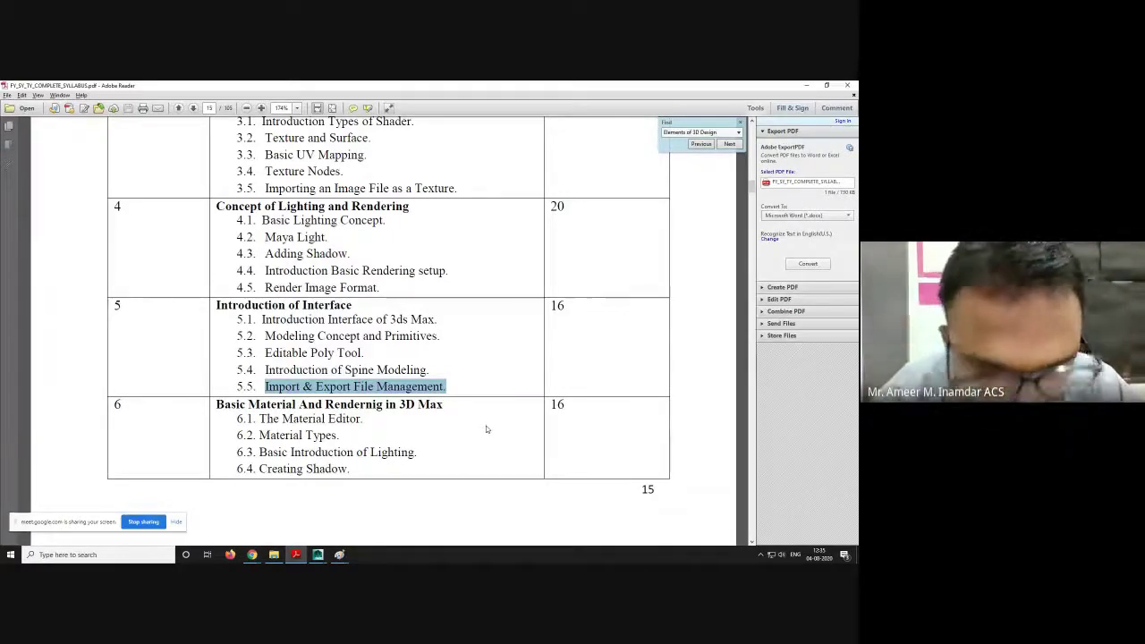
left_click(443, 407)
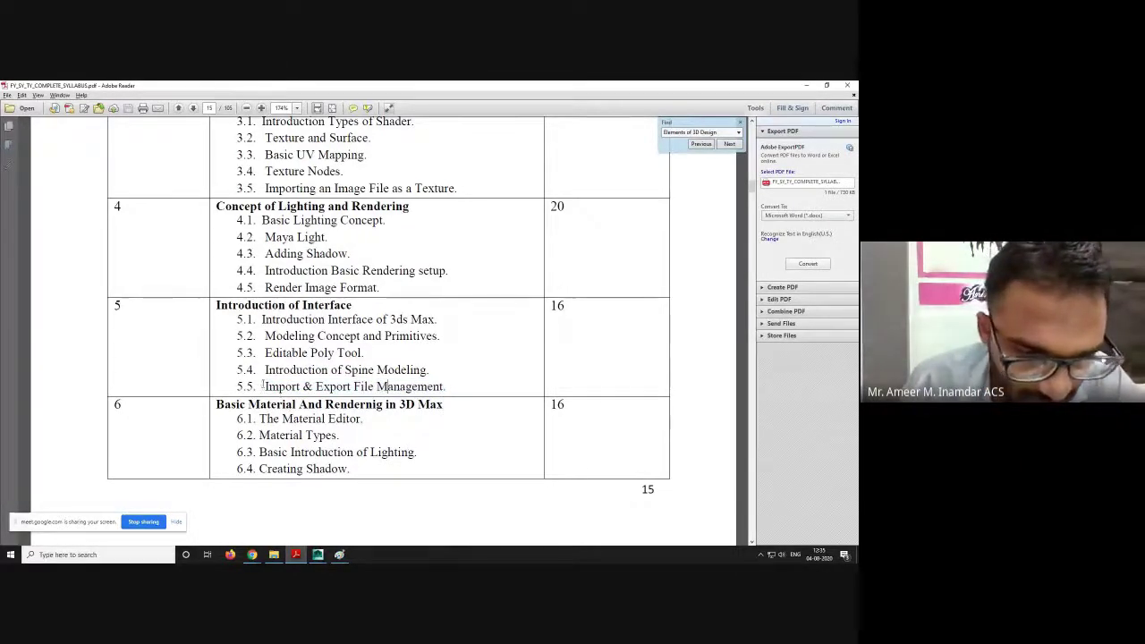
left_click_drag(263, 387, 444, 387)
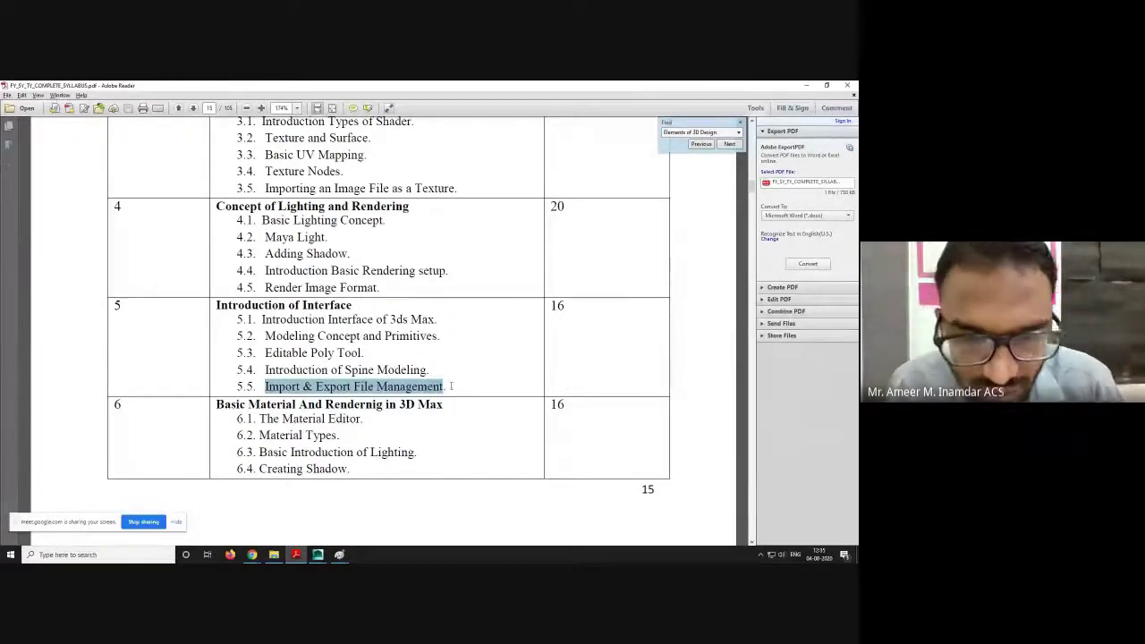
- Highlight topic 5.5, Import & Export File Management, once more and the unit 6 heading on basic material and rendering in the syllabus
left_click_drag(445, 387, 267, 384)
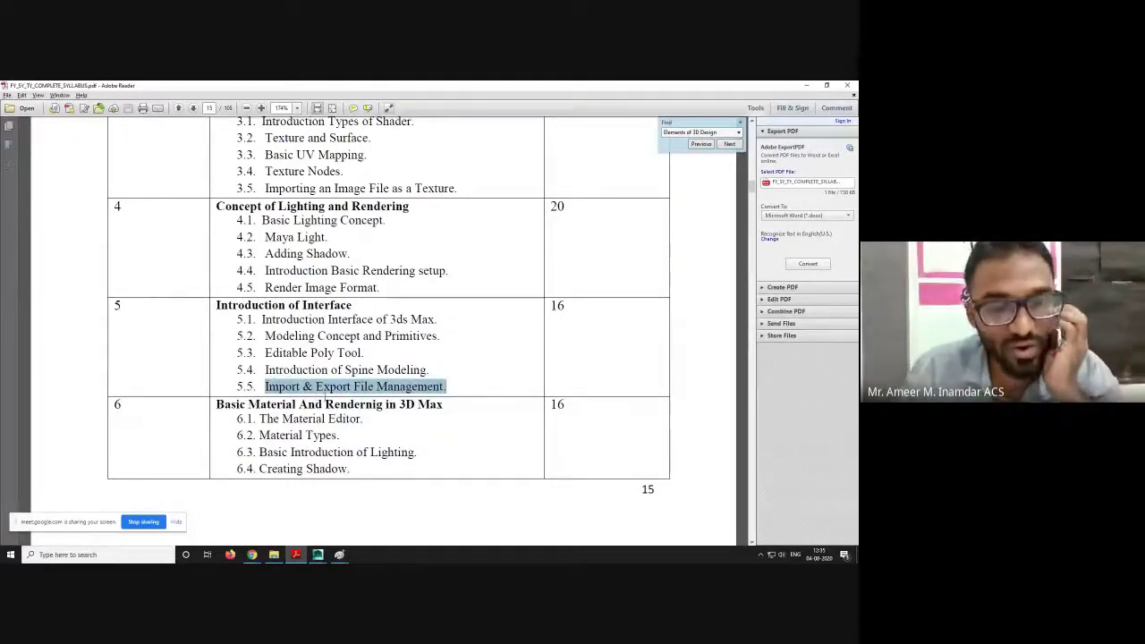
left_click(322, 434)
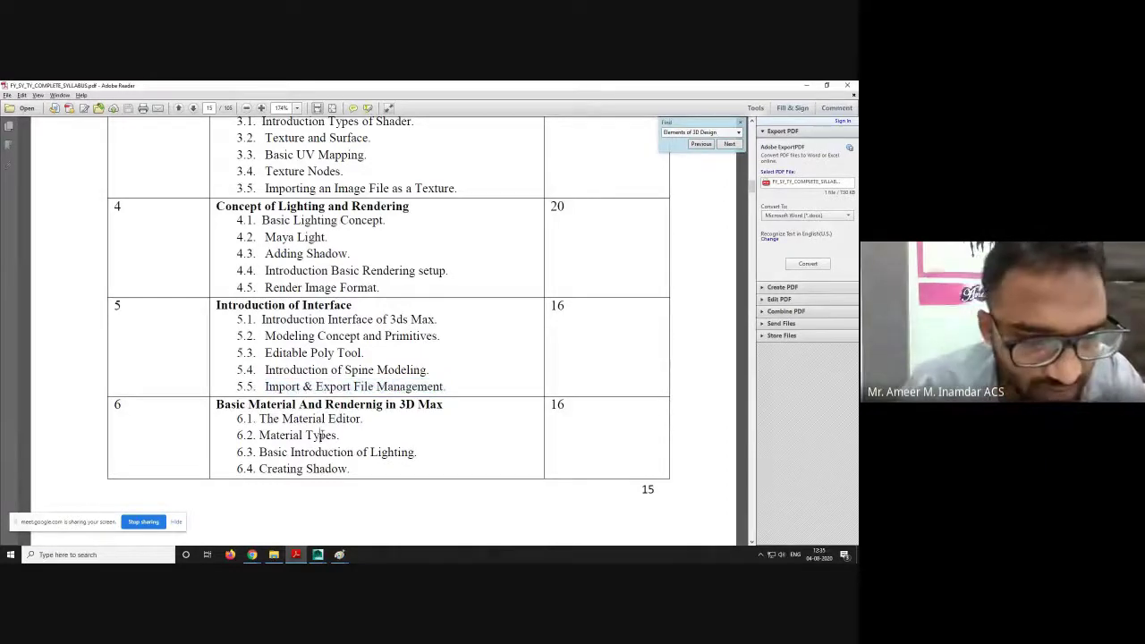
scroll(322, 435, "down", 3)
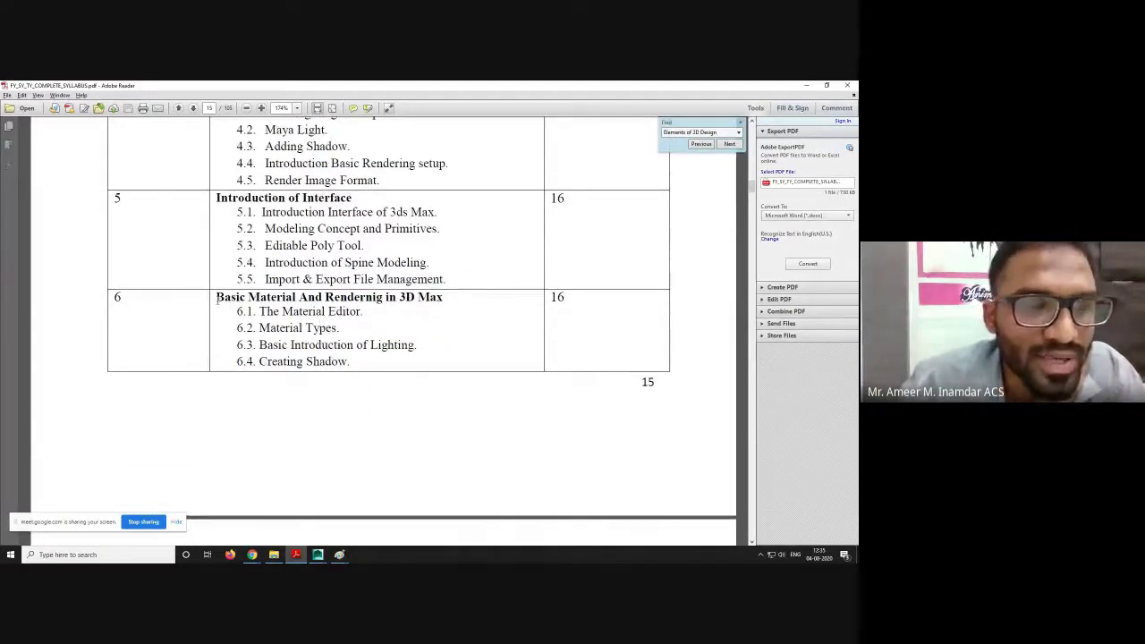
left_click_drag(216, 299, 442, 299)
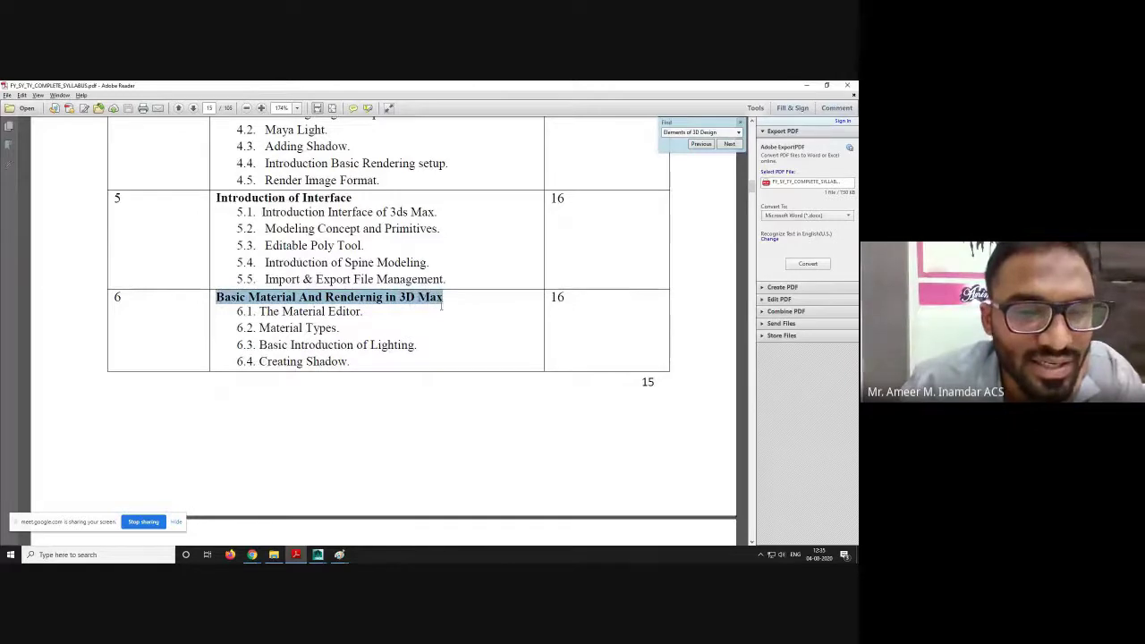
scroll(418, 324, "down", 2)
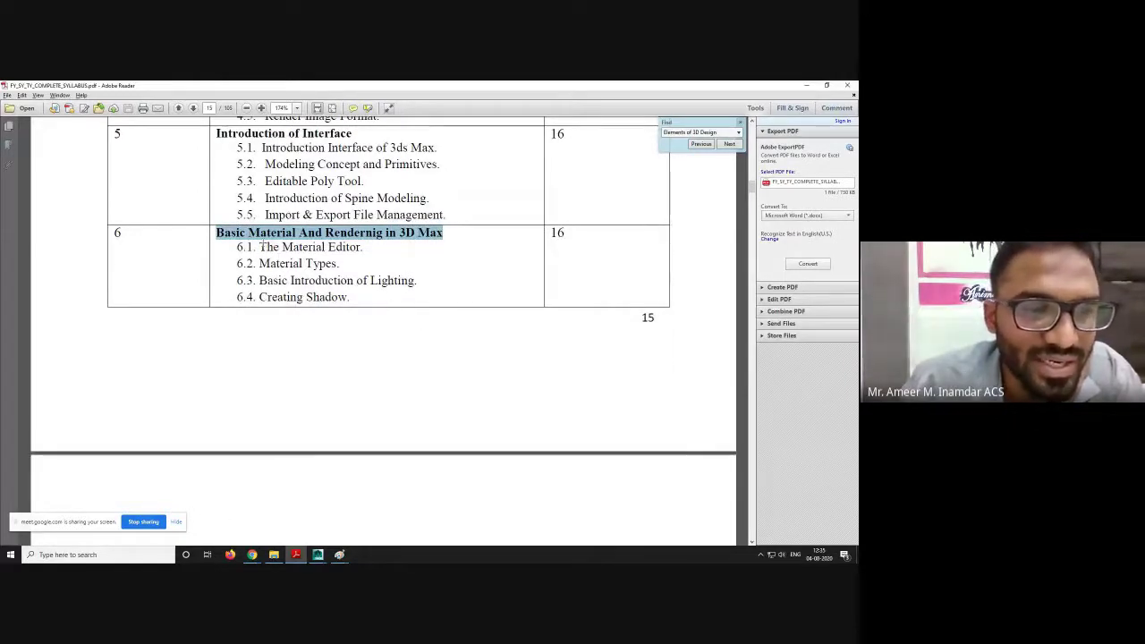
- Highlight topics 6.1 The Material Editor, 6.2 Material Types and 6.3 Basic Introduction of Lighting one after another while explaining them
left_click_drag(260, 247, 366, 249)
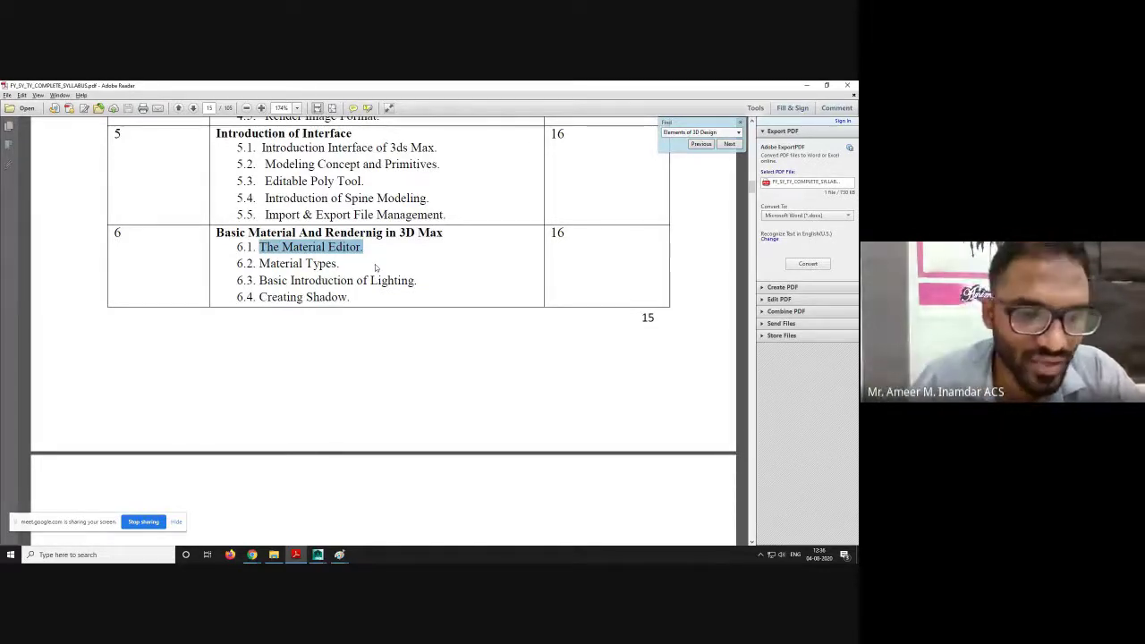
left_click_drag(277, 264, 342, 266)
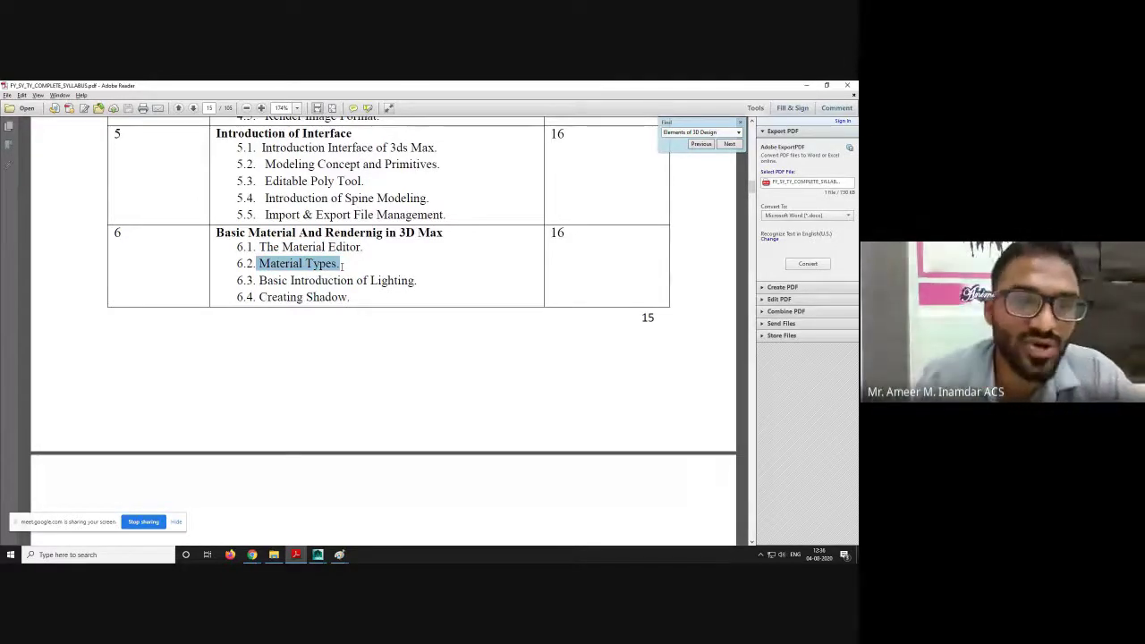
scroll(317, 224, "down", 2)
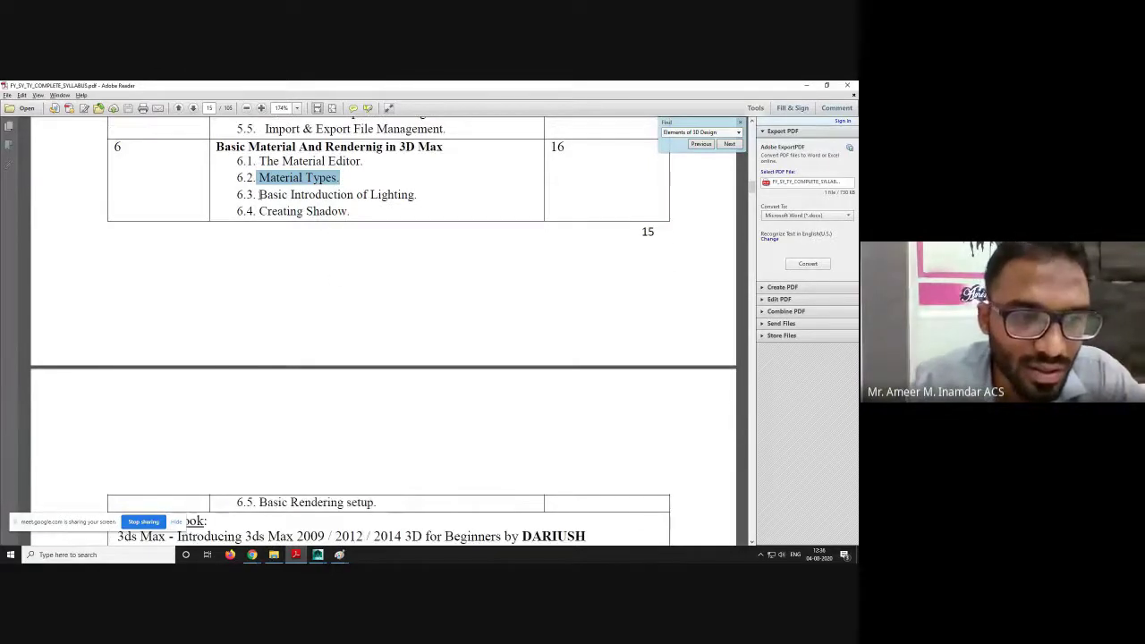
left_click_drag(258, 194, 424, 192)
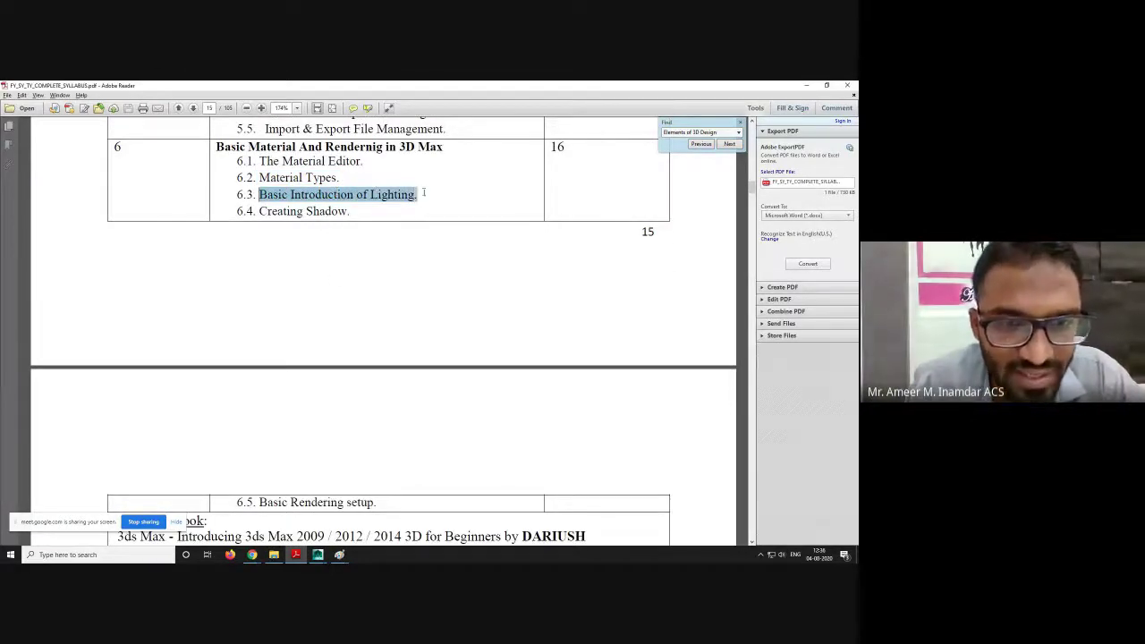
right_click(523, 285)
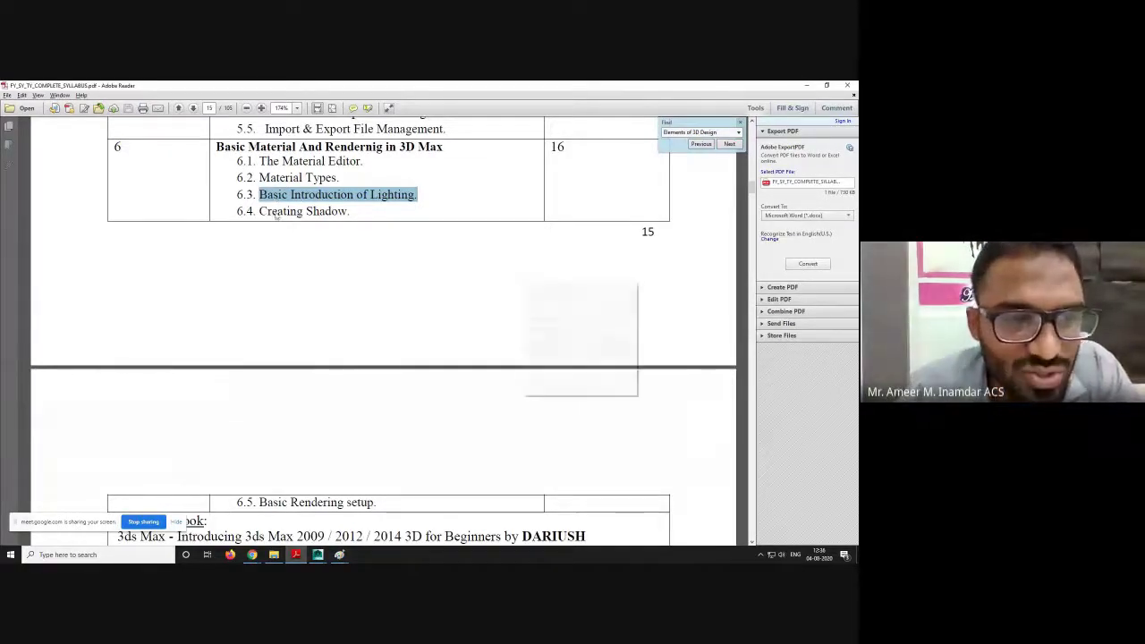
- Highlight topic 6.4, Creating Shadow, and topic 6.5, Basic Rendering setup, while explaining the end of unit 6
left_click(257, 211)
left_click_drag(258, 211, 353, 208)
left_click(344, 244)
scroll(344, 244, "down", 2)
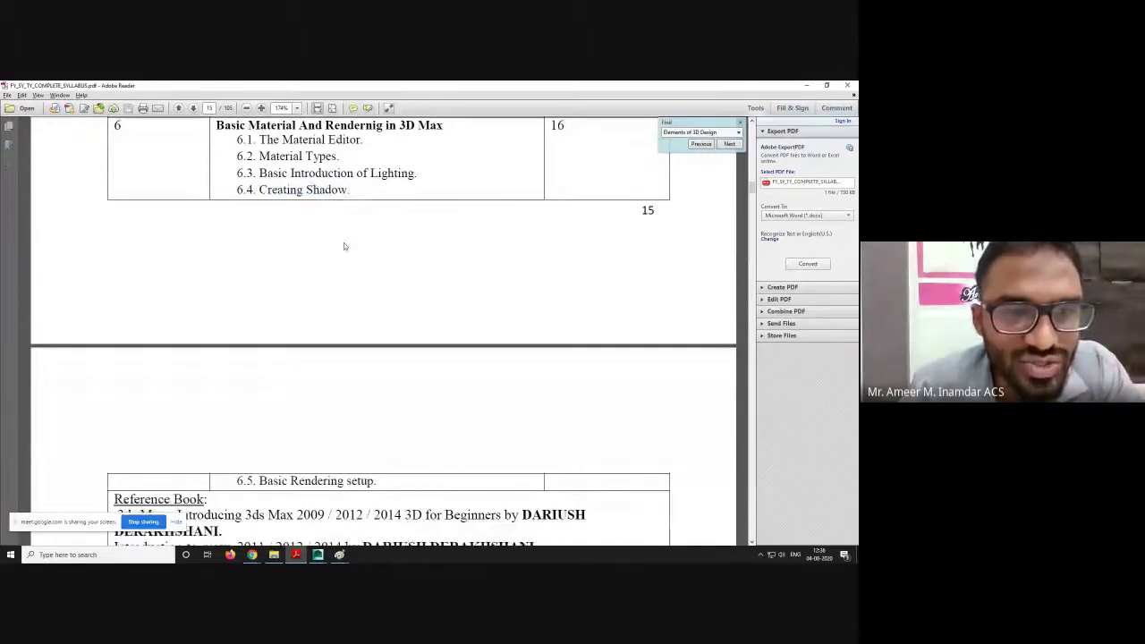
scroll(344, 245, "down", 6)
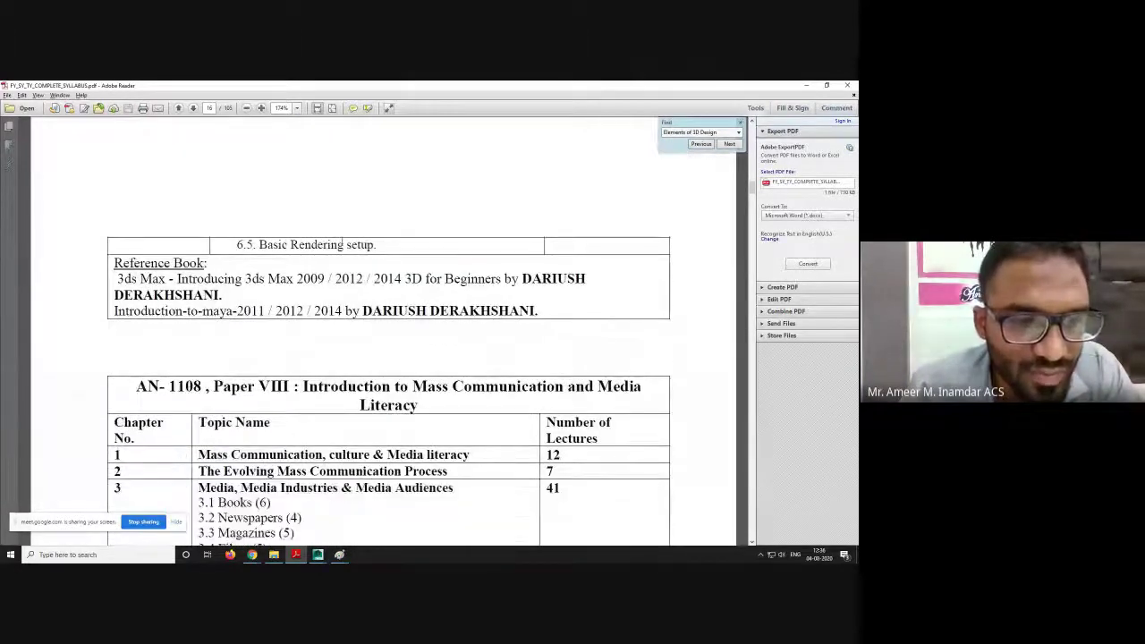
left_click_drag(235, 244, 383, 246)
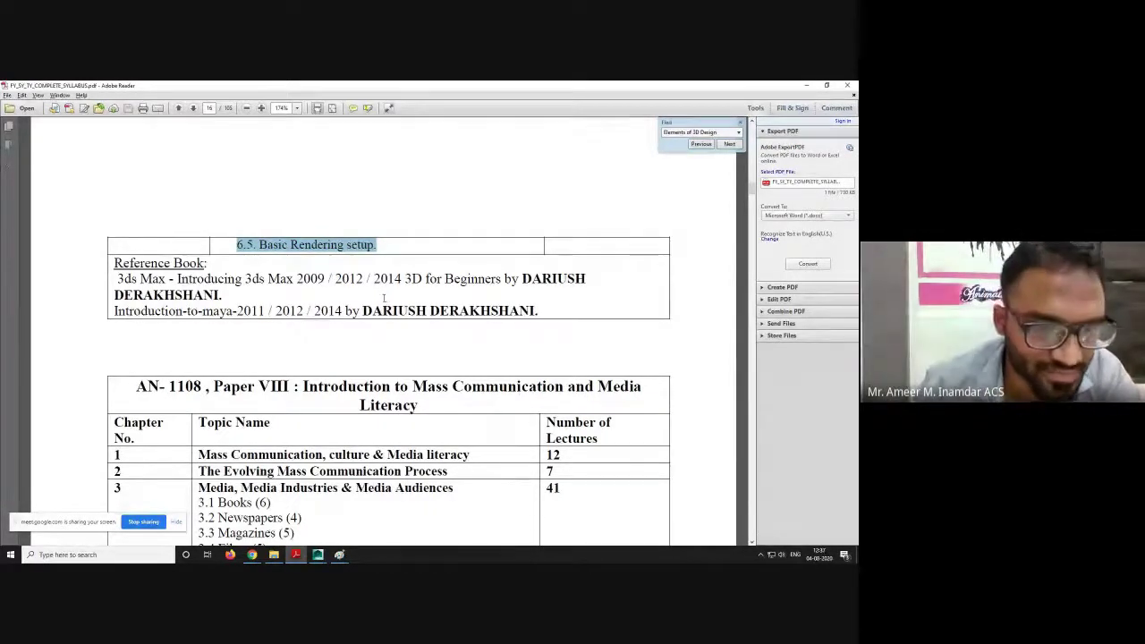
scroll(366, 295, "down", 3)
- Search the syllabus for further occurrences of Elements of 3D Design to reach the S.Y. B.Sc. Animation paper list
scroll(367, 293, "up", 15)
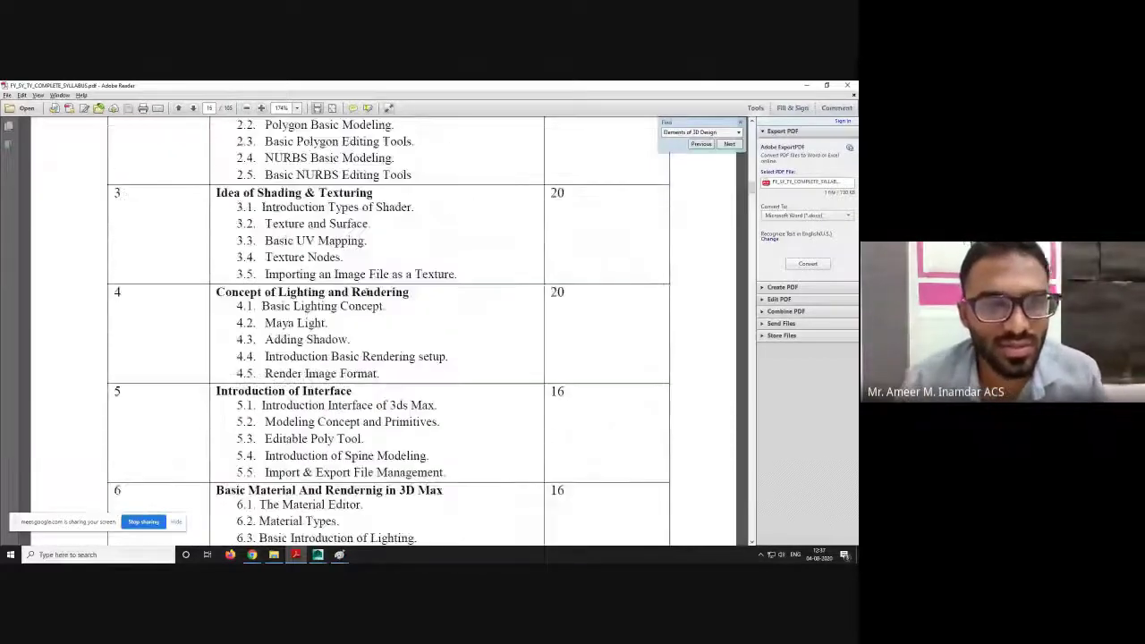
scroll(365, 291, "up", 6)
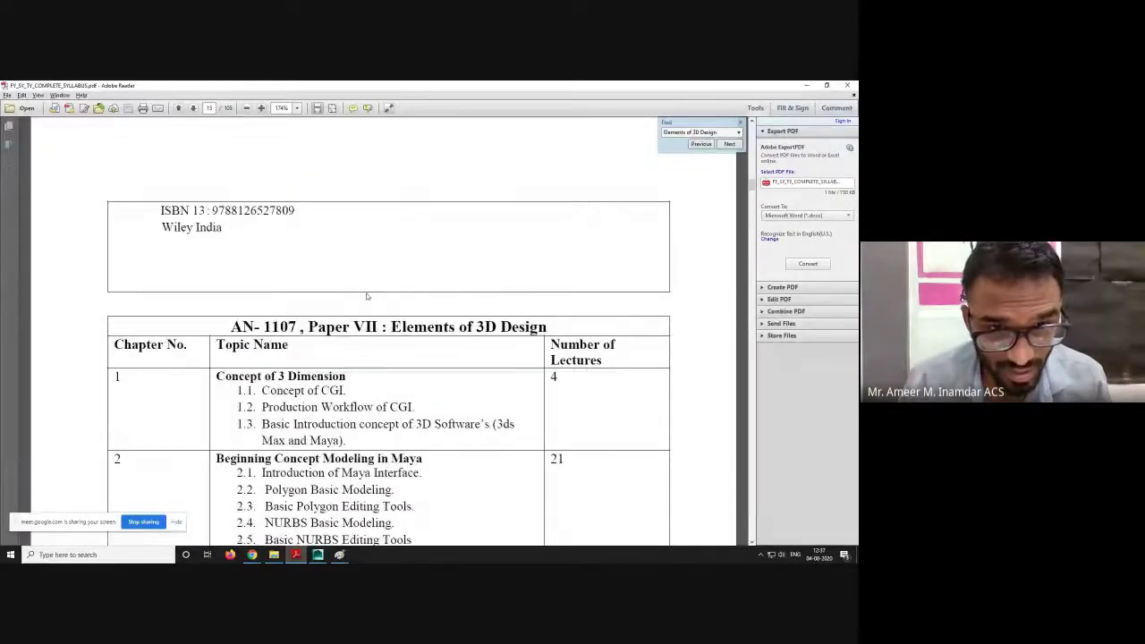
scroll(437, 327, "up", 8)
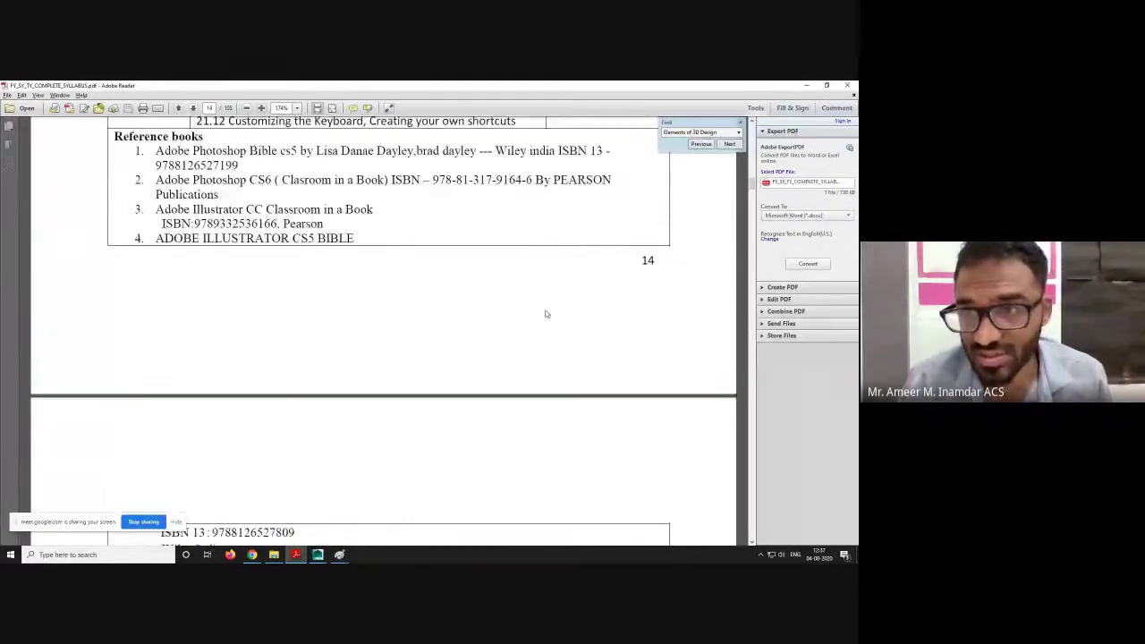
left_click(722, 131)
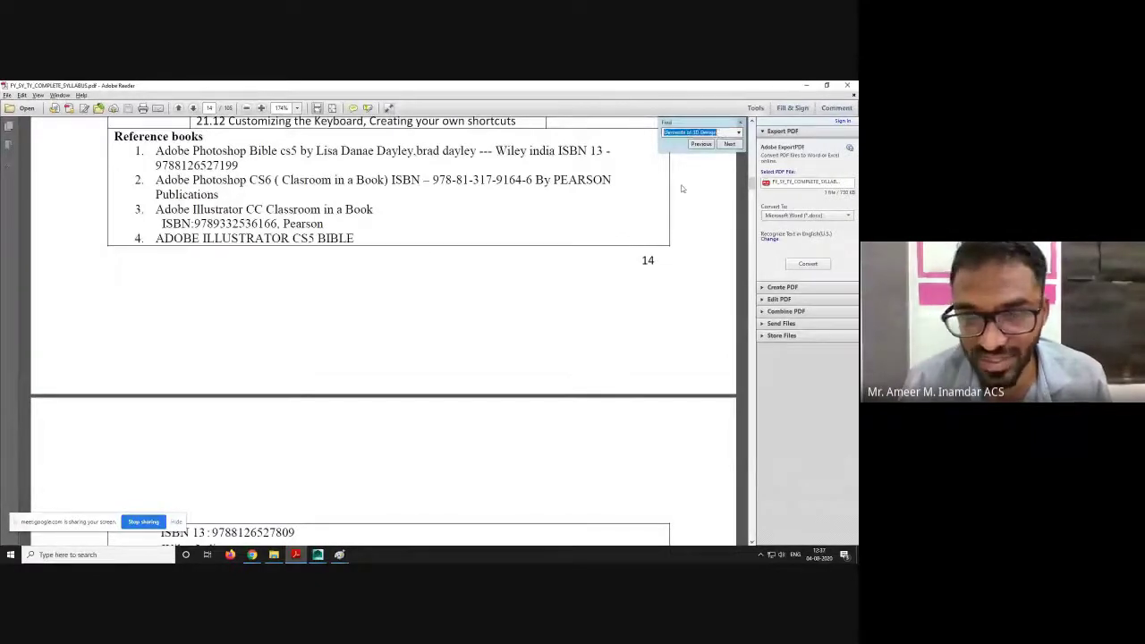
scroll(626, 196, "up", 8)
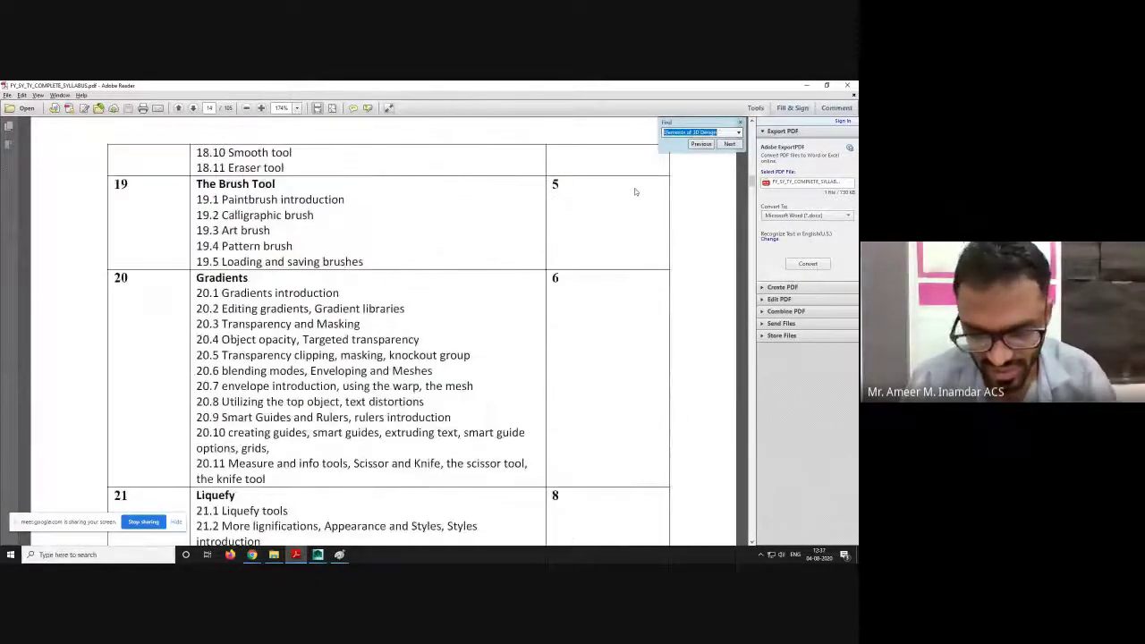
left_click(718, 132)
key("Return")
key("Return")
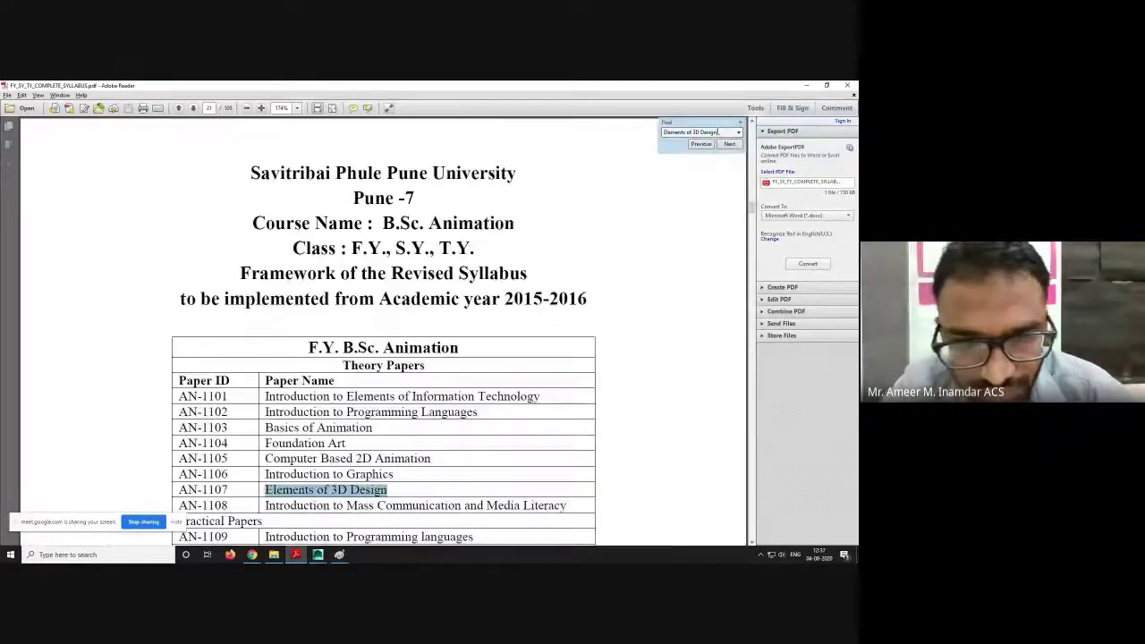
key("Return")
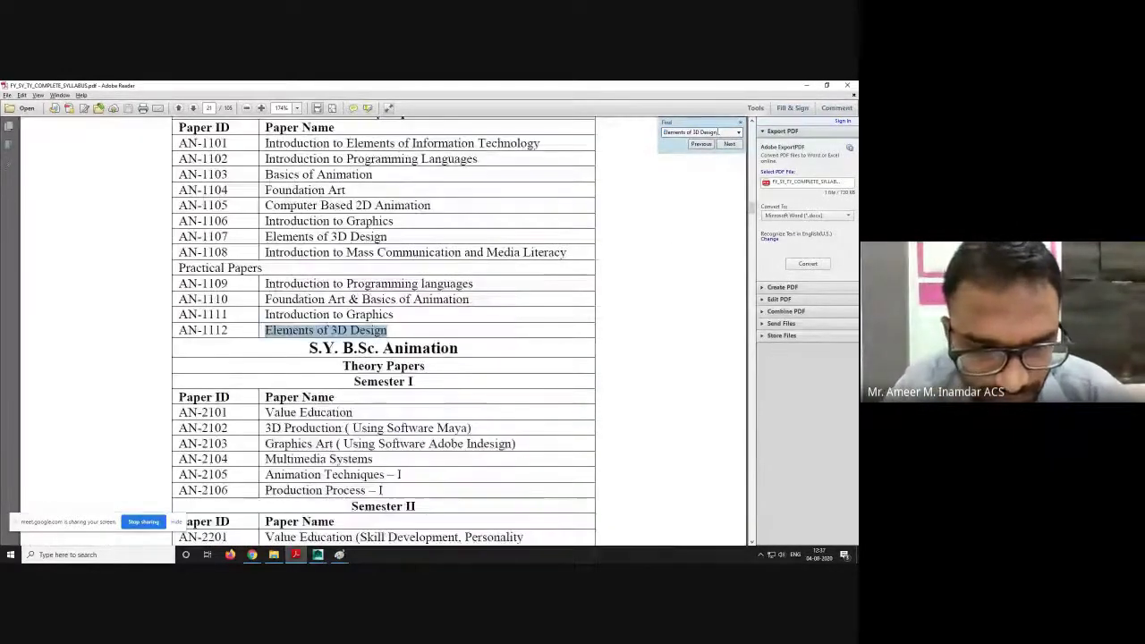
left_click(491, 286)
scroll(491, 285, "down", 5)
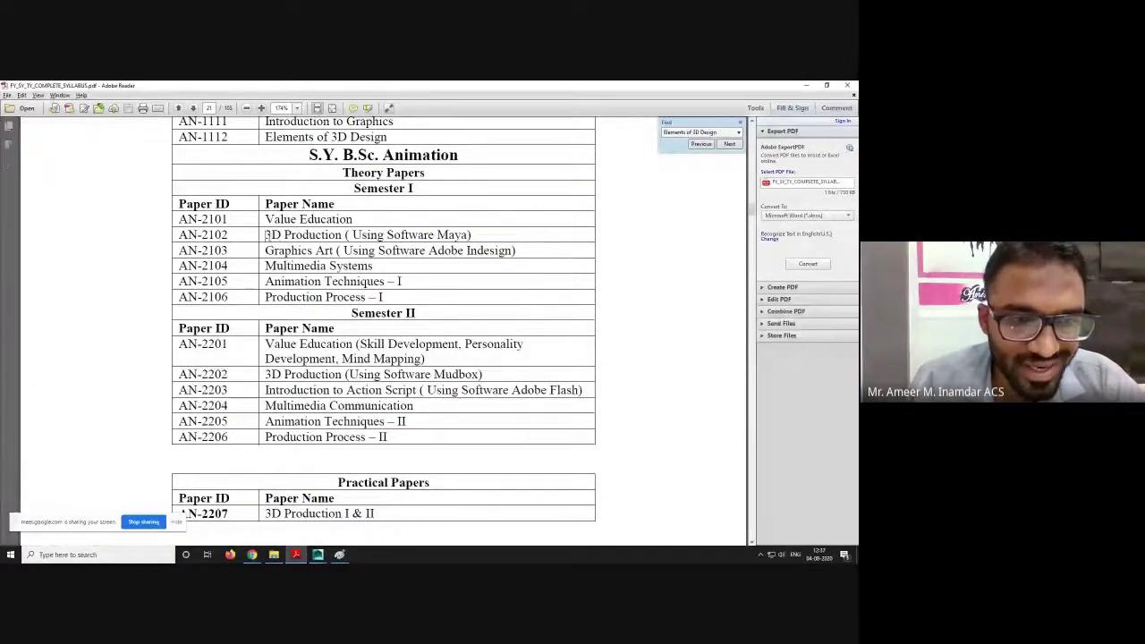
- Copy the paper name 3D Production, search the PDF for it and review Unit I of the Autodesk Maya section for AN-2102
left_click_drag(266, 234, 342, 235)
key("ctrl+c")
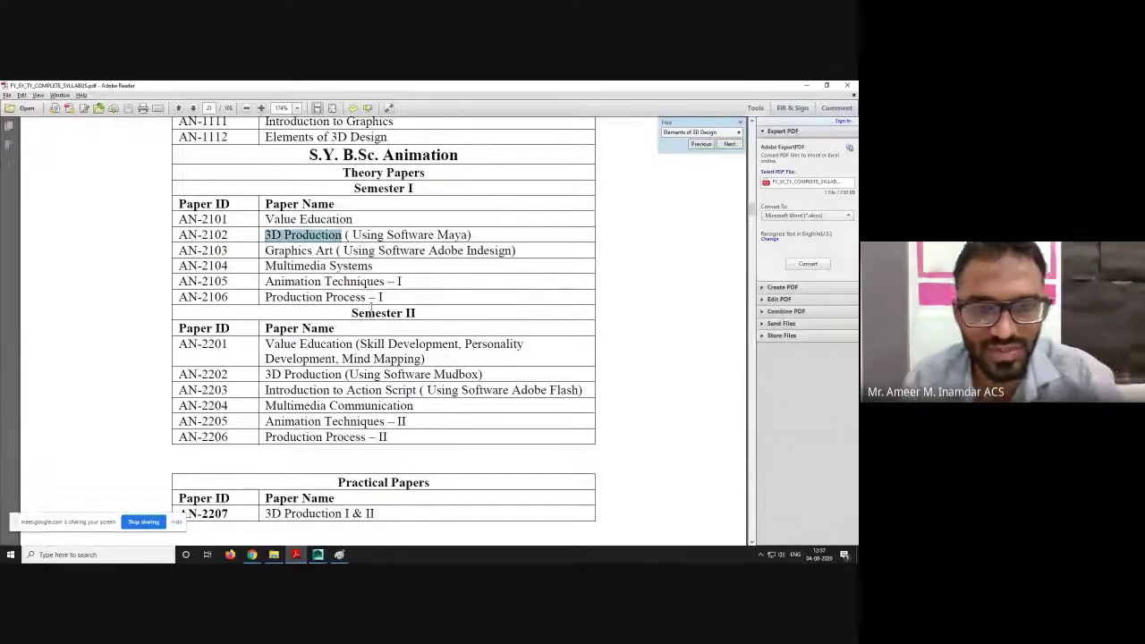
key("ctrl+f")
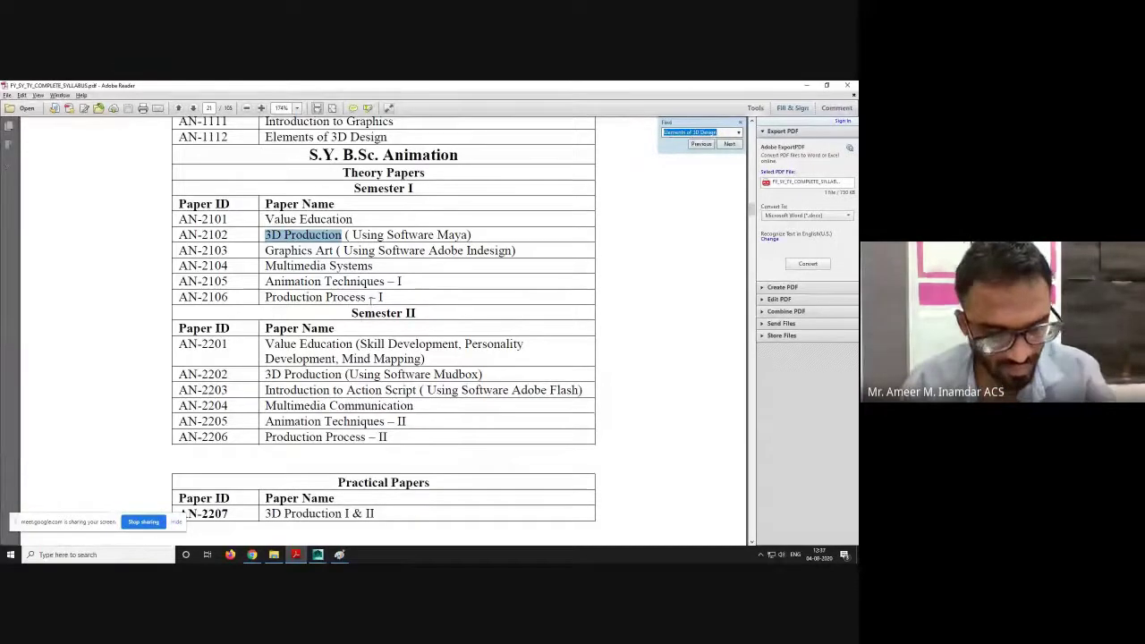
key("ctrl+v")
key("Return")
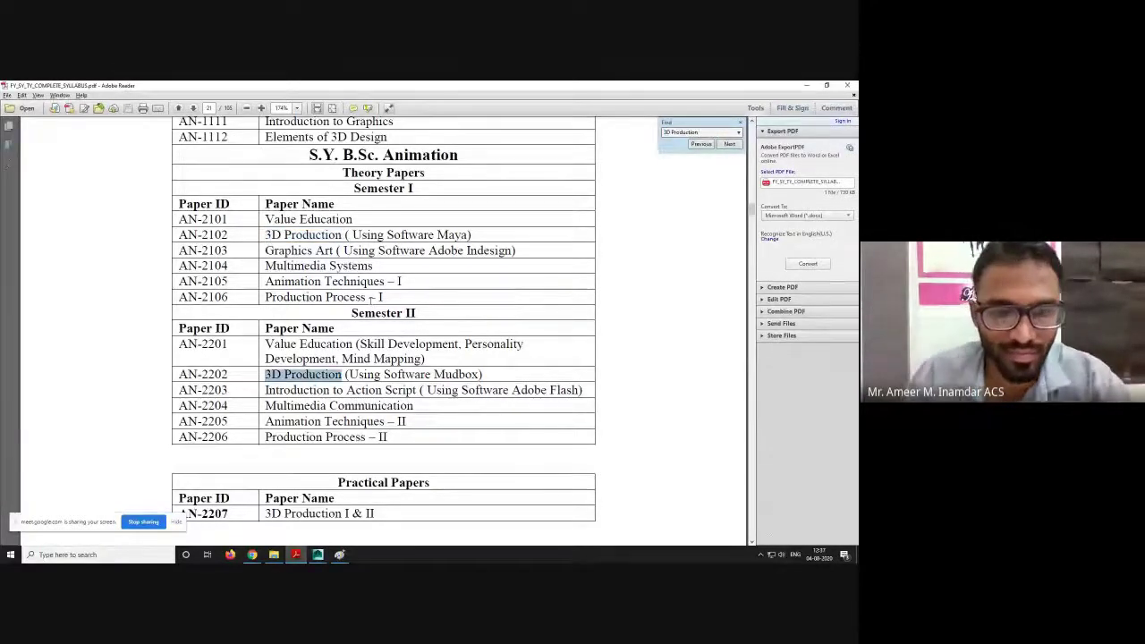
key("Return")
key("Return")
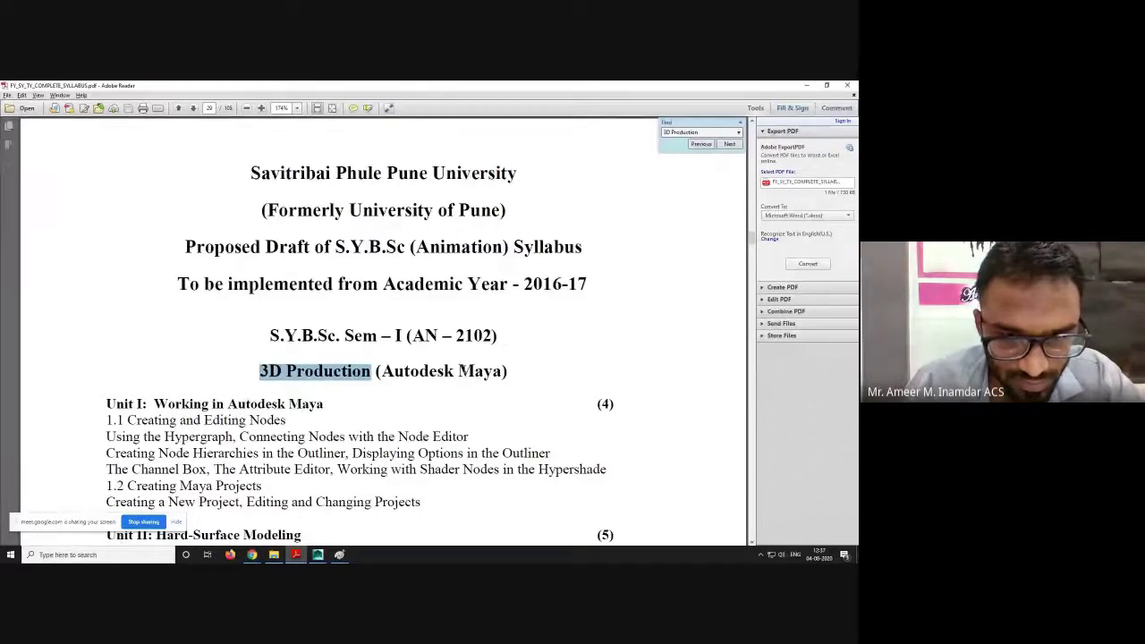
left_click(465, 370)
scroll(487, 374, "down", 3)
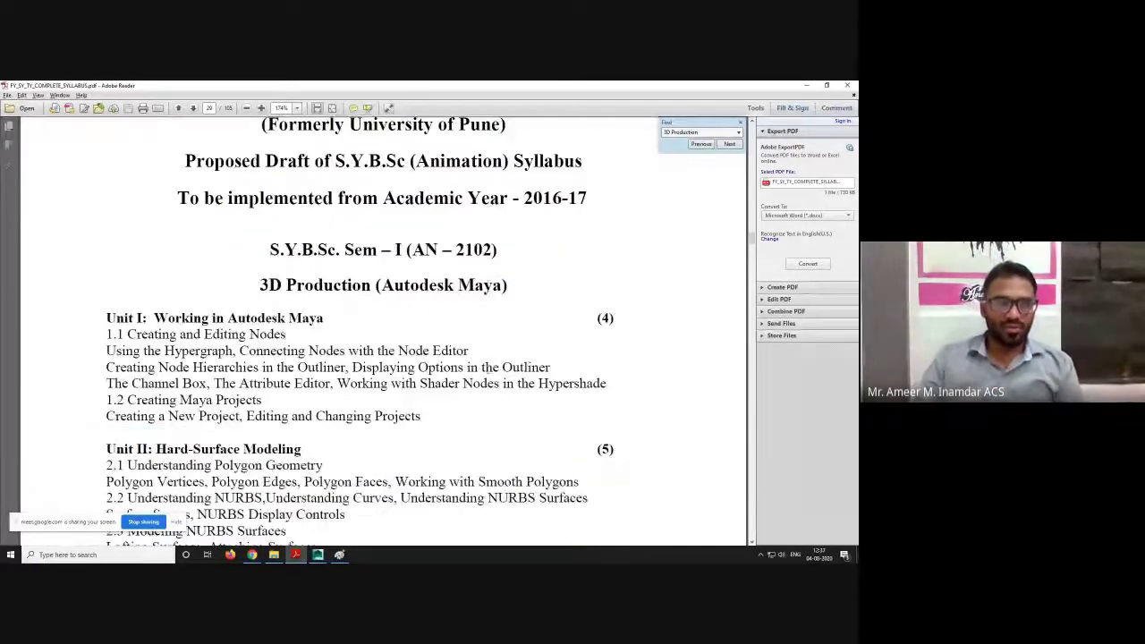
scroll(488, 373, "down", 1)
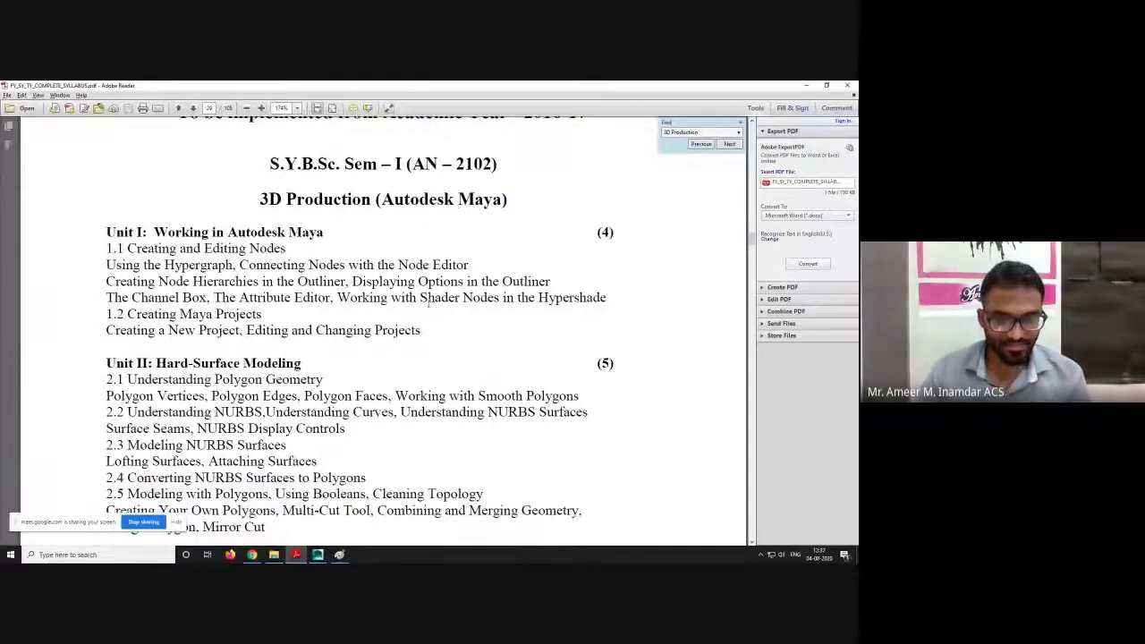
scroll(425, 300, "up", 2)
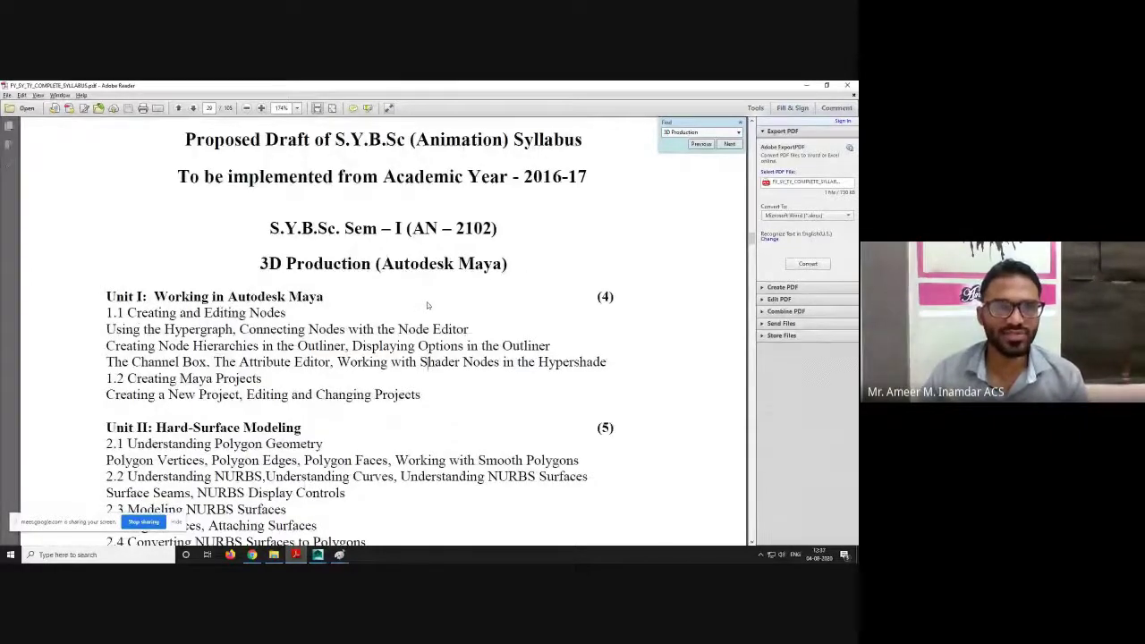
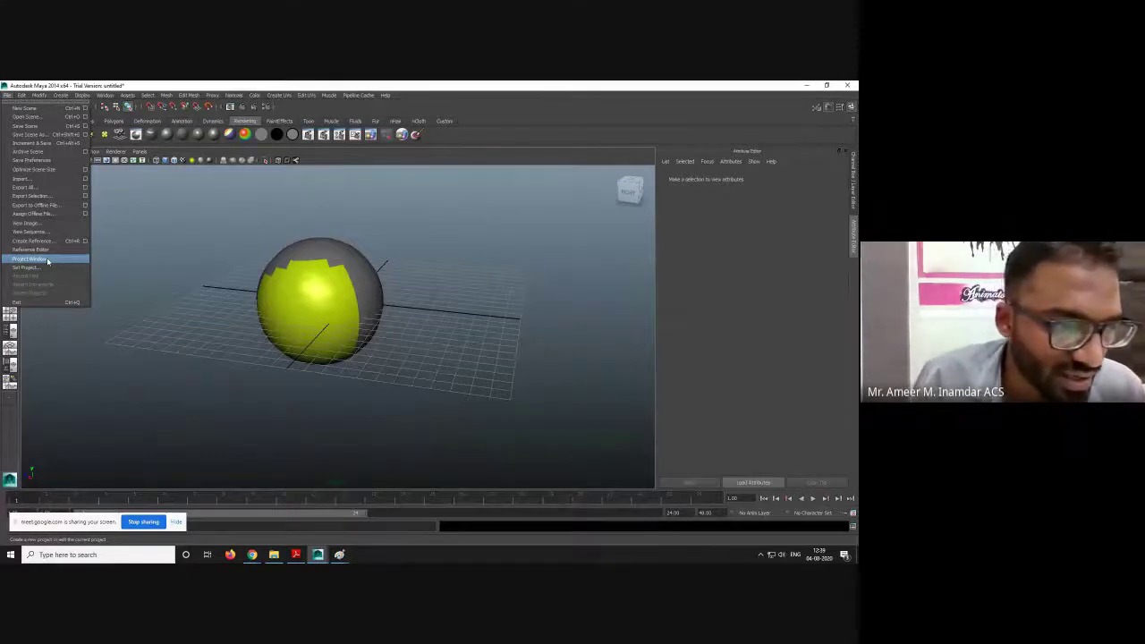
- Start a new project named start in Maya's Project Window
left_click(47, 260)
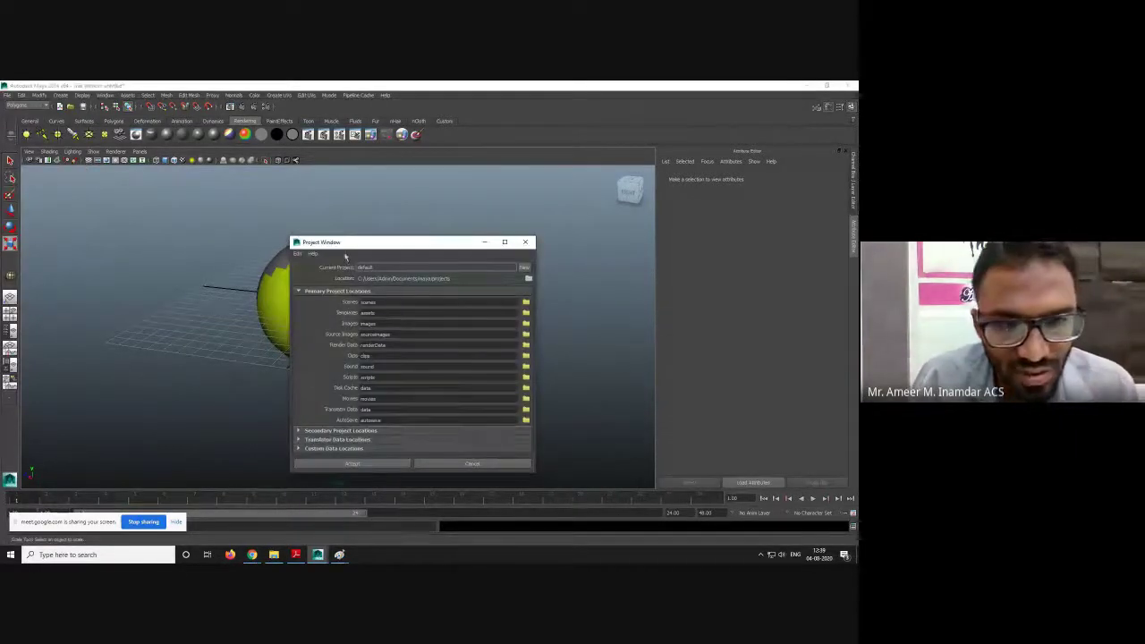
left_click_drag(348, 243, 318, 143)
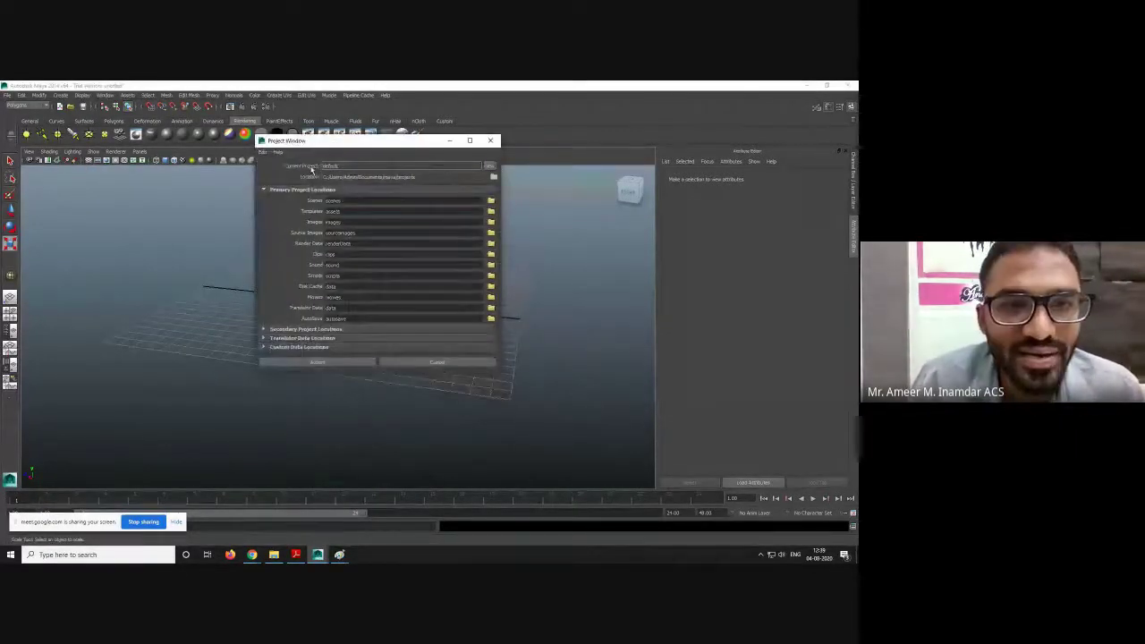
left_click(491, 169)
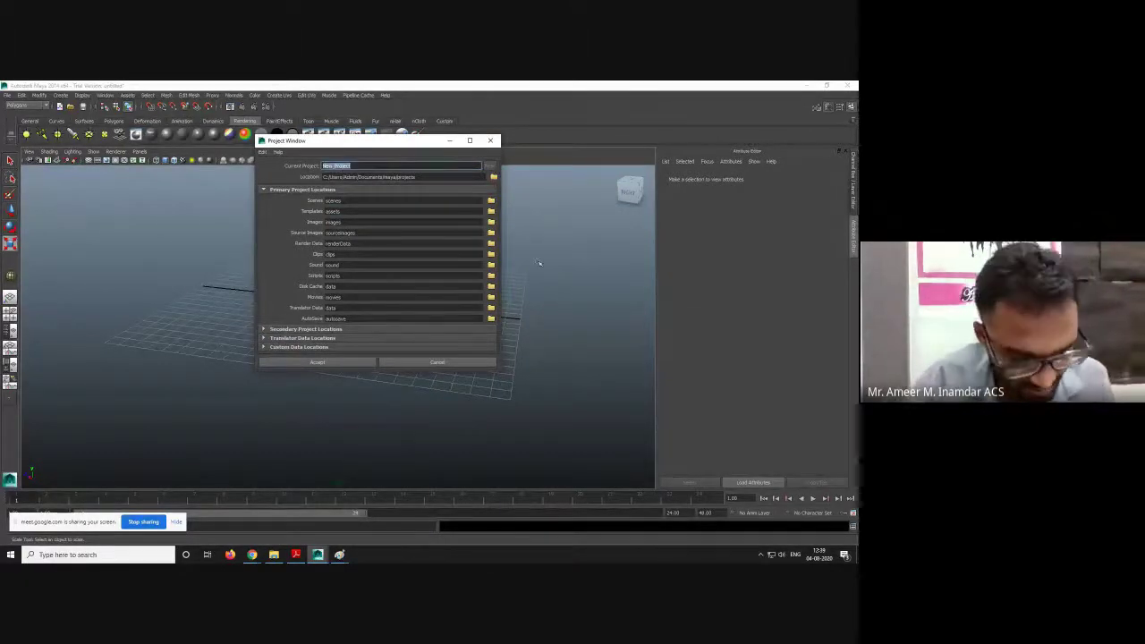
key("BackSpace")
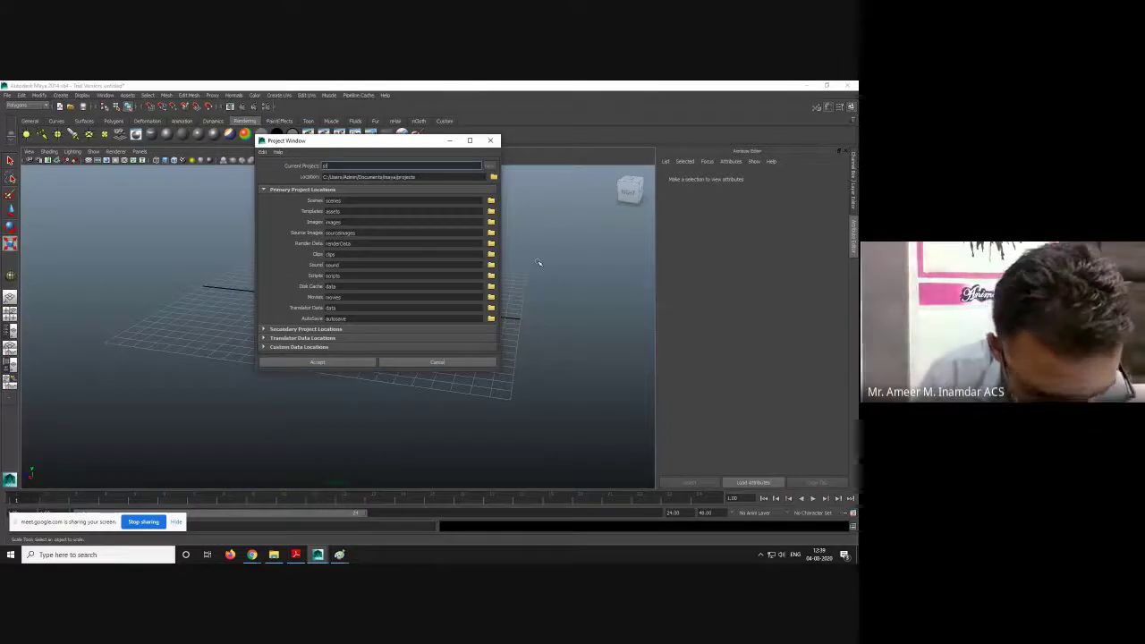
type("sqrt")
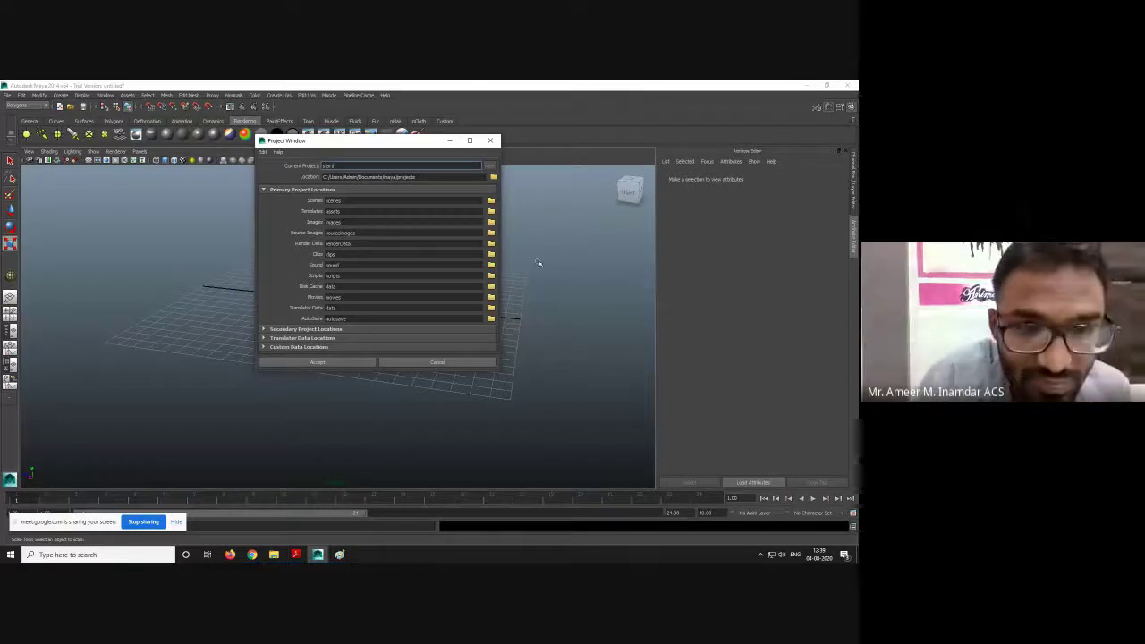
- Browse for the project location and go to the root of the second listed drive
left_click(493, 178)
left_click(124, 217)
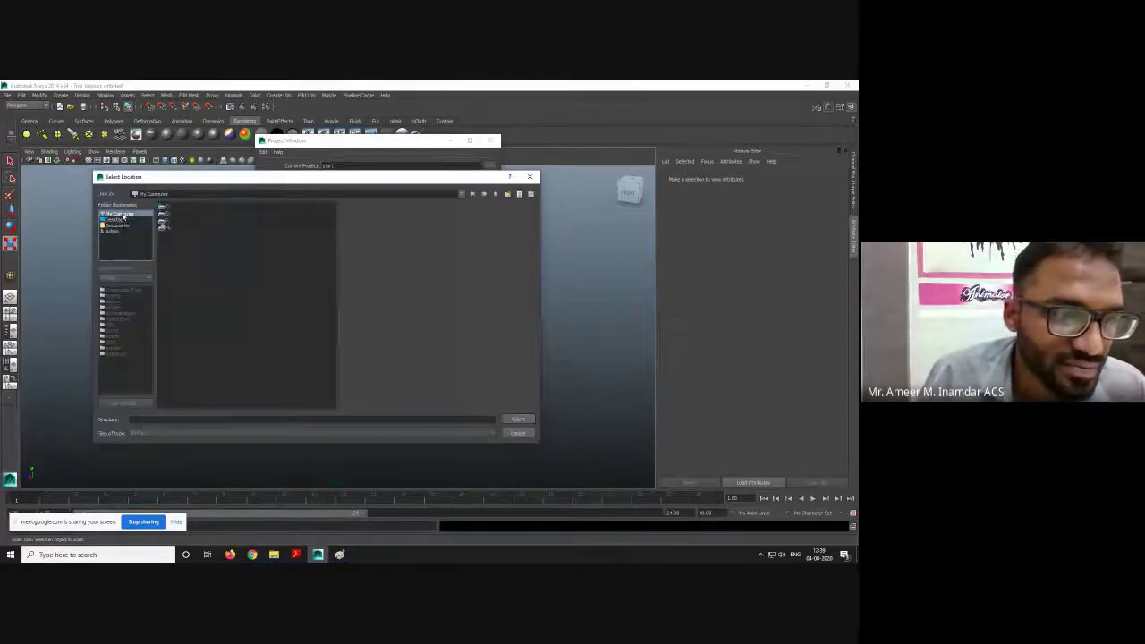
left_click(125, 220)
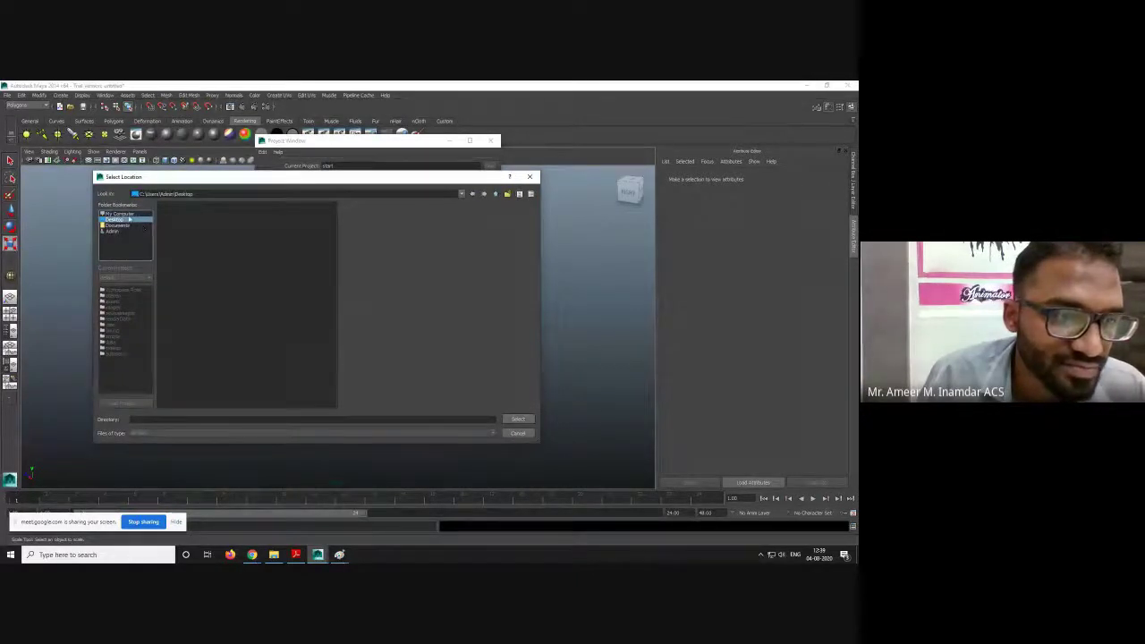
left_click(130, 213)
double_click(167, 215)
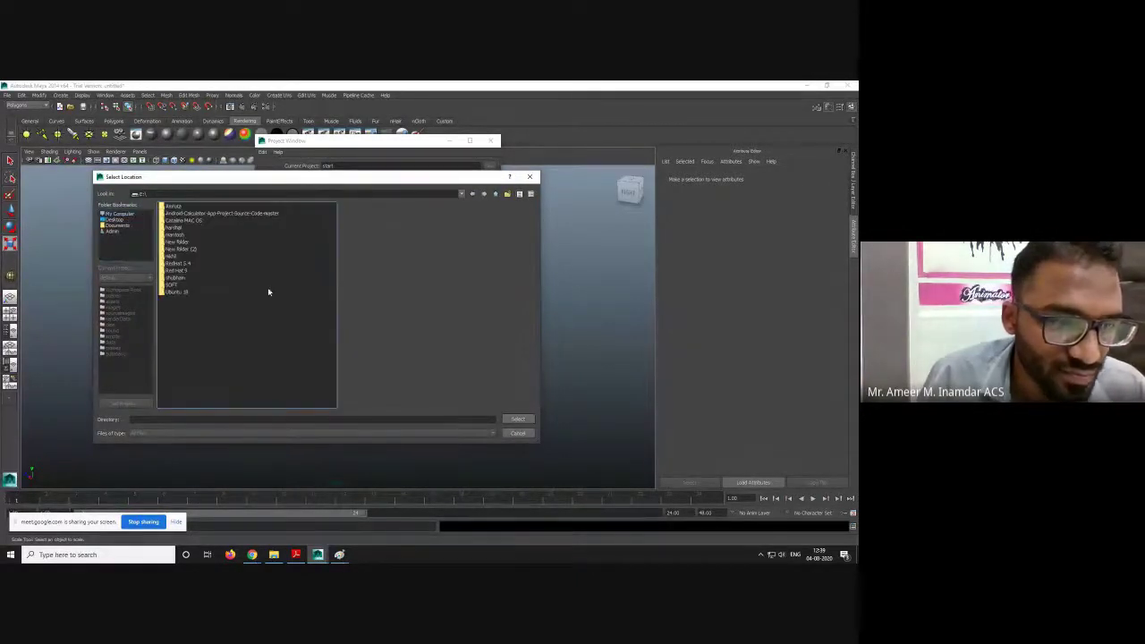
- Create a folder named with the presenter's first name on this drive and choose it as the project location
right_click(211, 330)
left_click(230, 332)
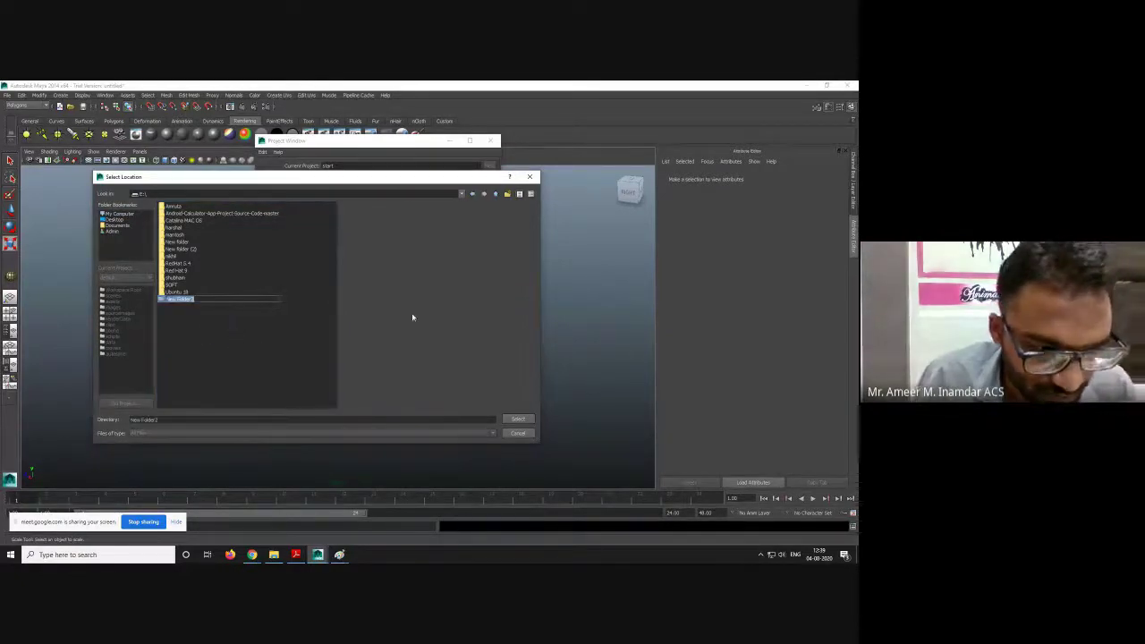
type("Maya")
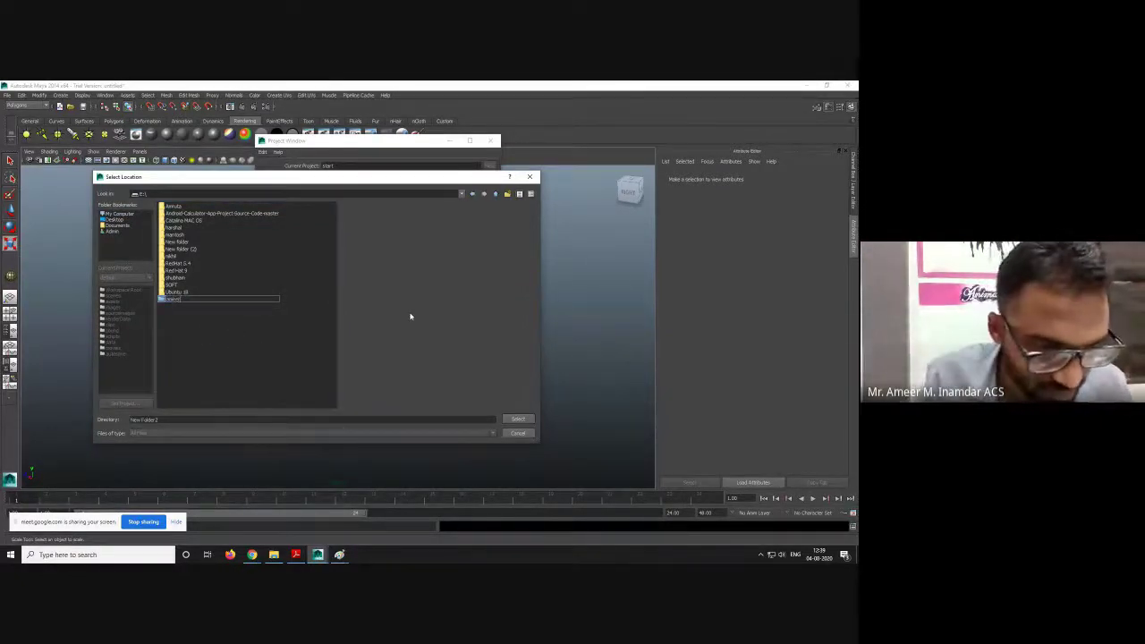
key("Return")
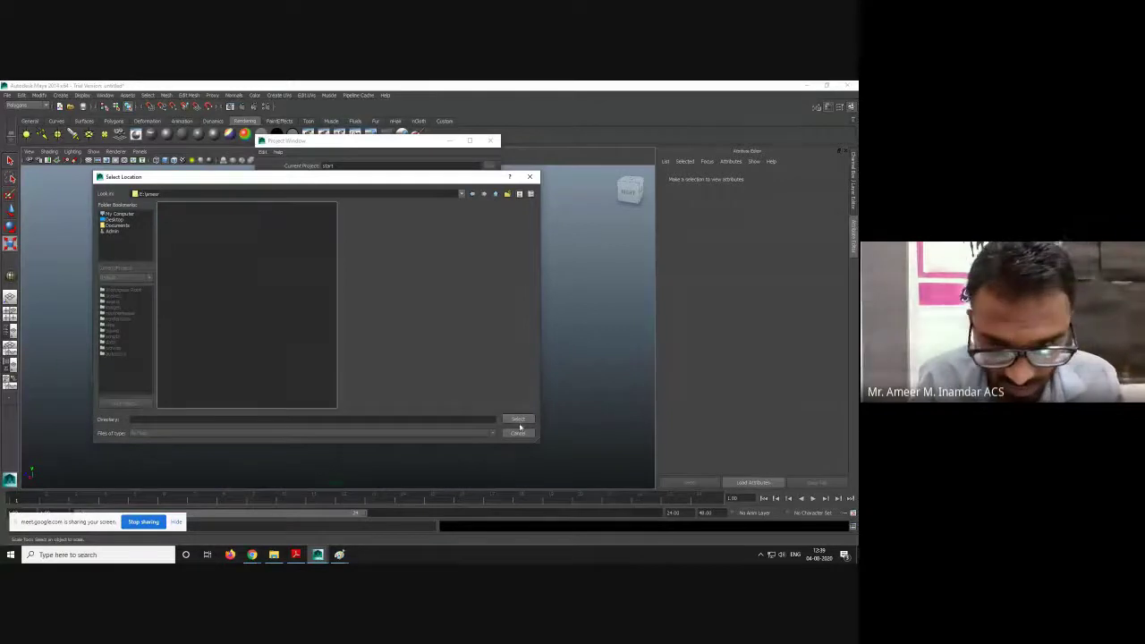
left_click(518, 420)
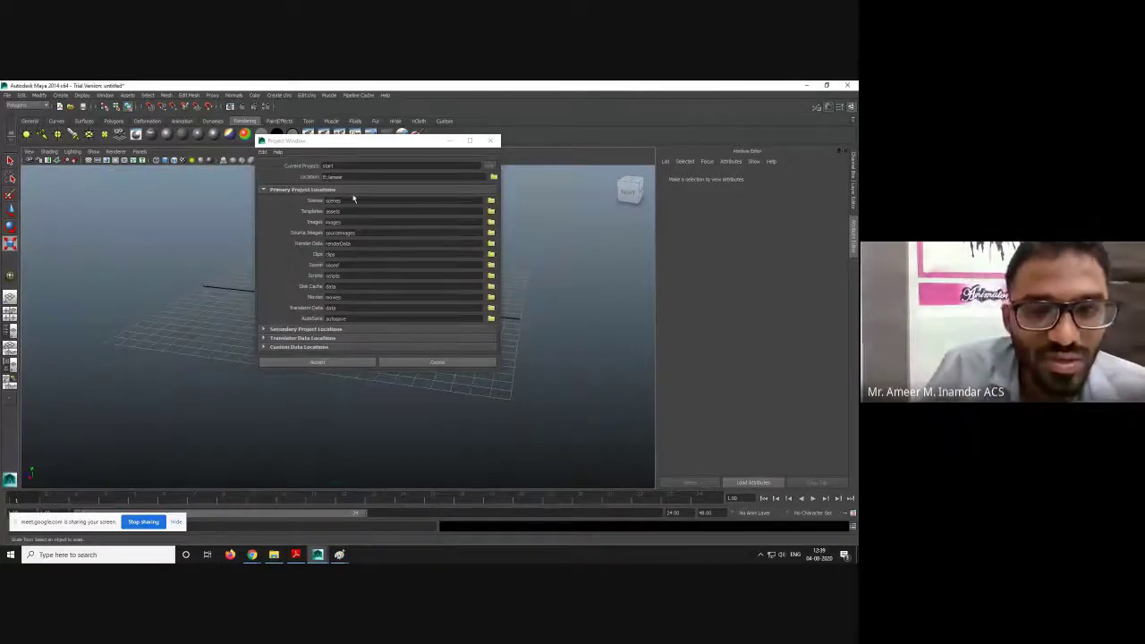
- Point out the Current Project name and the Location path of the new project
left_click(339, 166)
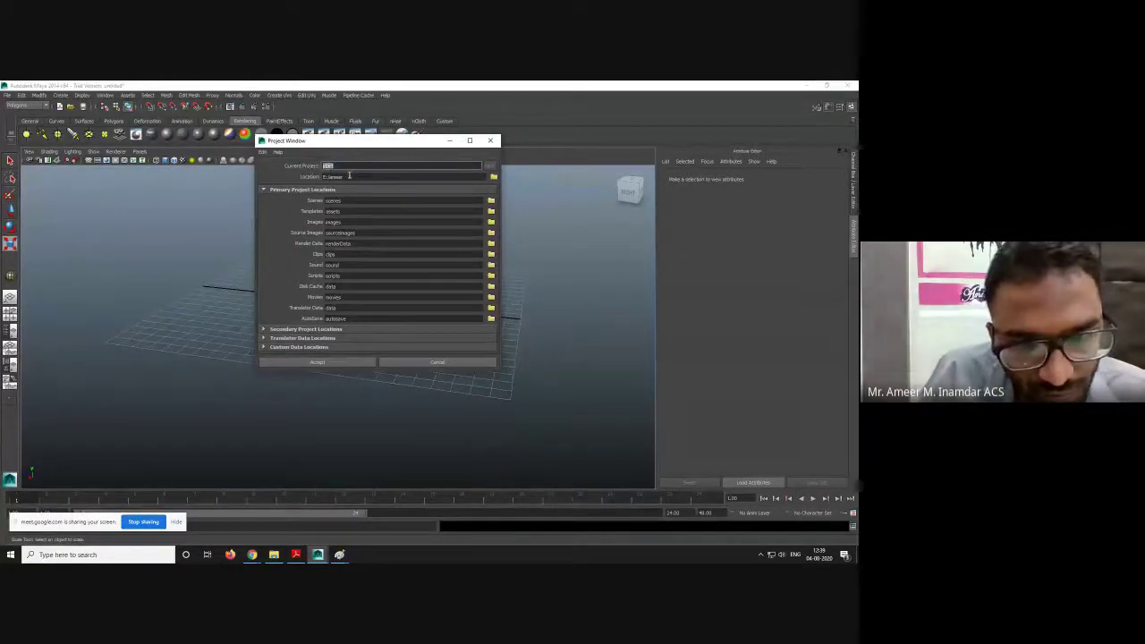
key("Tab")
left_click(343, 177)
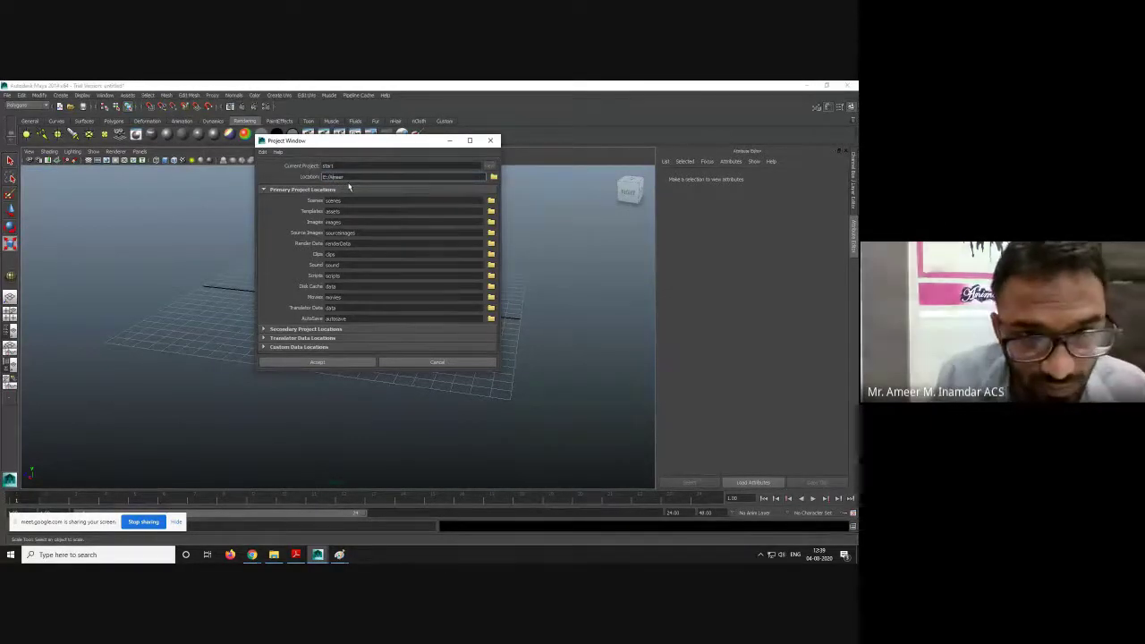
triple_click(349, 176)
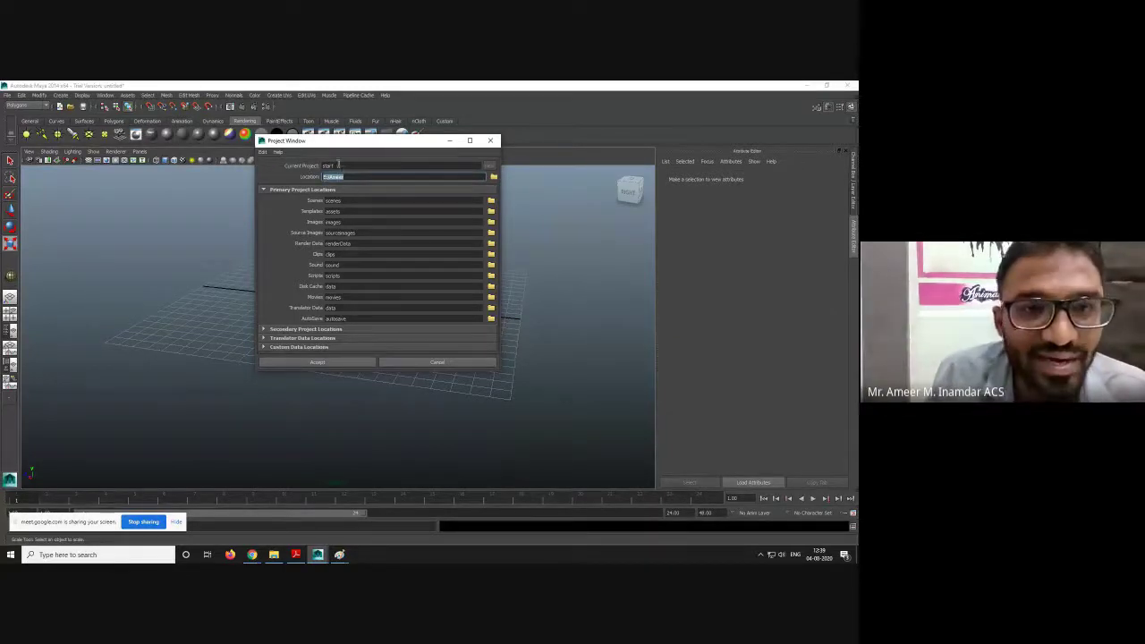
double_click(336, 165)
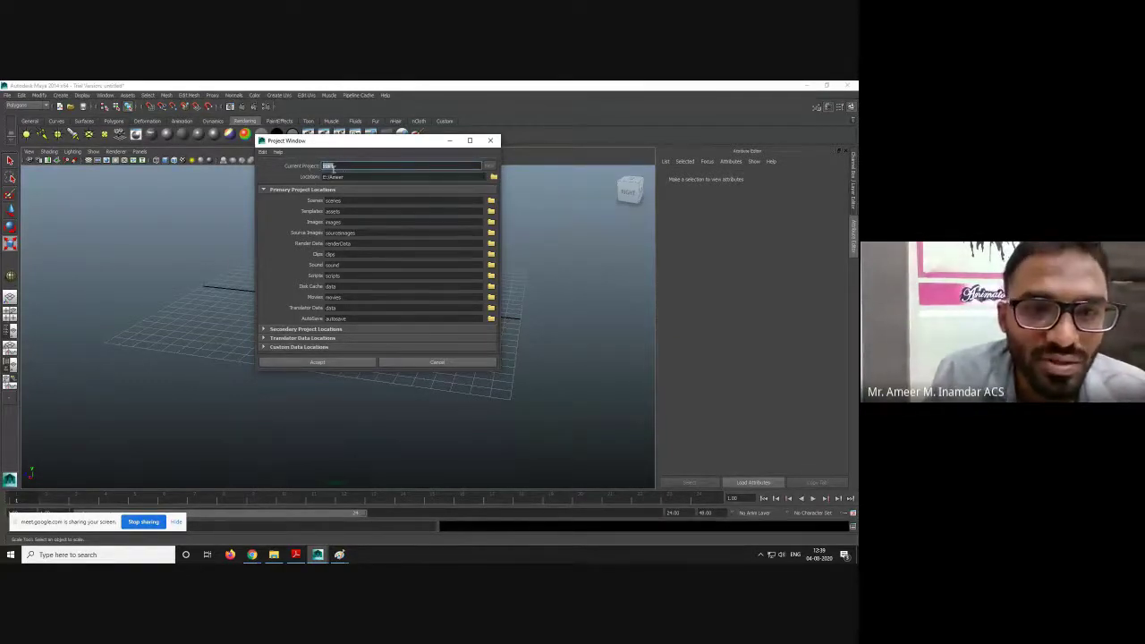
- Go through the Primary Project Locations from Scenes to AutoSave, then return to Scenes and Templates to examine their folder names
left_click(348, 202)
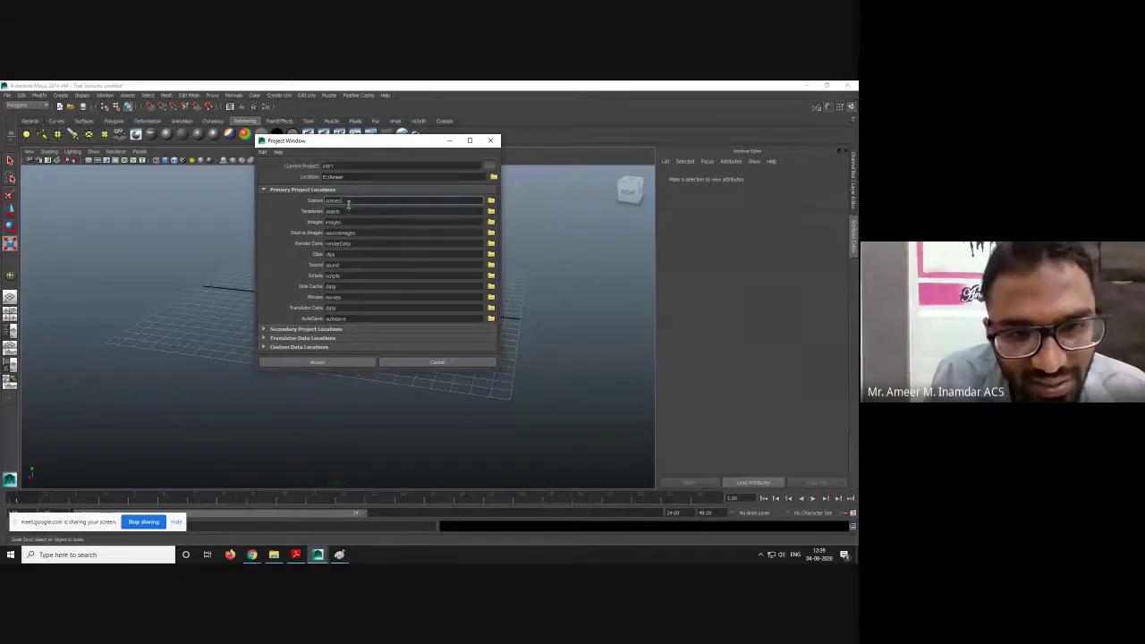
left_click(353, 223)
left_click(362, 233)
left_click(361, 244)
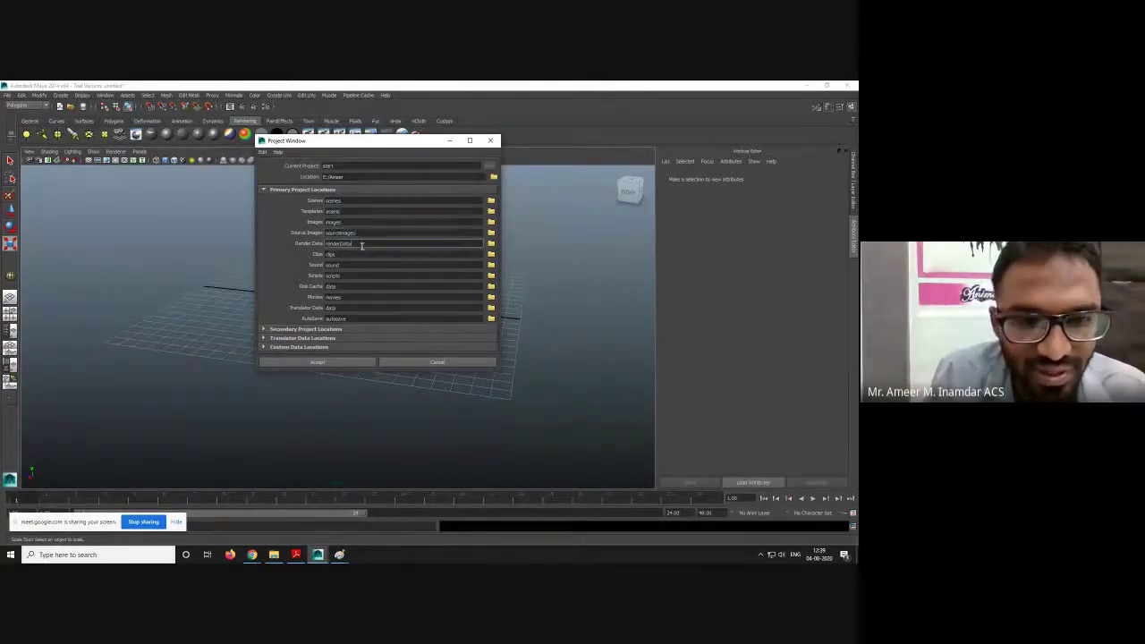
left_click(350, 254)
left_click(355, 266)
left_click(354, 276)
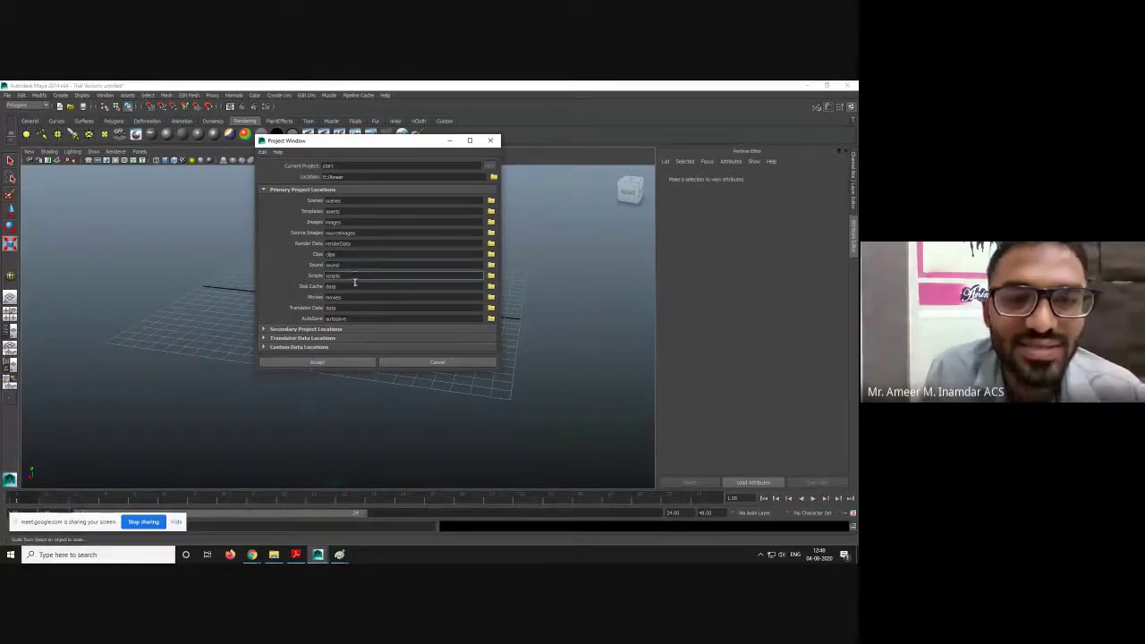
left_click(356, 286)
left_click(358, 297)
left_click(358, 308)
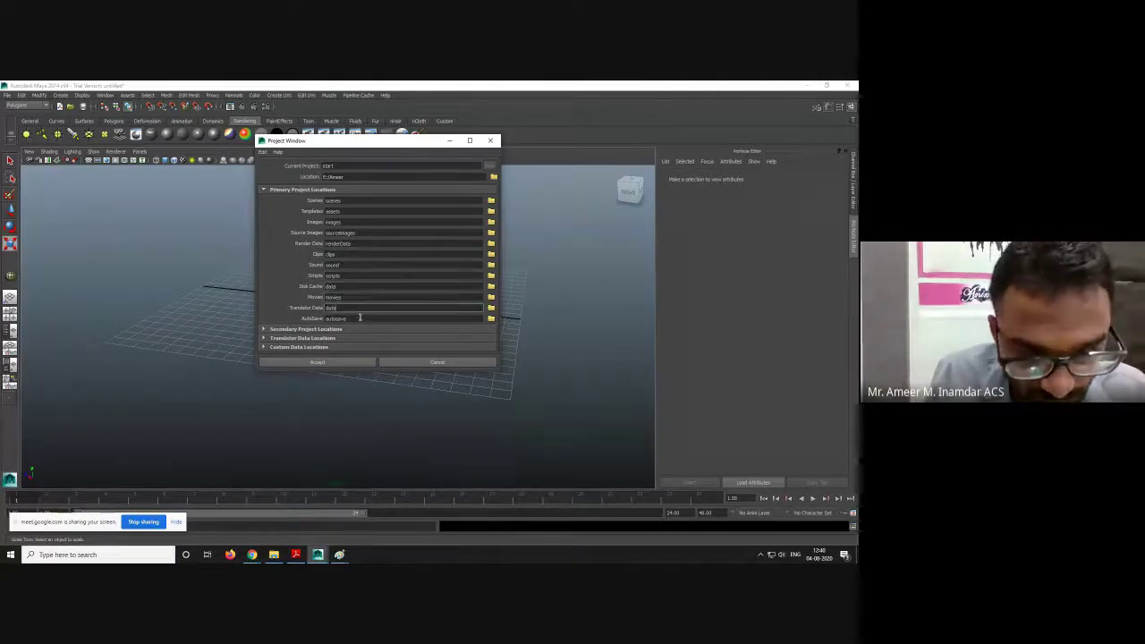
left_click(359, 318)
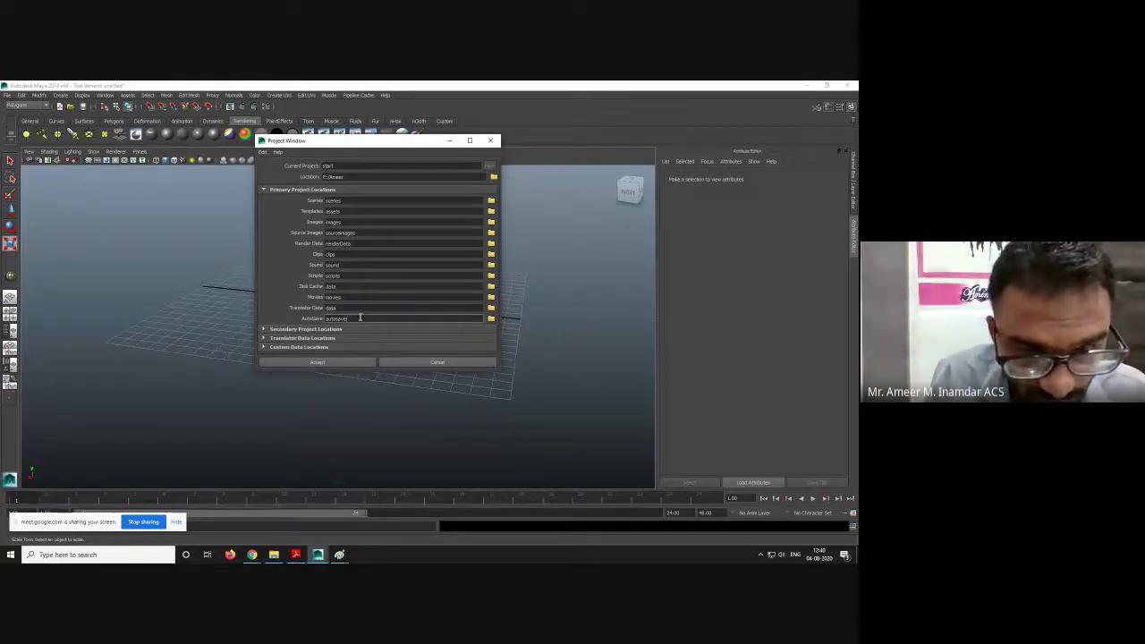
left_click(353, 201)
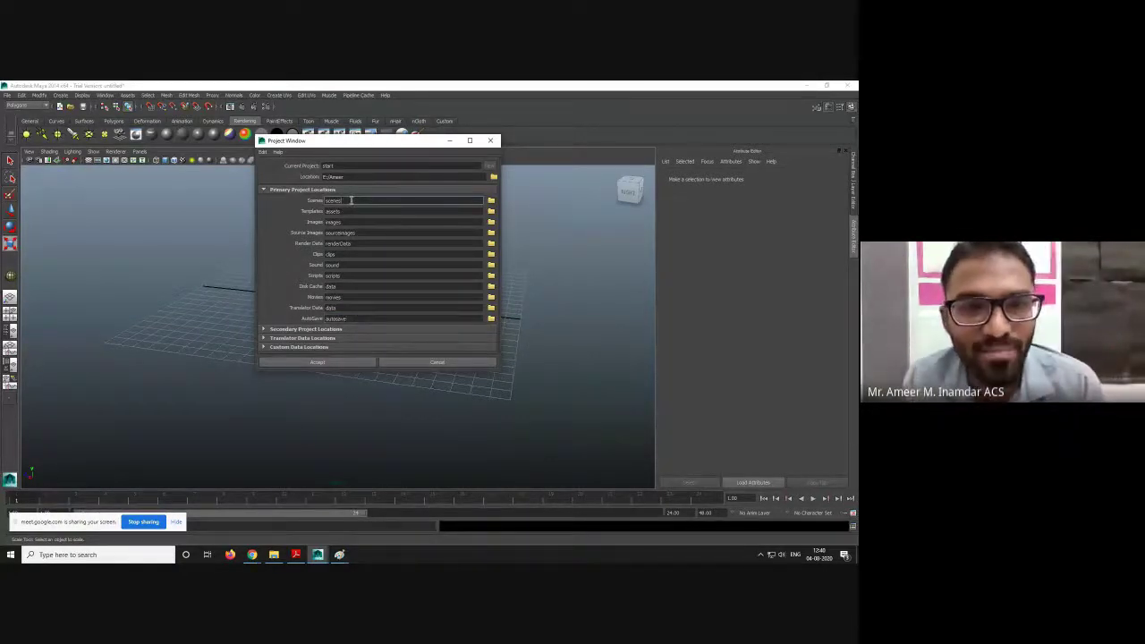
left_click(357, 211)
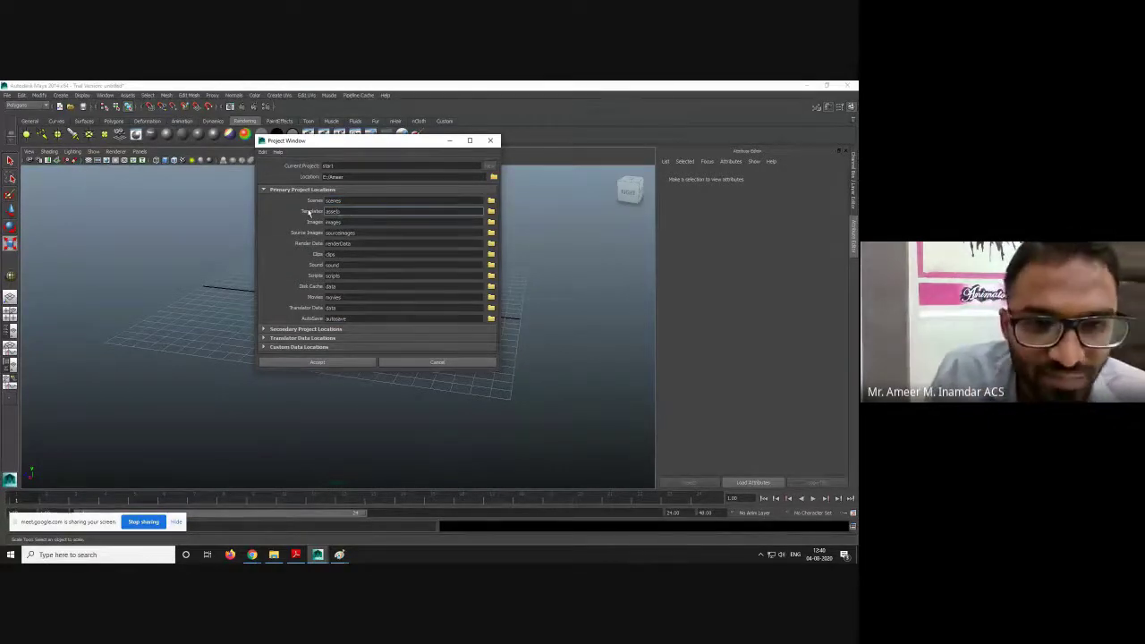
- Review the project's primary locations for images, source images, render data, clips and sound, including the timeline's sound and playblast options
left_click(357, 221)
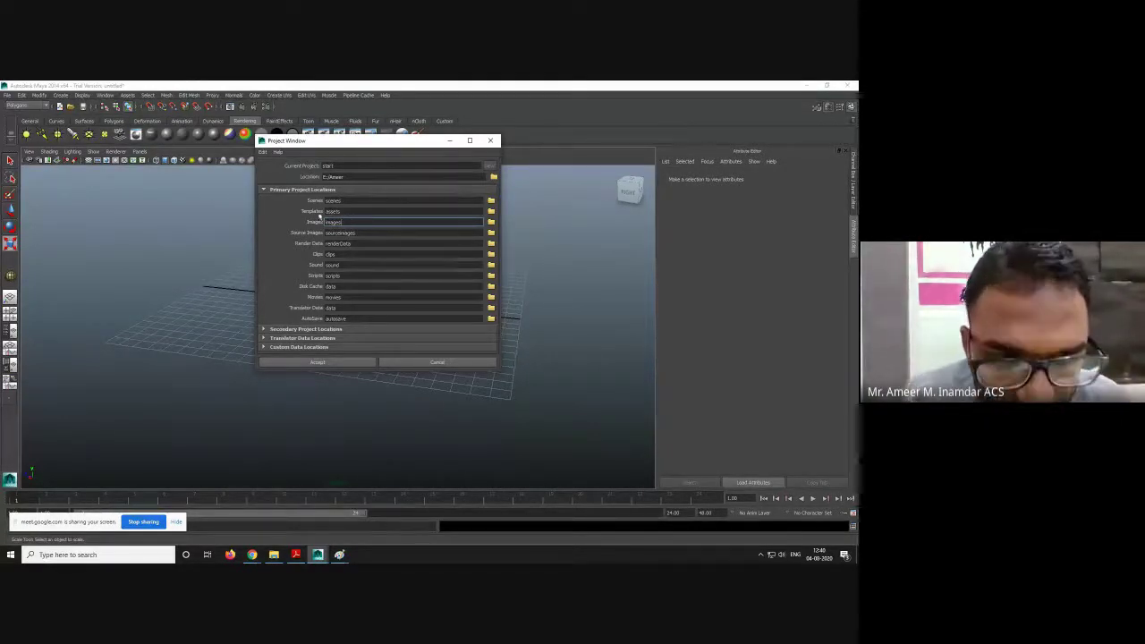
left_click(375, 233)
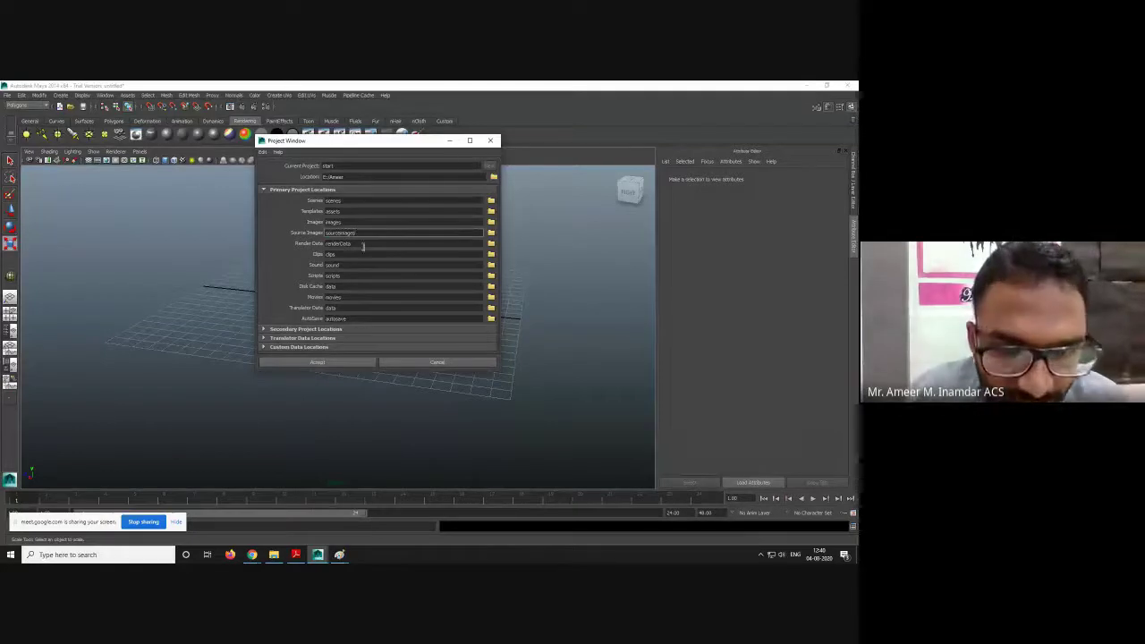
left_click(364, 242)
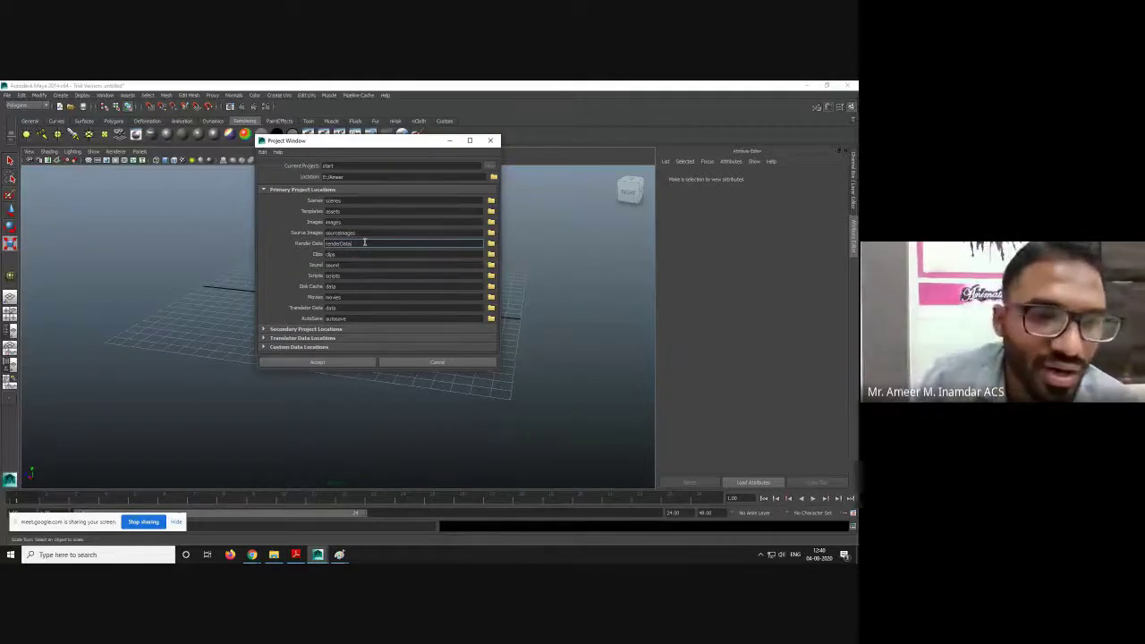
left_click(347, 254)
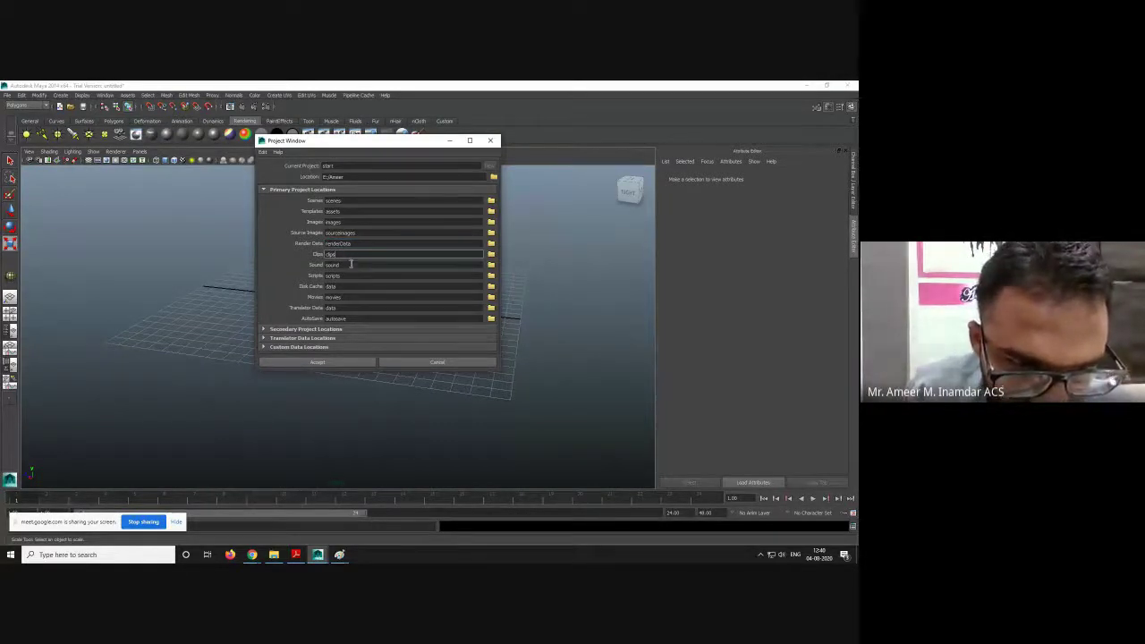
left_click(351, 265)
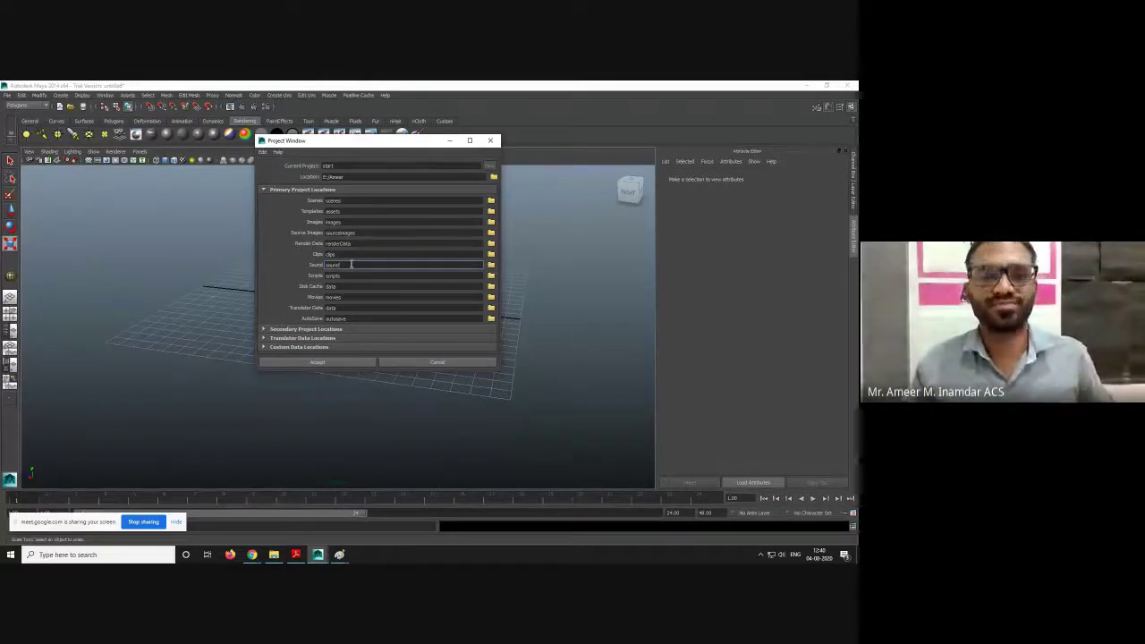
double_click(351, 265)
right_click(369, 497)
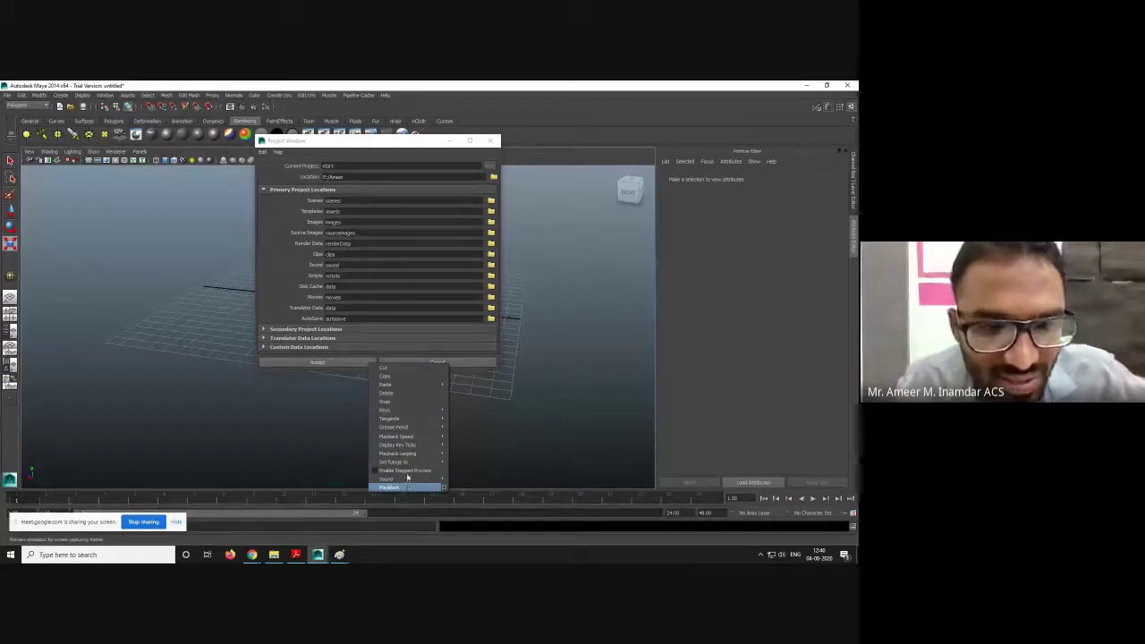
left_click(341, 254)
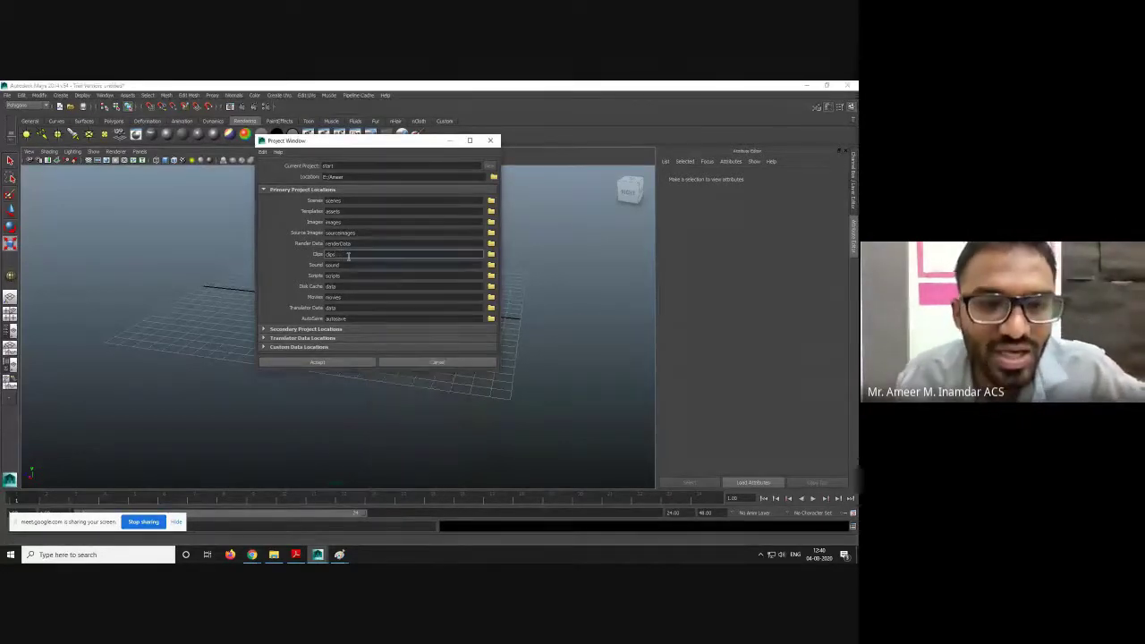
left_click(351, 265)
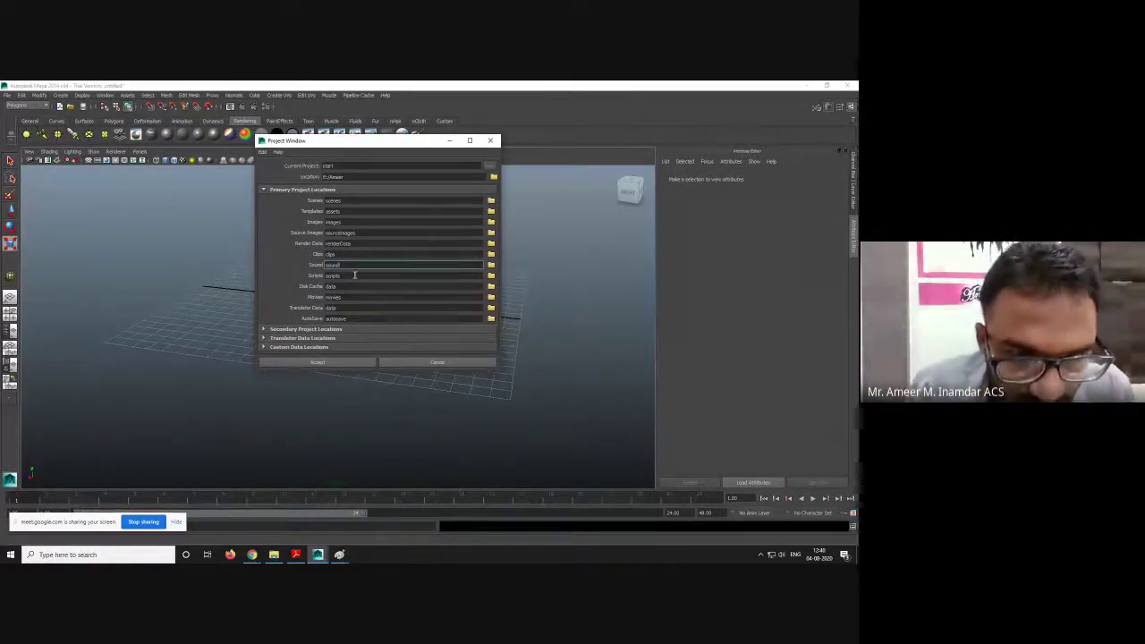
left_click(355, 275)
left_click(348, 265)
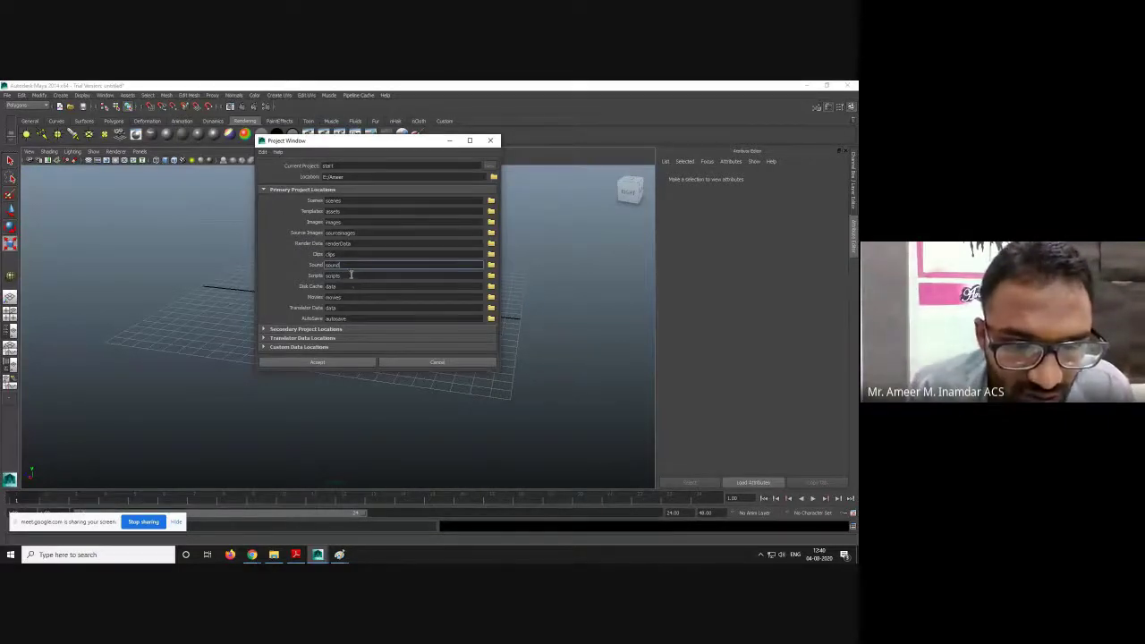
- Examine the project's folder locations for scripts, disk cache, movies, translator data and autosave
left_click(352, 276)
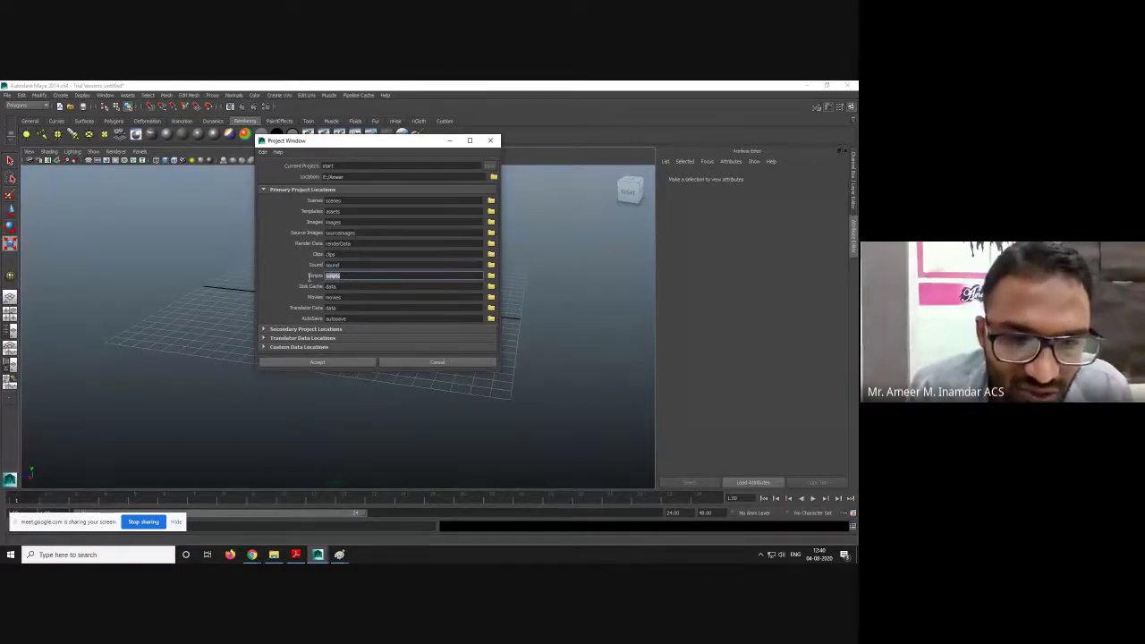
left_click(344, 286)
left_click(324, 277)
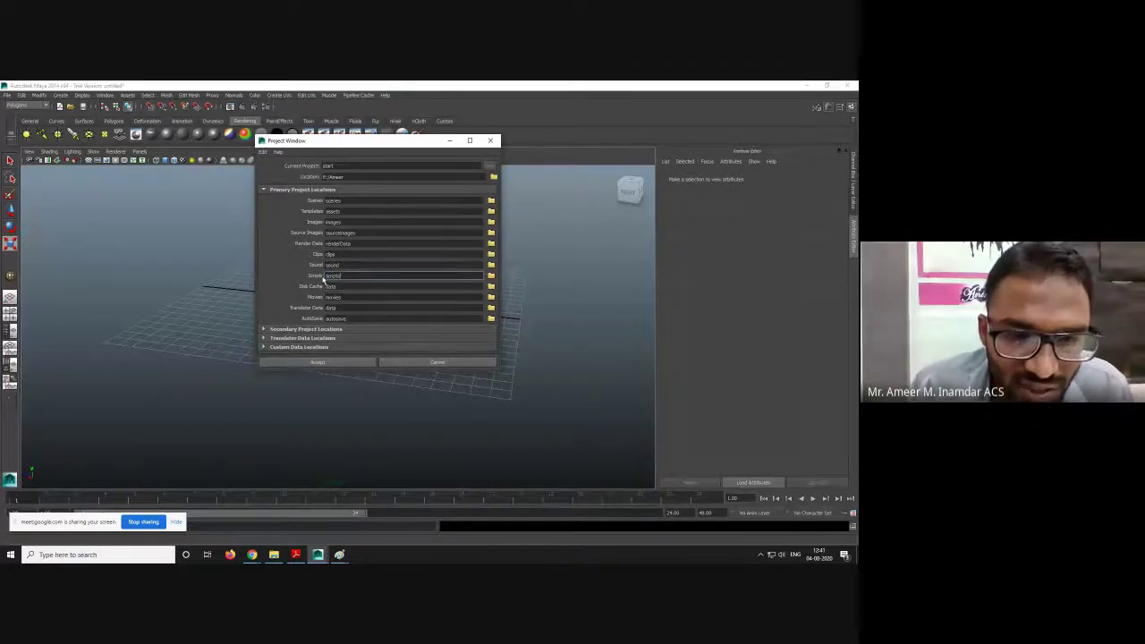
left_click(342, 287)
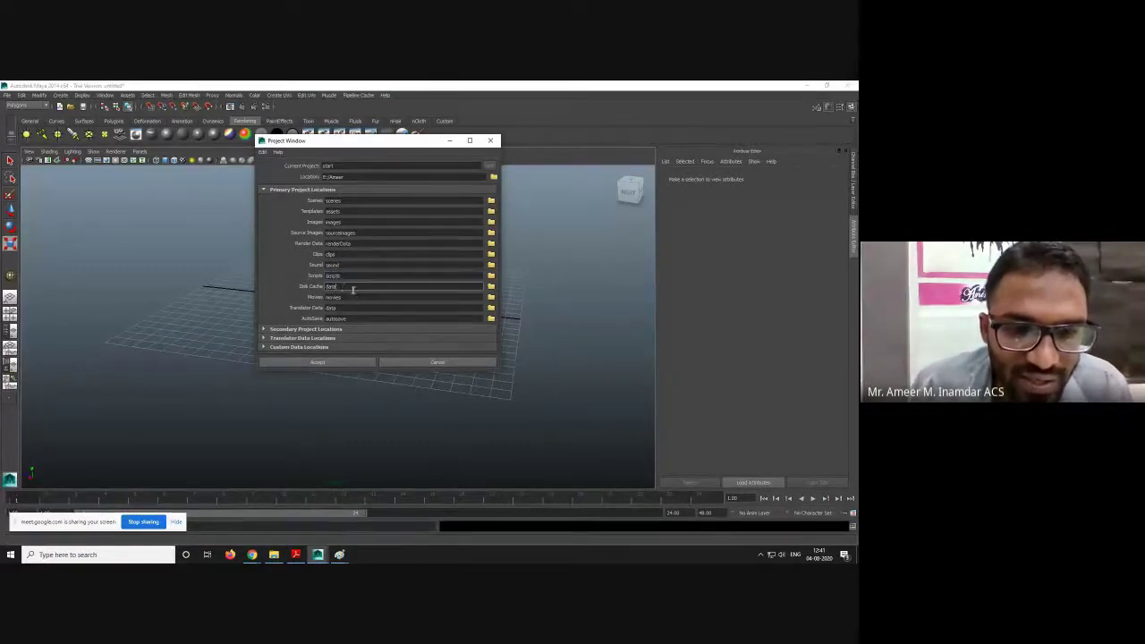
left_click(344, 275)
double_click(345, 275)
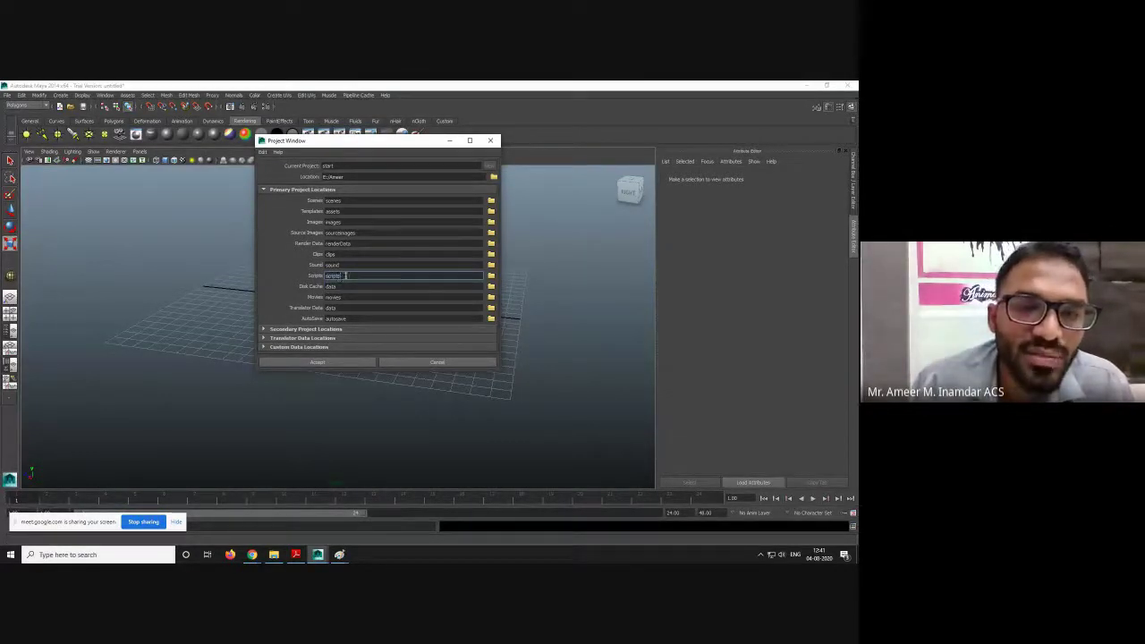
left_click(350, 286)
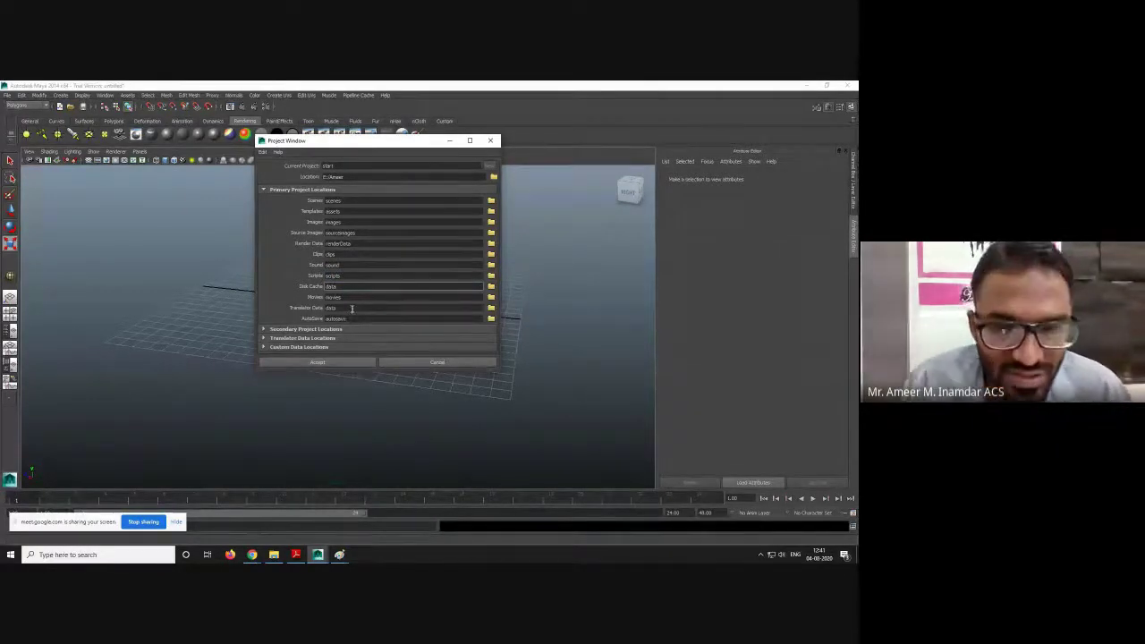
left_click(355, 297)
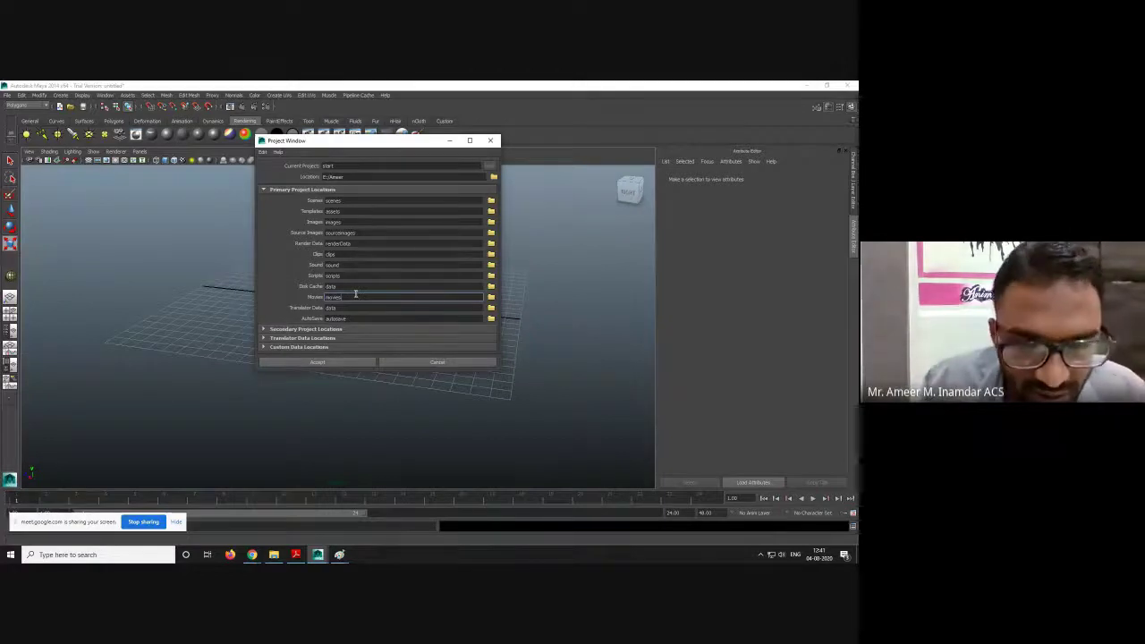
left_click(340, 308)
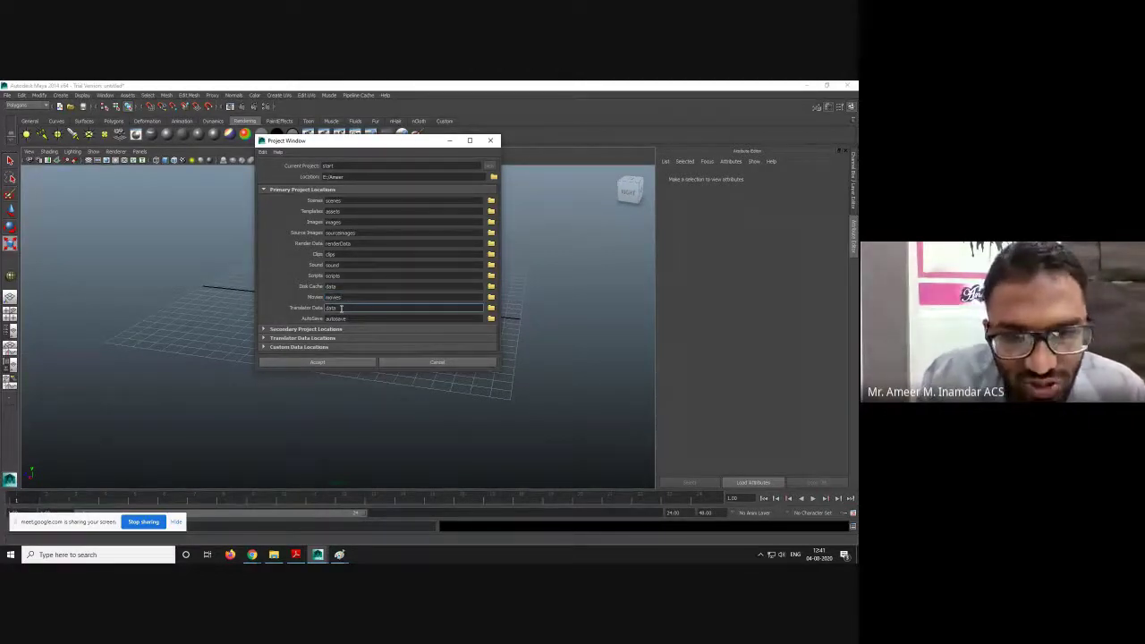
left_click(356, 319)
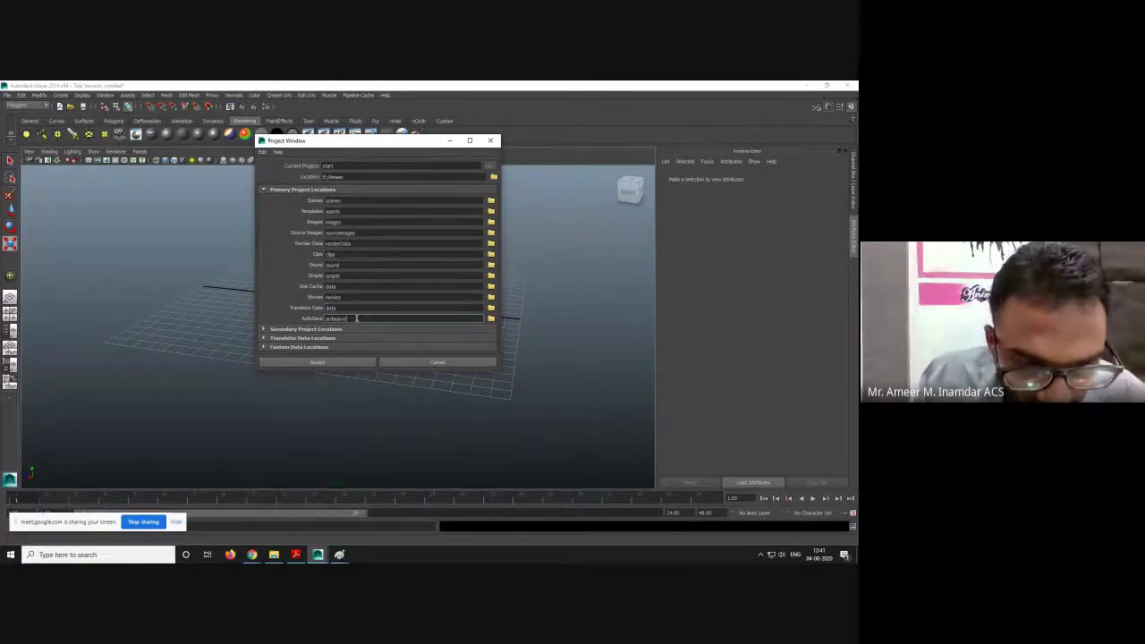
left_click_drag(356, 318, 294, 326)
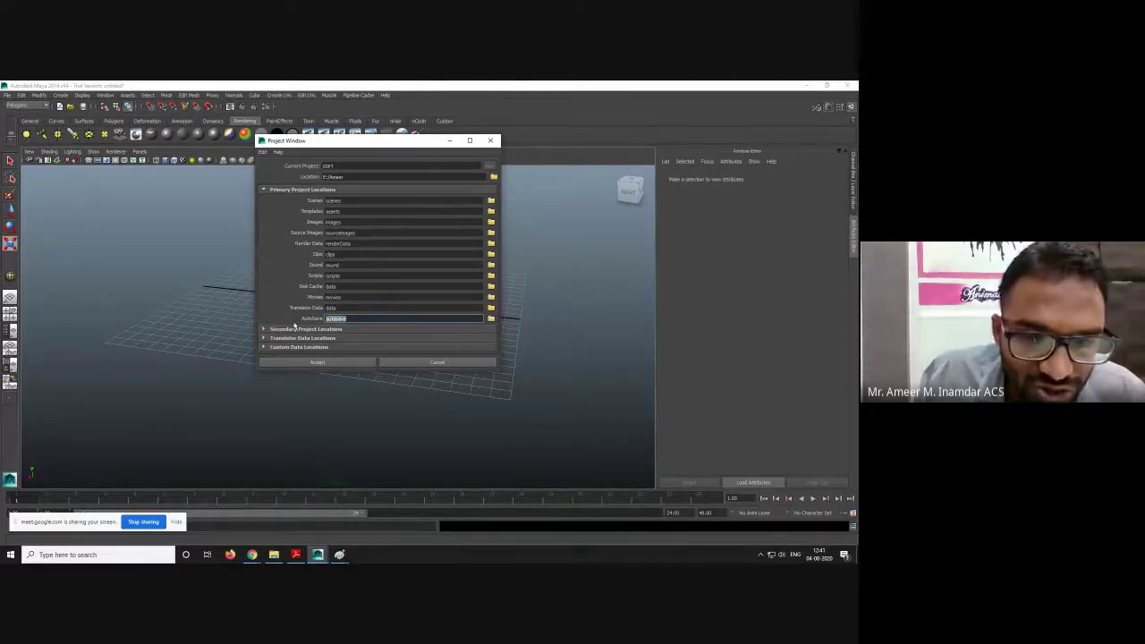
left_click(345, 309)
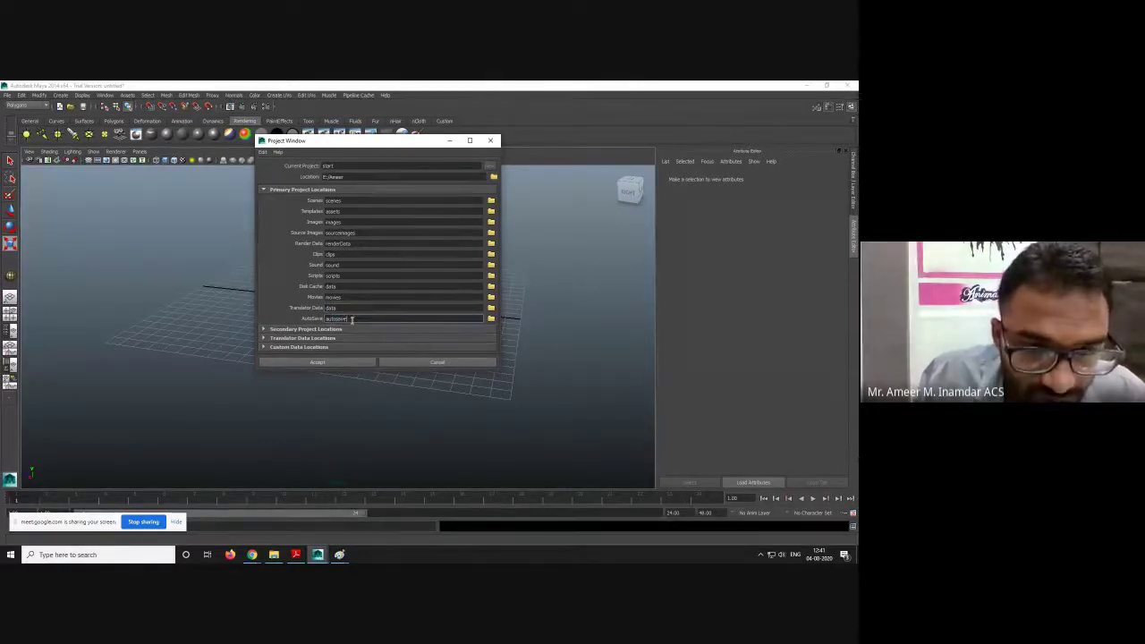
- Set the undo queue to Infinite in the preferences
left_click(105, 95)
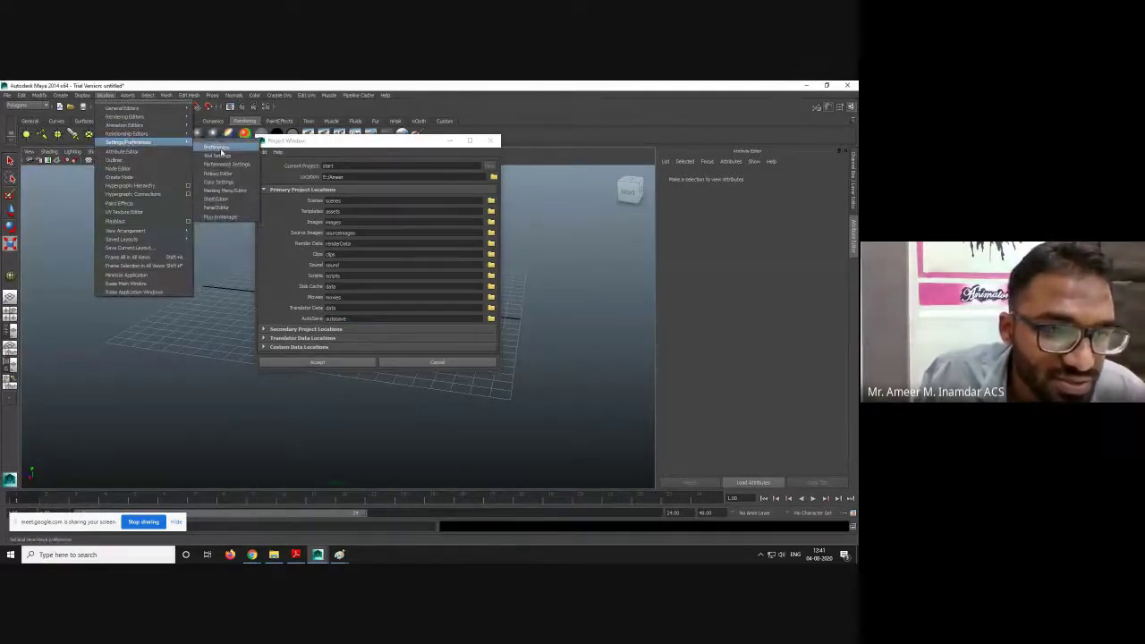
left_click(218, 185)
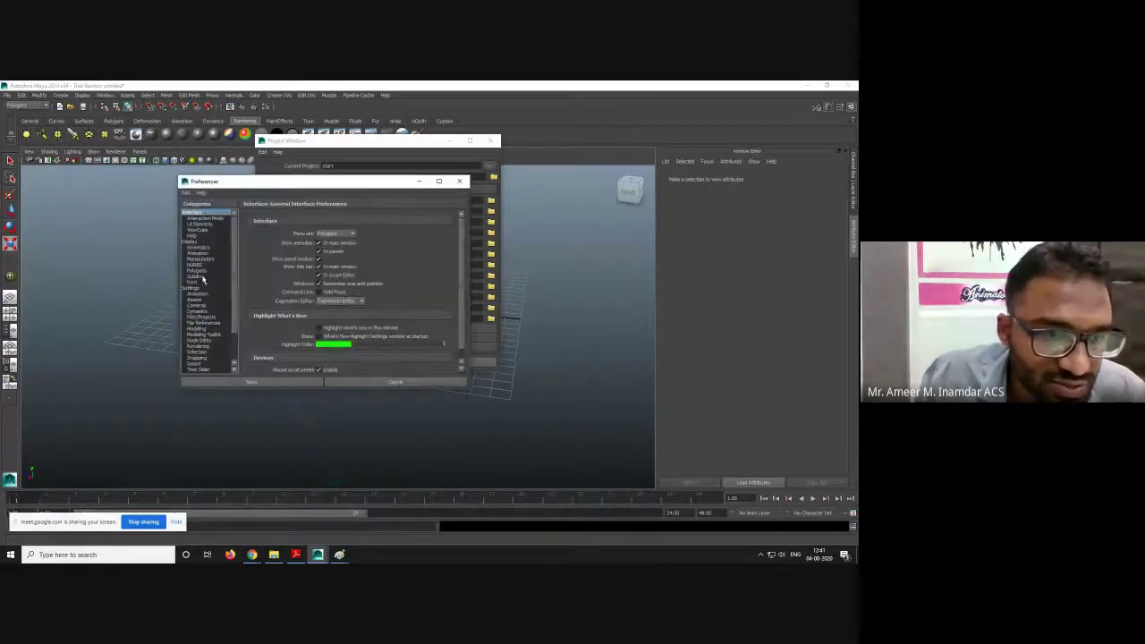
scroll(204, 280, "down", 3)
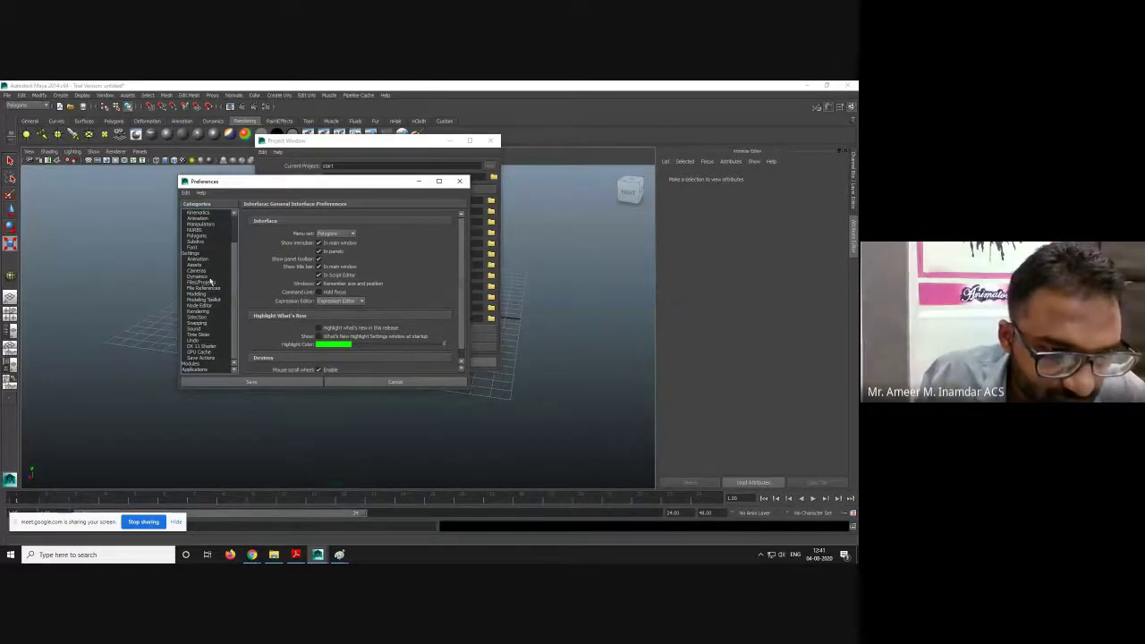
left_click(215, 359)
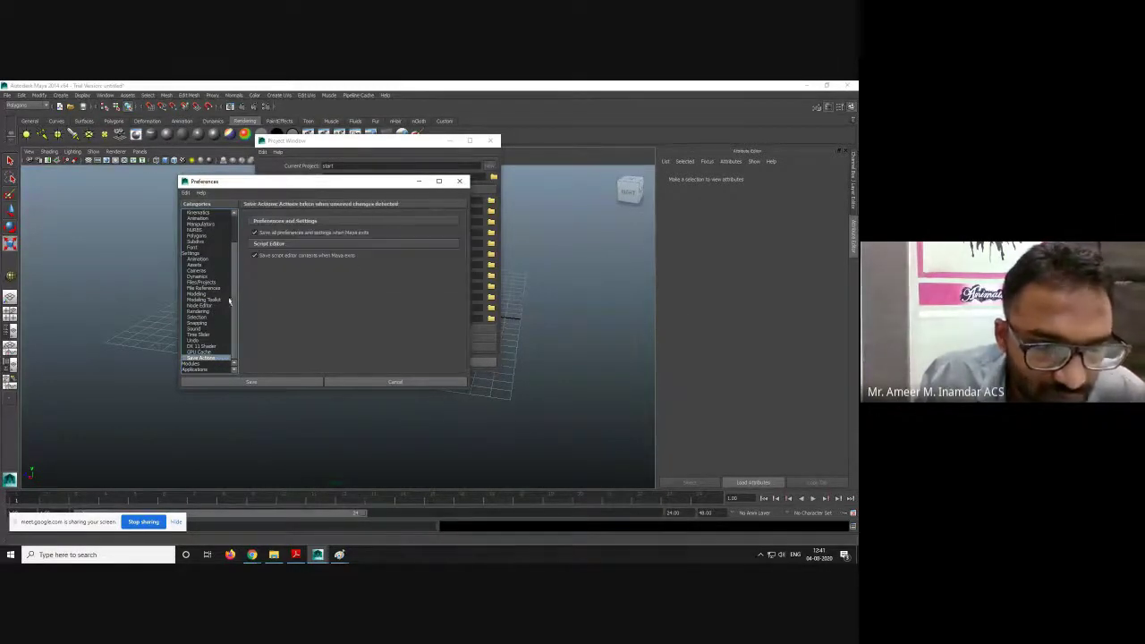
left_click(211, 352)
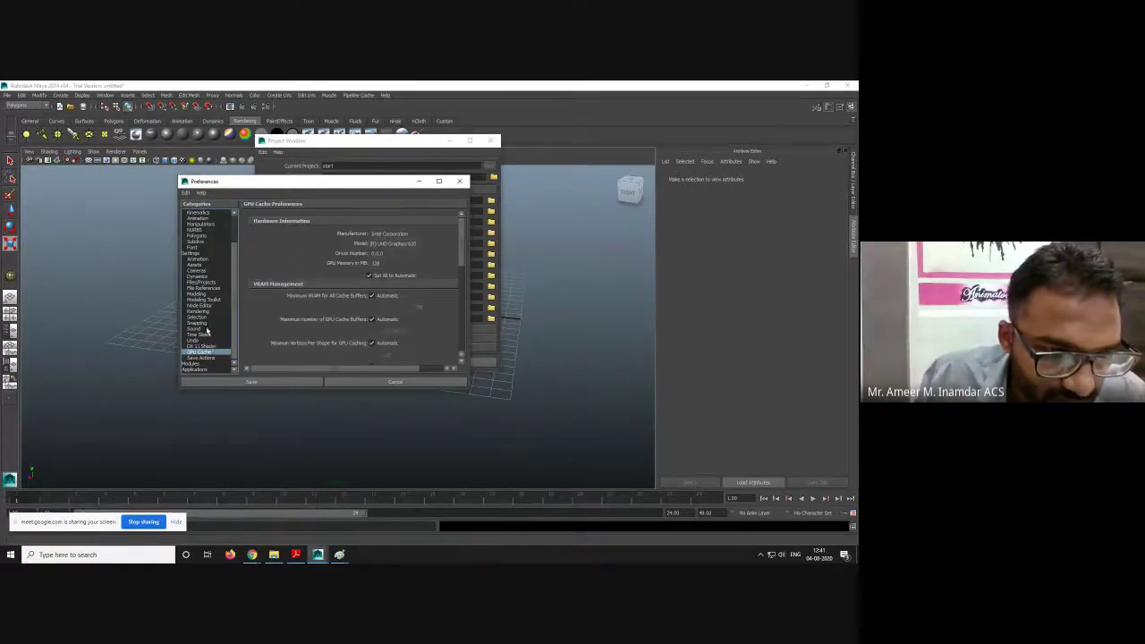
left_click(207, 329)
left_click(205, 335)
left_click(203, 340)
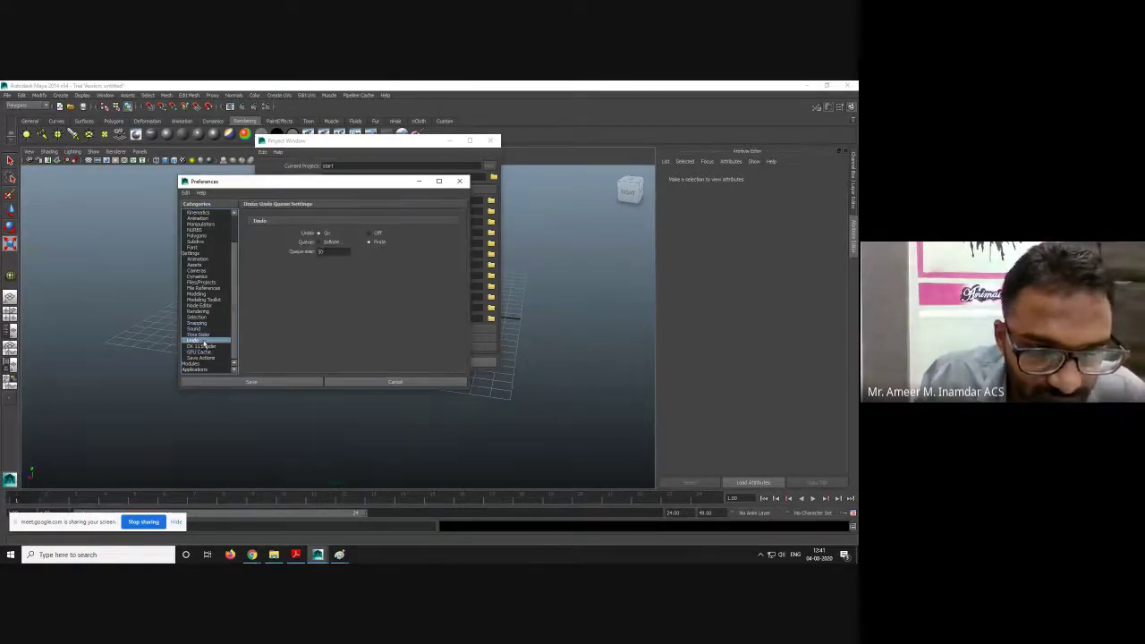
left_click(326, 242)
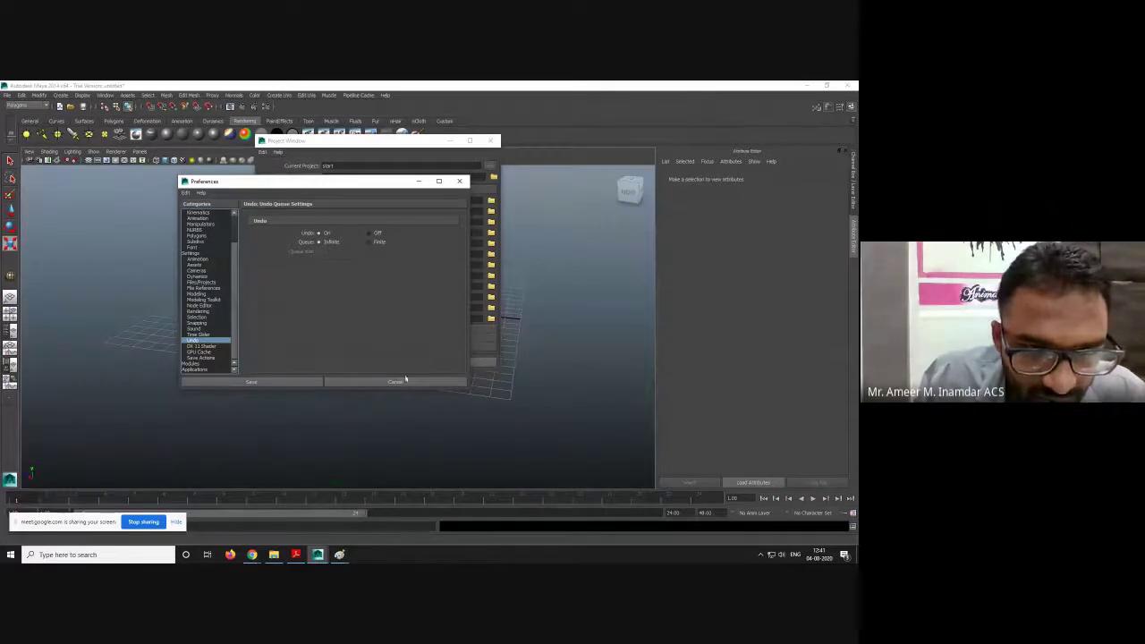
- Enable AutoSave in the Files/Projects preferences and save the preferences
left_click(202, 282)
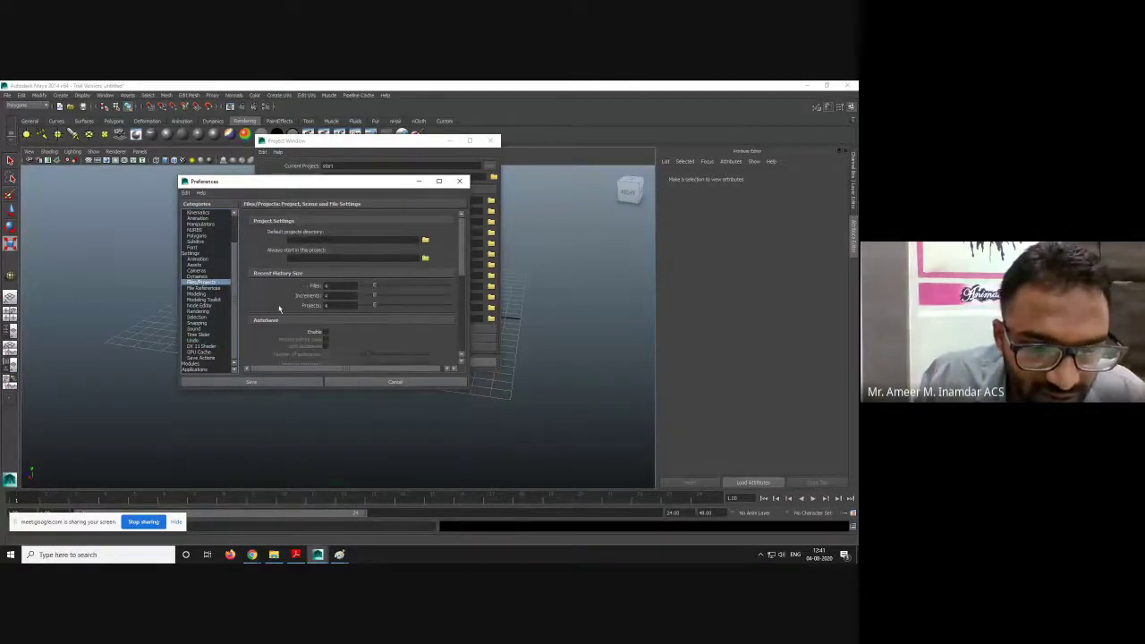
scroll(333, 304, "down", 2)
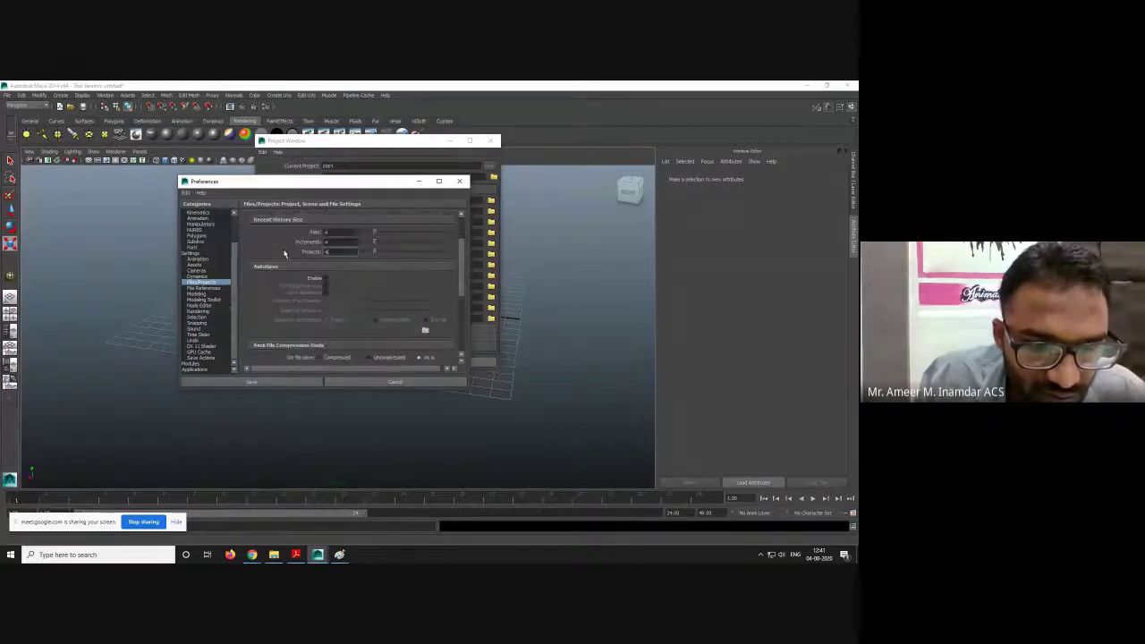
left_click(324, 279)
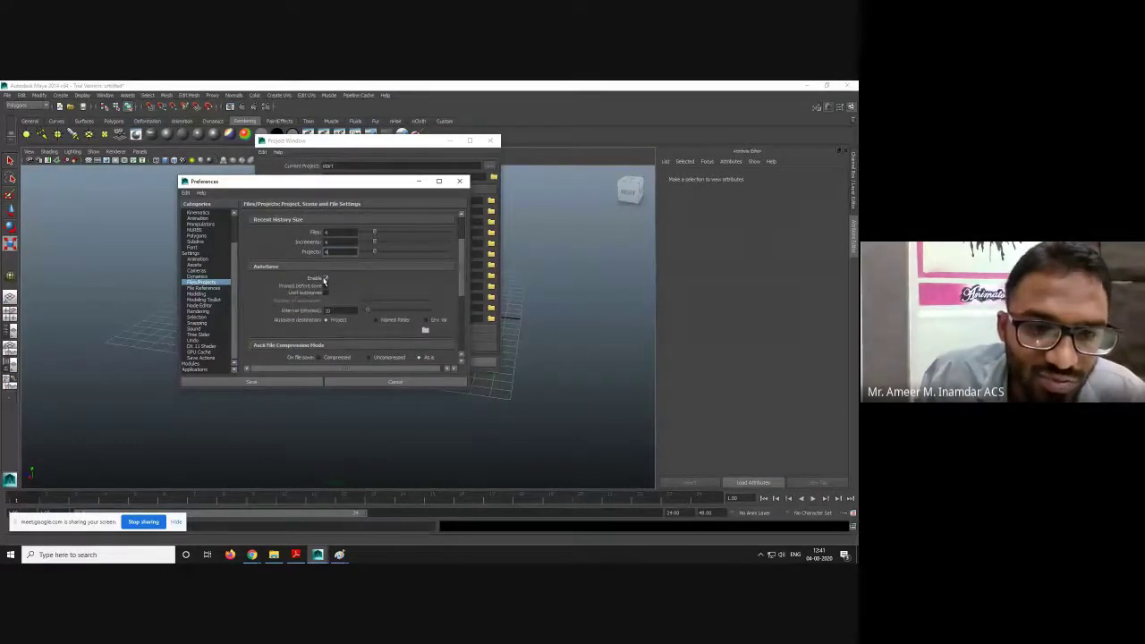
double_click(327, 310)
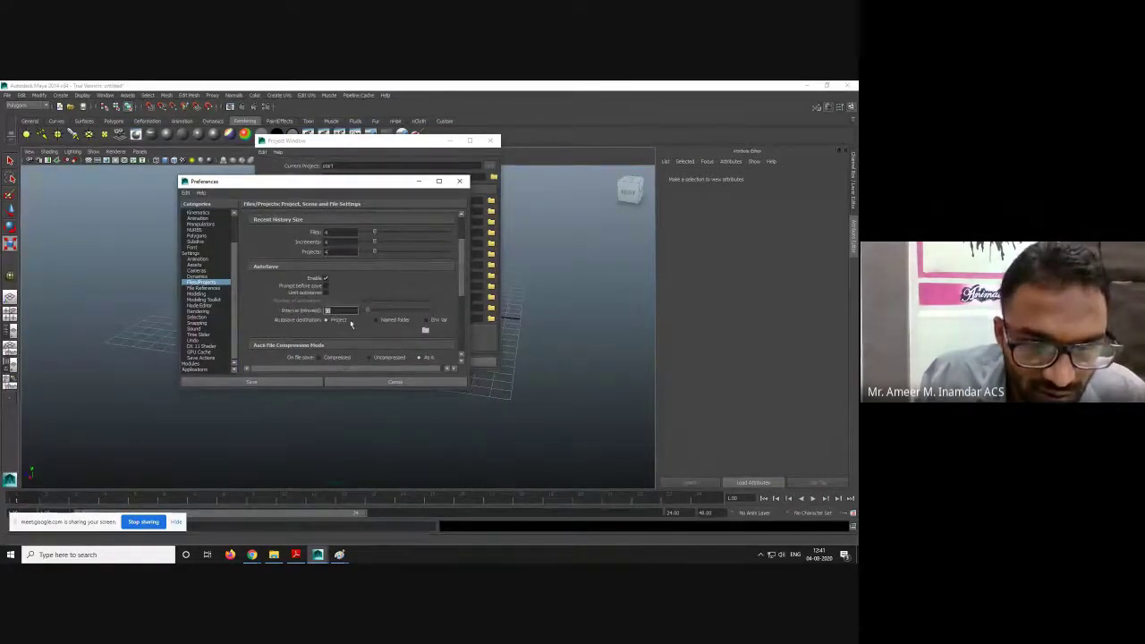
left_click(284, 383)
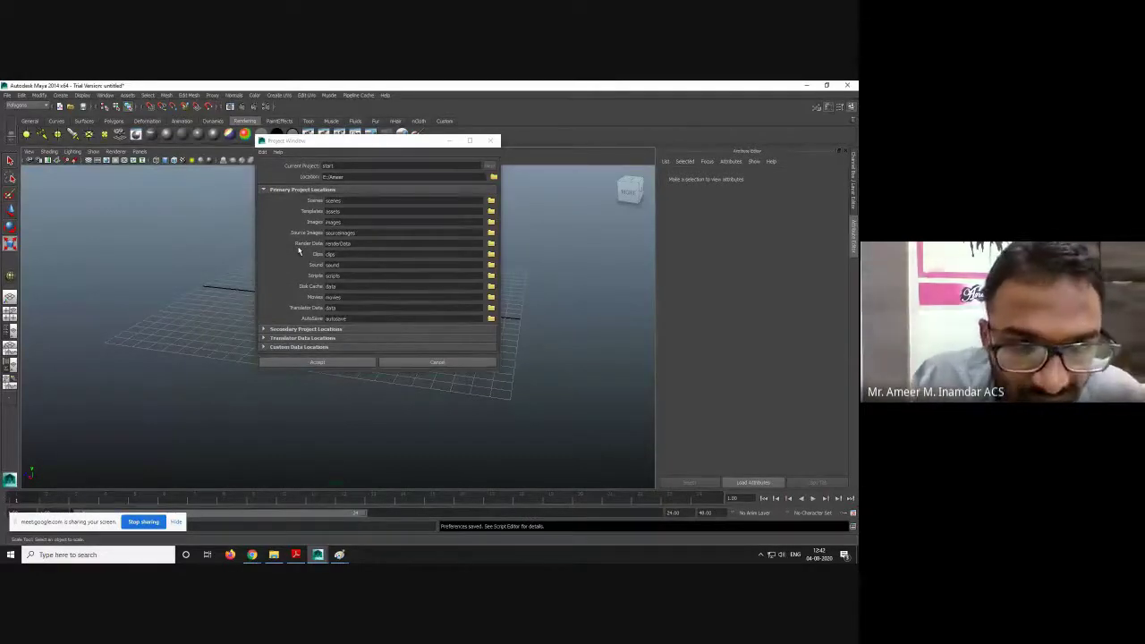
- Check the project name and location, and accept the "start" project with its listed folder locations
left_click(334, 176)
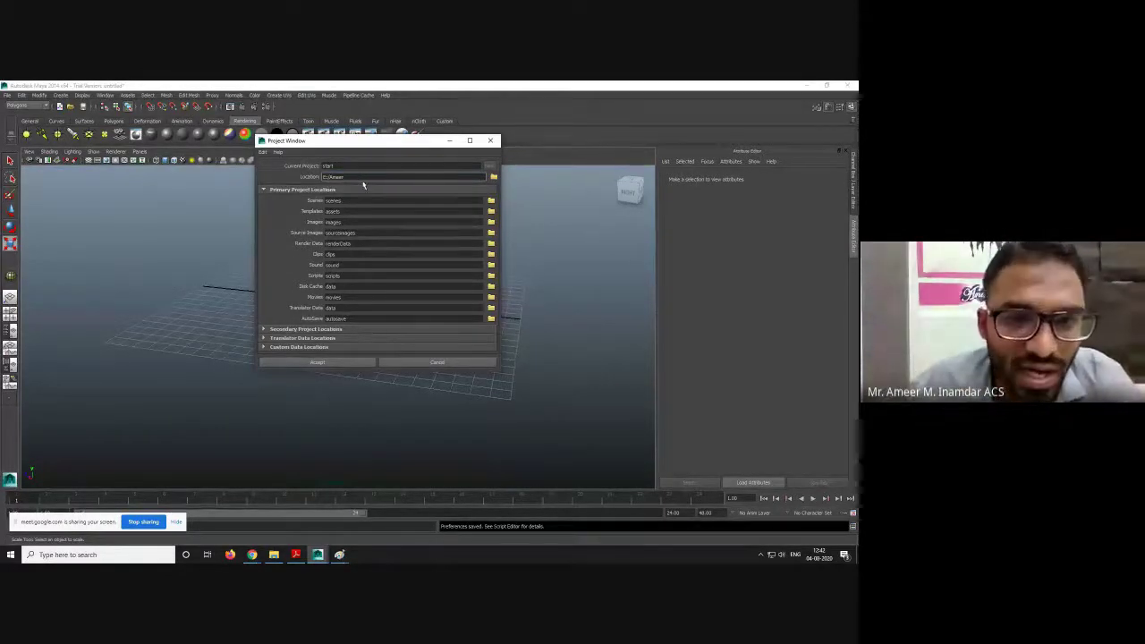
left_click(357, 165)
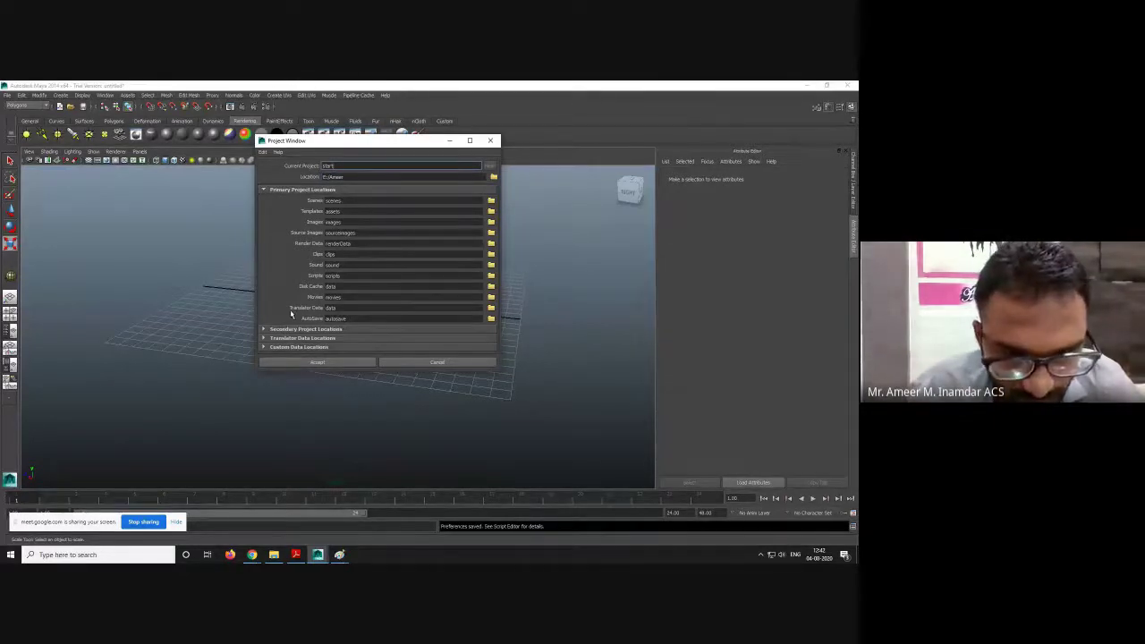
left_click(342, 362)
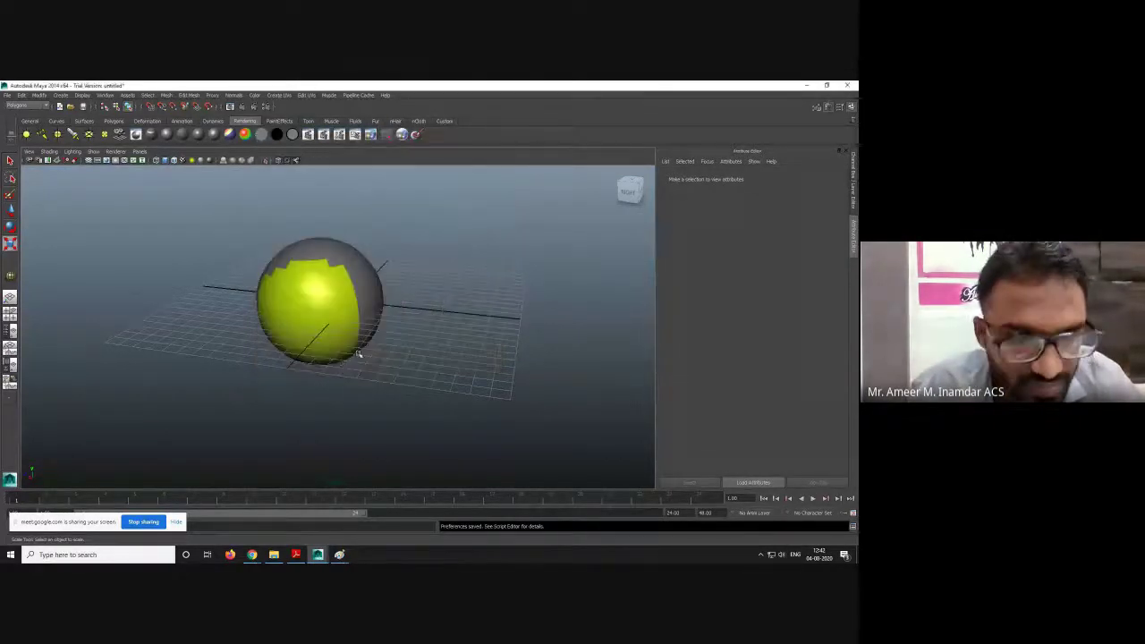
- Save the scene as "basic study" in the scenes folder of the current project
left_click(7, 95)
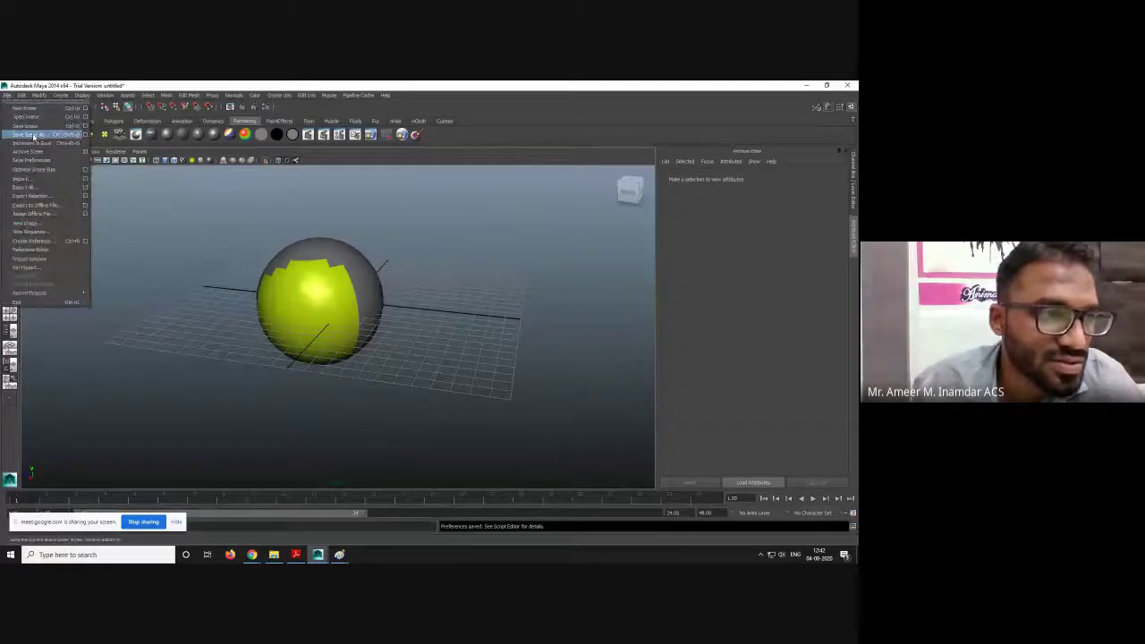
left_click(29, 134)
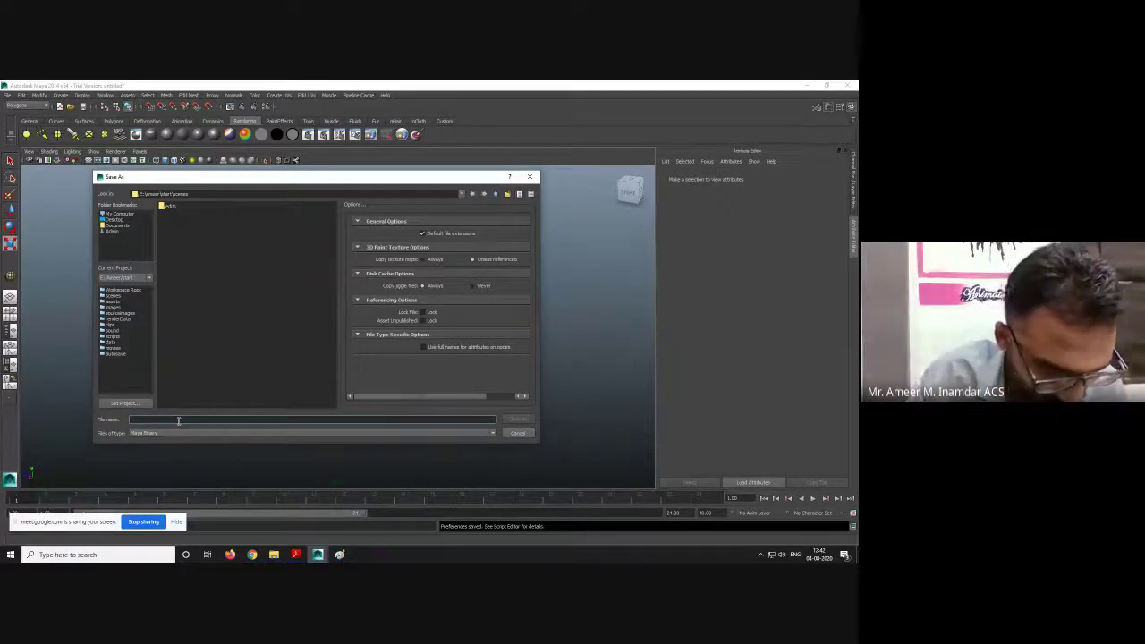
type("basic")
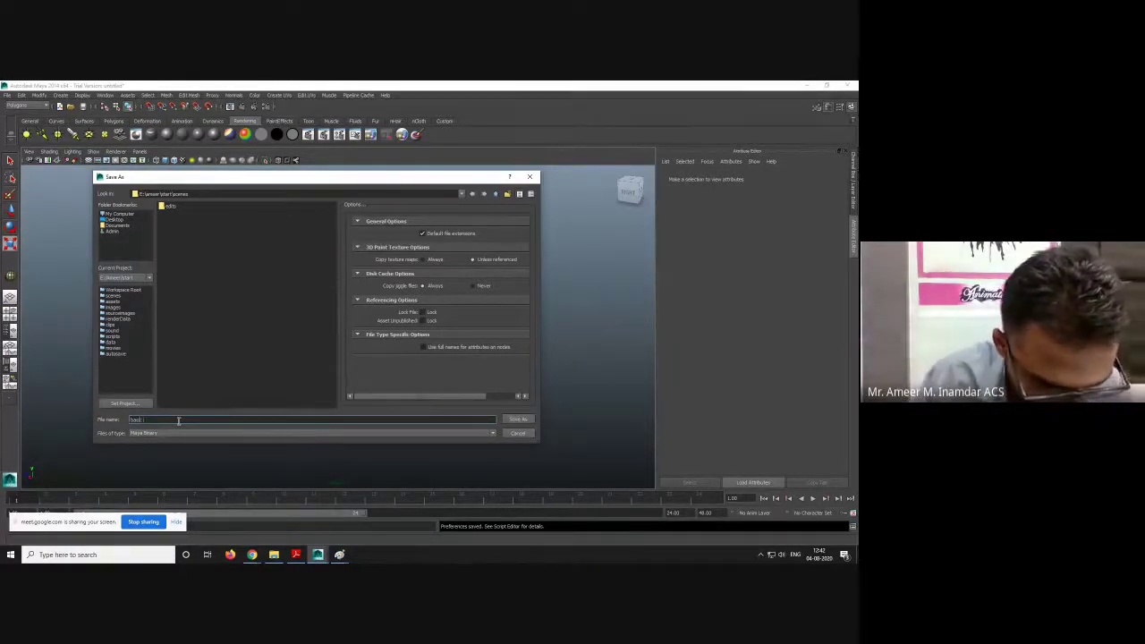
type(" studi")
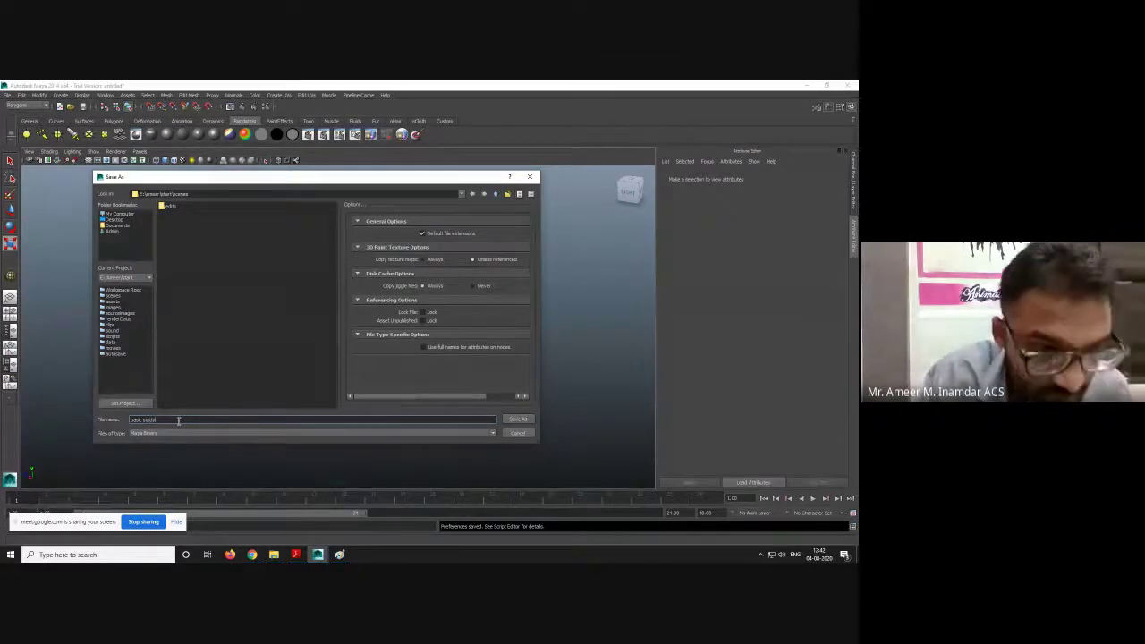
key("Return")
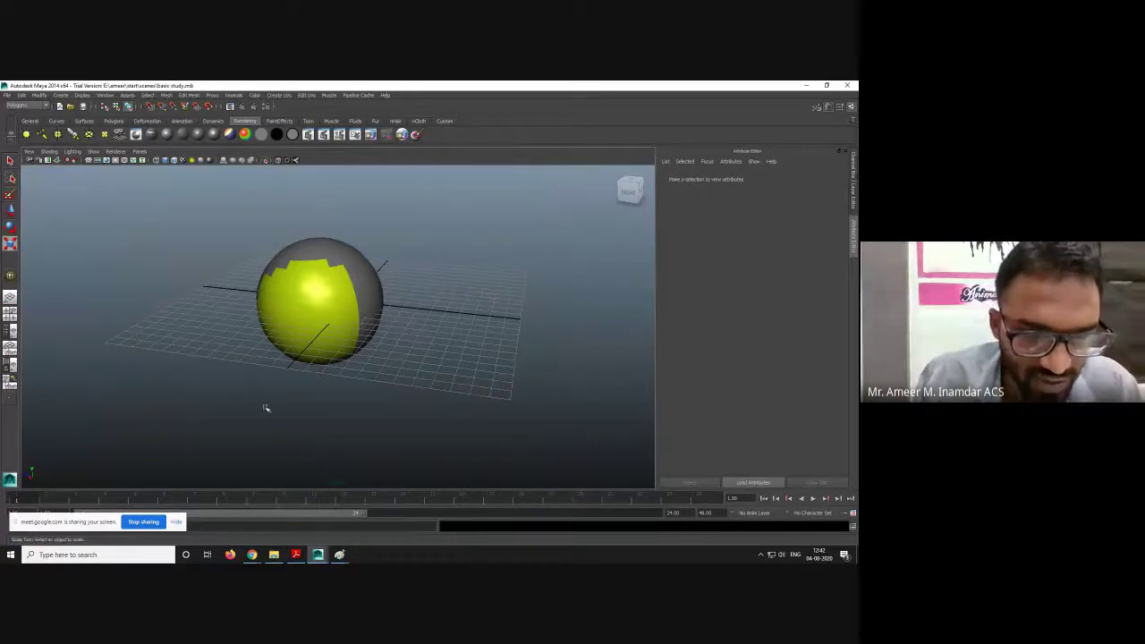
left_click(309, 289)
key("r")
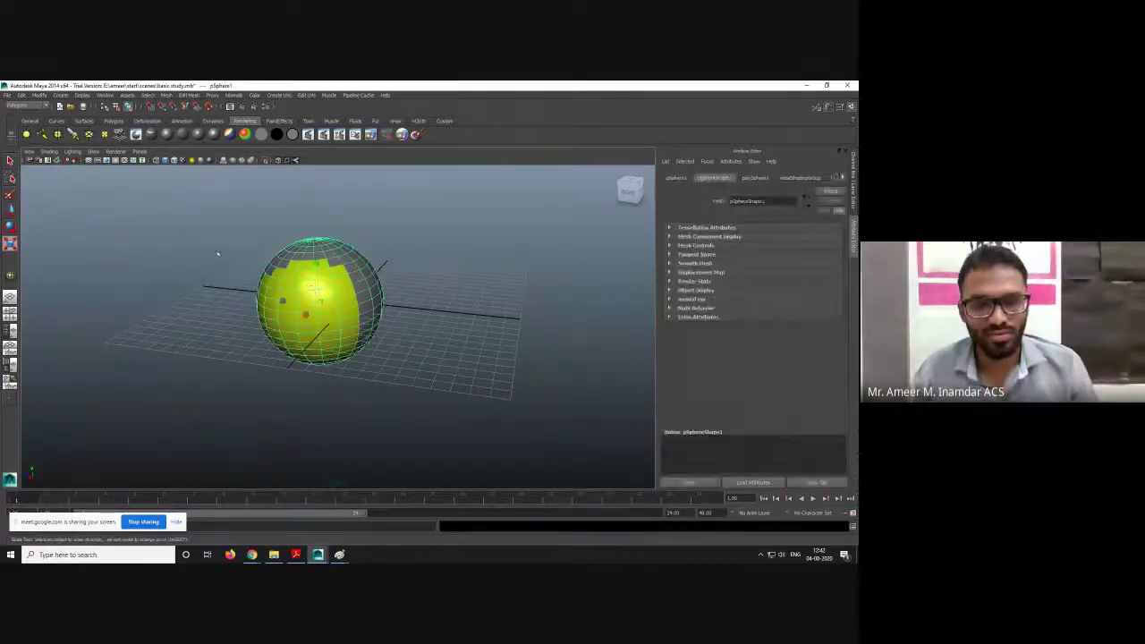
left_click(398, 403)
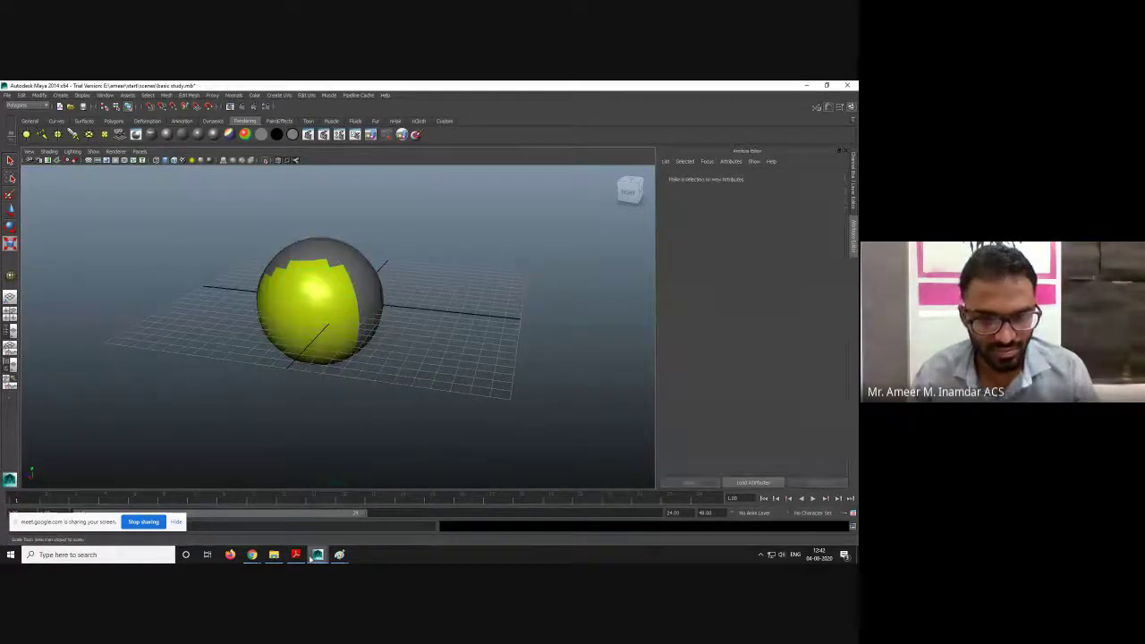
- Switch to the syllabus PDF in Adobe Reader and review the Unit I and Unit II topics of 3D Production (Autodesk Maya)
mouse_move(251, 557)
left_click(251, 516)
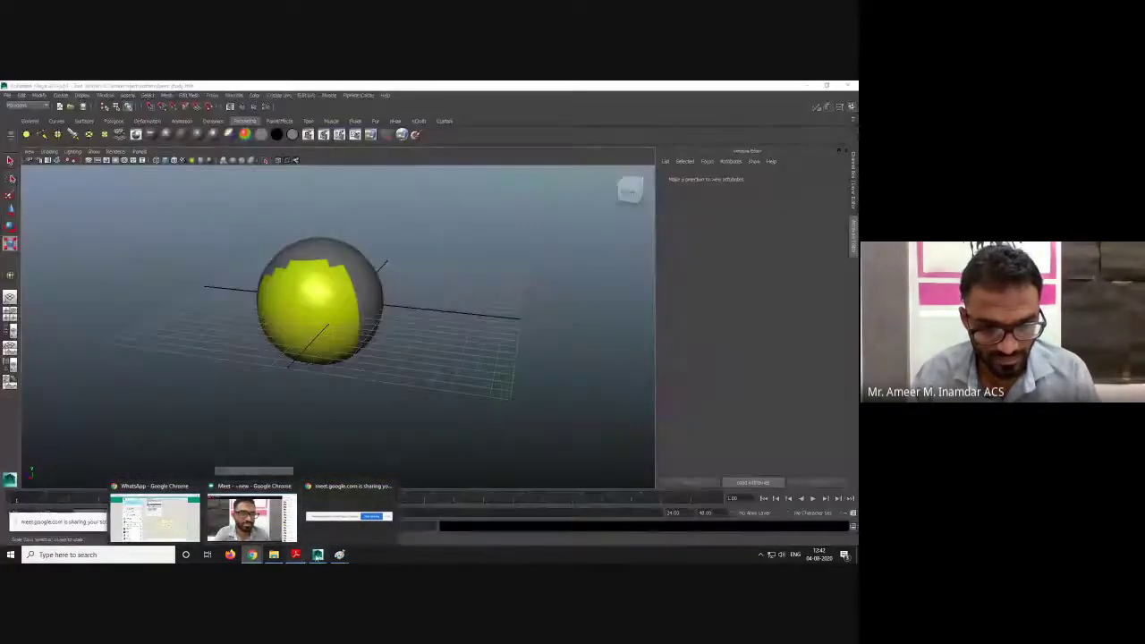
mouse_move(317, 553)
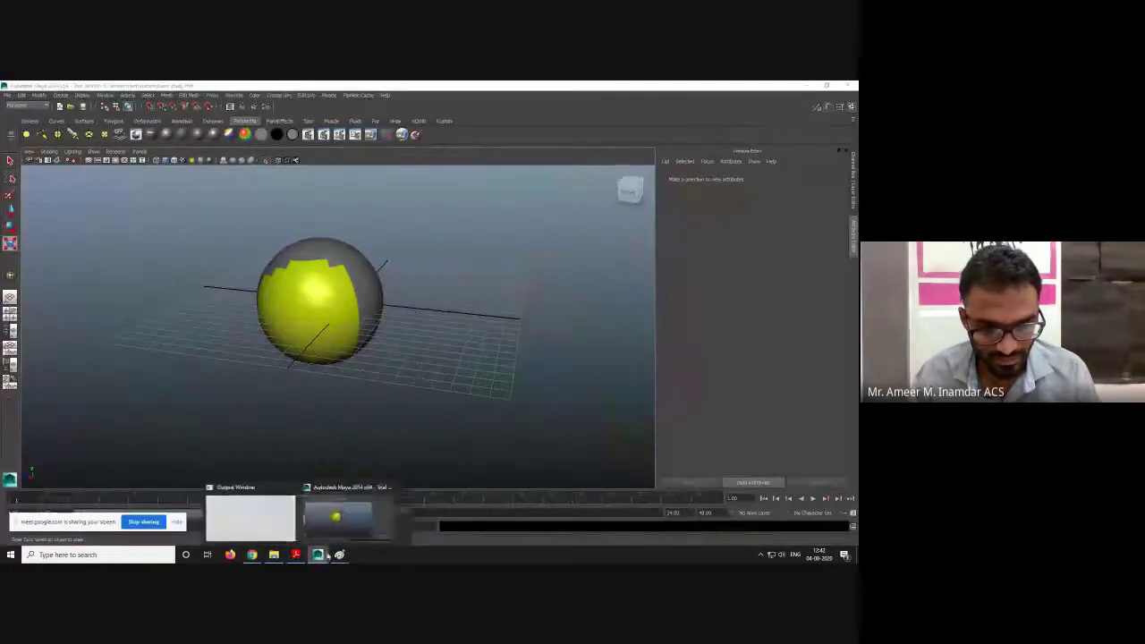
mouse_move(265, 517)
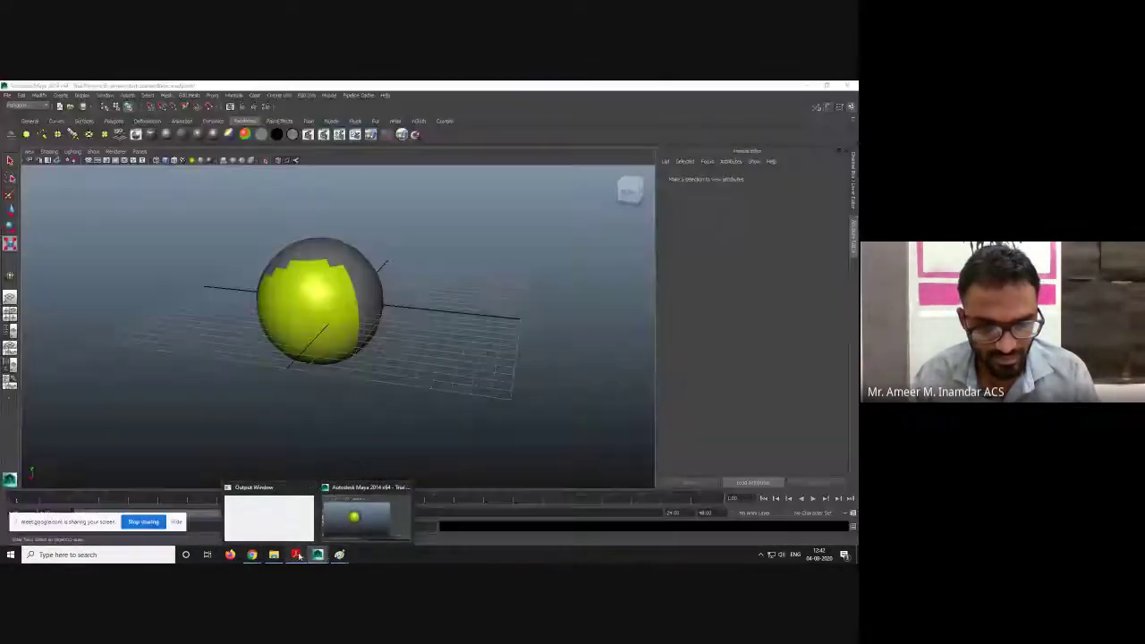
left_click(295, 555)
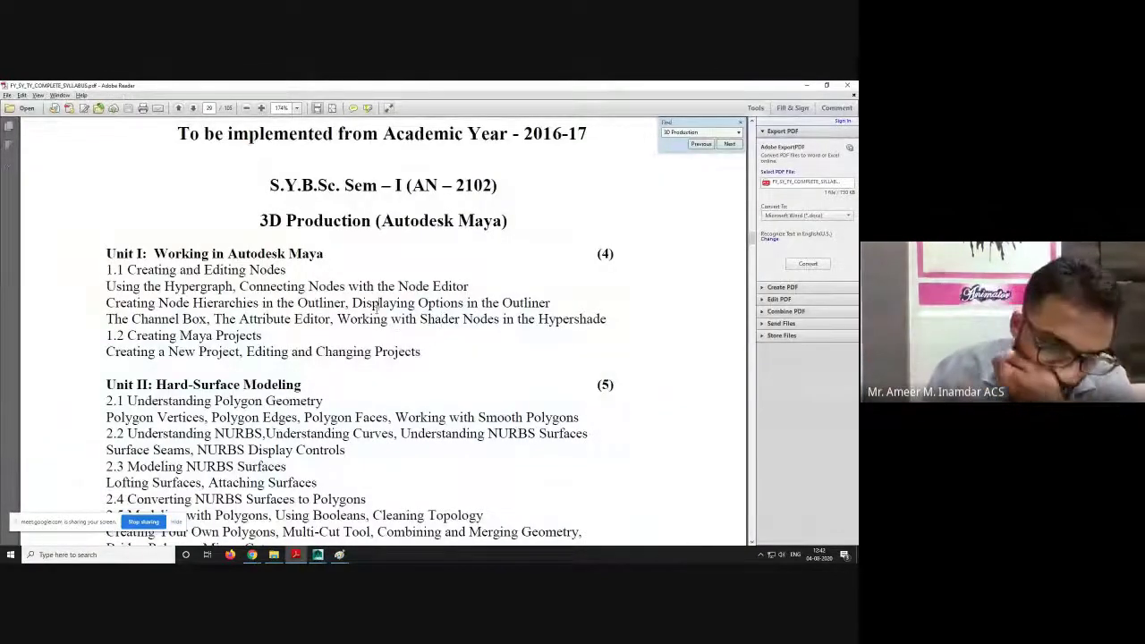
scroll(191, 354, "down", 3)
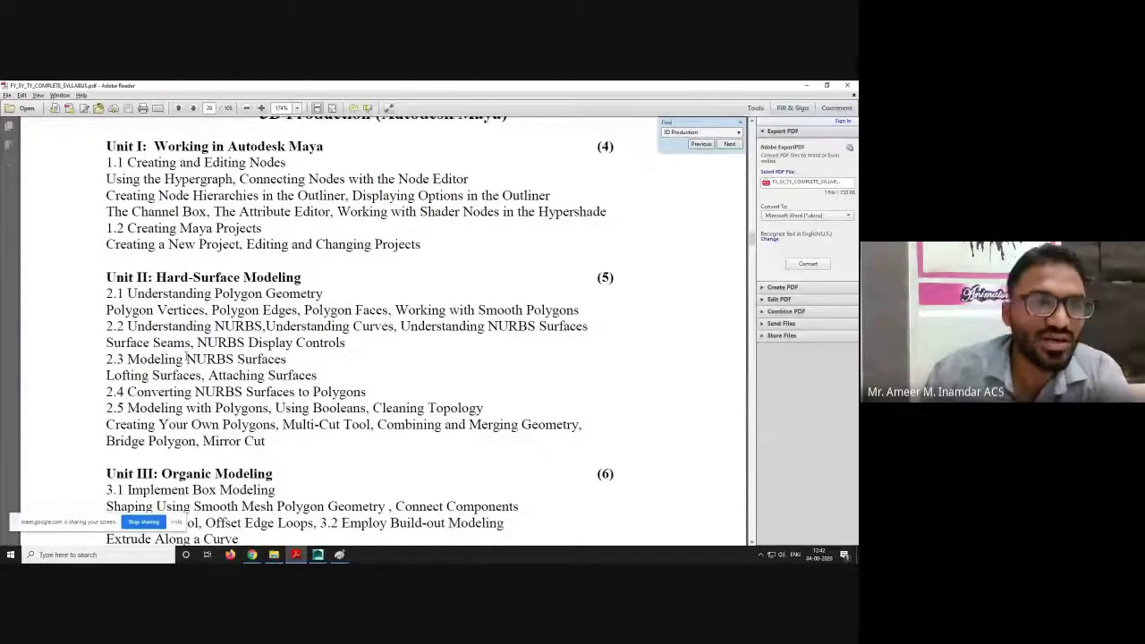
scroll(186, 358, "down", 1)
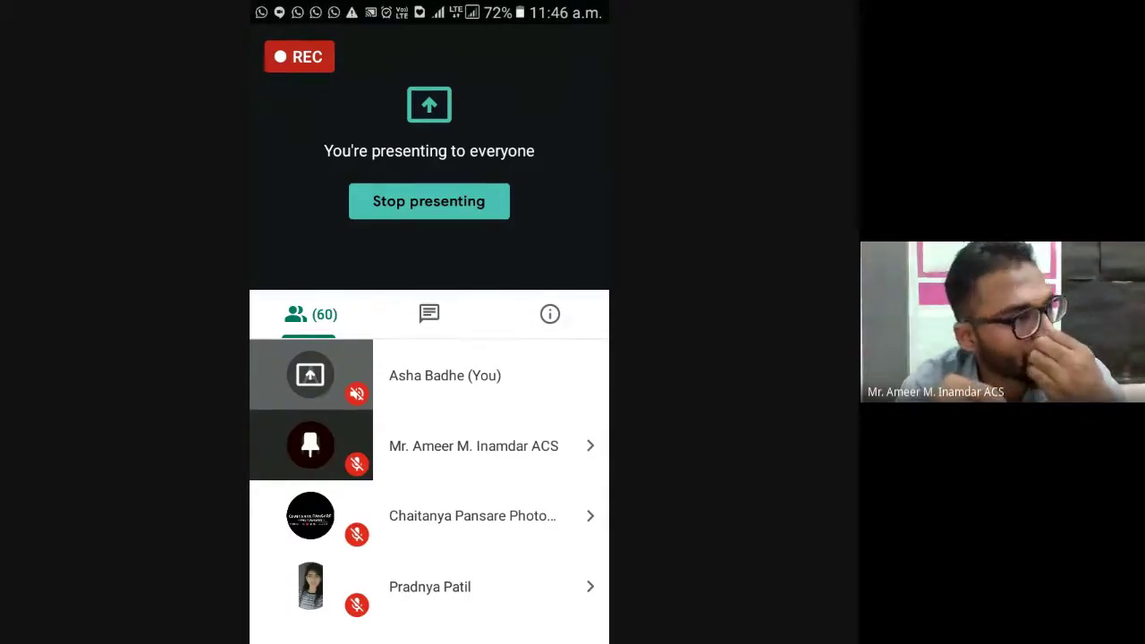
left_click_drag(302, 27, 301, 358)
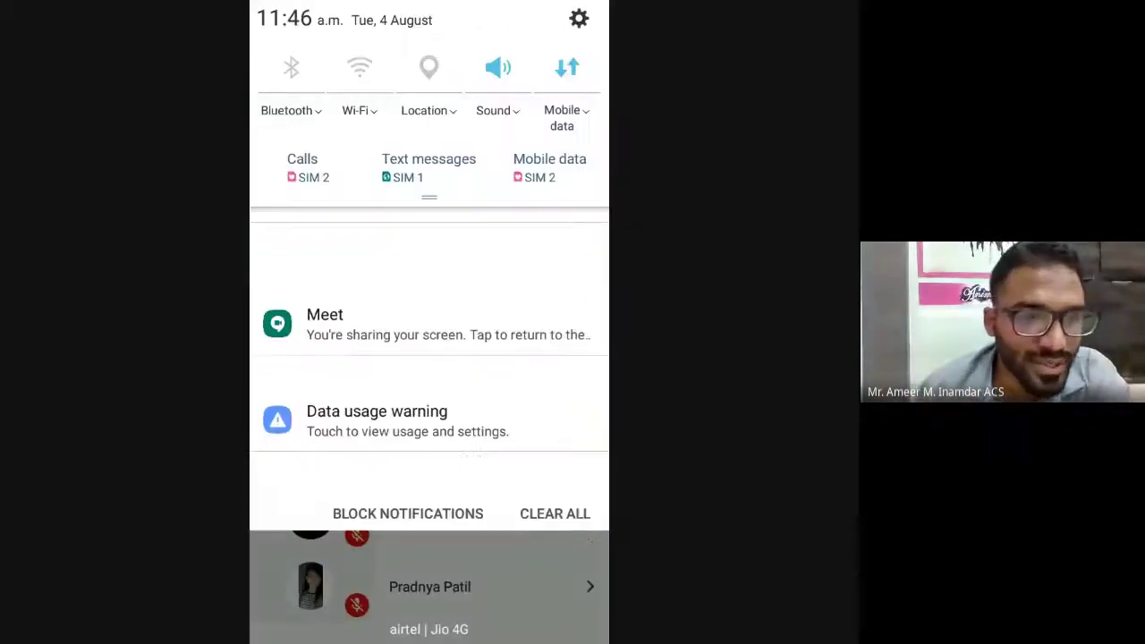
key("Escape")
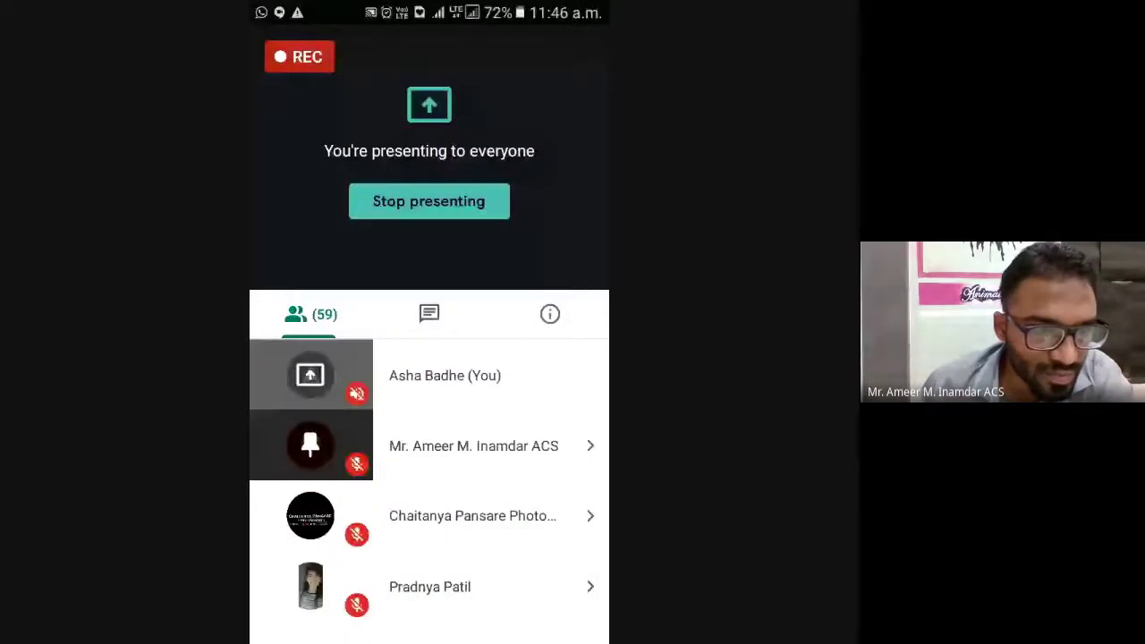
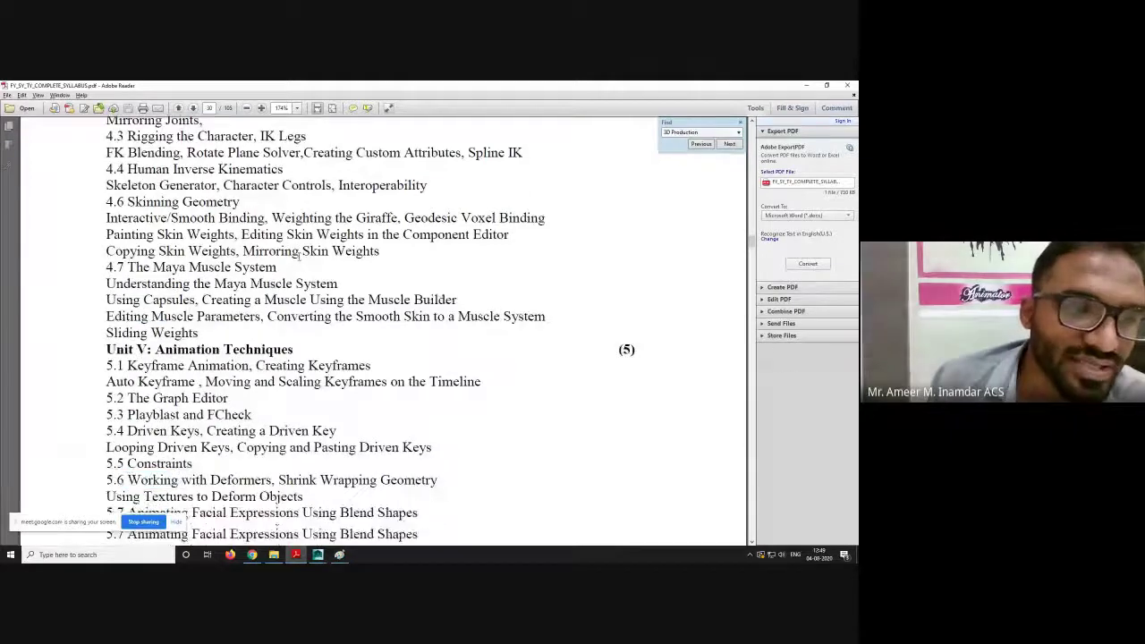
- Look through the remaining syllabus units to the reference book, and return to the Unit II and Unit III topics
scroll(299, 257, "down", 15)
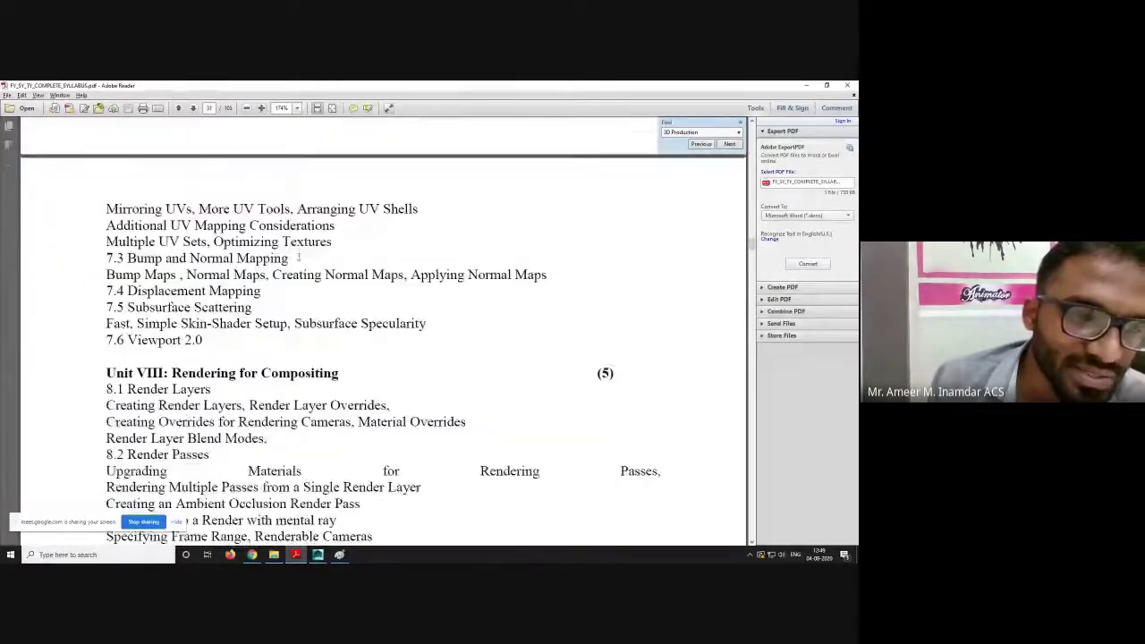
scroll(299, 257, "down", 10)
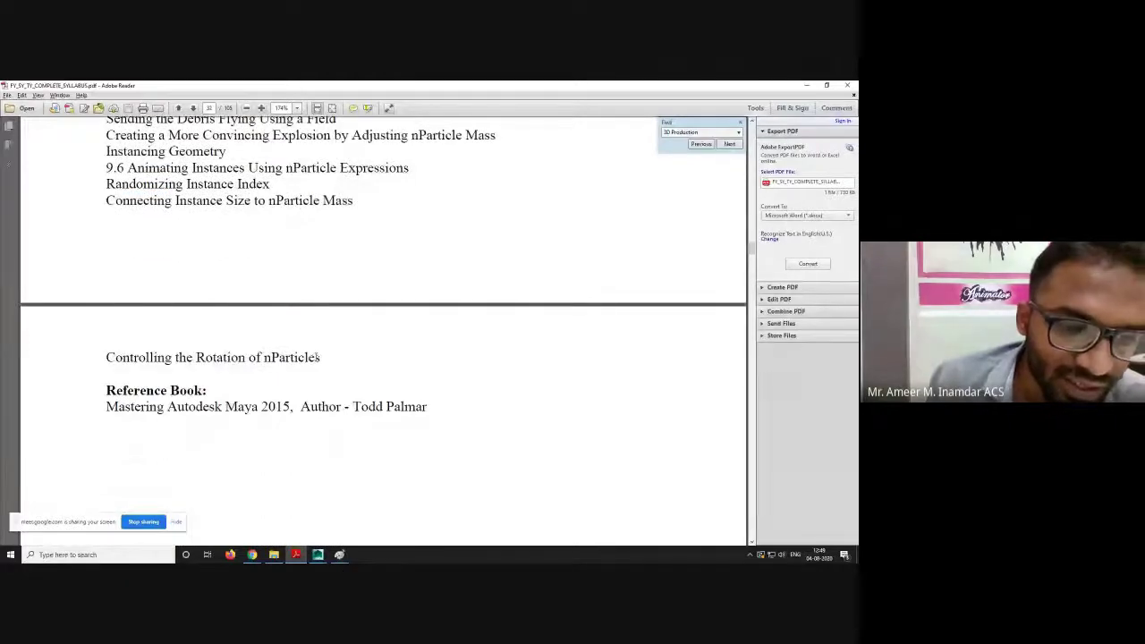
scroll(341, 368, "up", 20)
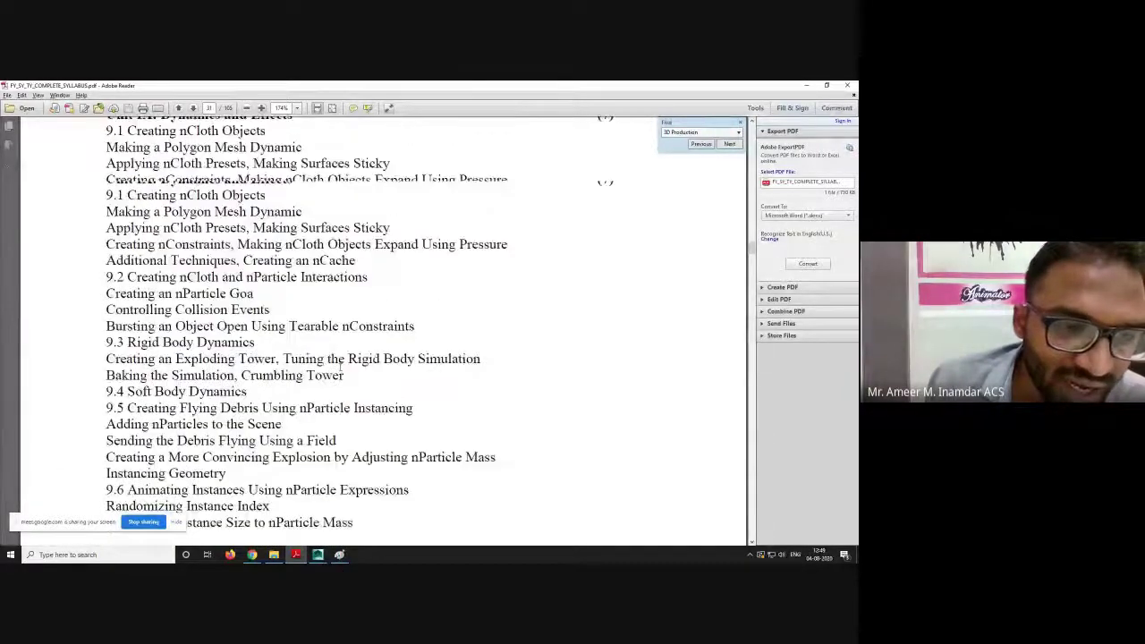
scroll(340, 368, "up", 10)
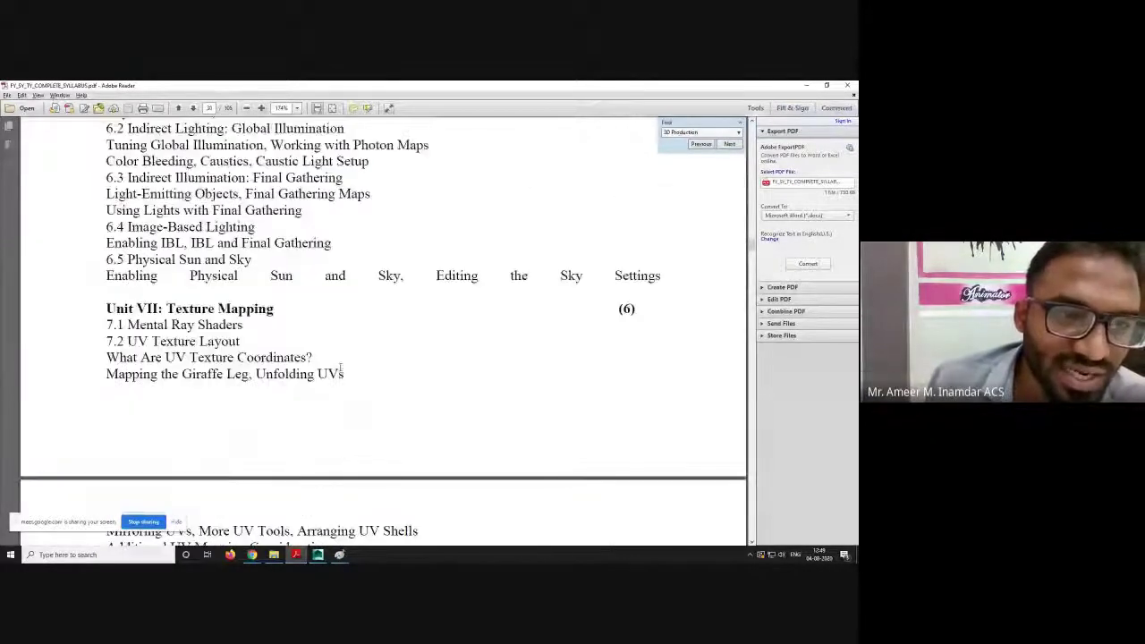
scroll(341, 370, "up", 10)
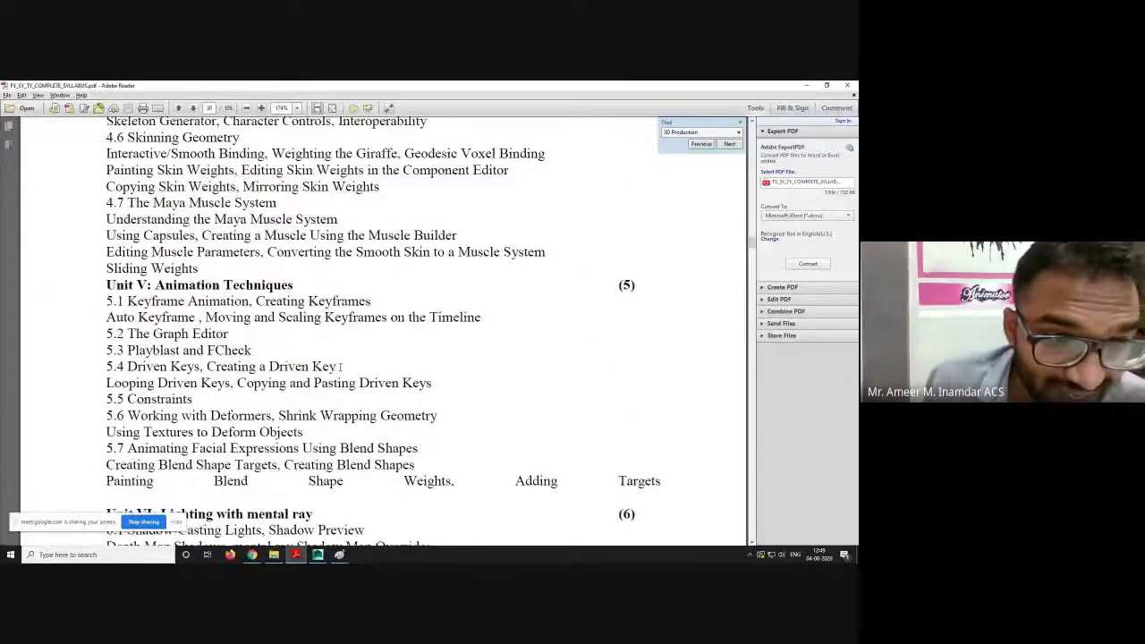
scroll(341, 368, "up", 10)
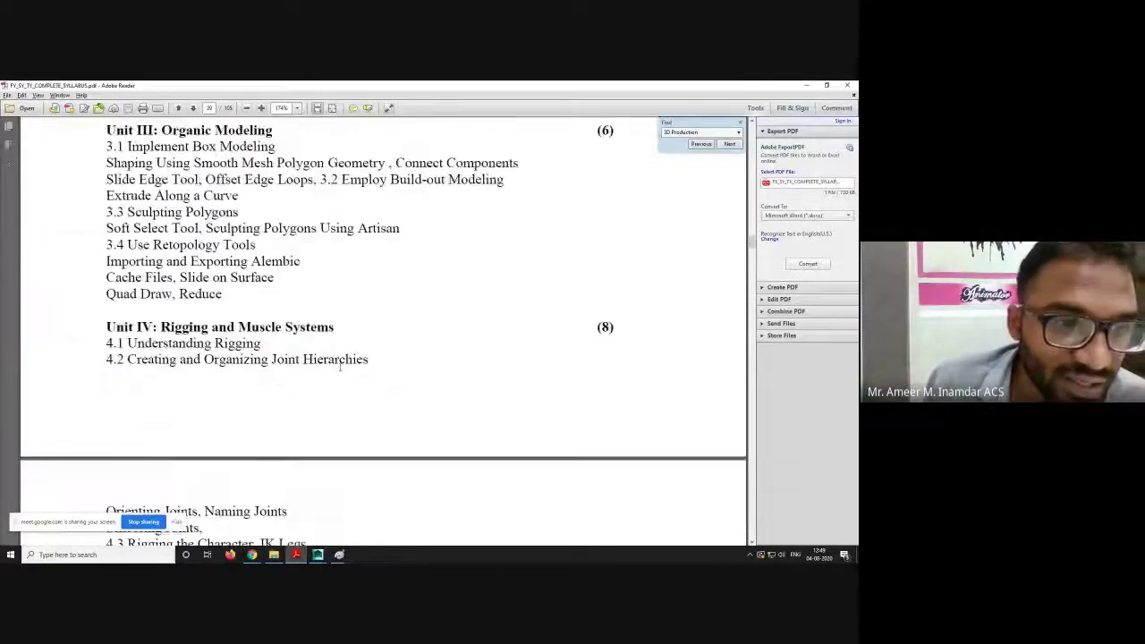
scroll(341, 371, "up", 2)
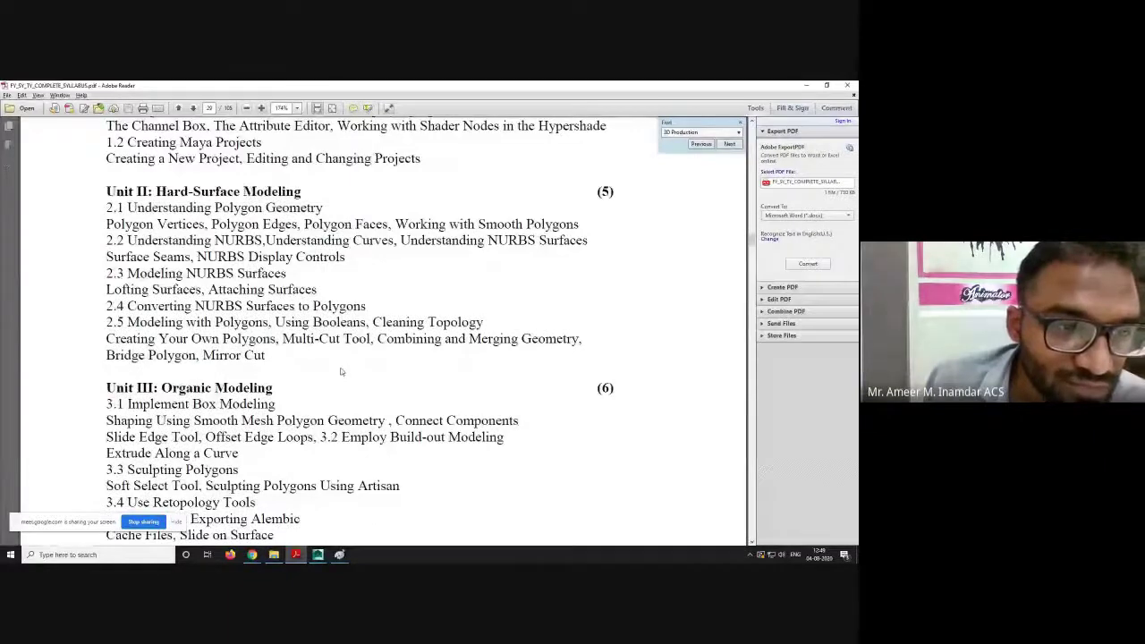
- Examine the Unit III Organic Modeling topics and the Unit IV heading "Rigging and Muscle Systems" in the syllabus
scroll(341, 371, "down", 4)
scroll(339, 369, "down", 2)
scroll(339, 367, "up", 4)
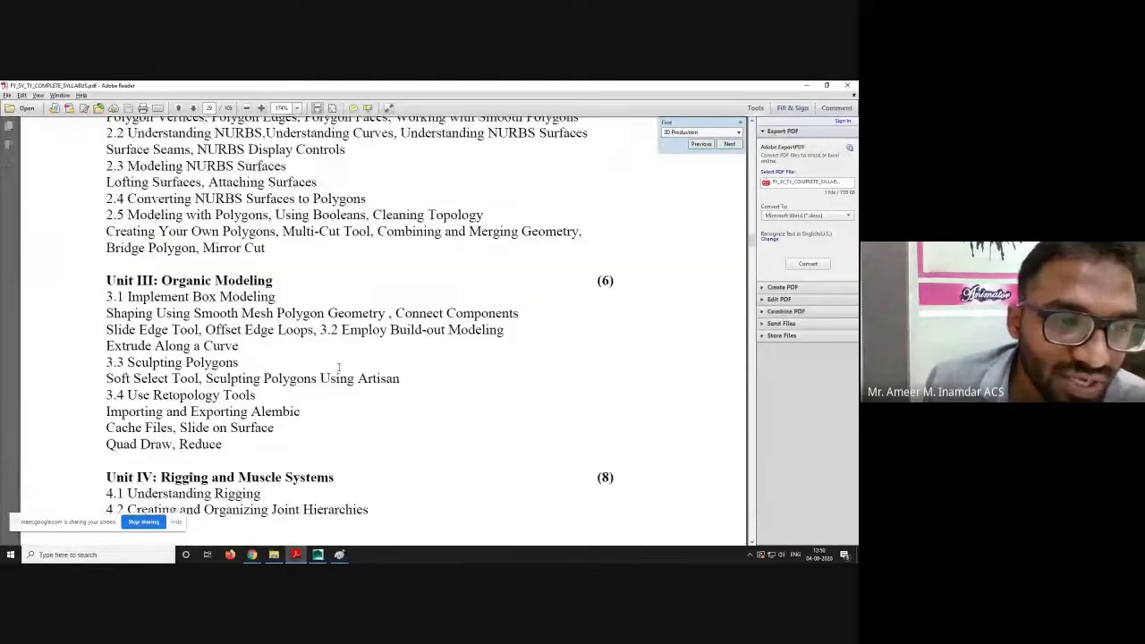
scroll(339, 367, "down", 3)
scroll(339, 370, "up", 3)
scroll(339, 370, "down", 3)
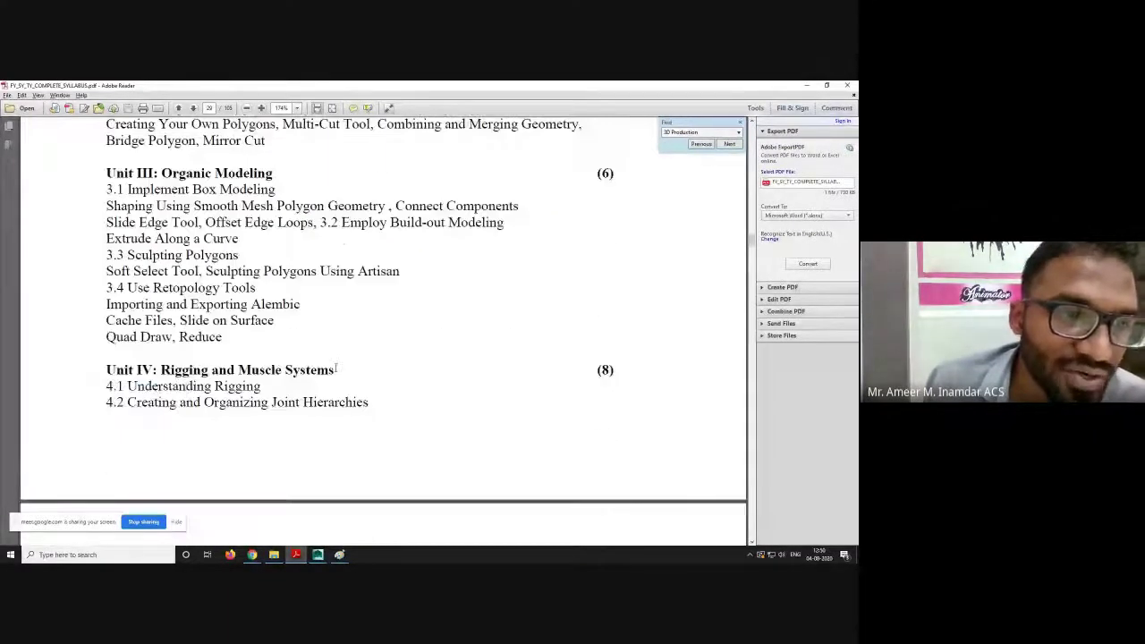
scroll(338, 371, "up", 2)
scroll(336, 369, "down", 2)
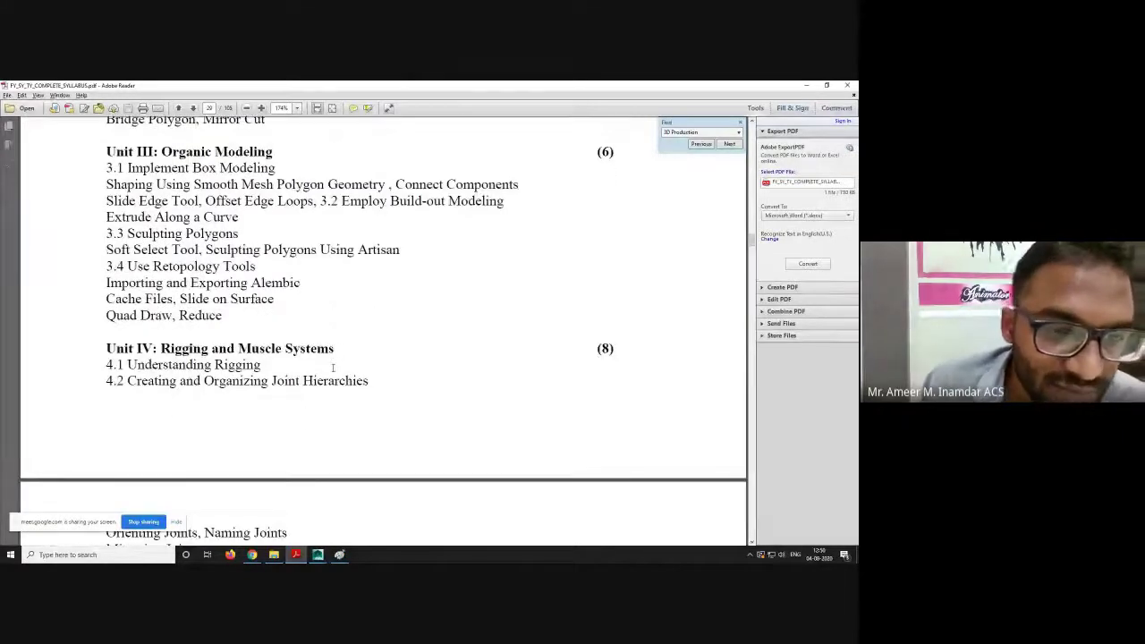
scroll(334, 385, "up", 1)
scroll(333, 388, "up", 4)
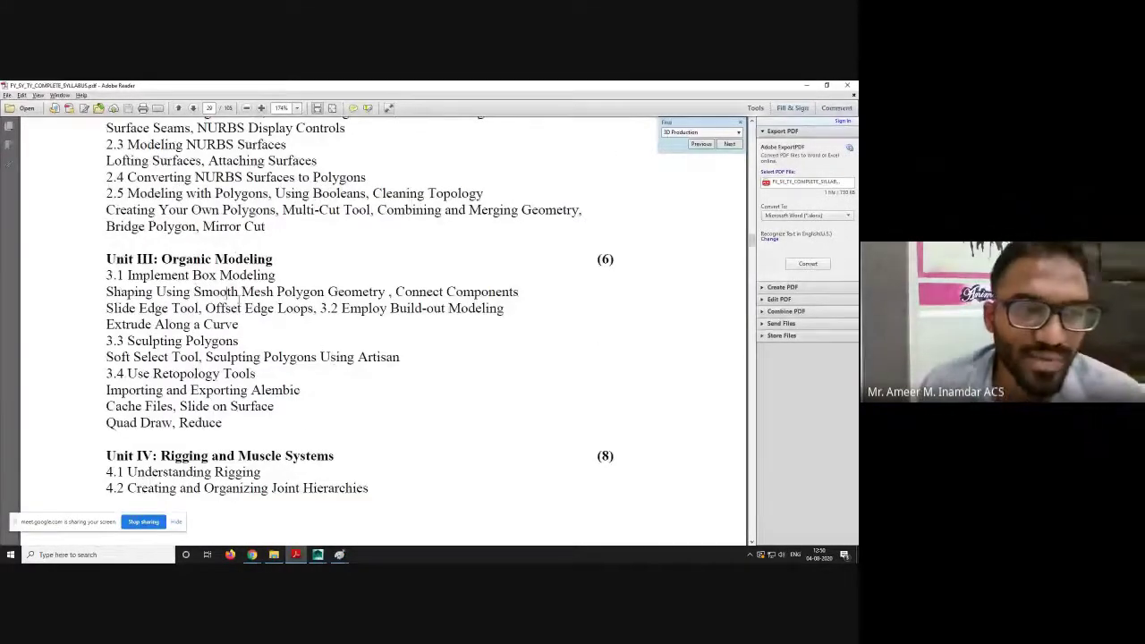
scroll(236, 299, "down", 3)
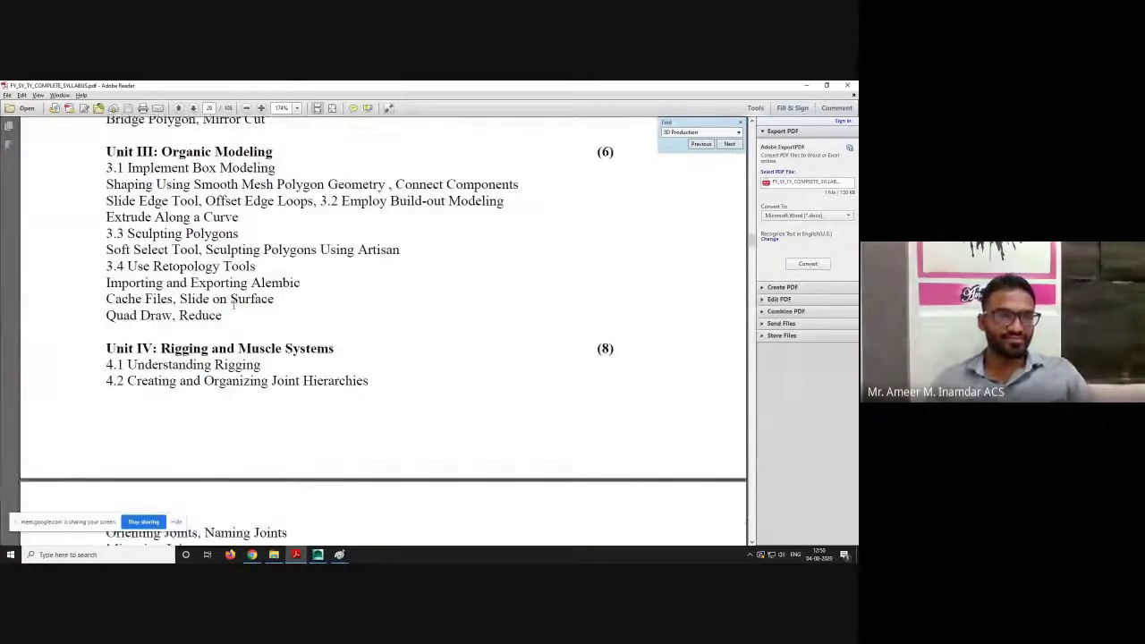
scroll(234, 304, "down", 4)
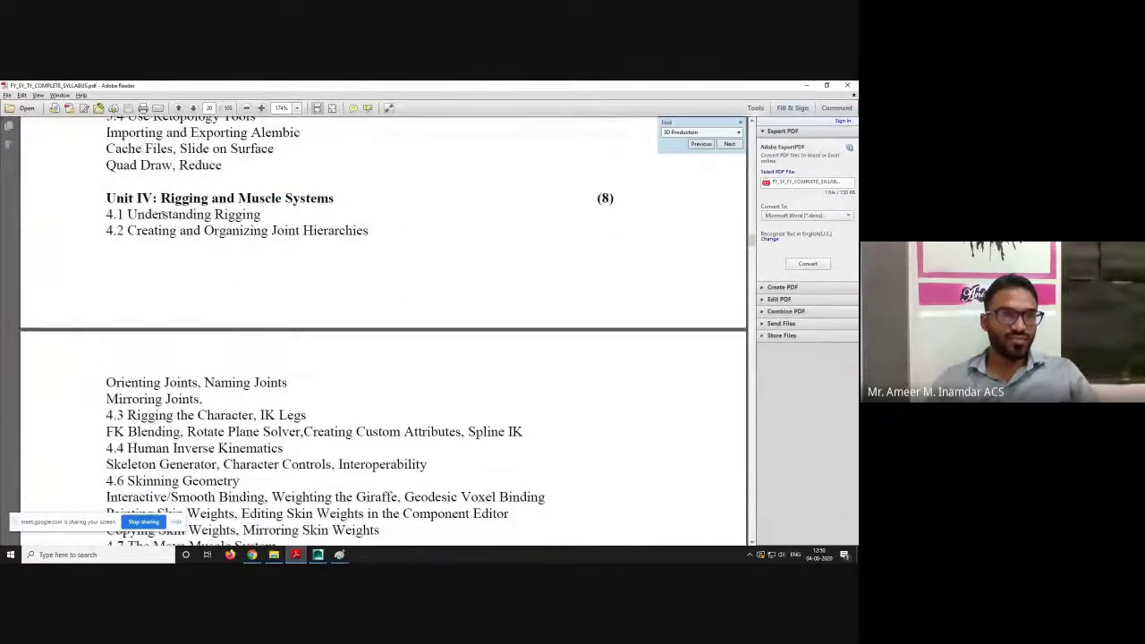
left_click_drag(160, 197, 335, 199)
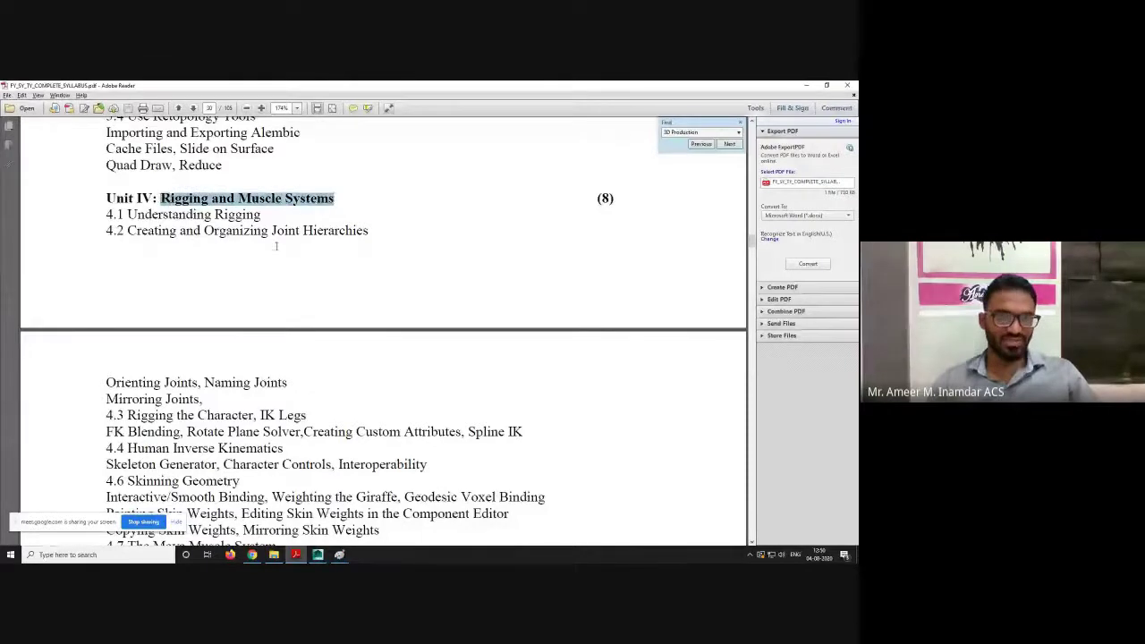
left_click(203, 226)
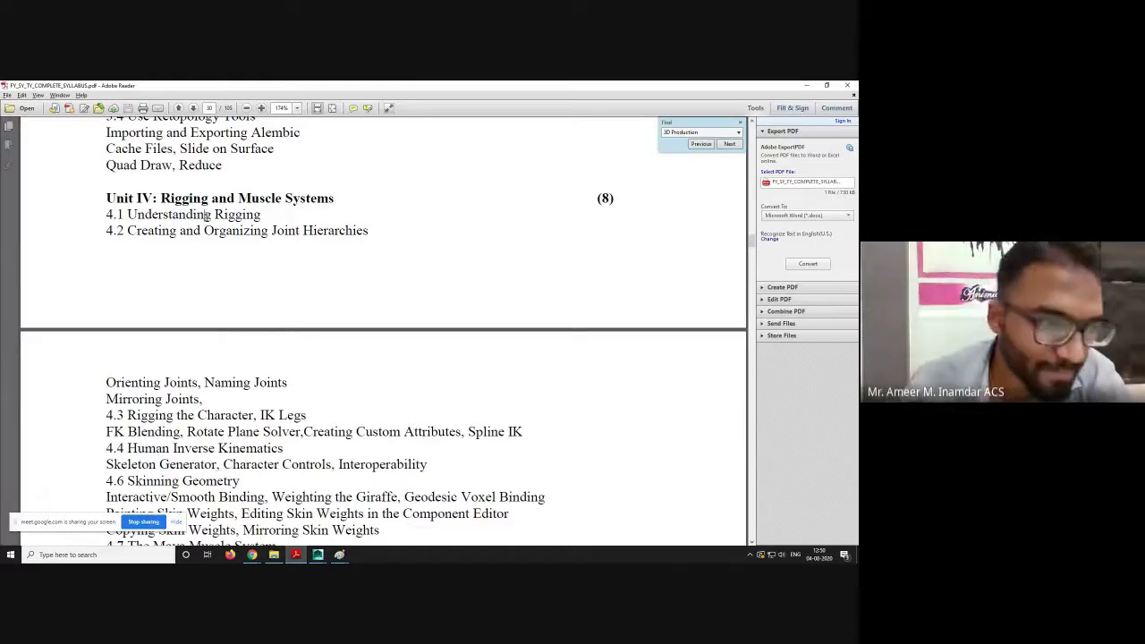
- Switch back to Maya, change the menu set to Animation, and show the list of available menu sets
left_click(317, 555)
left_click(351, 523)
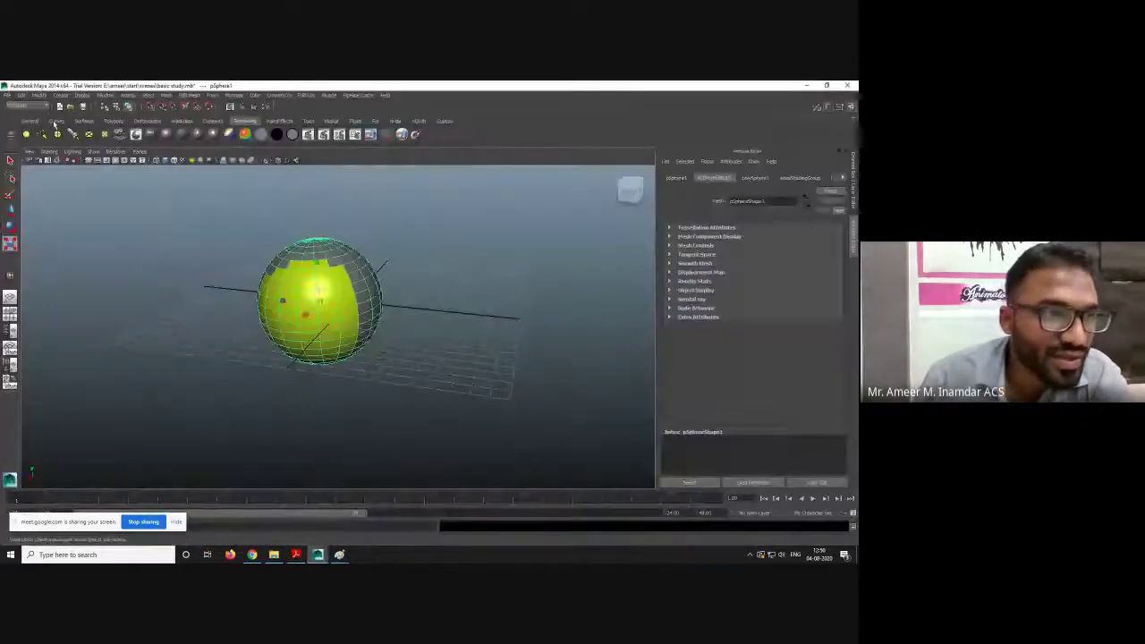
left_click(36, 105)
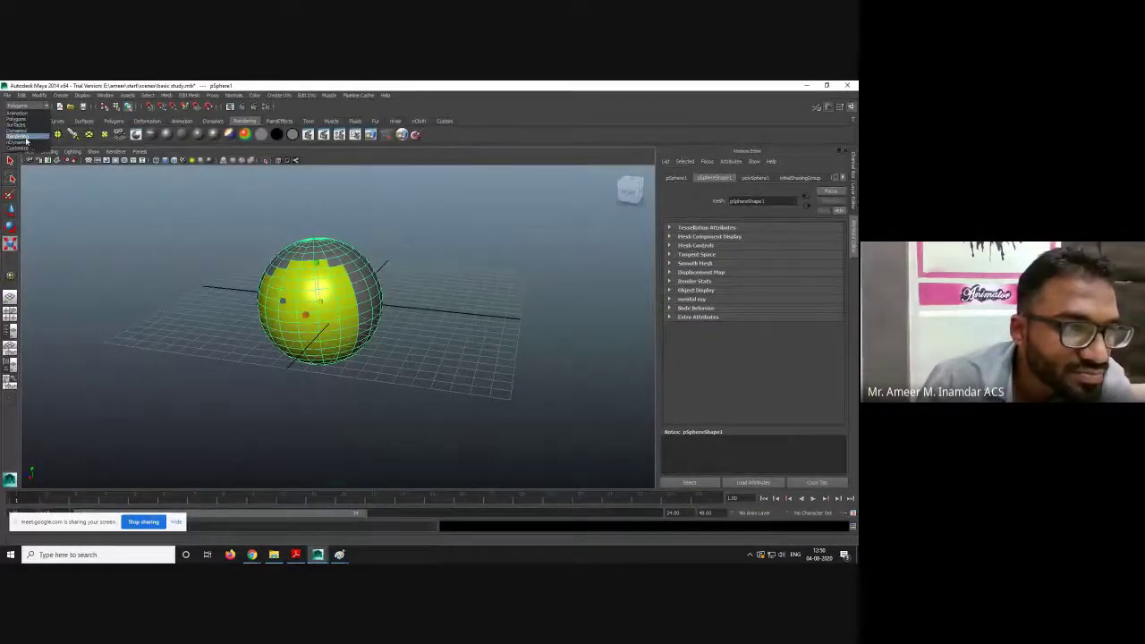
left_click(18, 113)
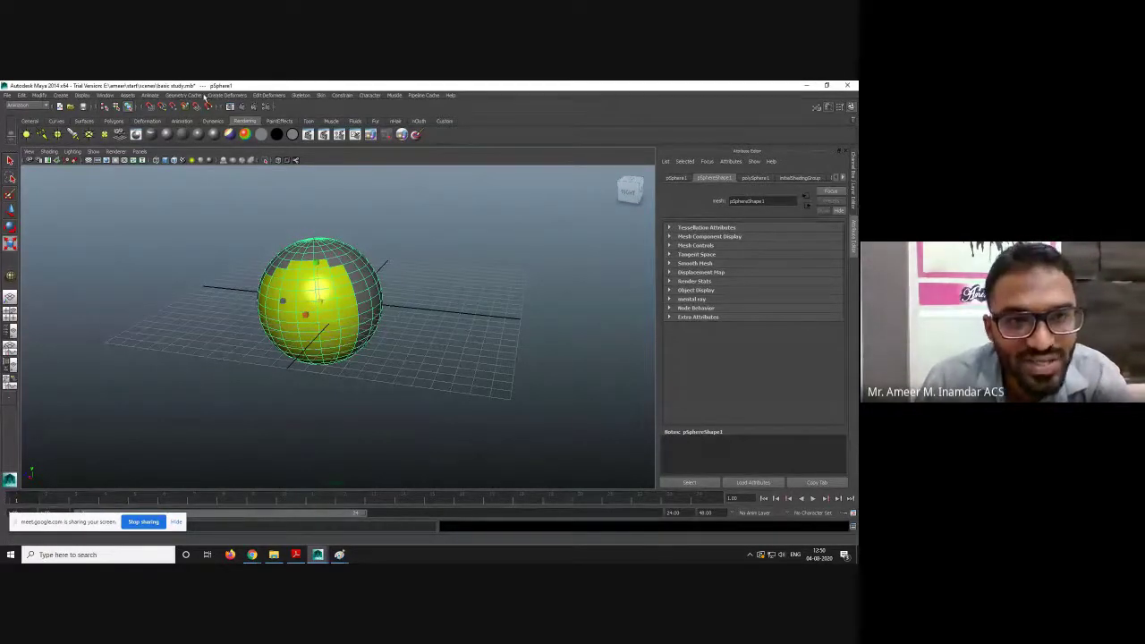
left_click(25, 106)
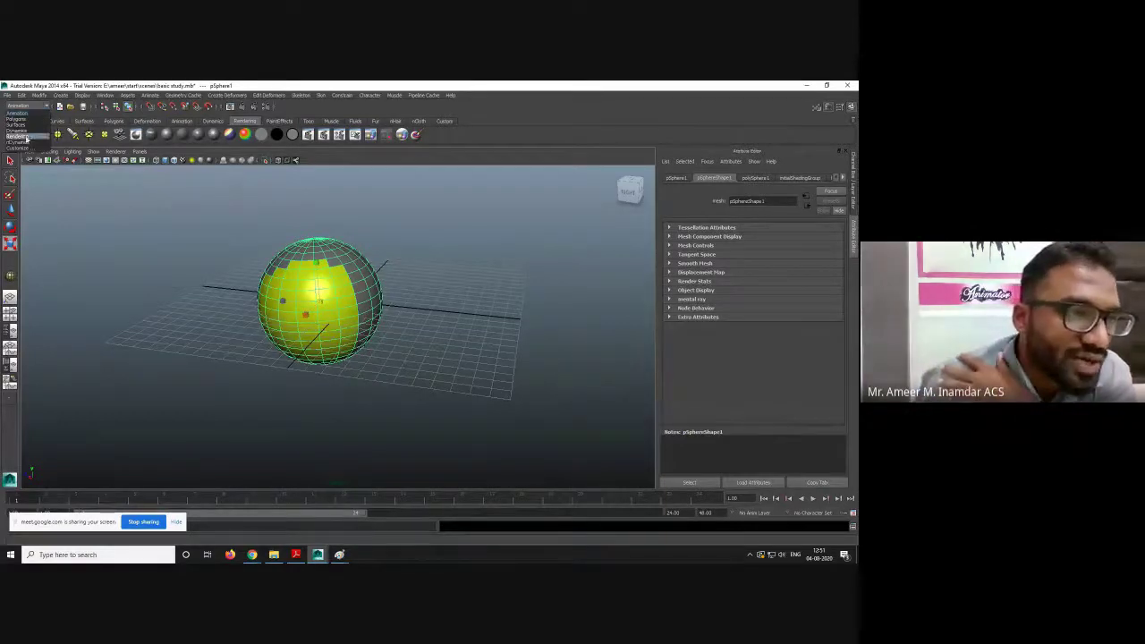
- Keep the Animation menu set, deselect the sphere, and switch back to the syllabus PDF in Adobe Reader
left_click(17, 114)
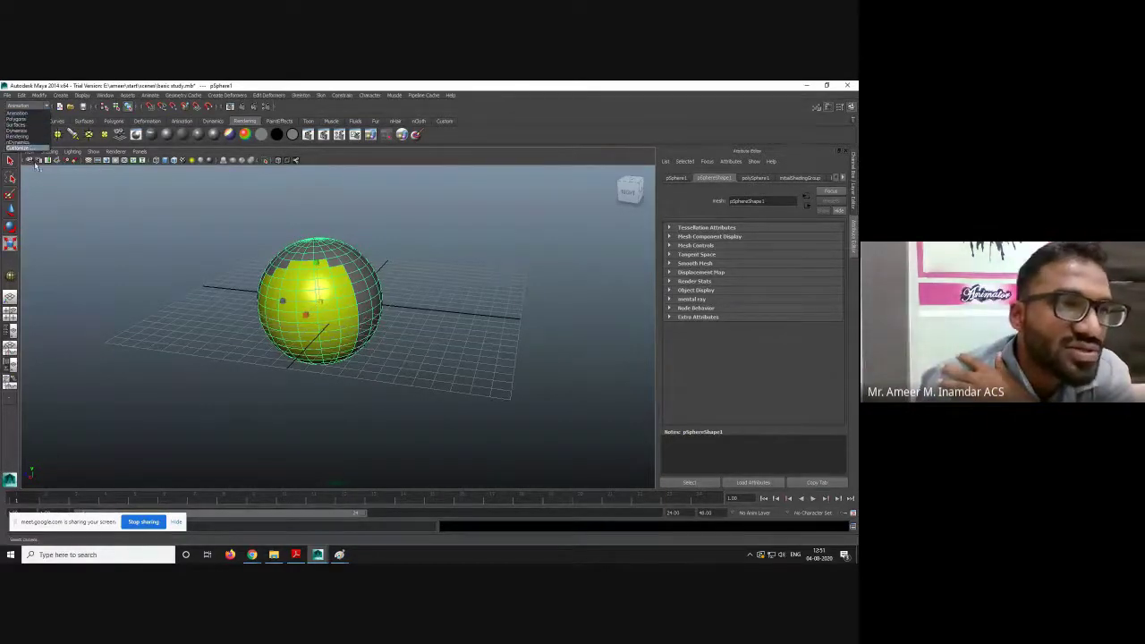
left_click(222, 230)
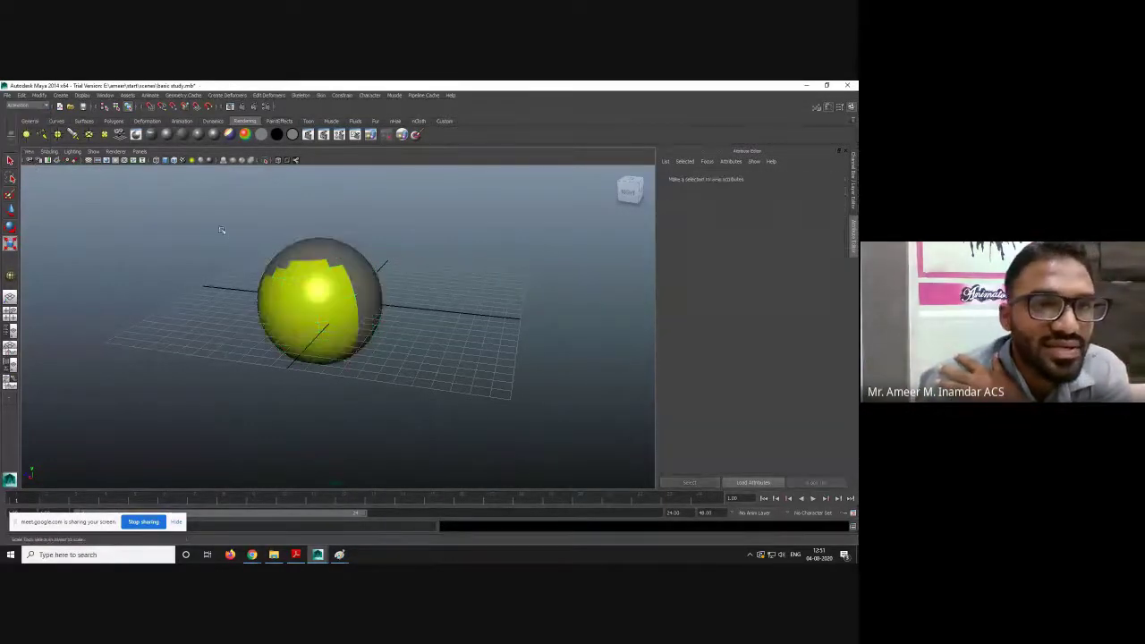
left_click(806, 85)
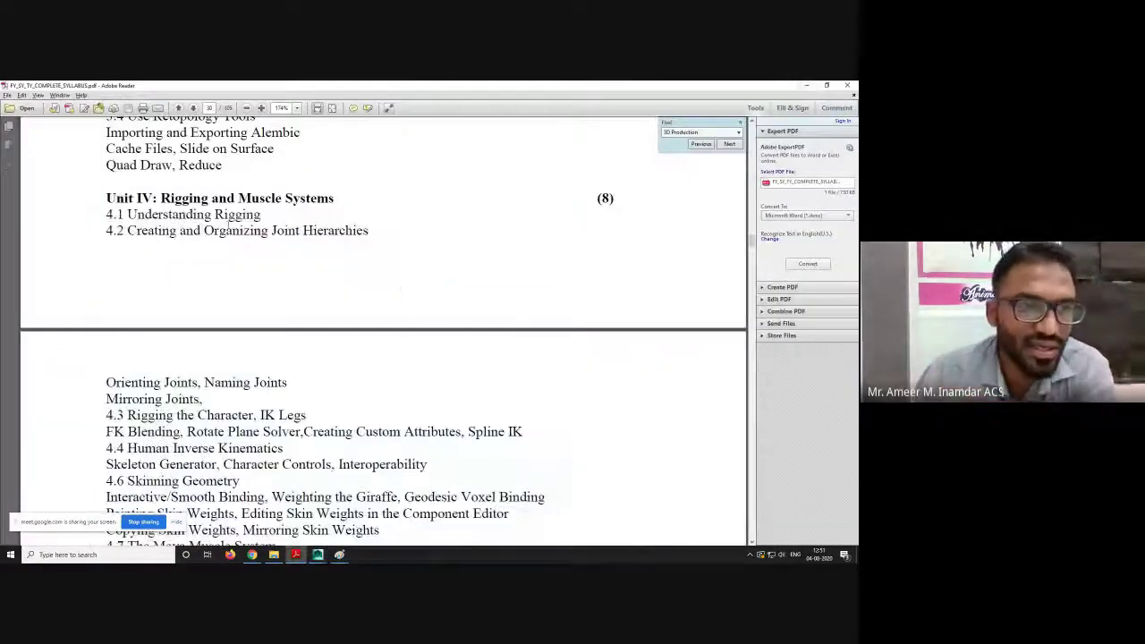
- Examine topics 4.1 and 4.2 of Unit IV in the syllabus, marking the word "Hierarchies" in the joint topic
scroll(209, 242, "down", 1)
scroll(313, 212, "down", 3)
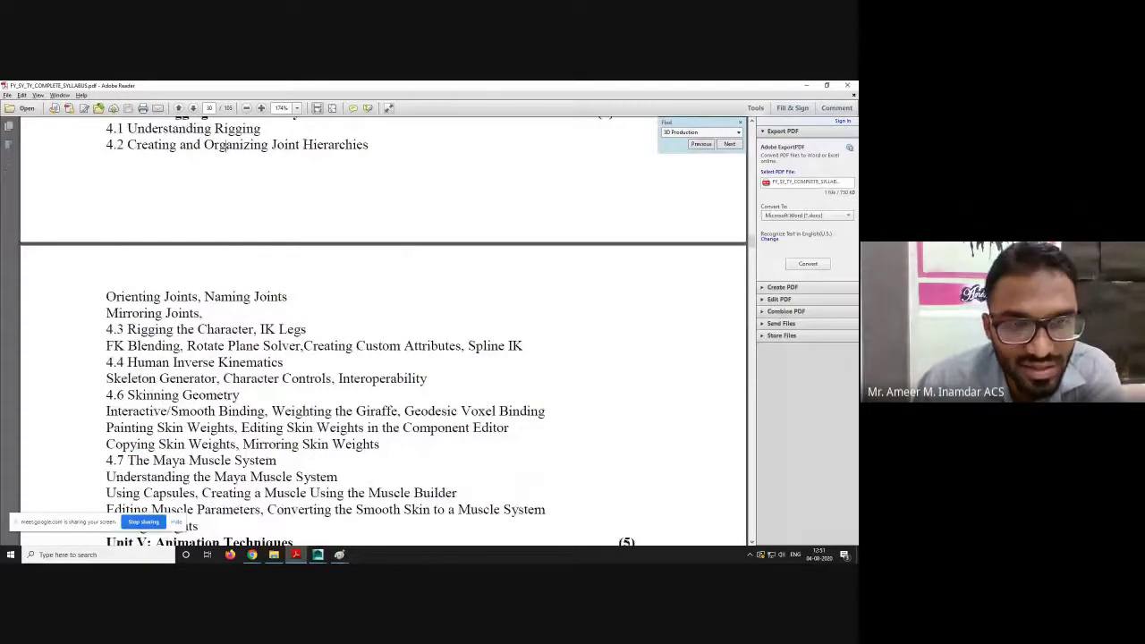
left_click_drag(302, 144, 372, 144)
left_click(368, 206)
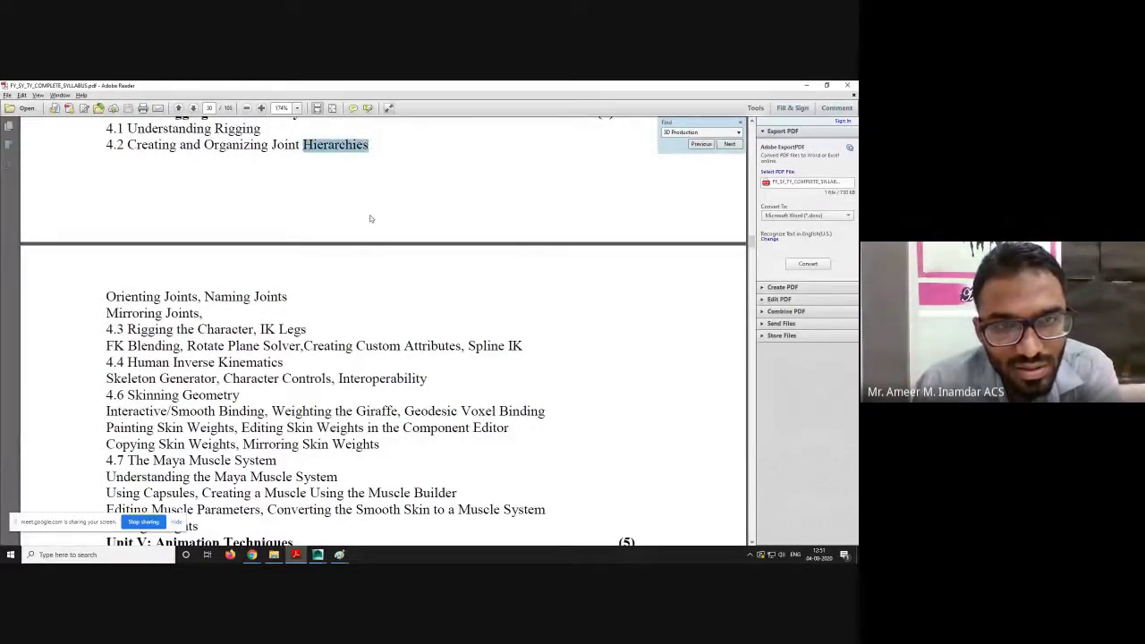
left_click_drag(301, 144, 375, 167)
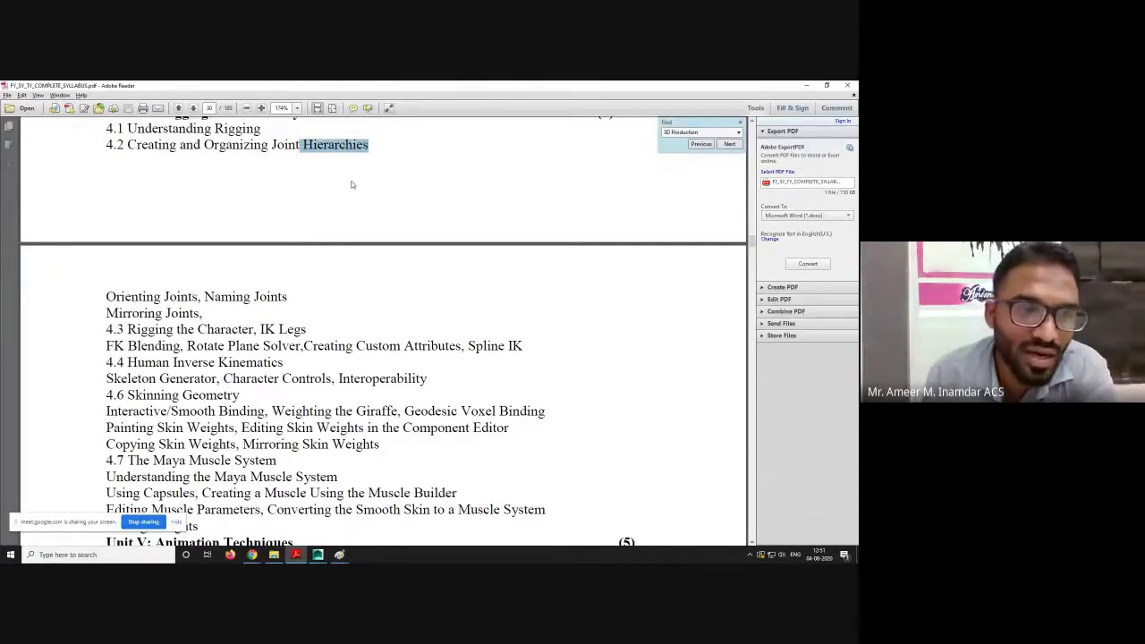
scroll(310, 190, "down", 2)
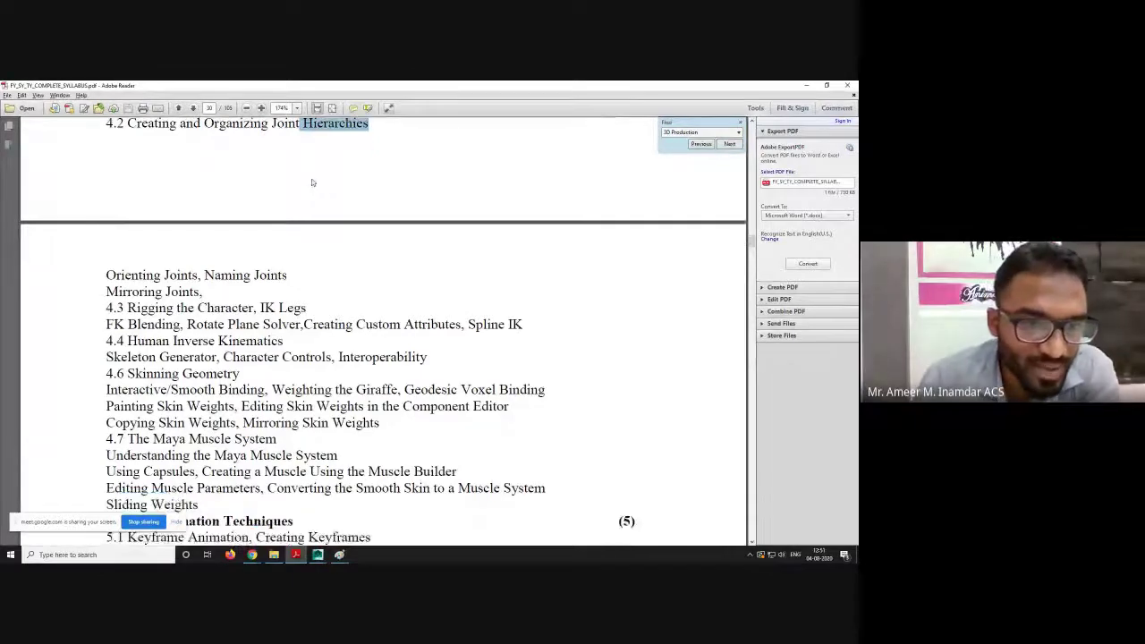
scroll(310, 206, "up", 2)
scroll(305, 223, "down", 1)
scroll(306, 223, "down", 3)
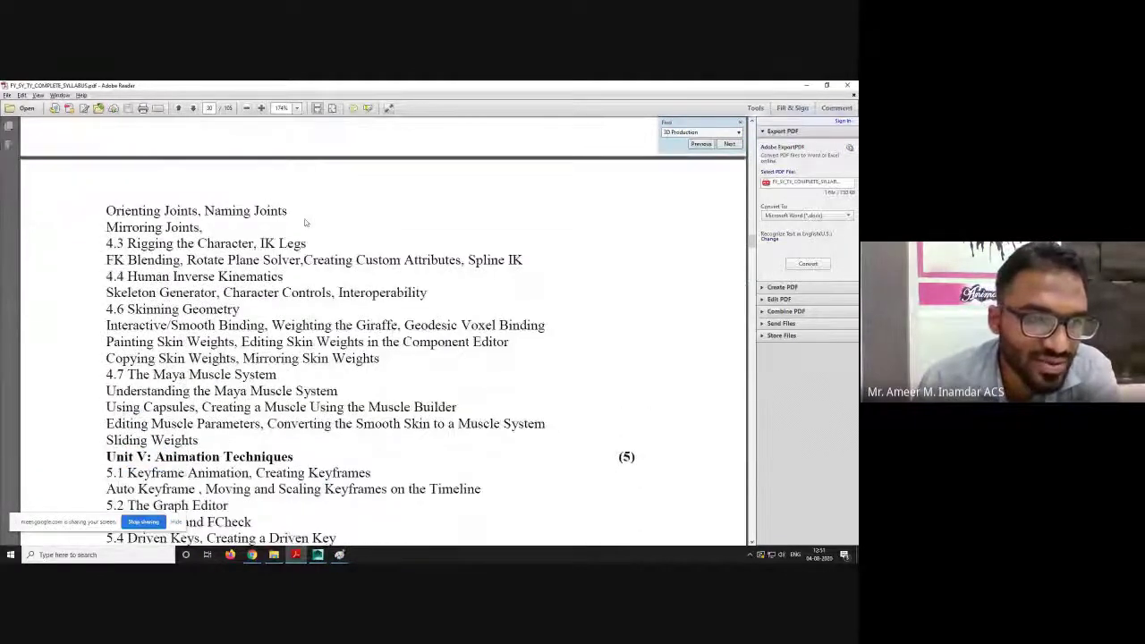
- Go through the joint and character rigging topics of Unit IV, marking the words "Naming", "Mirroring" and "IK"
left_click_drag(105, 211, 252, 215)
left_click(223, 214)
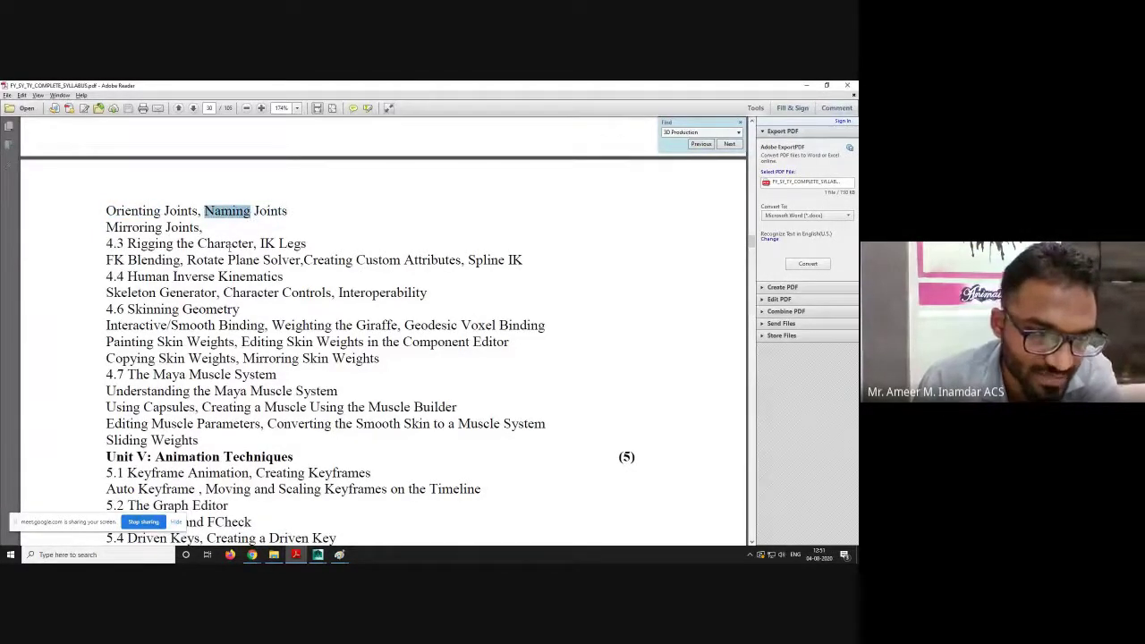
scroll(227, 246, "down", 1)
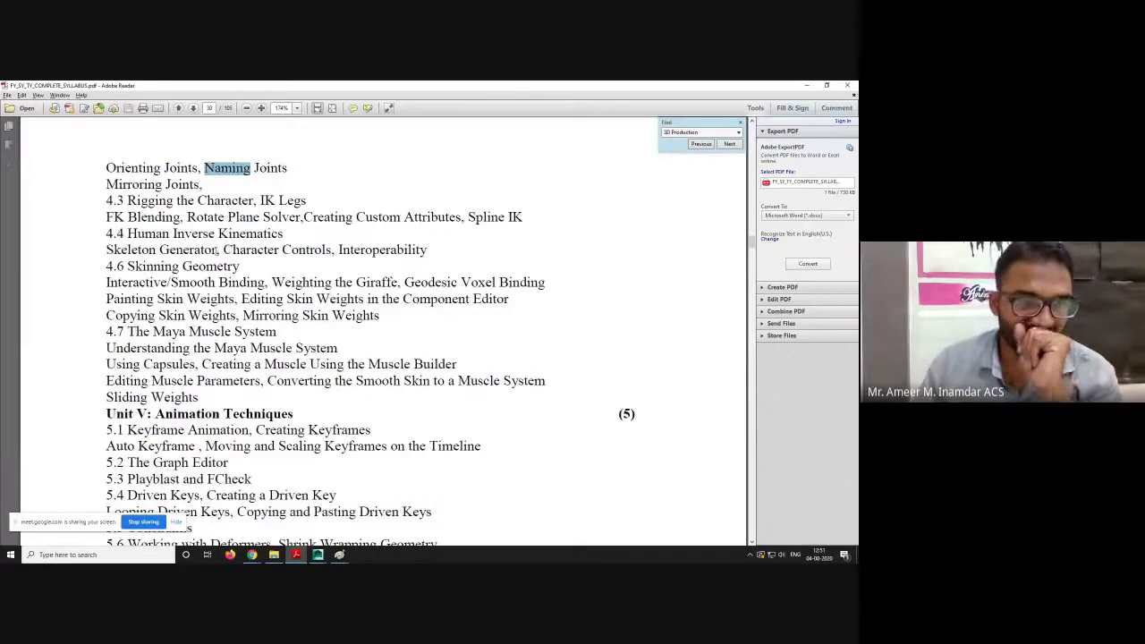
left_click_drag(107, 184, 167, 184)
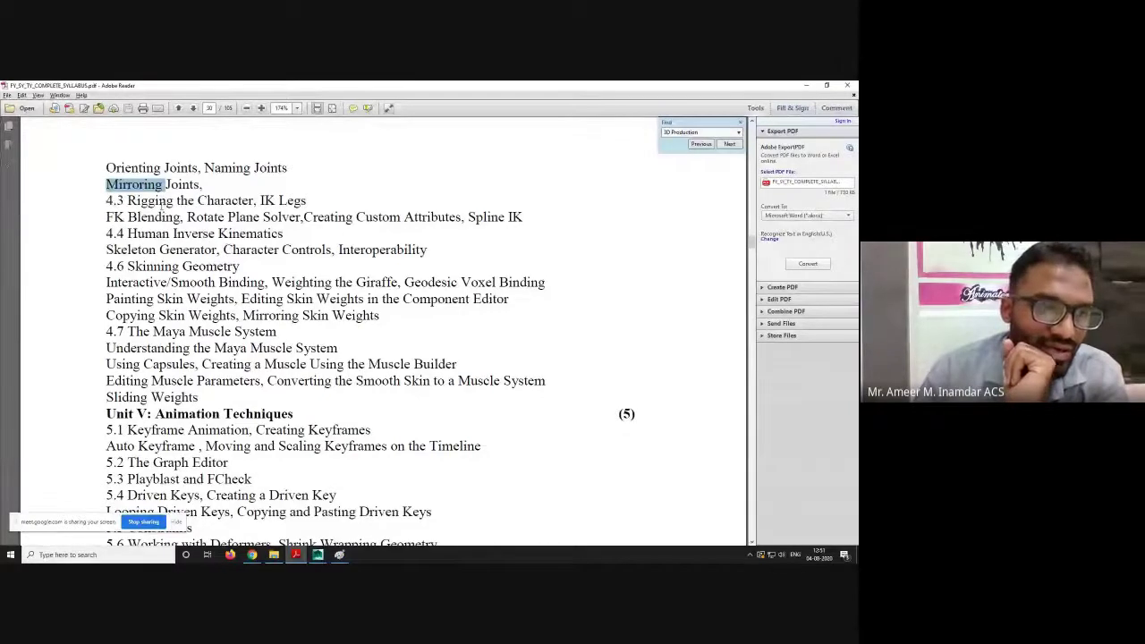
left_click(161, 202)
left_click_drag(161, 201, 259, 200)
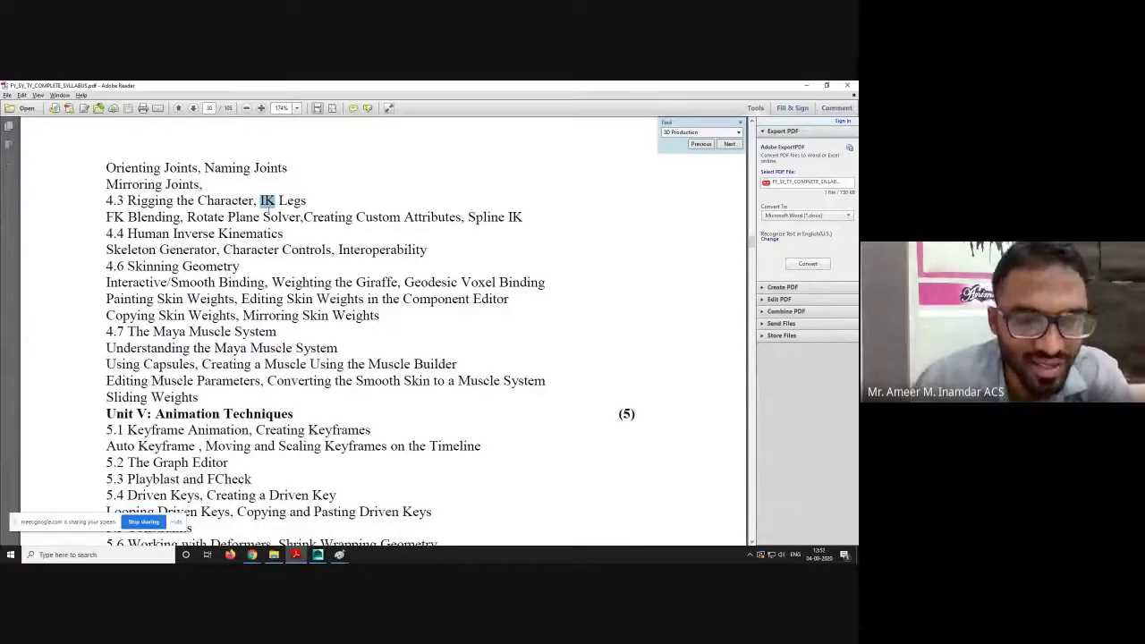
- Look back over the Unit I to Unit III topics and compare them with Unit IV, marking the Organic Modeling list
scroll(268, 206, "down", 2)
scroll(260, 233, "up", 18)
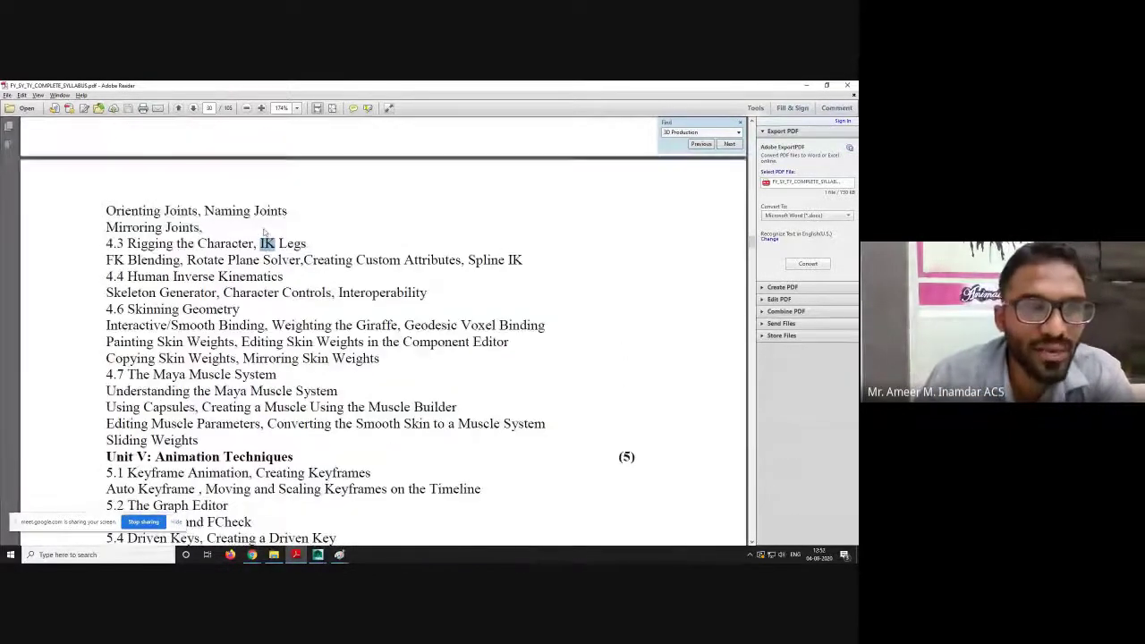
scroll(264, 227, "up", 6)
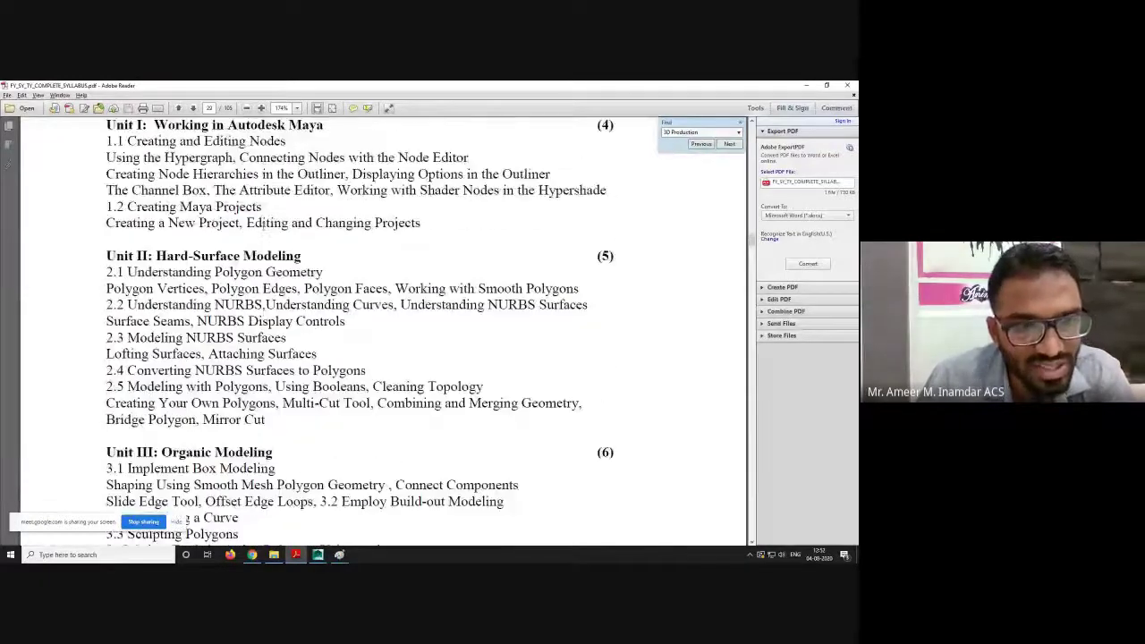
scroll(248, 270, "down", 13)
scroll(248, 270, "down", 11)
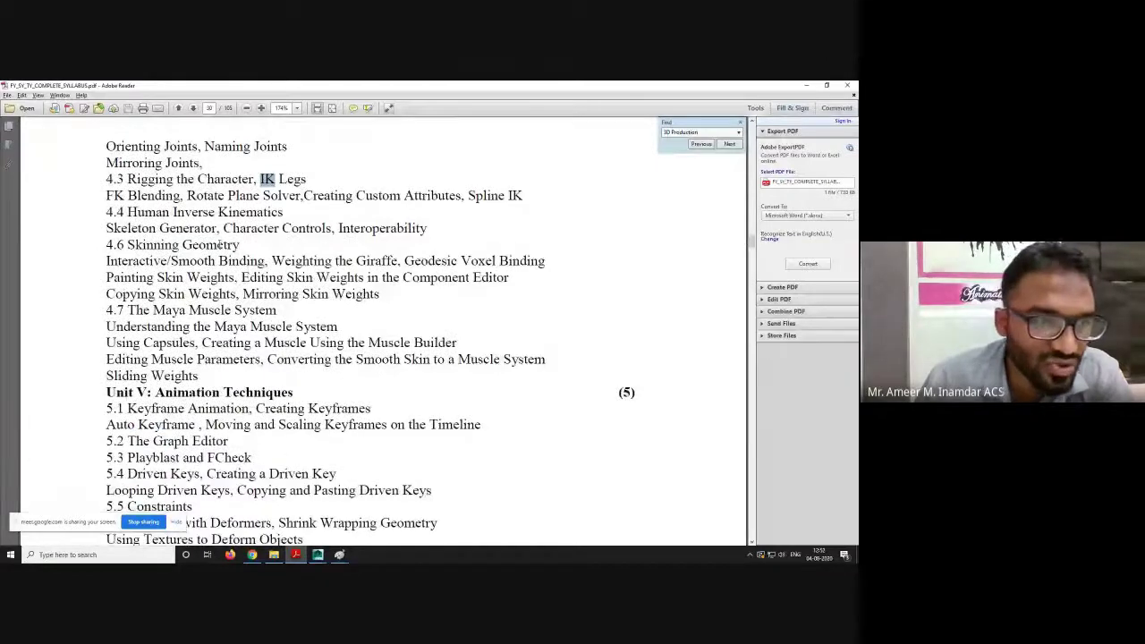
scroll(220, 244, "up", 12)
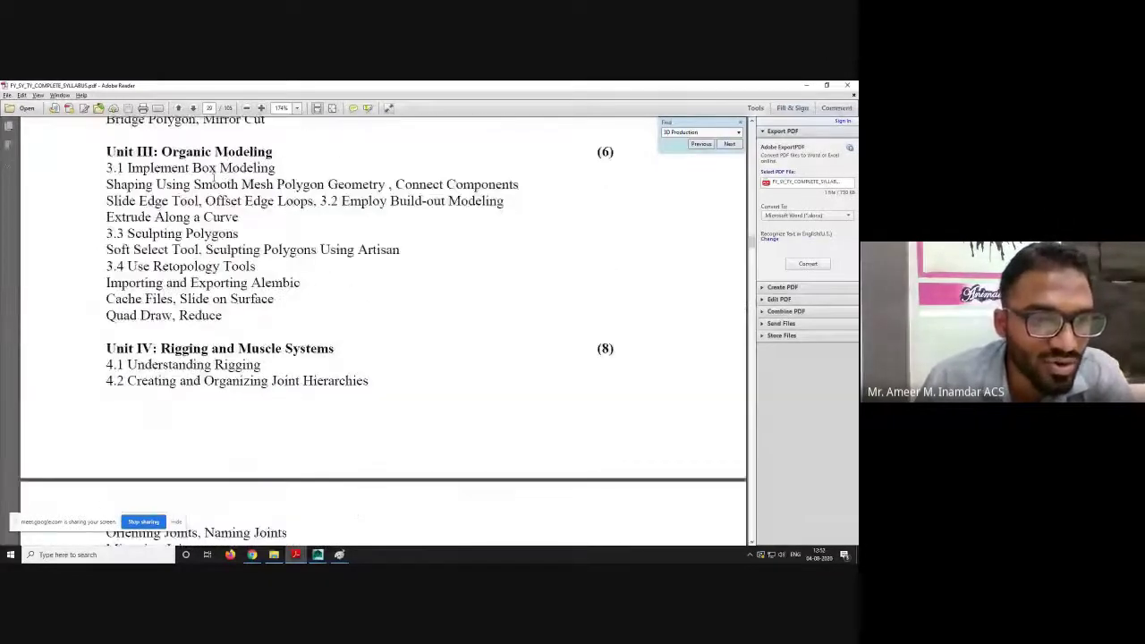
scroll(213, 175, "up", 3)
left_click_drag(225, 386, 63, 85)
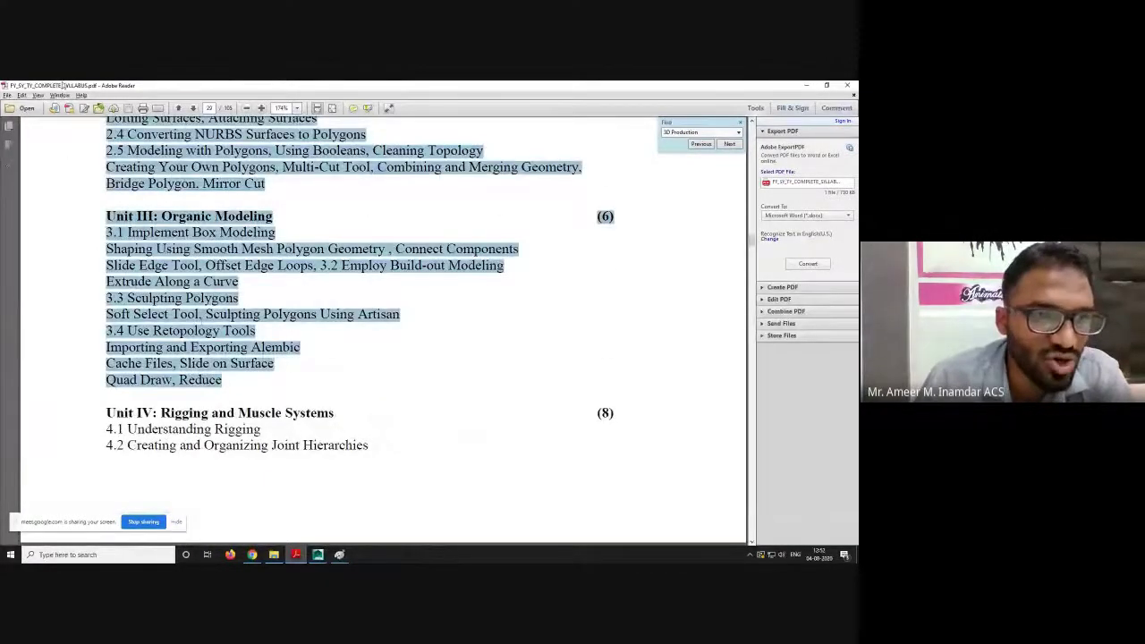
left_click(129, 228)
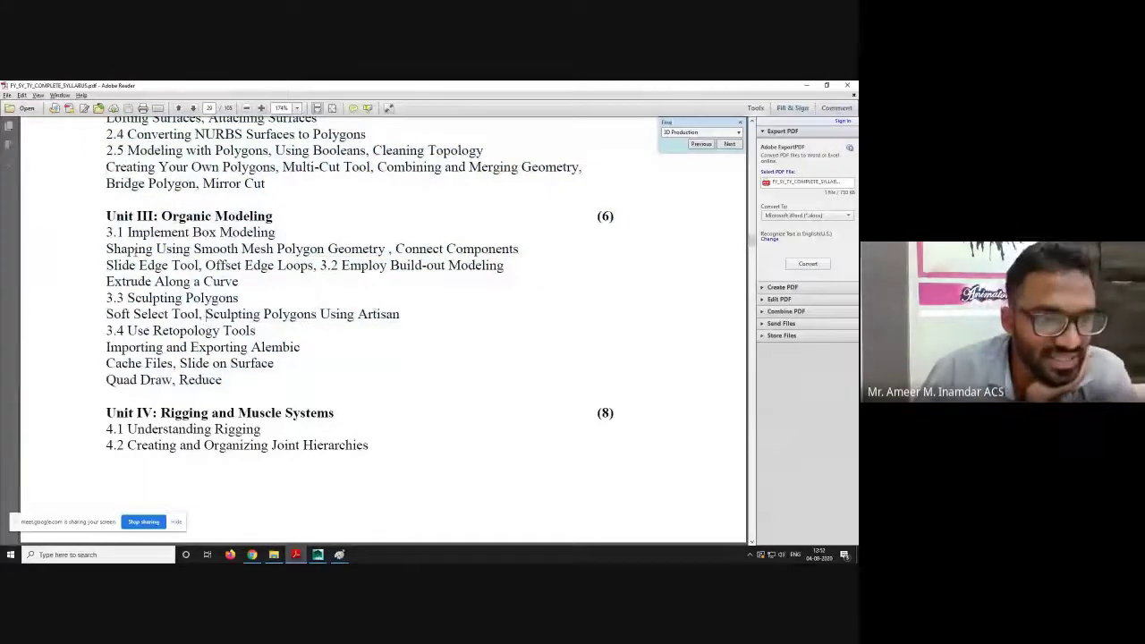
- Review the Unit IV rigging and Unit V animation topics, marking "Skinning Geometry" and "Interactive/Smooth Binding"
scroll(132, 259, "down", 4)
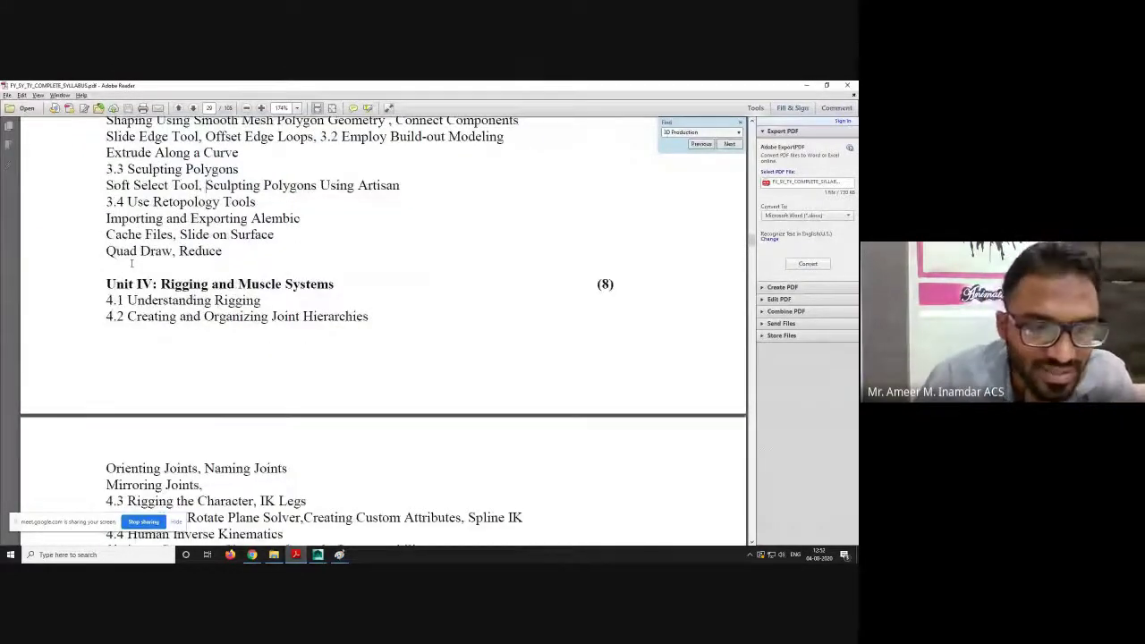
scroll(131, 261, "down", 8)
scroll(132, 261, "down", 1)
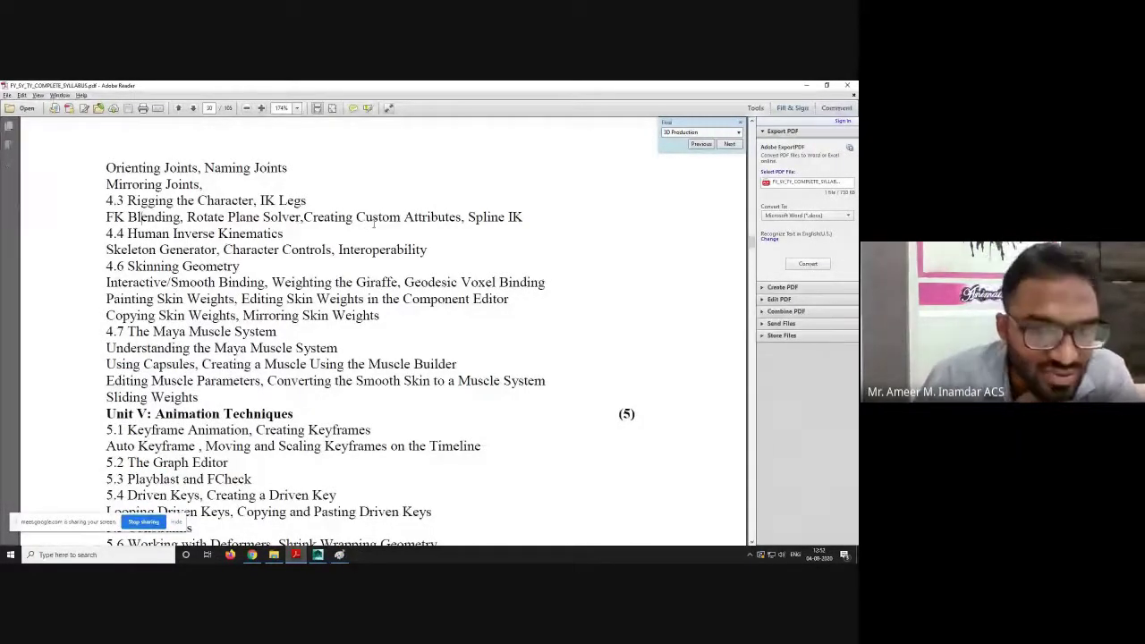
scroll(304, 256, "down", 1)
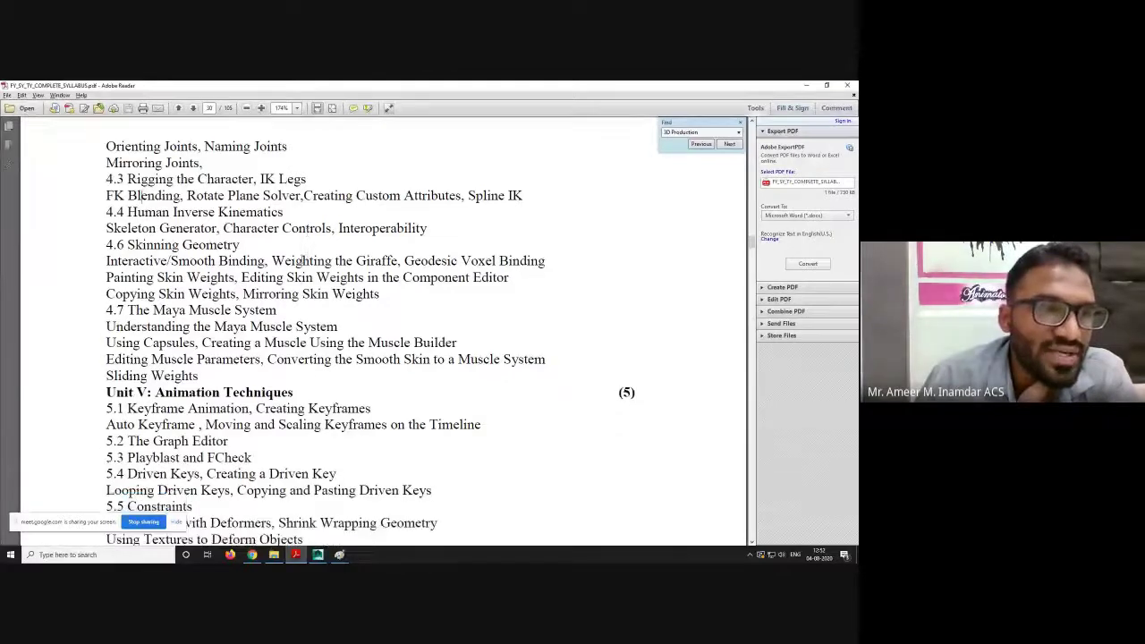
scroll(304, 255, "down", 3)
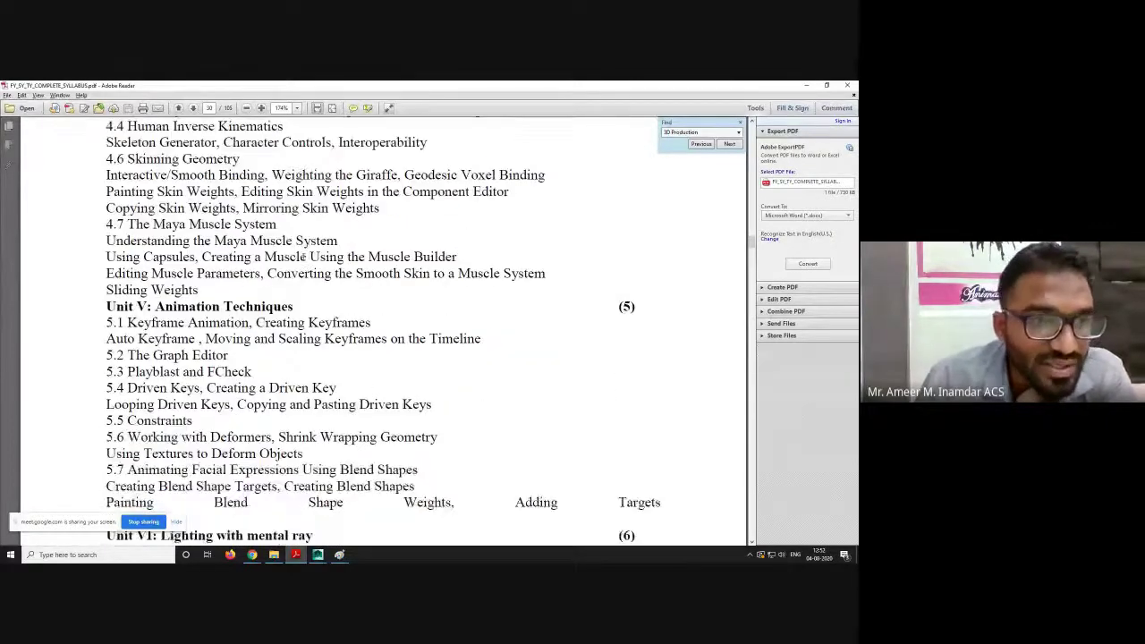
scroll(304, 256, "up", 1)
scroll(304, 256, "up", 1)
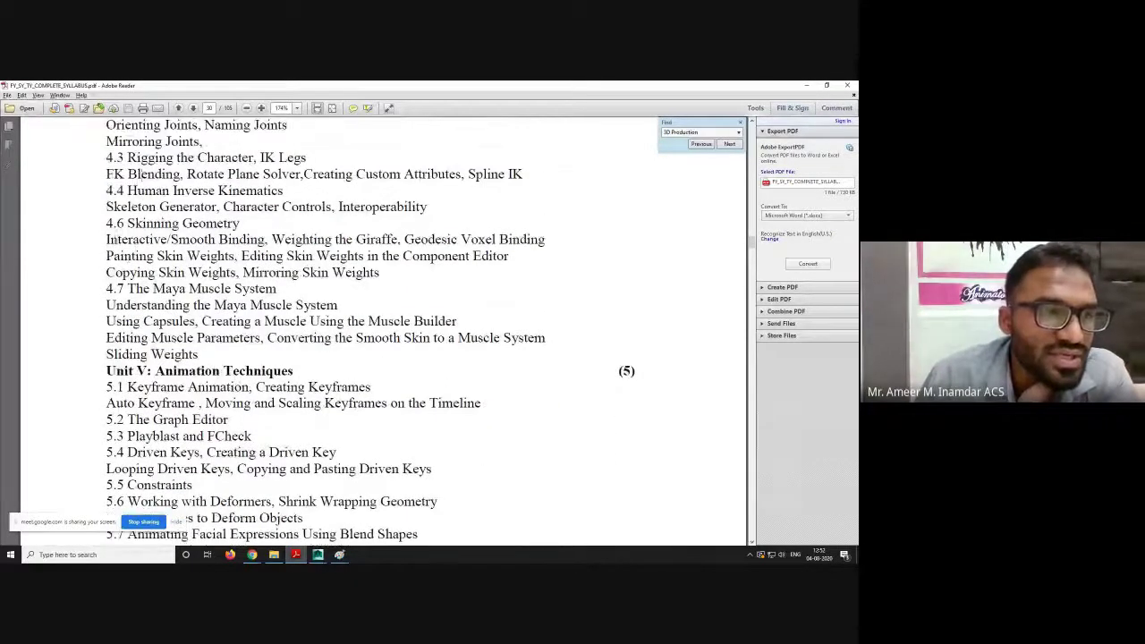
left_click_drag(126, 224, 244, 223)
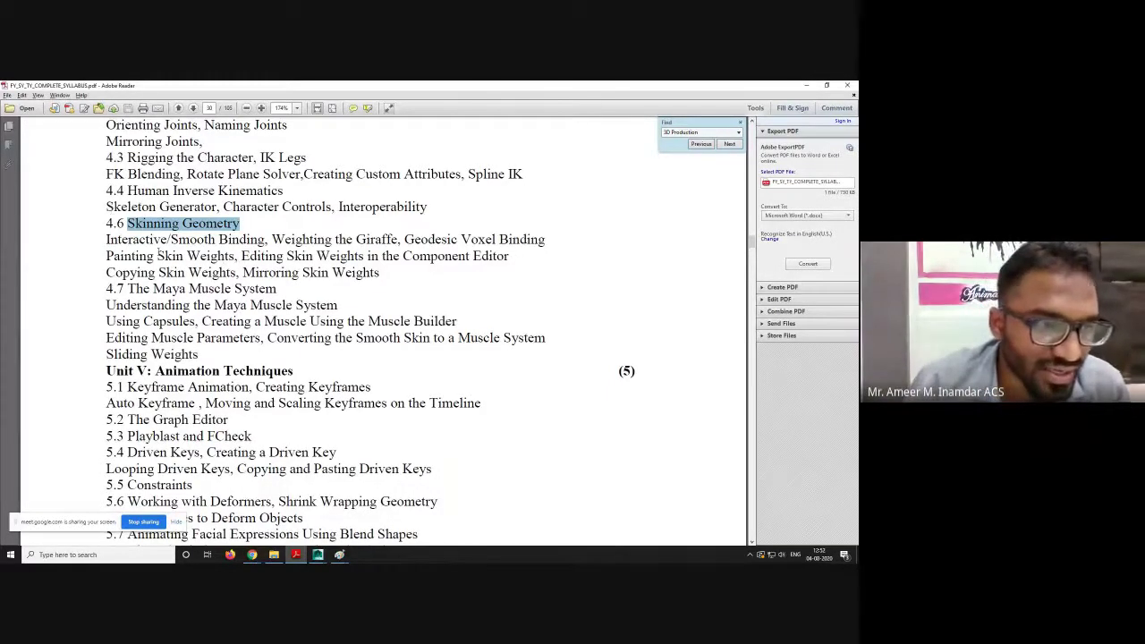
left_click_drag(134, 239, 265, 239)
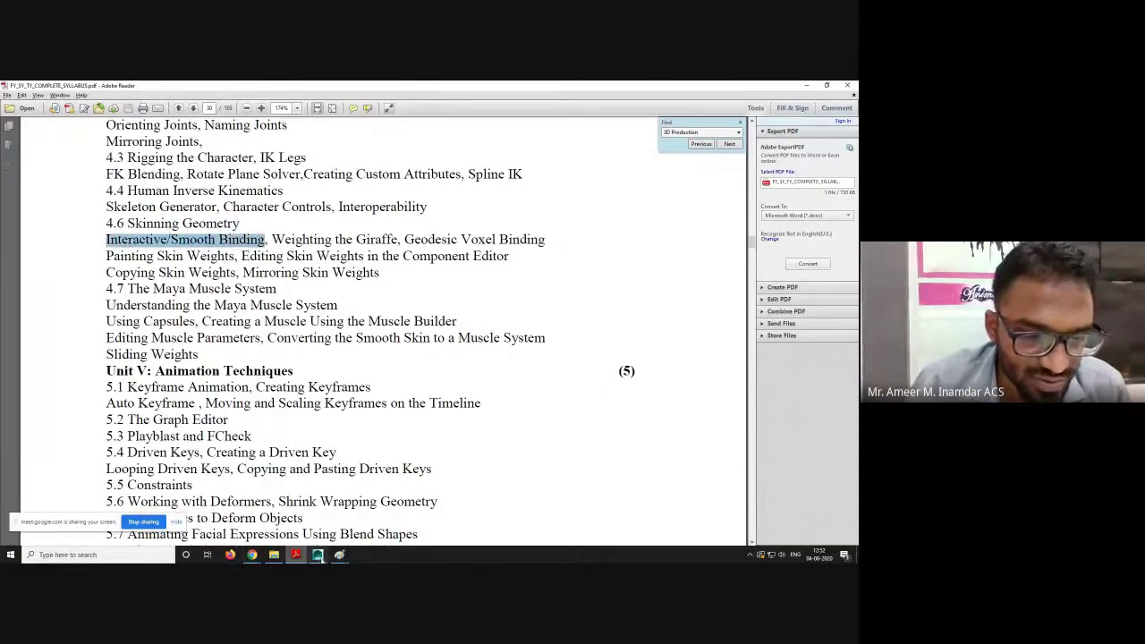
- Switch back to Maya and view the list of Skeleton commands
mouse_move(317, 555)
left_click(354, 517)
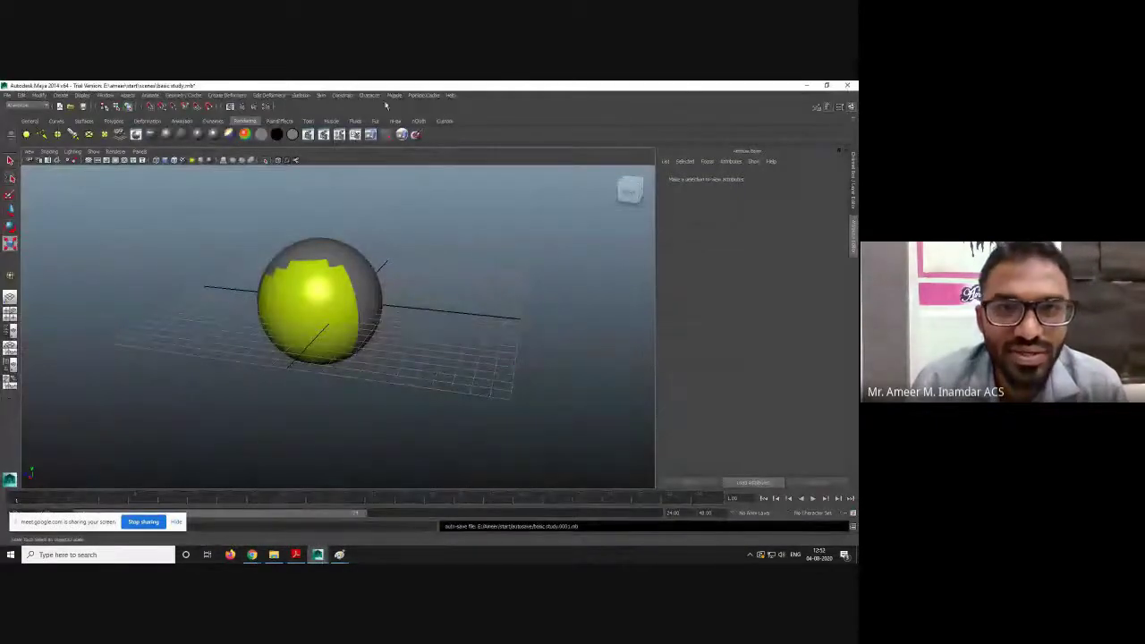
left_click(301, 95)
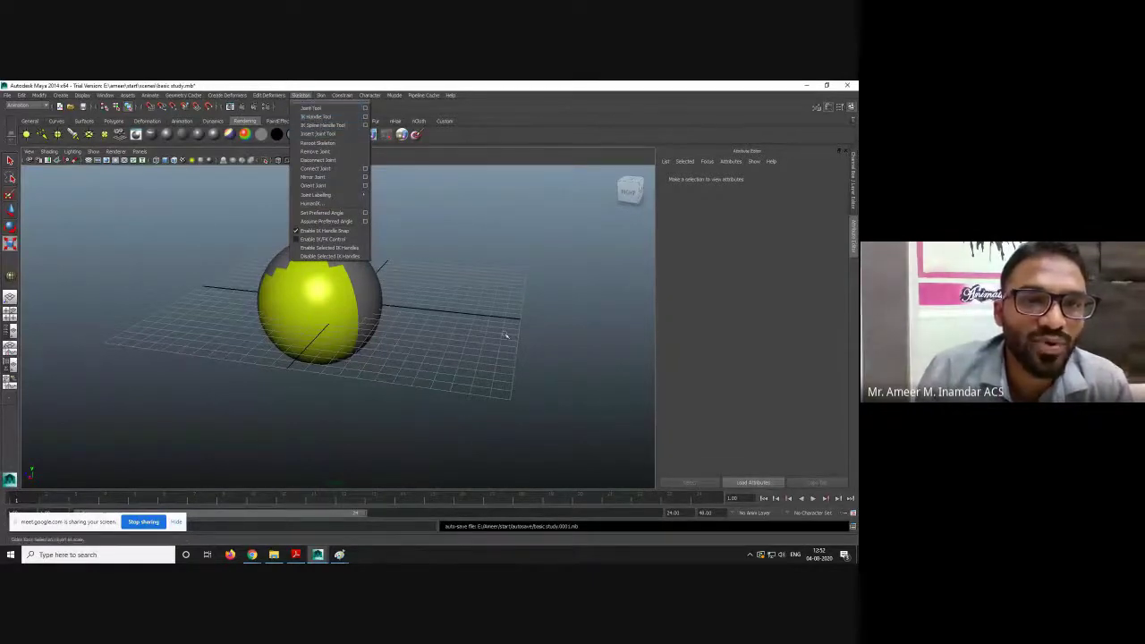
left_click(460, 299)
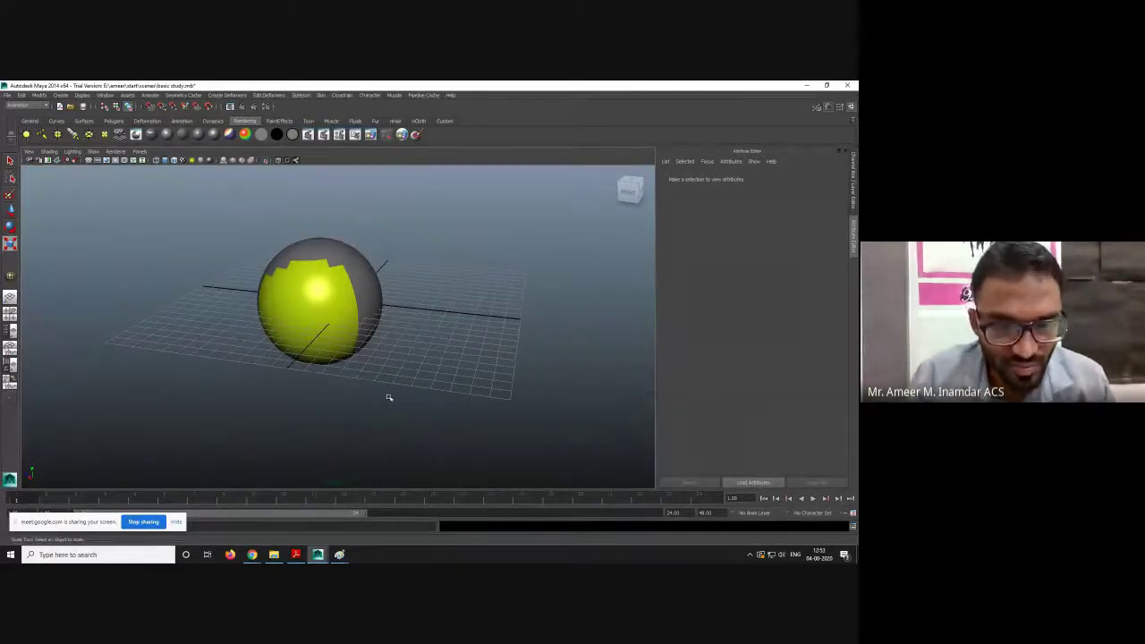
- Maximize the side view and delete the sphere from the scene
key("space")
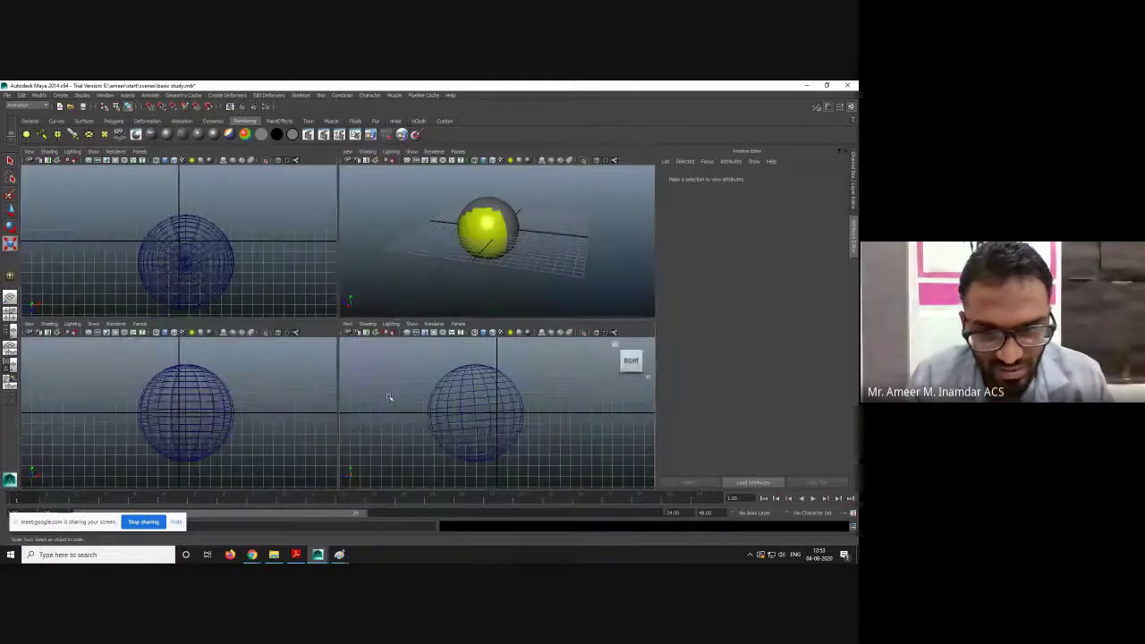
key("space")
key("Delete")
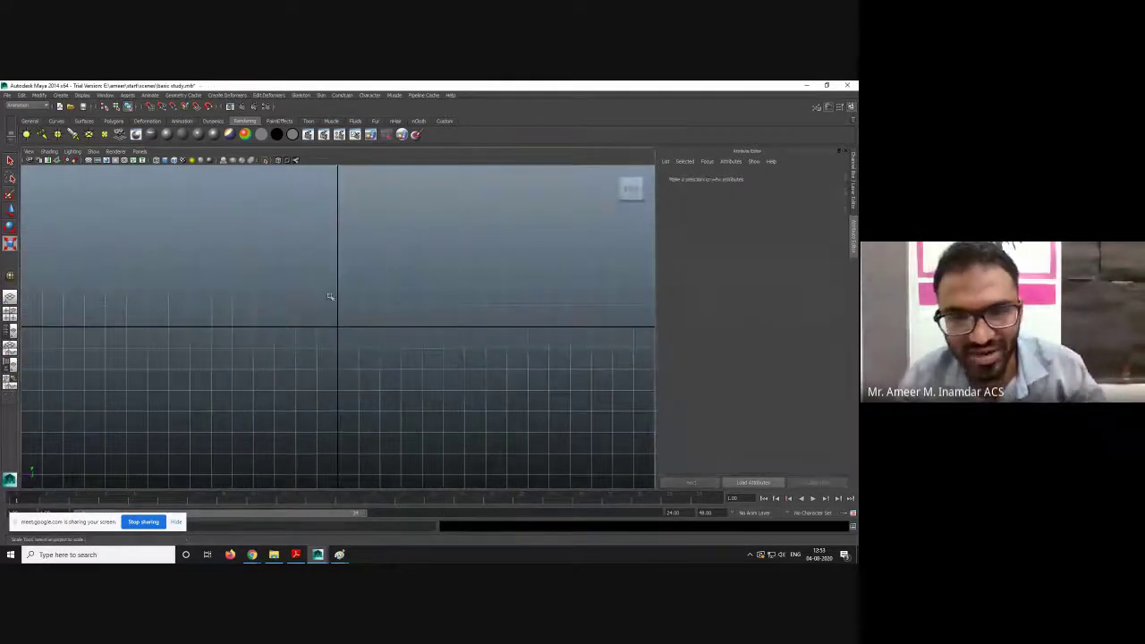
- Draw a five-joint, leg-shaped chain with the Joint Tool in the side view, running from hip through knee and ankle to toe
left_click(301, 94)
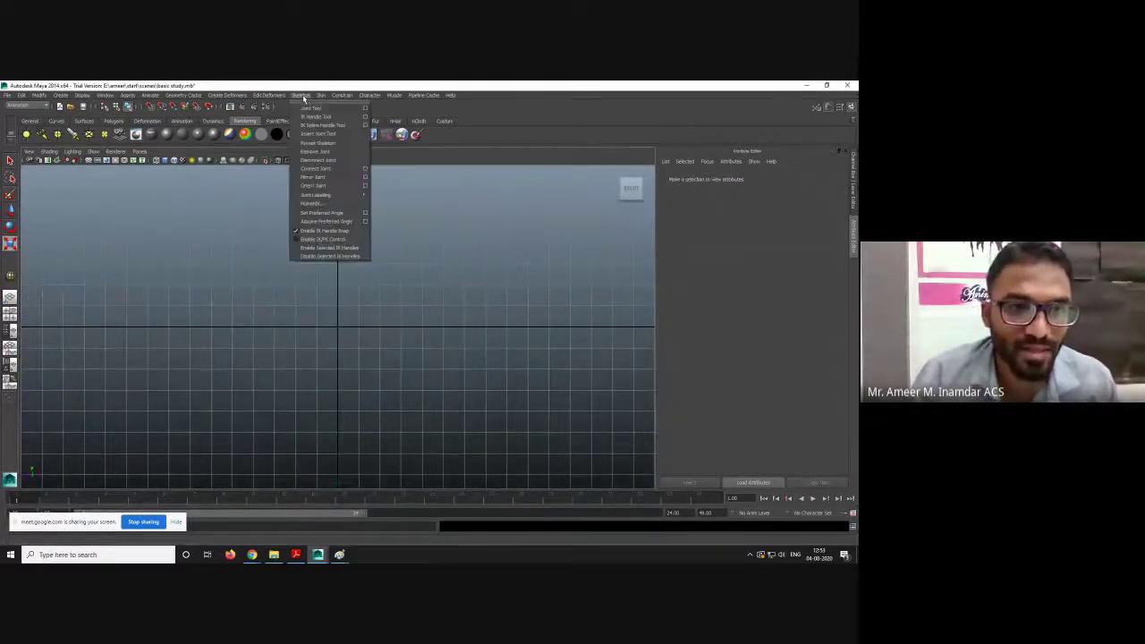
left_click(313, 109)
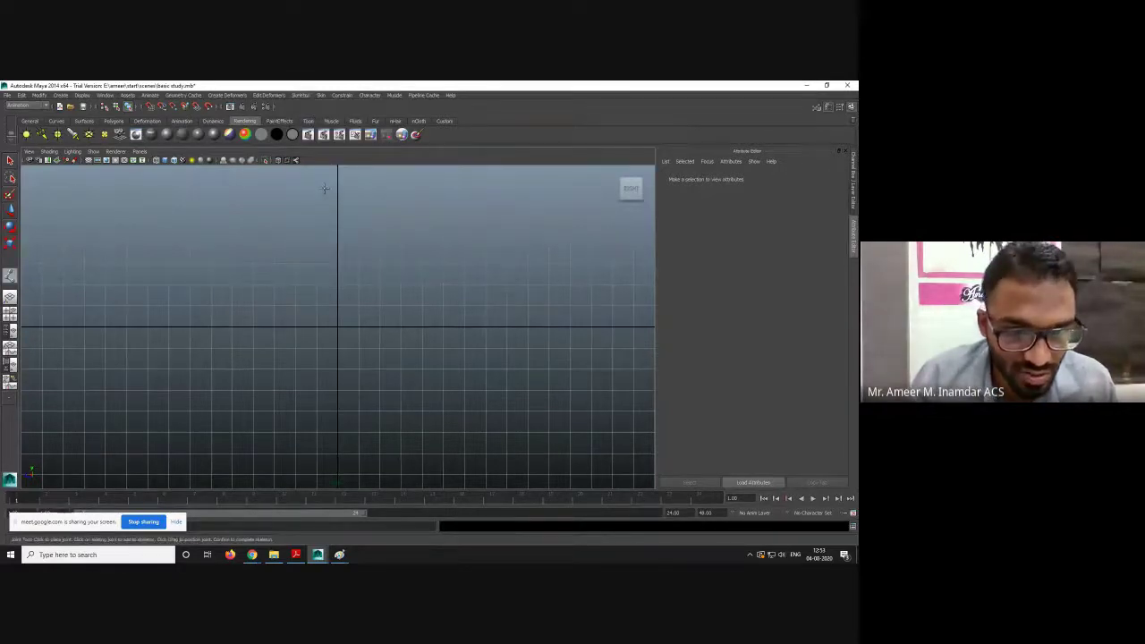
left_click(294, 248)
left_click(276, 309)
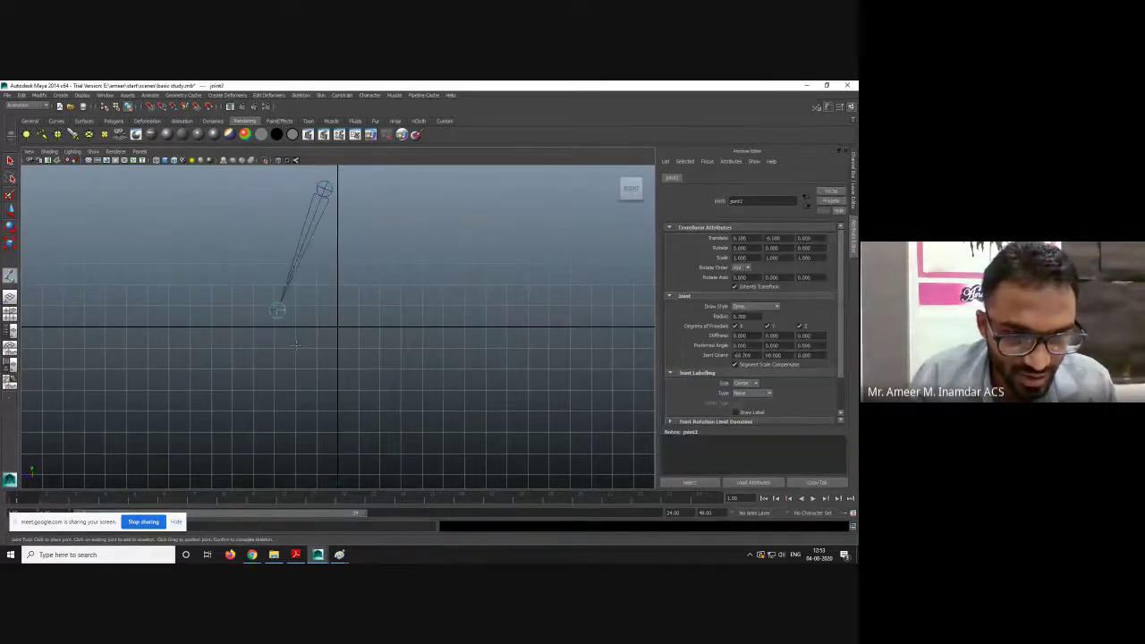
left_click(329, 406)
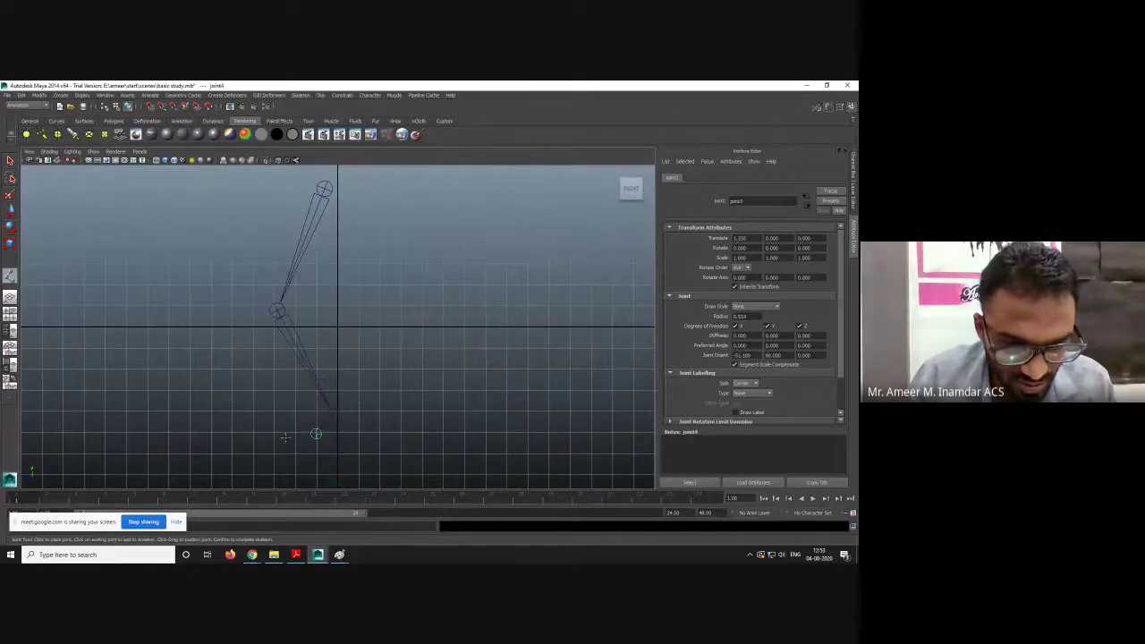
left_click(287, 438)
left_click(317, 435)
key("Return")
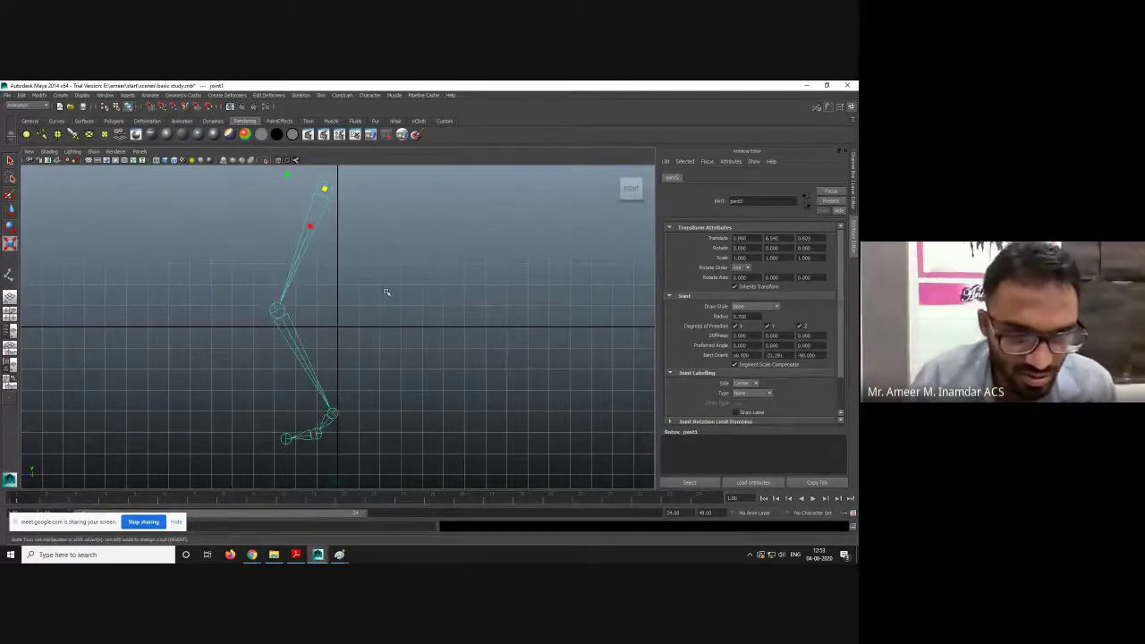
- Return to the perspective view and raise the leg chain by its root joint to about 12 units in Y
left_click(387, 291)
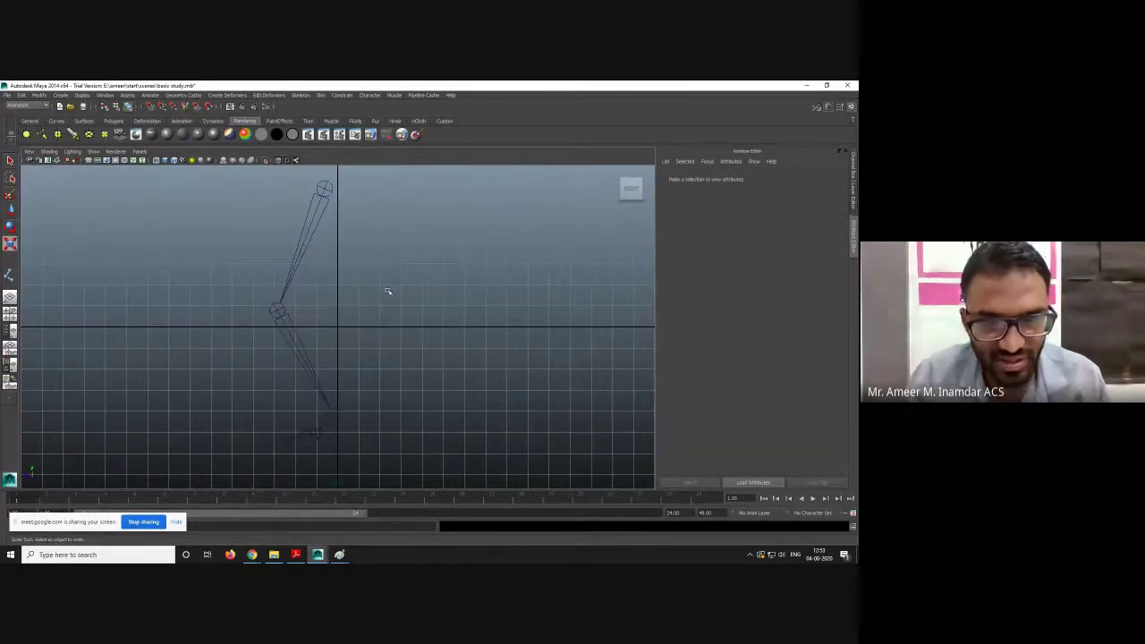
key("space")
key("space")
left_click_drag(334, 318, 391, 317, "alt")
left_click(330, 210)
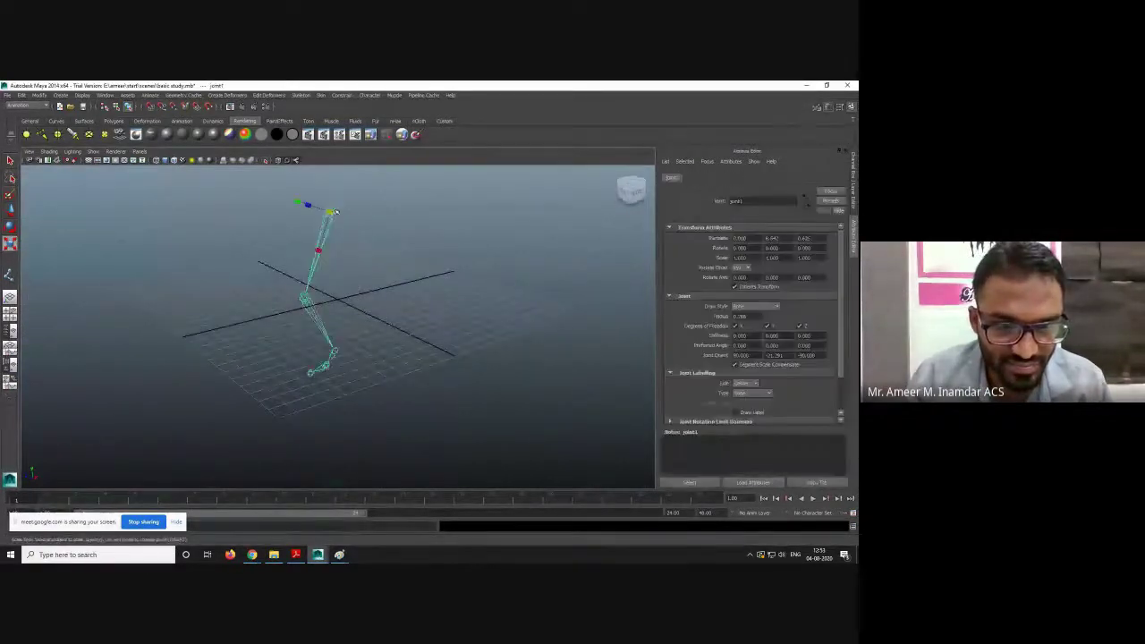
key("w")
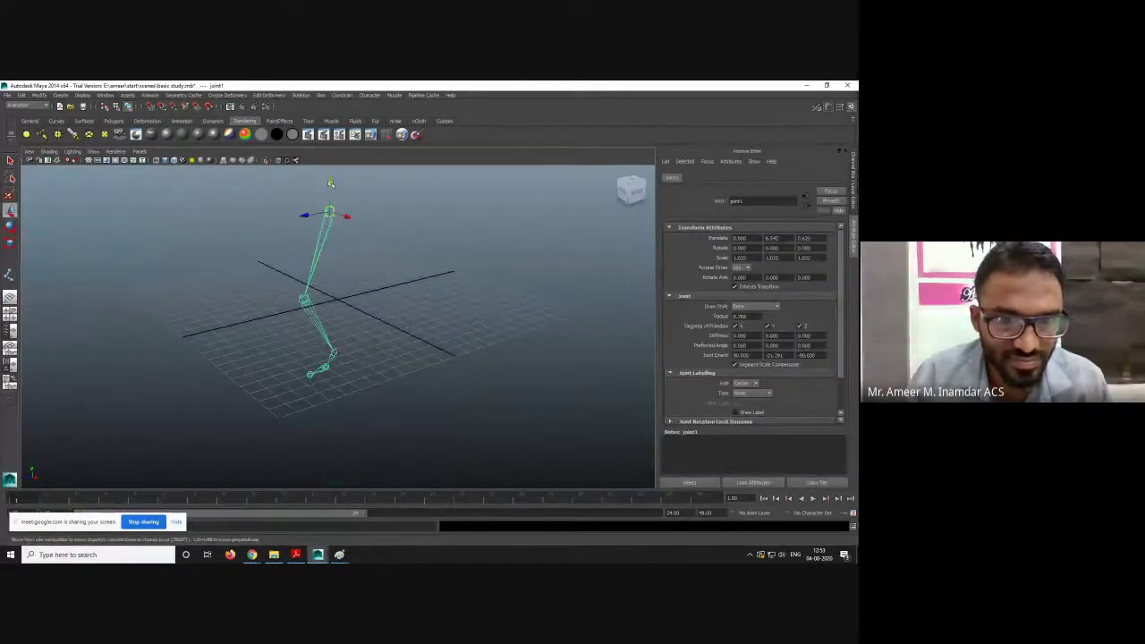
left_click_drag(335, 184, 334, 115)
left_click_drag(360, 226, 375, 275, "alt")
left_click(342, 244)
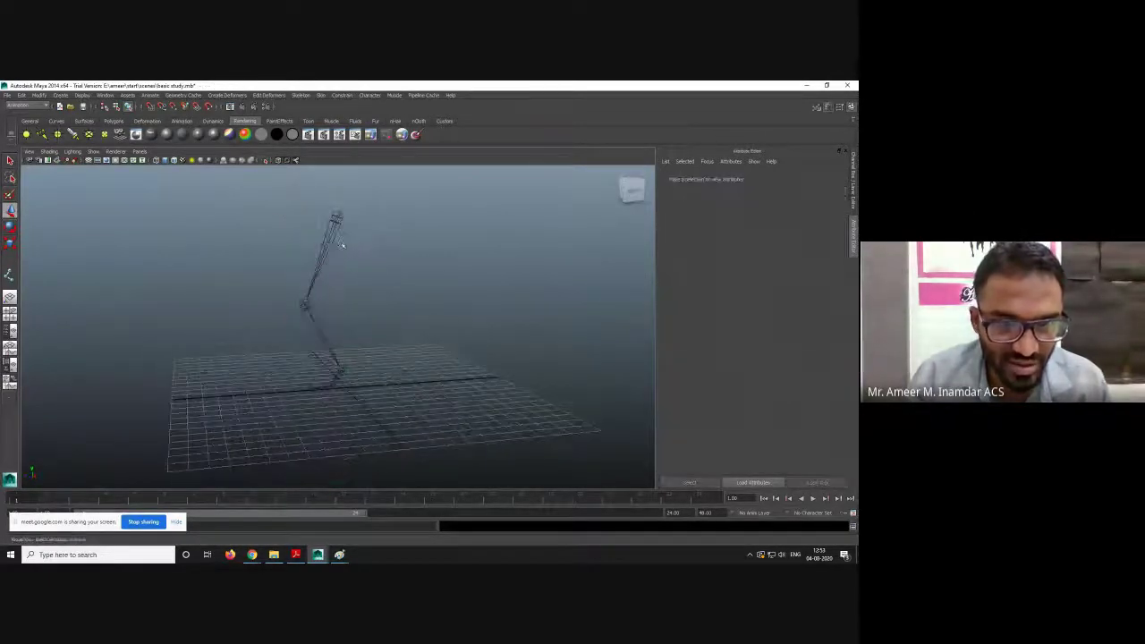
- Rotate the root joint freely back and forth to swing the leg chain
left_click(338, 217)
key("e")
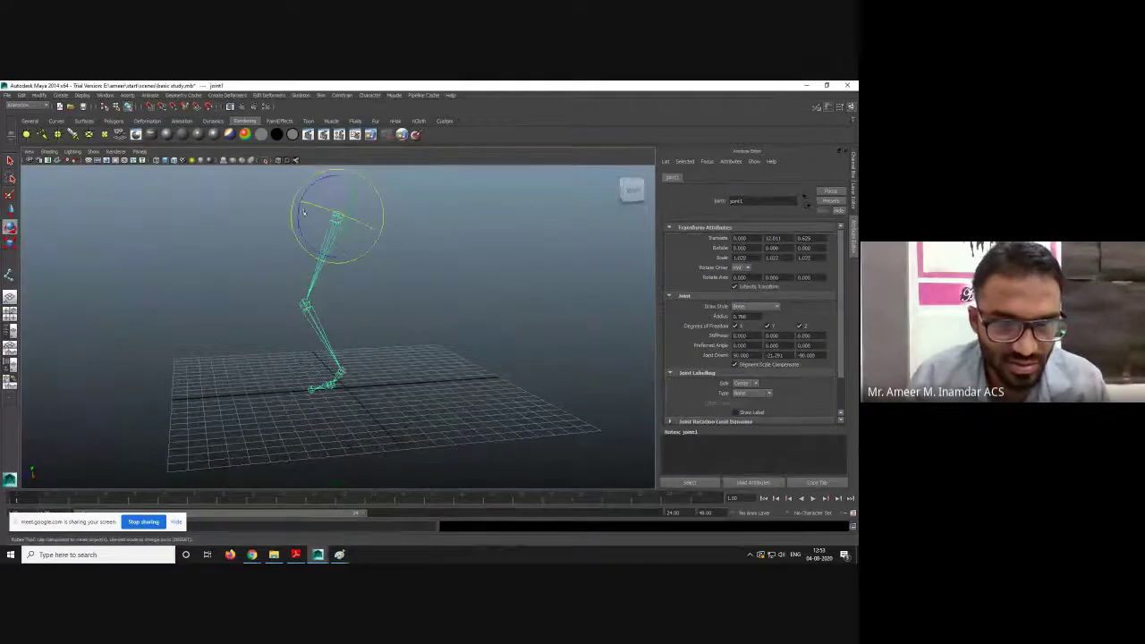
left_click_drag(298, 211, 336, 250)
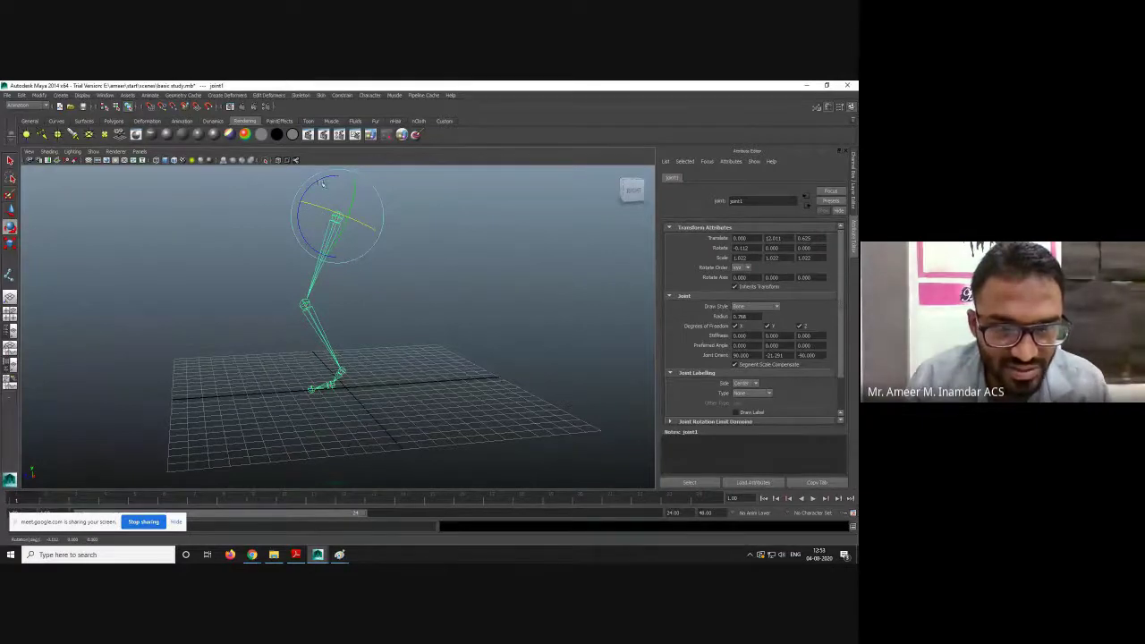
left_click_drag(317, 182, 323, 304)
left_click_drag(350, 222, 363, 207)
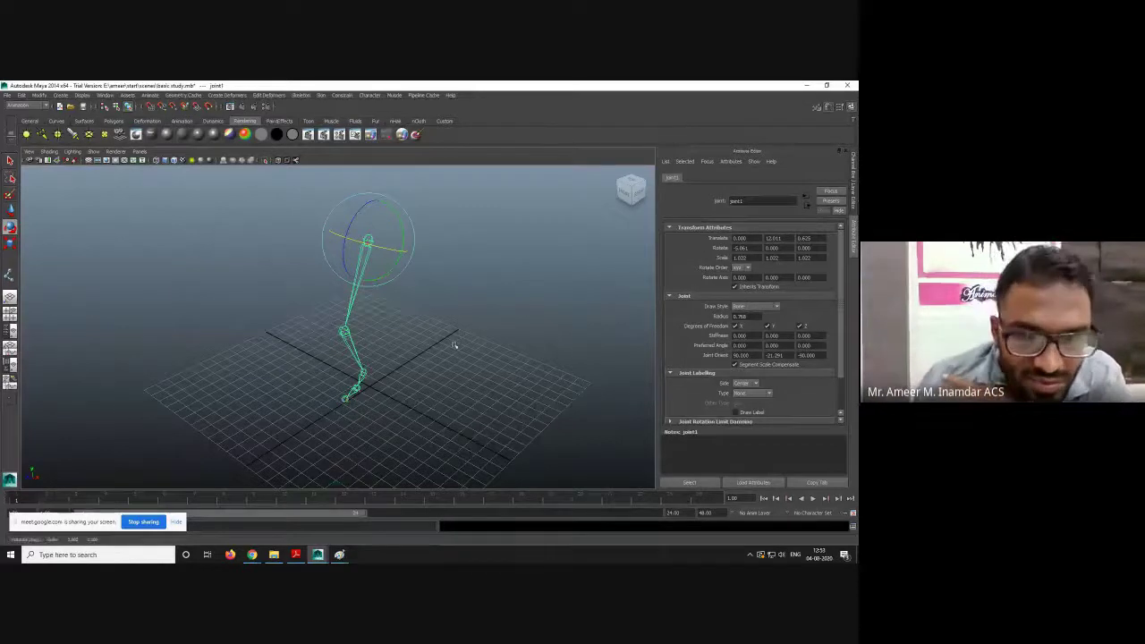
mouse_move(405, 255)
left_mouse_down()
mouse_move(390, 248)
mouse_move(404, 244)
left_mouse_up()
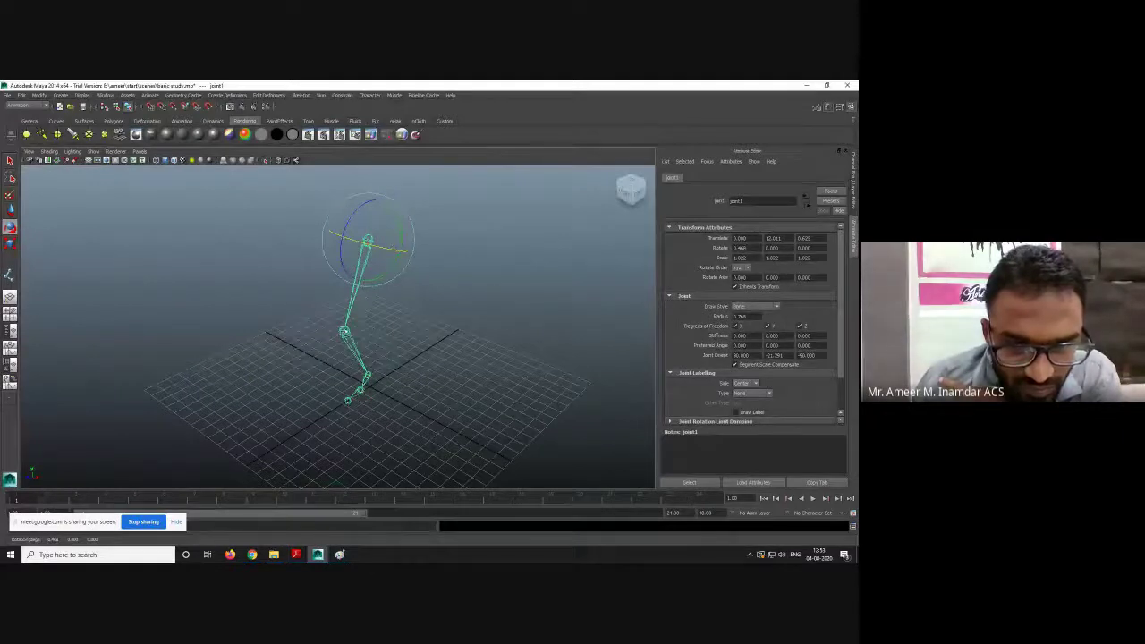
- Reset the root joint's rotation with Assume Preferred Angle and deselect the leg chain
right_click(429, 329)
right_click(435, 329)
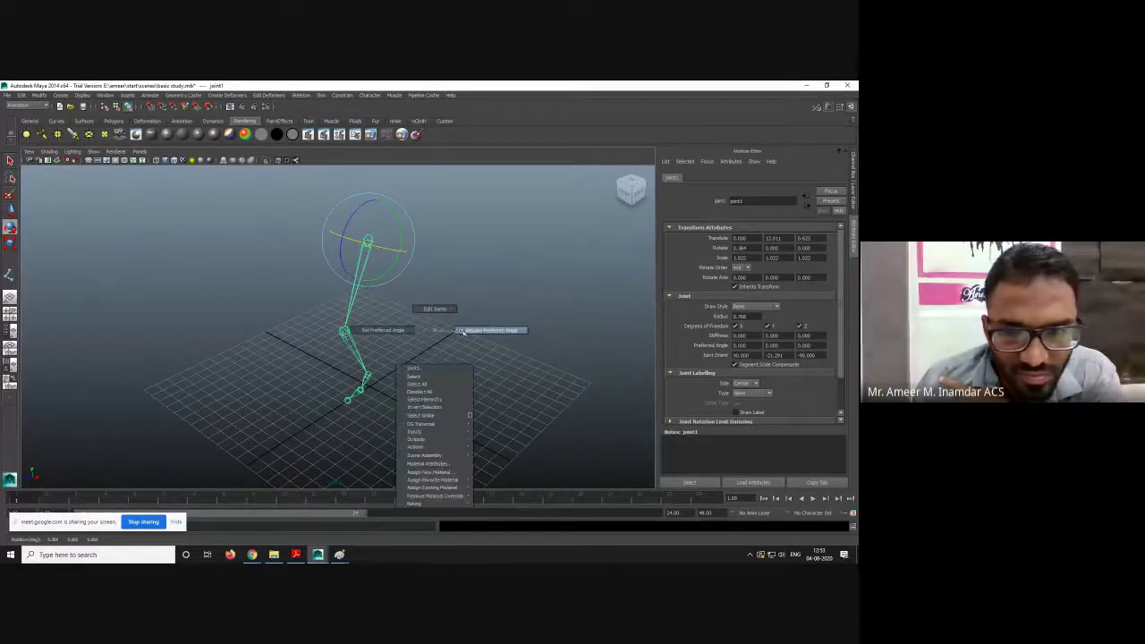
right_click(378, 245)
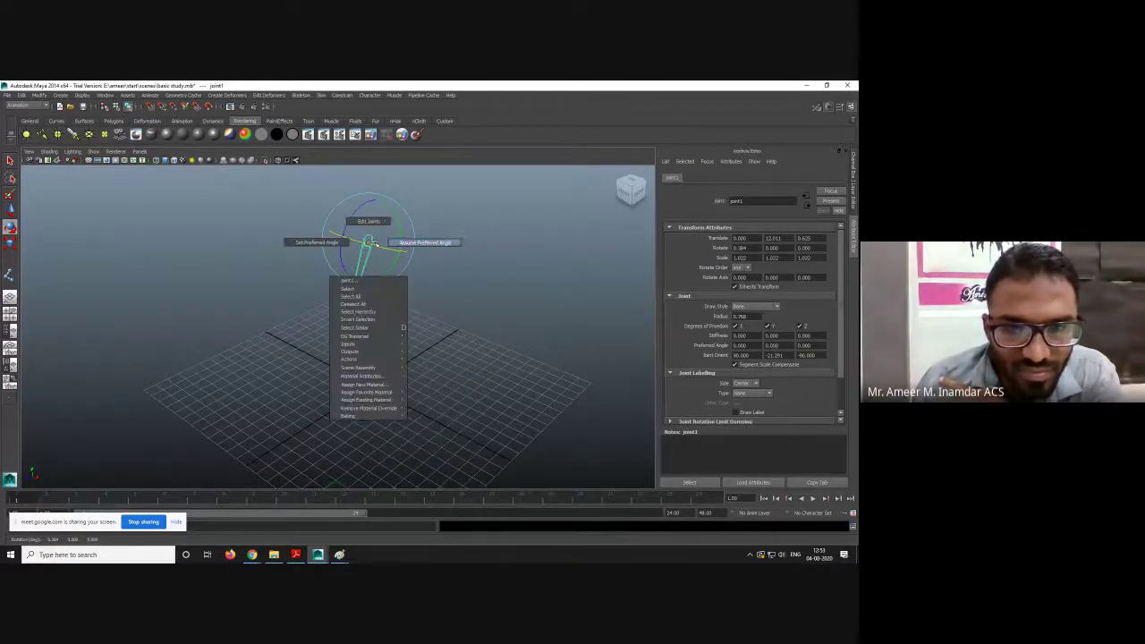
key("q")
left_click(273, 252)
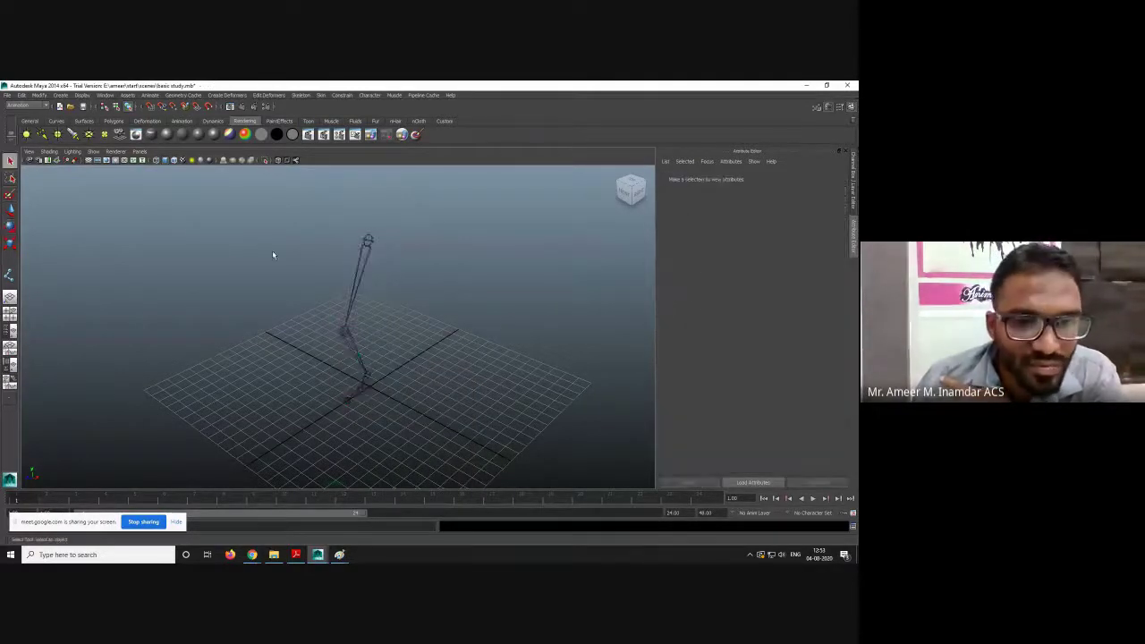
- Shift the root joint slightly along X and show its rotate and scale manipulators
left_click(368, 242)
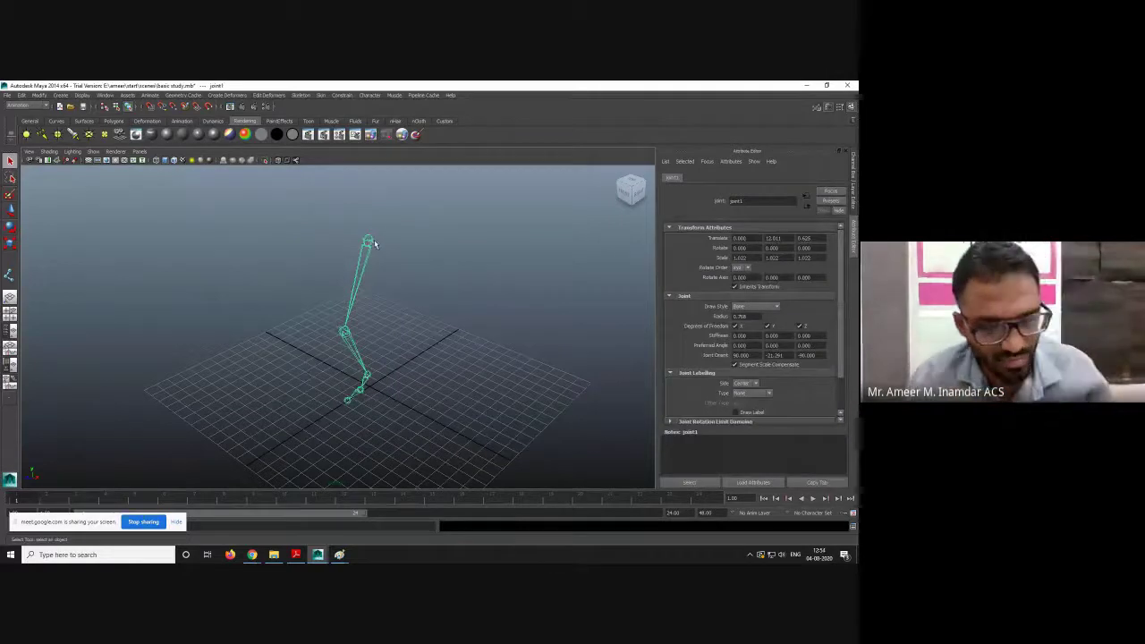
key("w")
left_click_drag(390, 248, 394, 249)
key("e")
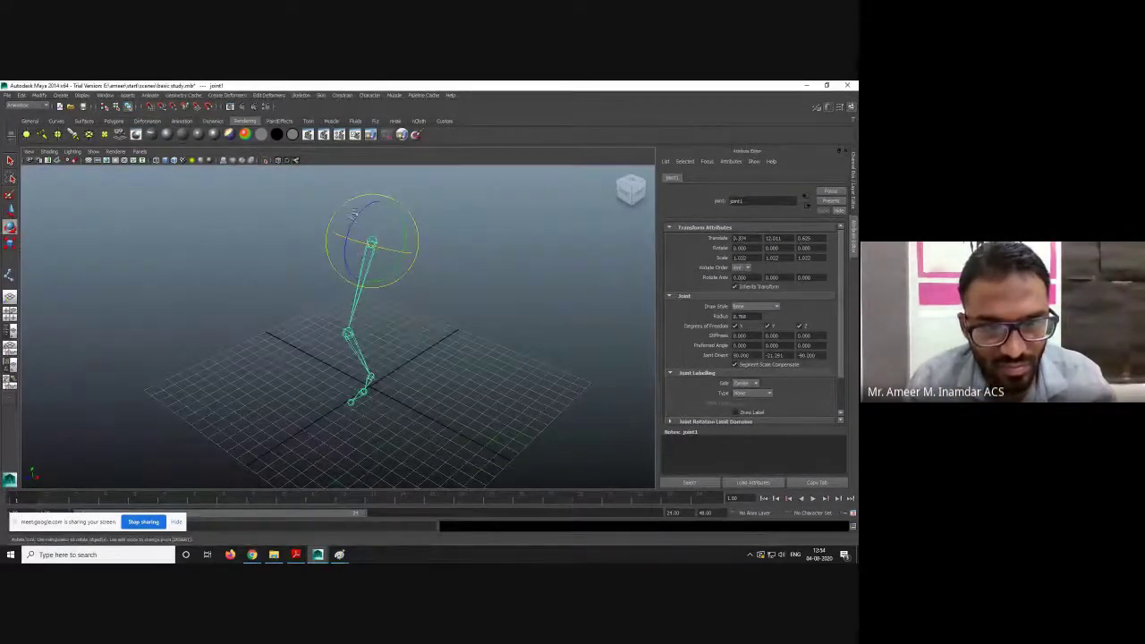
key("r")
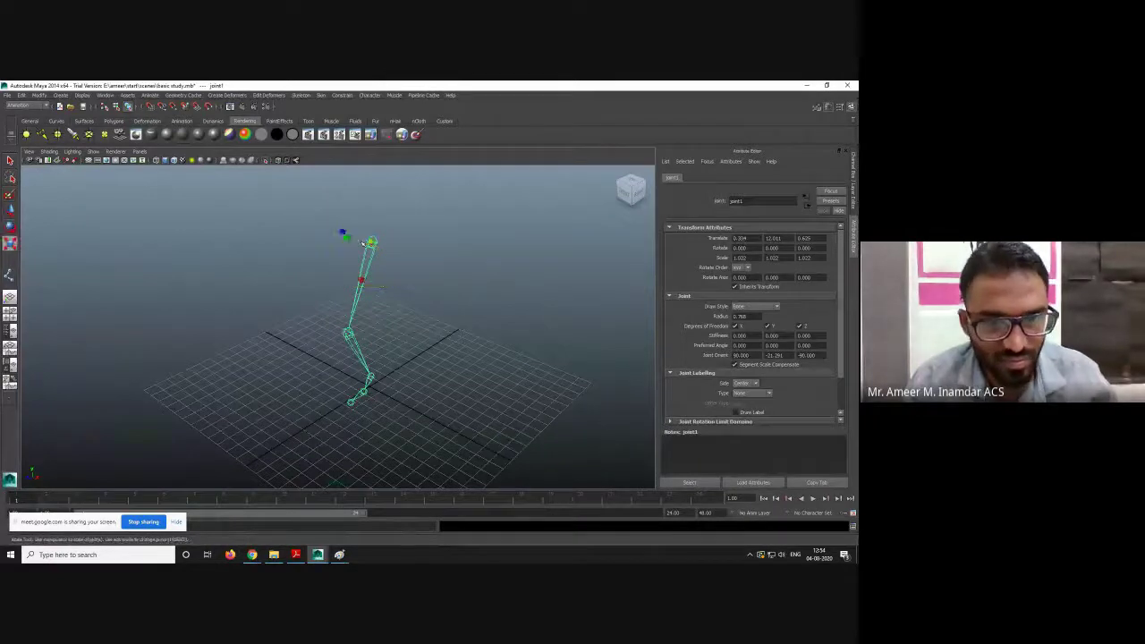
left_click(333, 231)
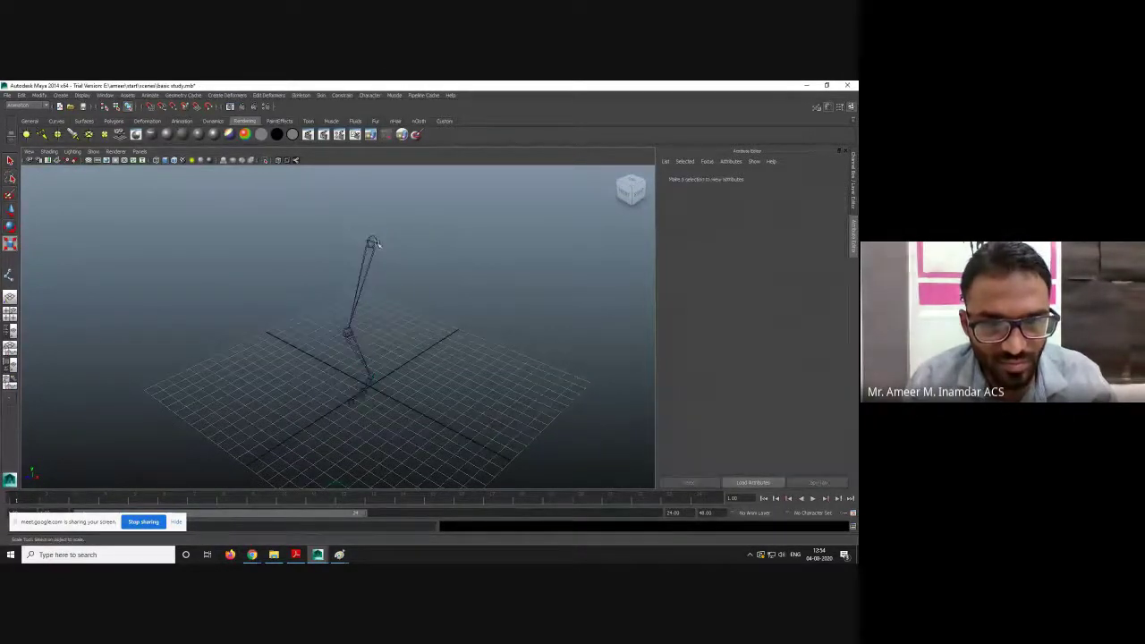
left_click(371, 244)
left_click(419, 304)
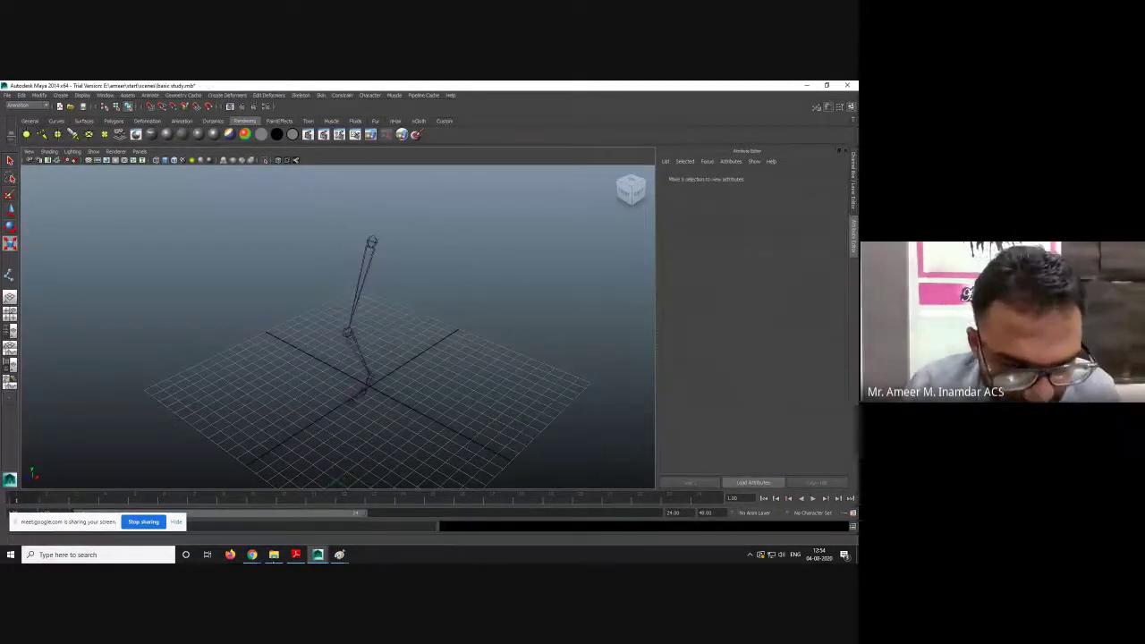
- Switch to the syllabus PDF in Adobe Reader and review the skinning, muscle system and animation topics
mouse_move(253, 554)
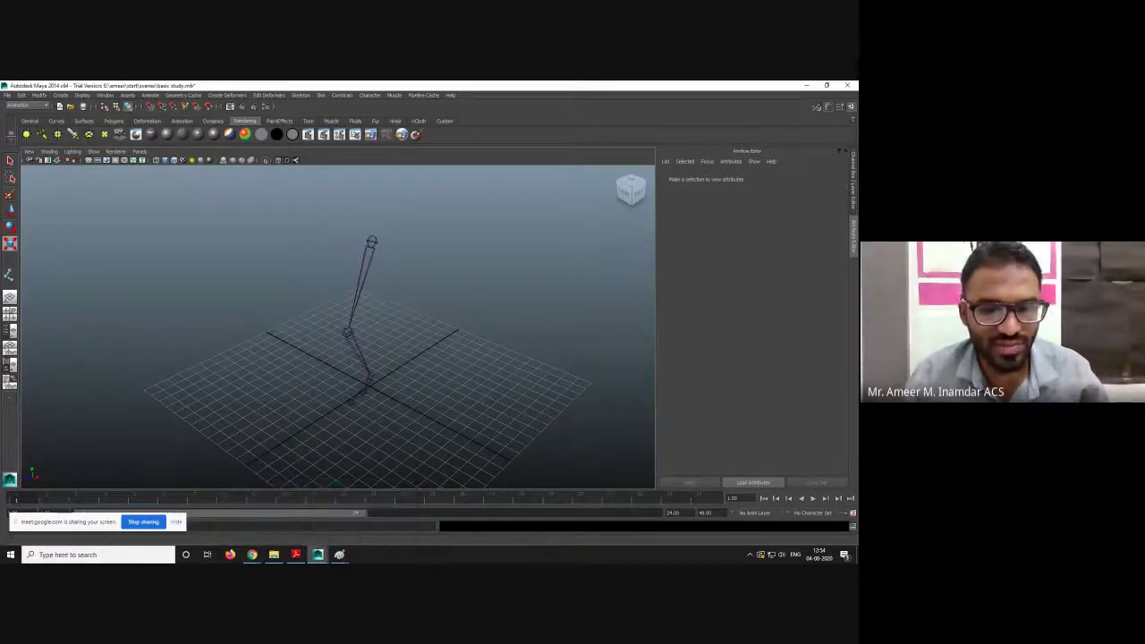
left_click(295, 554)
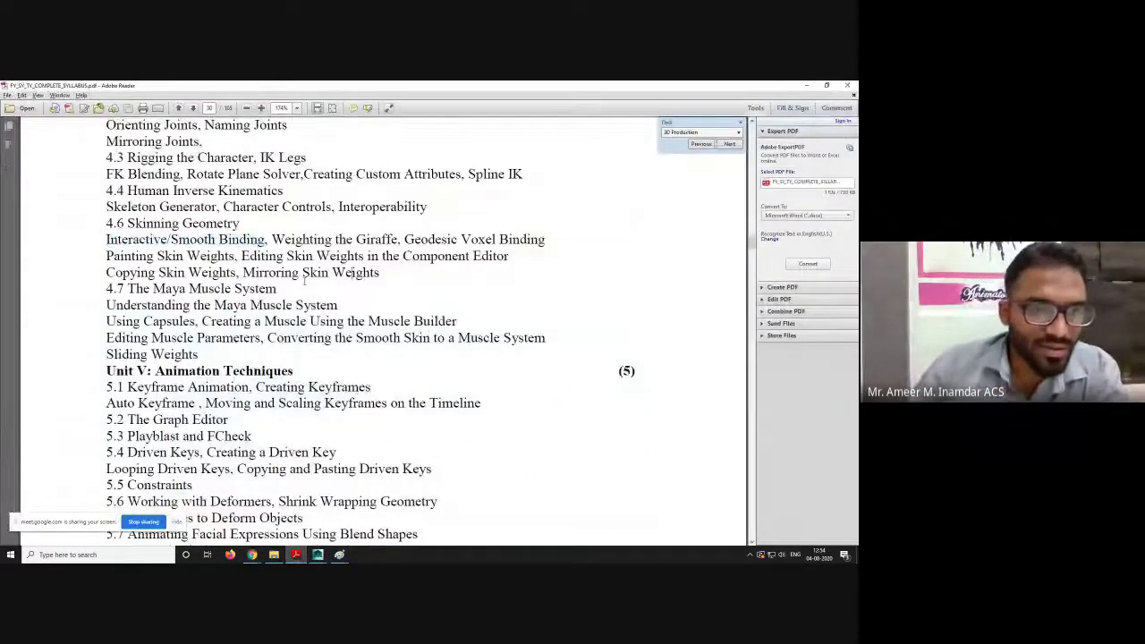
scroll(304, 280, "down", 2)
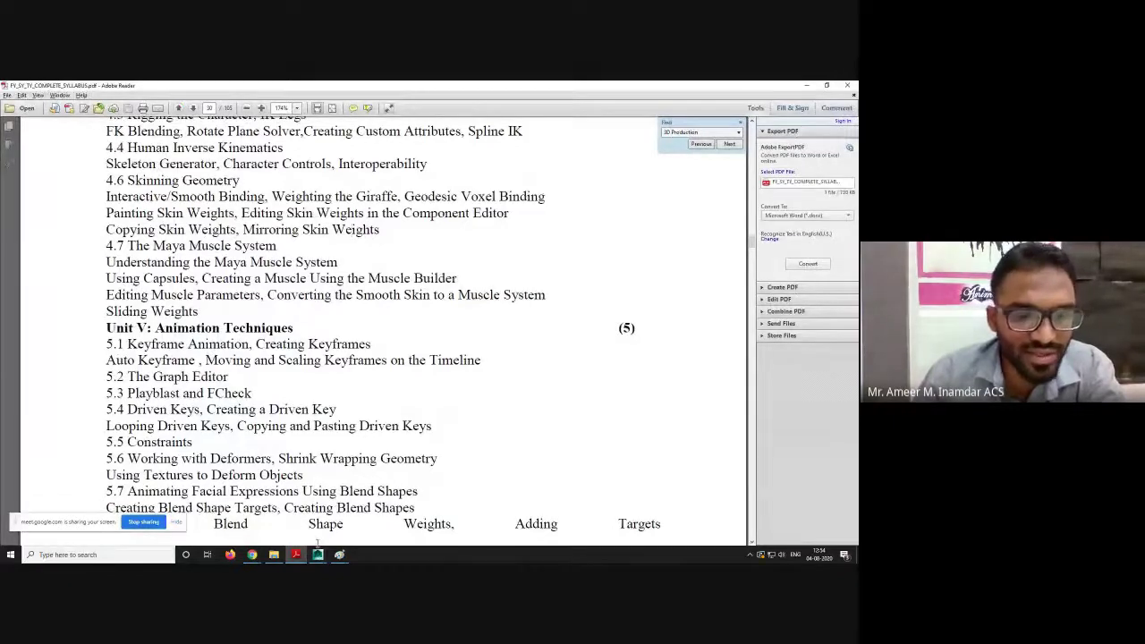
- Switch back to Maya and view the Bind Skin options for binding geometry to joints
mouse_move(318, 553)
left_click(352, 506)
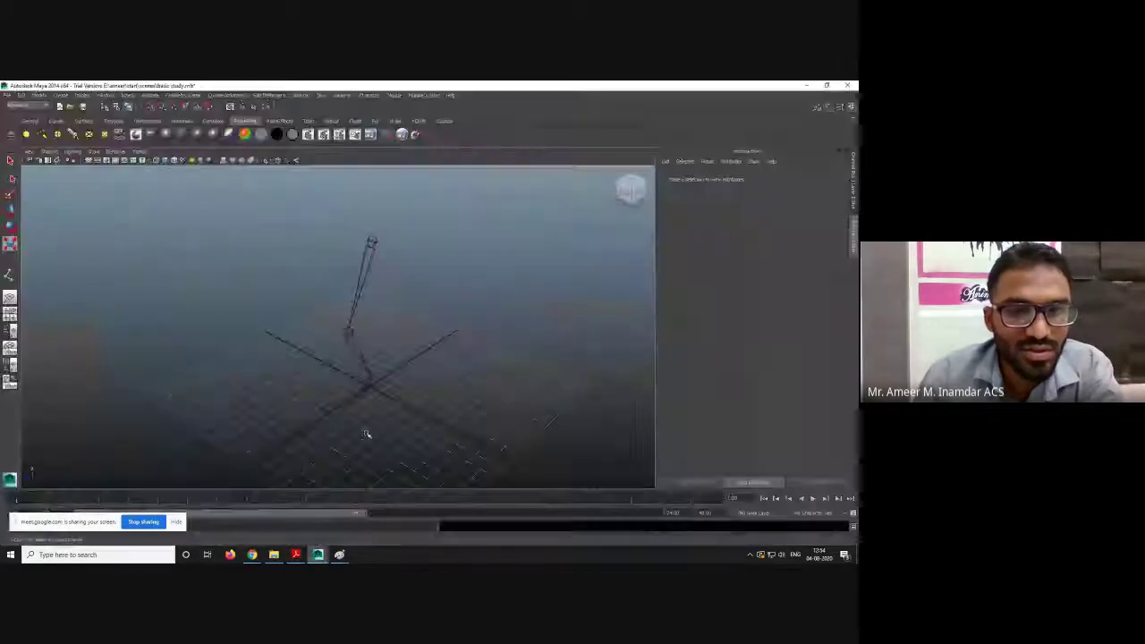
left_click(321, 96)
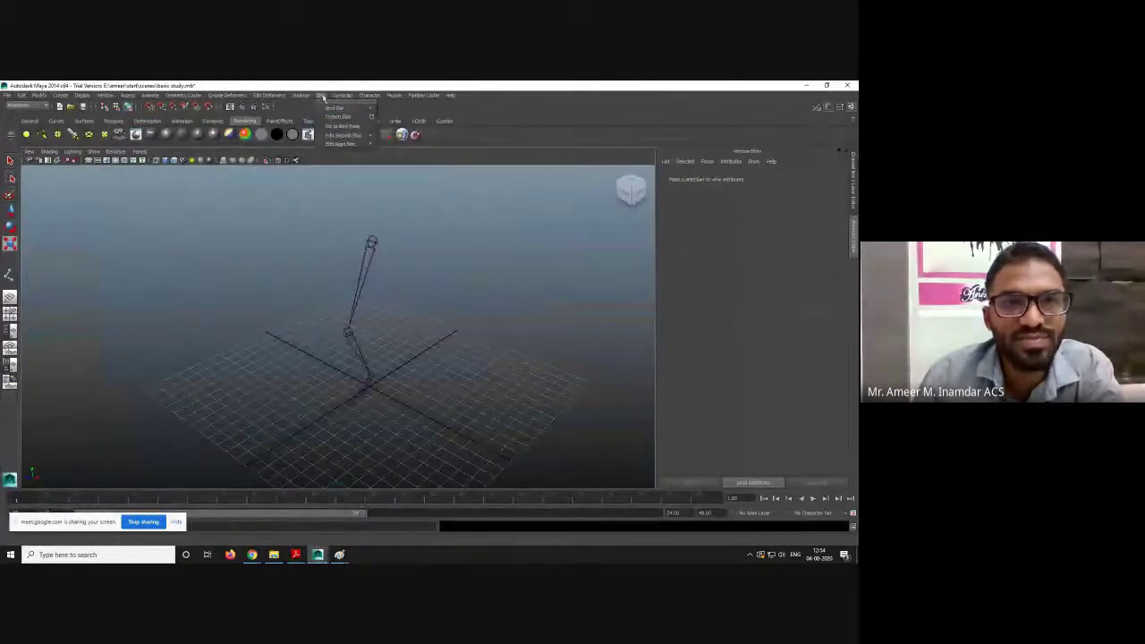
mouse_move(327, 109)
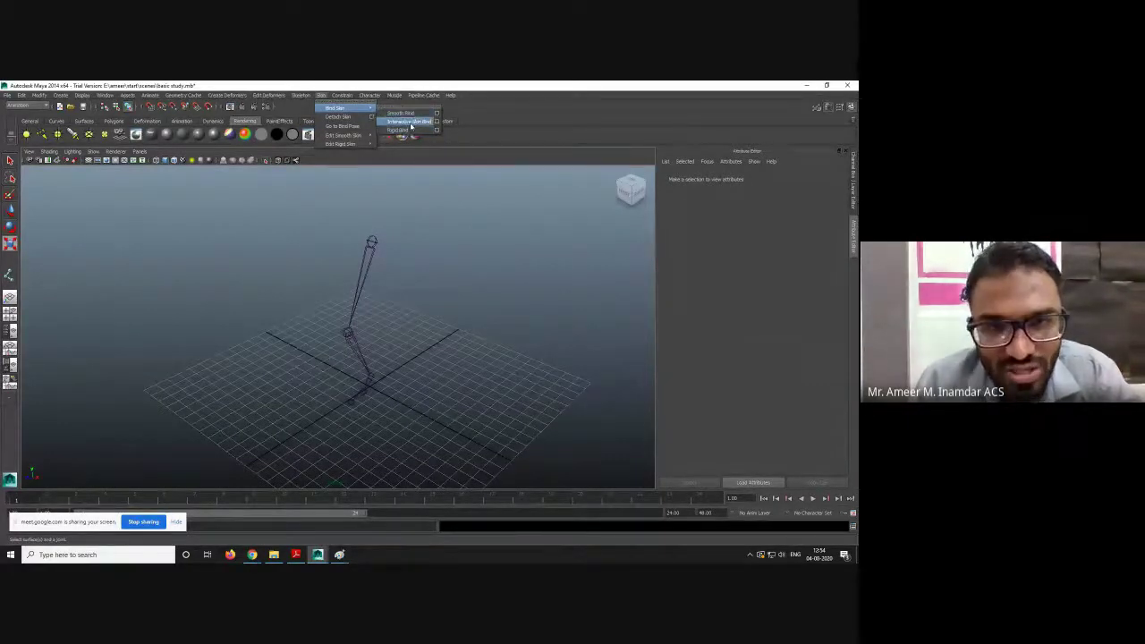
left_click(347, 119)
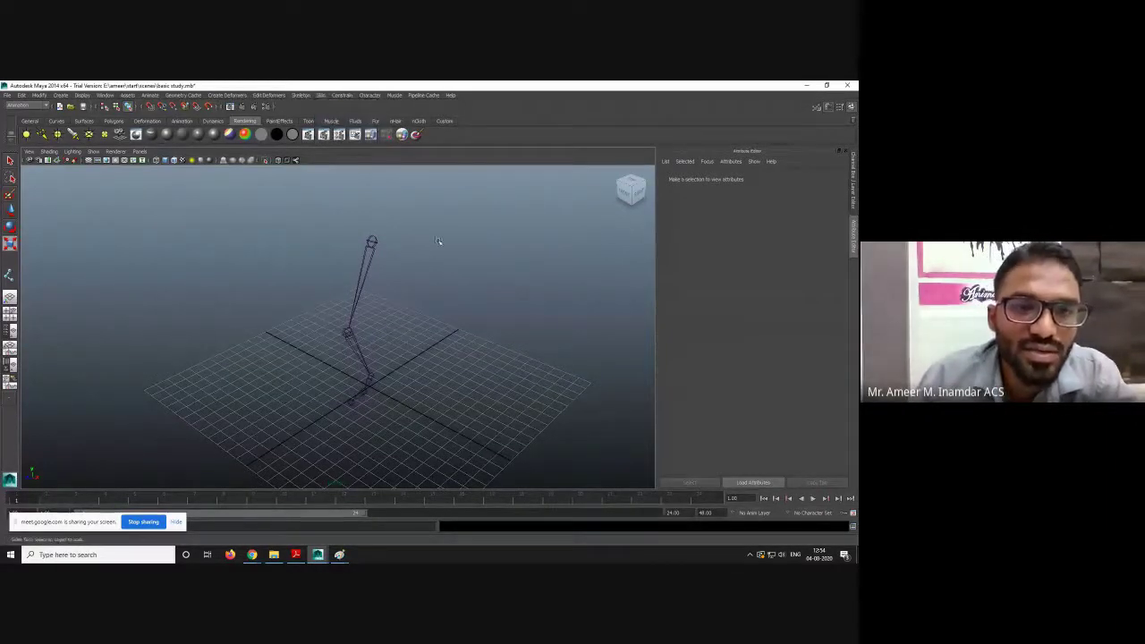
left_click(373, 242)
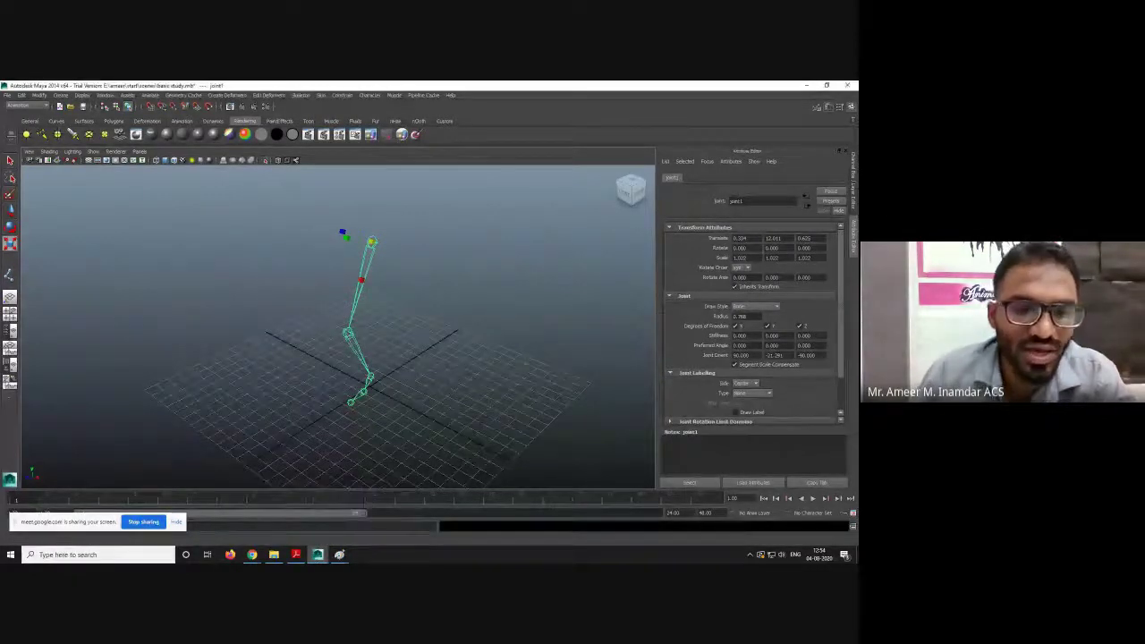
- Return to the syllabus PDF in Adobe Reader and mark "Editing Skin Weights" under Skinning Geometry
mouse_move(309, 554)
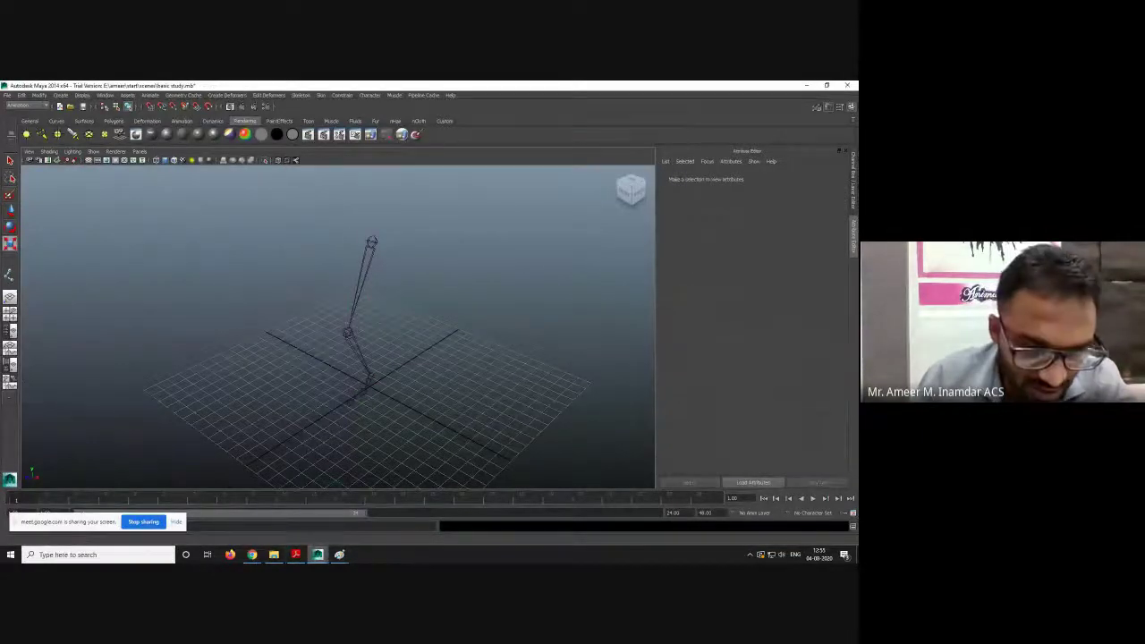
left_click(296, 554)
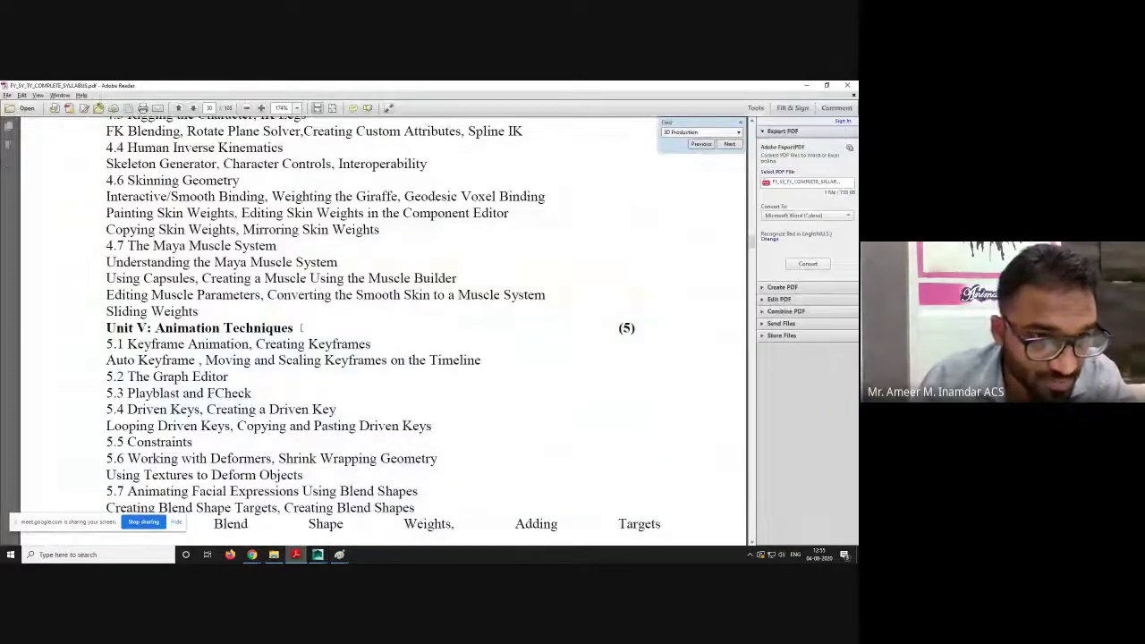
scroll(301, 328, "up", 1)
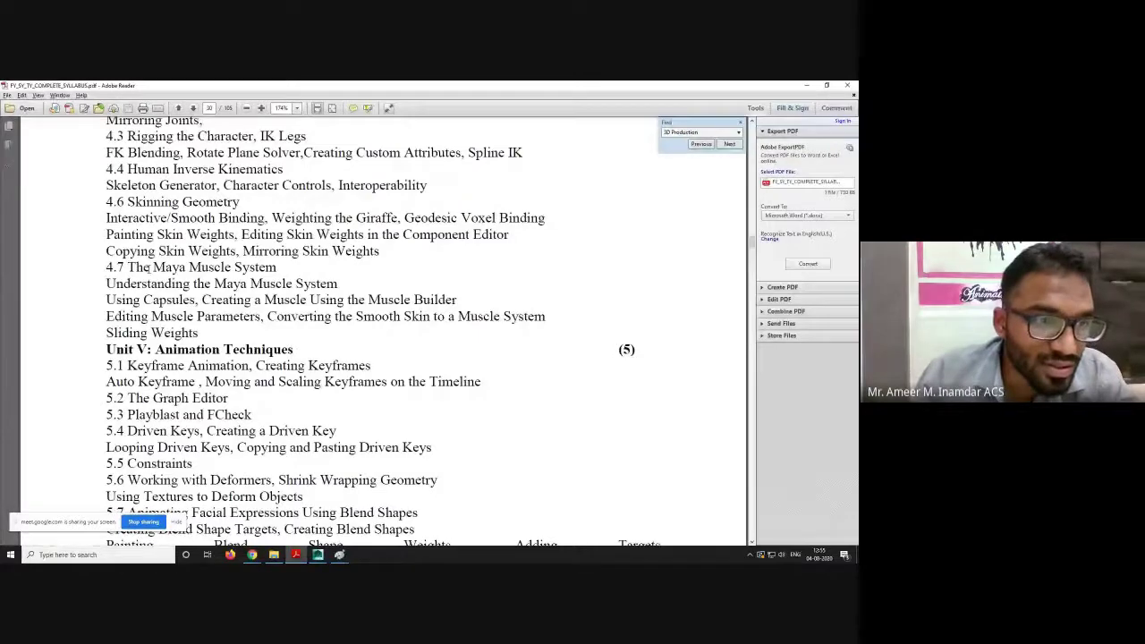
scroll(152, 267, "up", 1)
left_click_drag(106, 255, 363, 256)
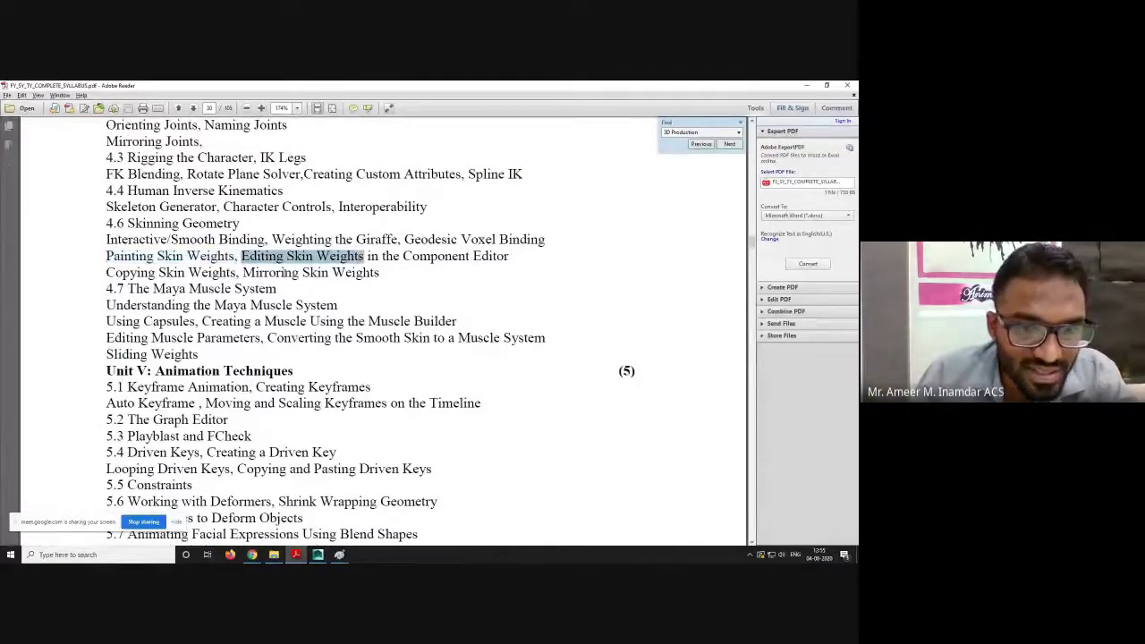
left_click(307, 286)
scroll(307, 286, "down", 2)
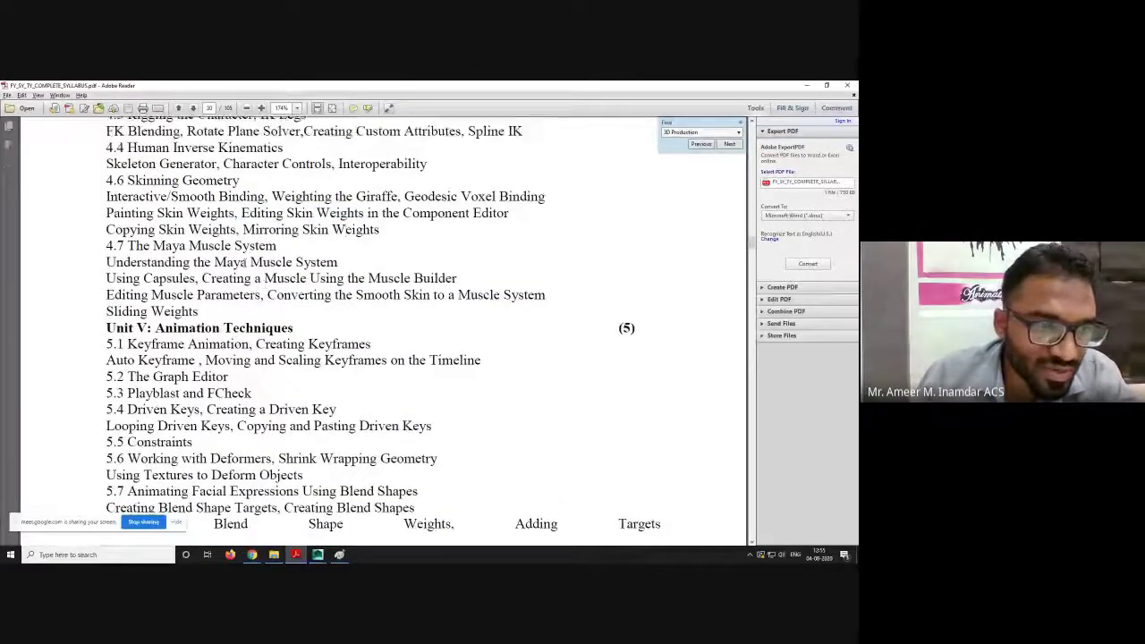
- Mark topic 4.7 "The Maya Muscle System" and its word "Muscle", and review the muscle subtopics beneath it
left_click_drag(127, 246, 277, 246)
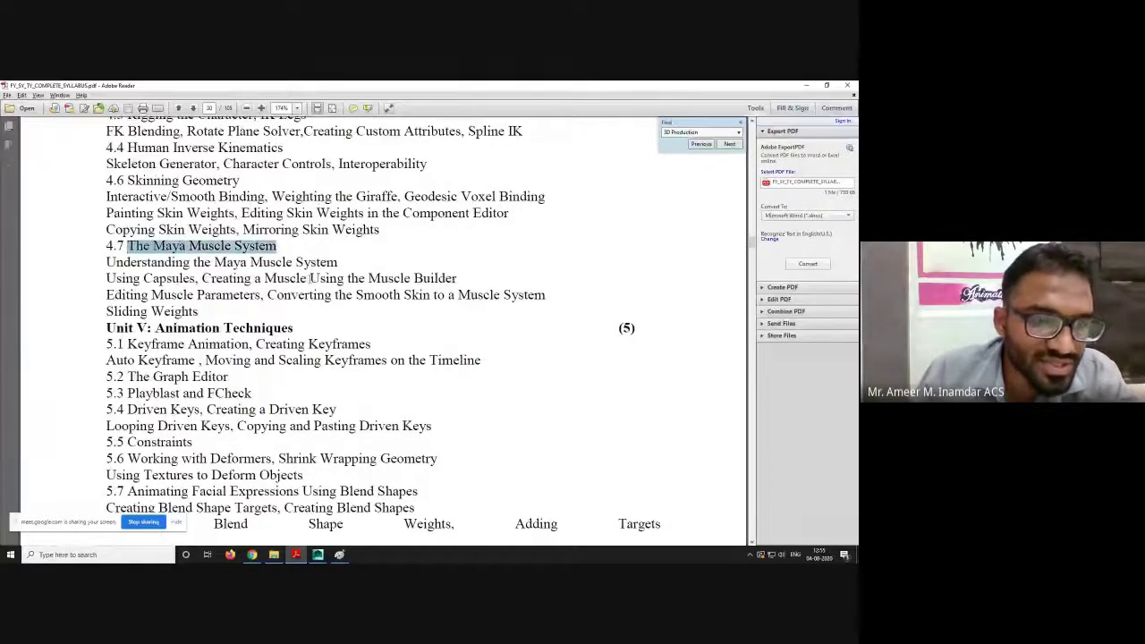
left_click(213, 247)
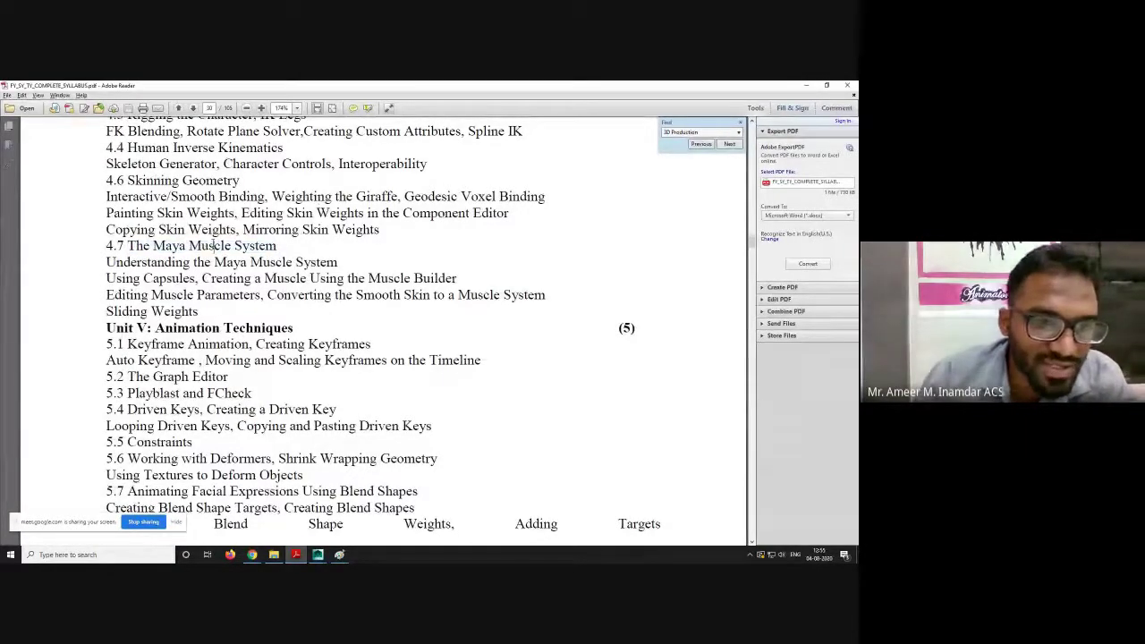
double_click(213, 247)
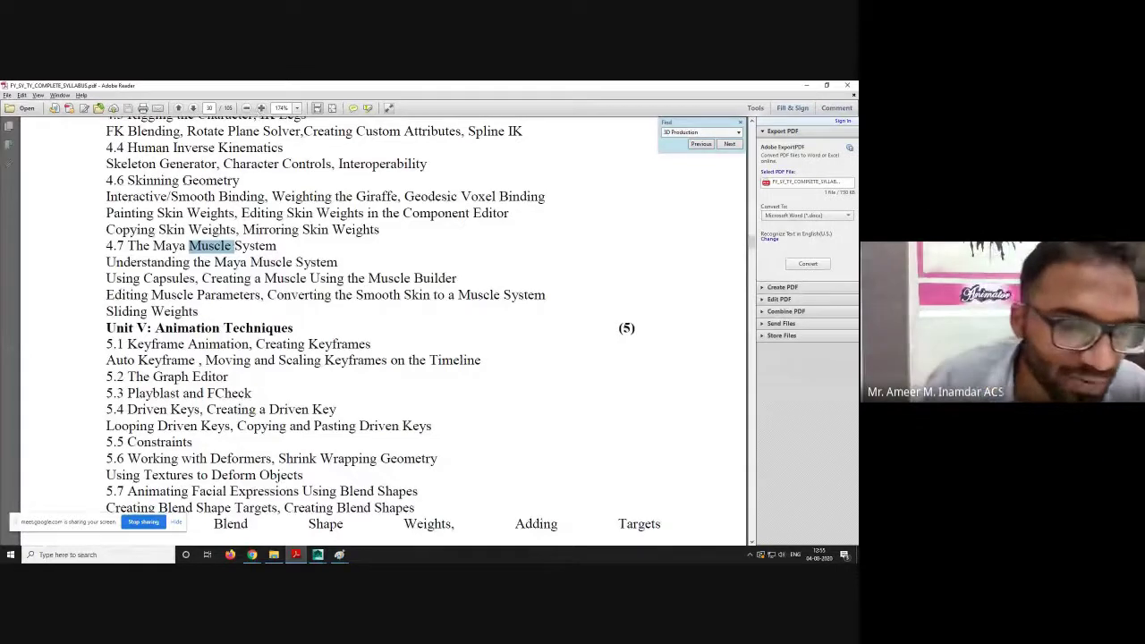
left_click(232, 254)
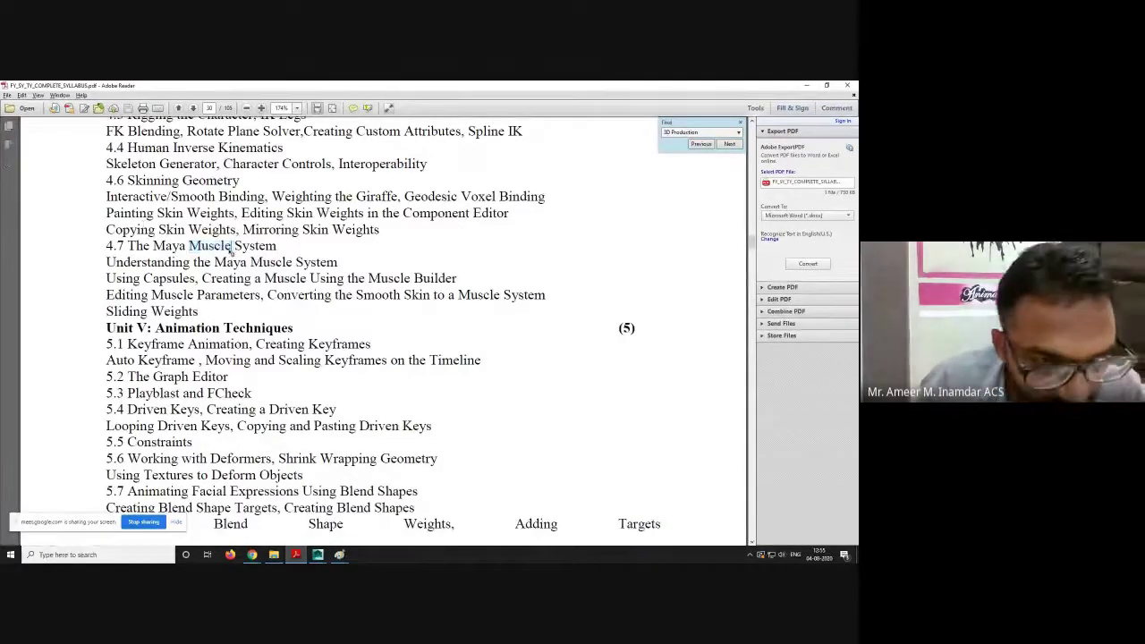
scroll(235, 275, "down", 2)
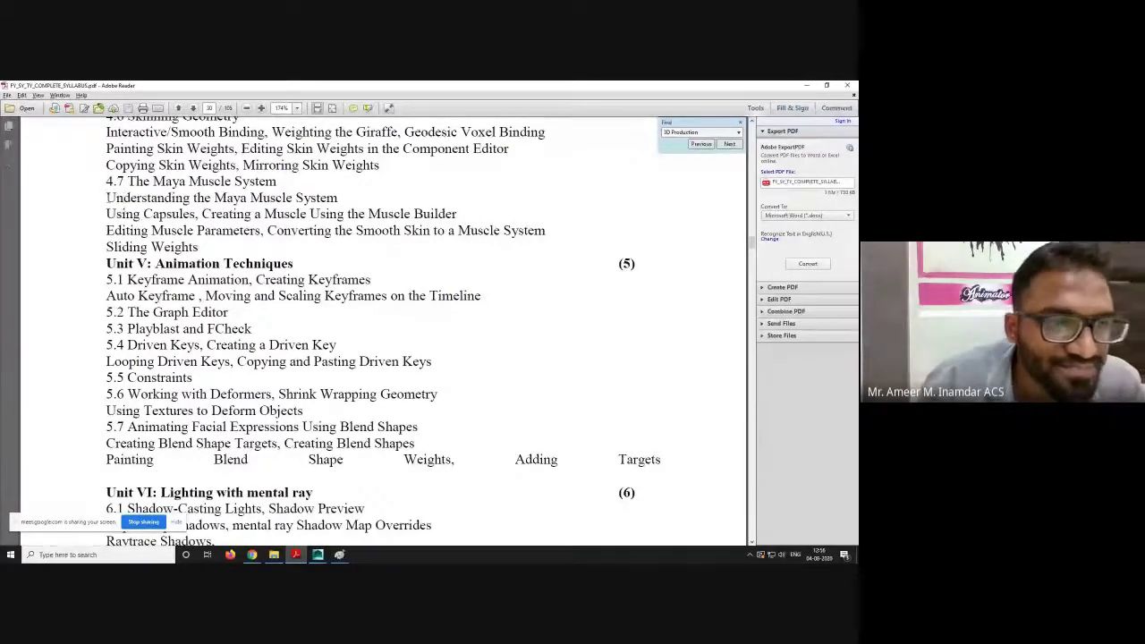
left_click_drag(108, 199, 365, 213)
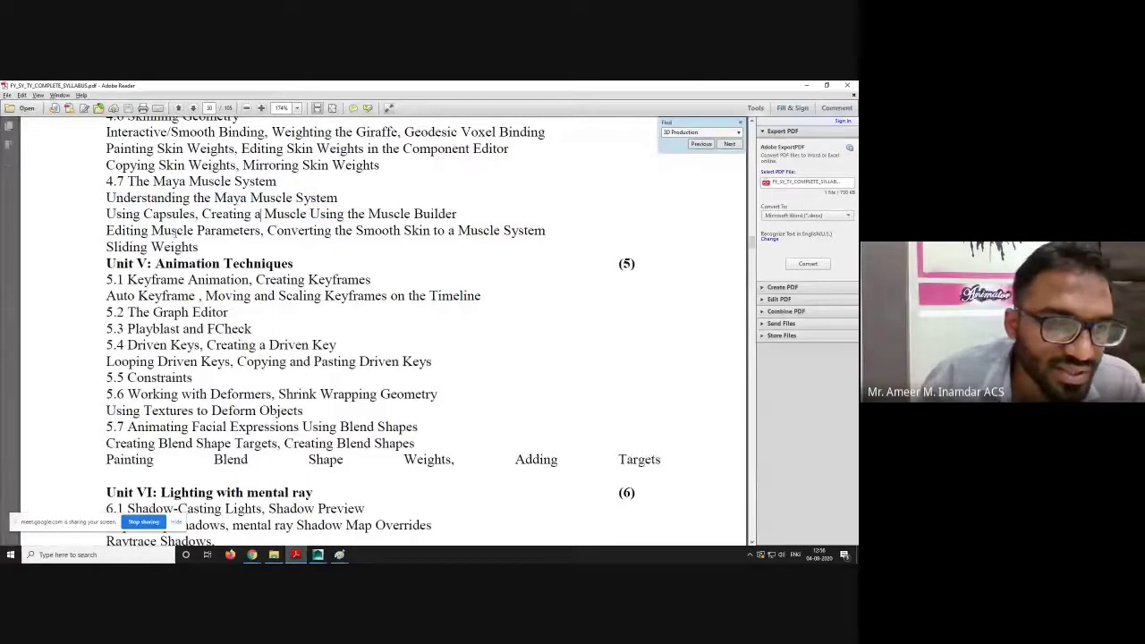
- Mark "Muscle Builder" and "Smooth Skin to a Muscle System" among the muscle subtopics of topic 4.7
left_click_drag(368, 214, 454, 211)
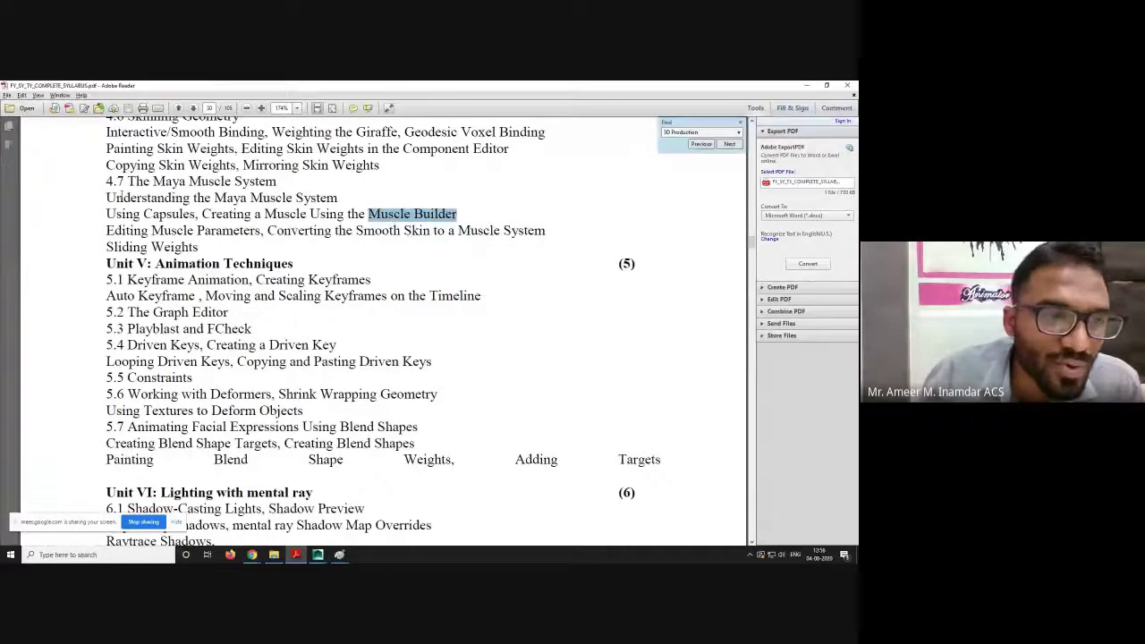
scroll(198, 247, "down", 1)
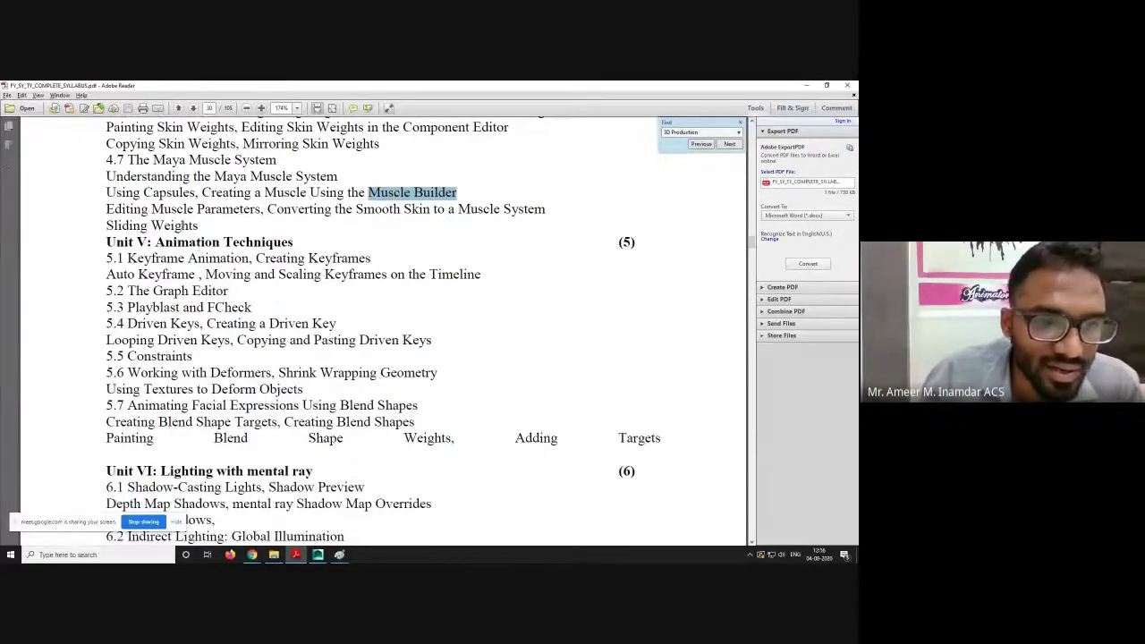
left_click(183, 224)
left_click_drag(357, 208, 541, 210)
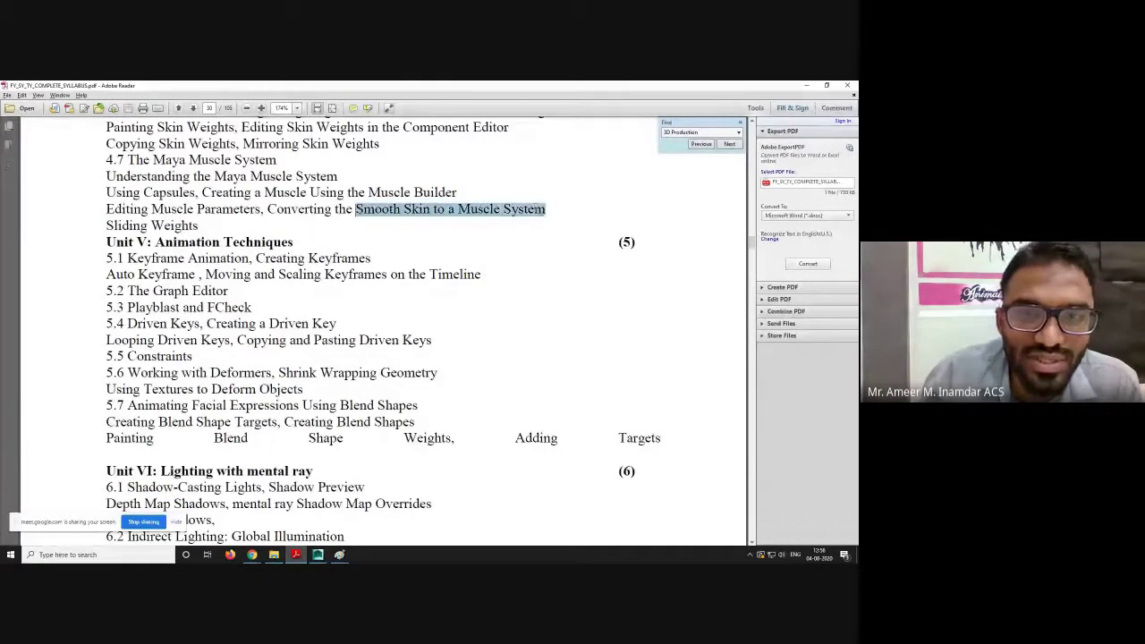
left_click(148, 241)
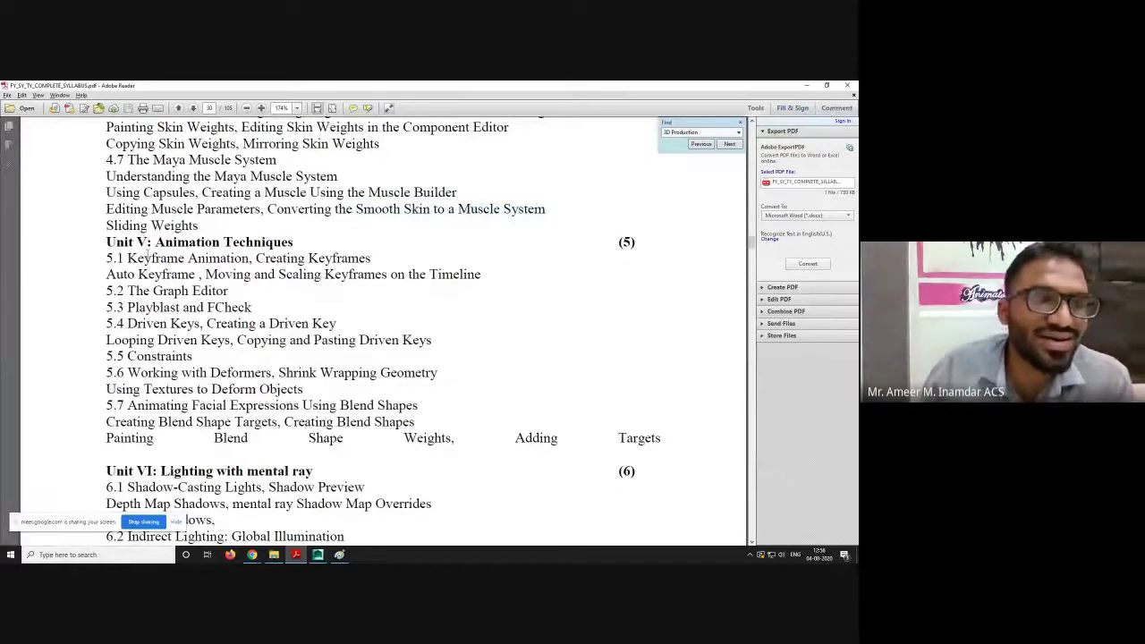
- Mark the heading "Unit V: Animation Techniques" and the keyframe topics under 5.1, and review the unit's topics
left_click_drag(102, 242, 289, 238)
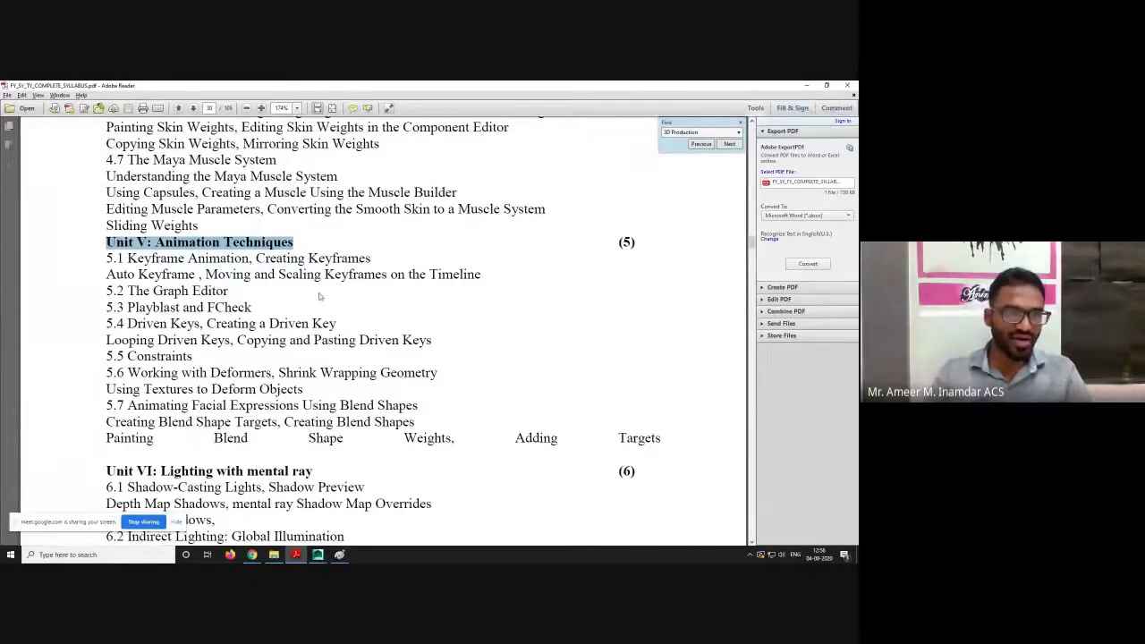
left_click(187, 273)
scroll(319, 299, "down", 2)
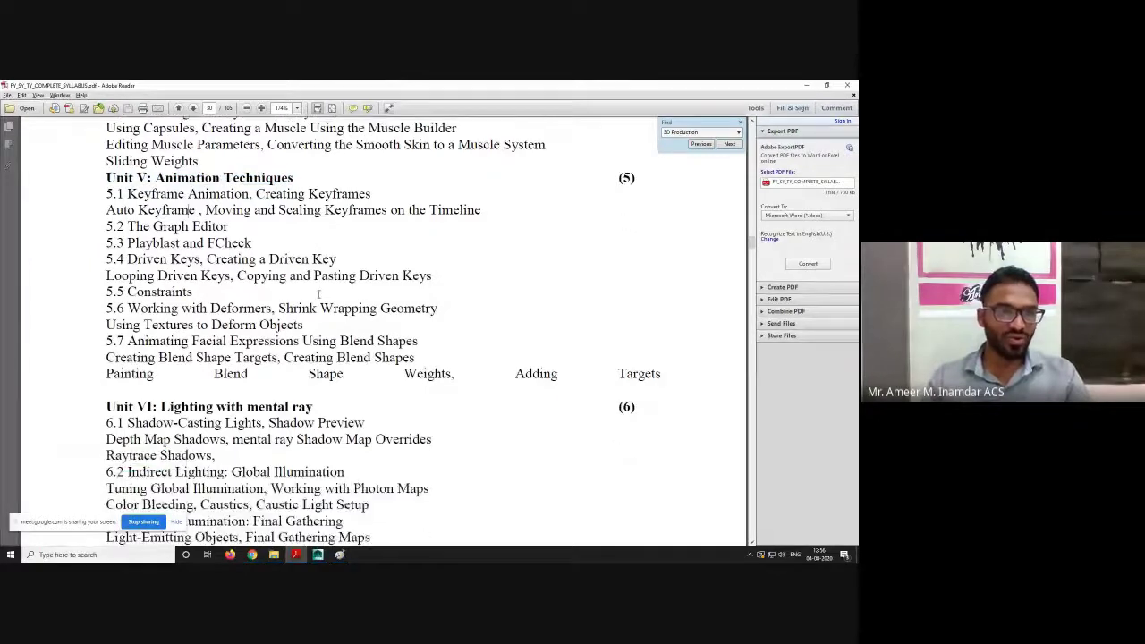
scroll(318, 294, "up", 1)
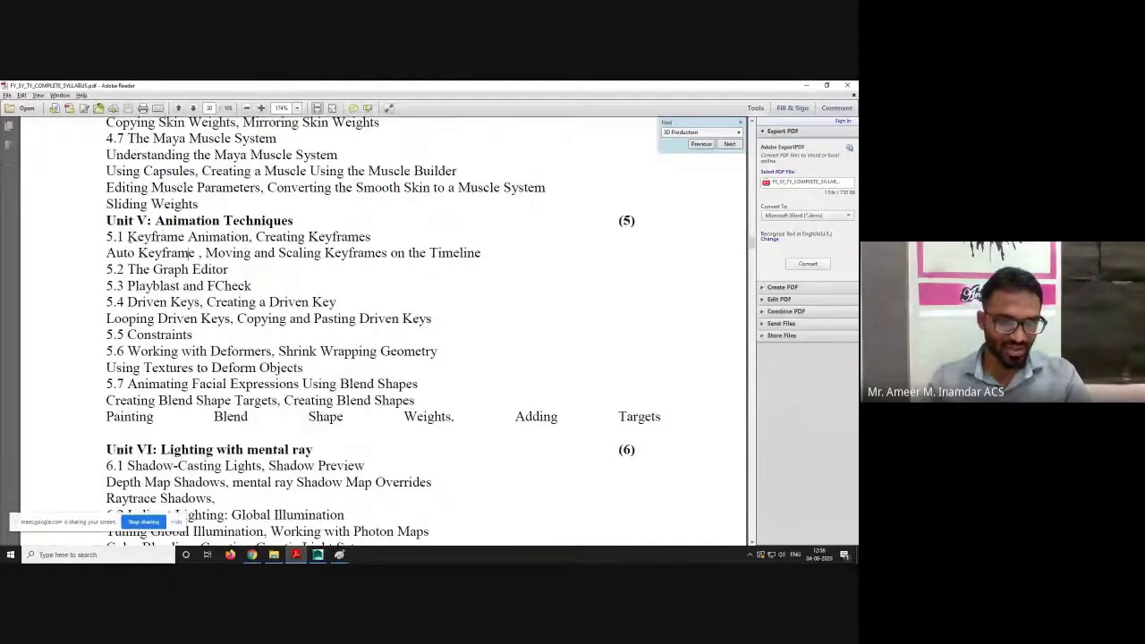
left_click_drag(127, 237, 397, 239)
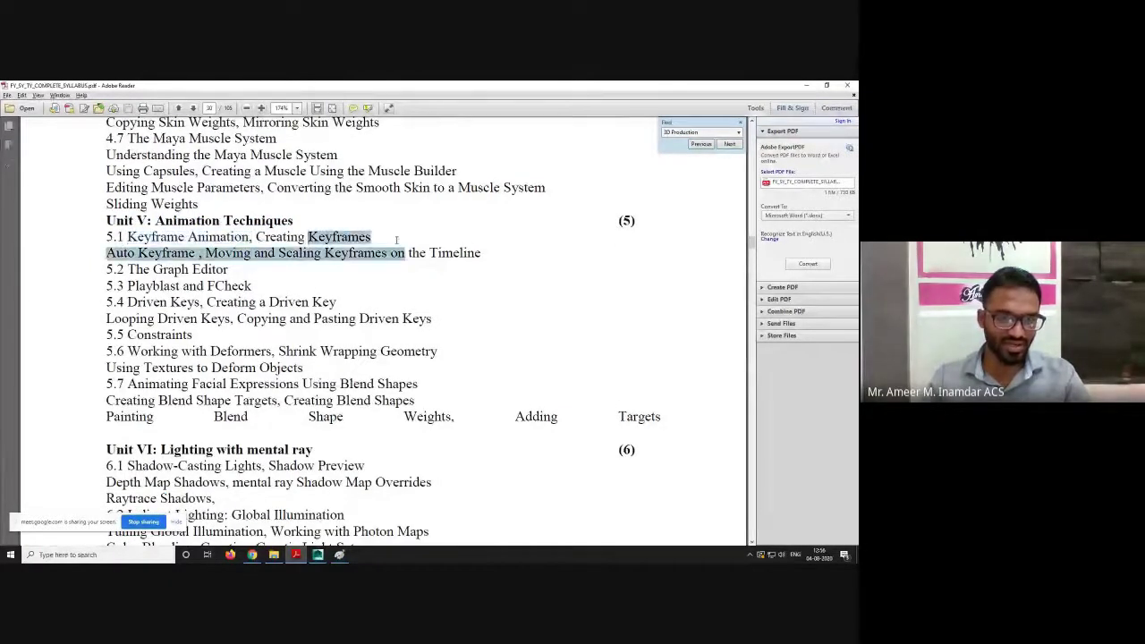
left_click(164, 254)
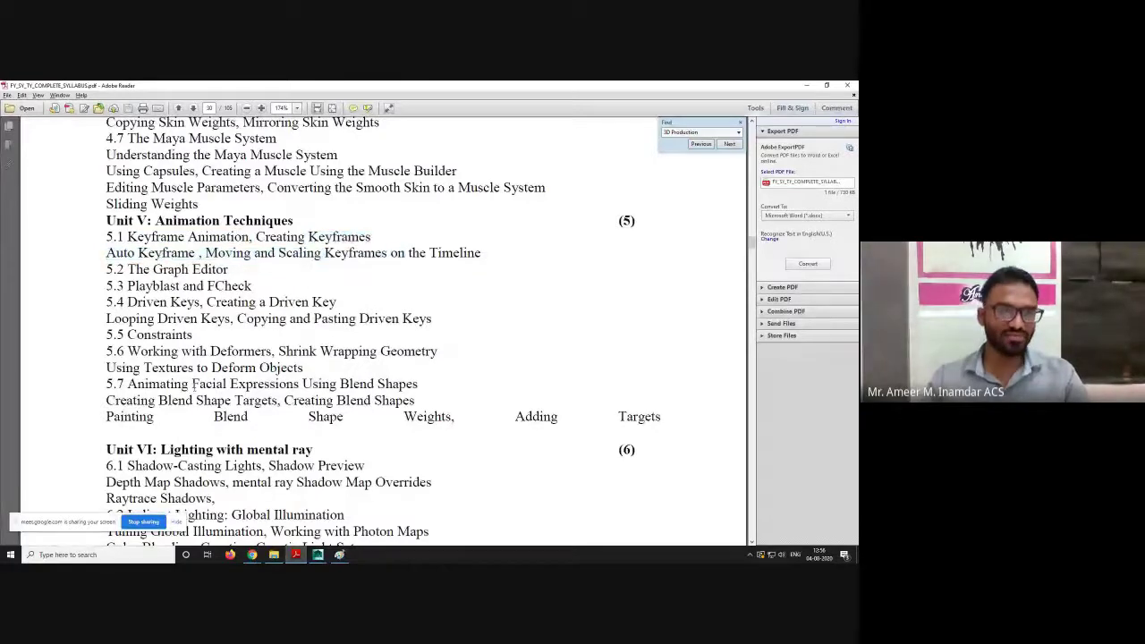
- Switch to Maya and play the leg joint scene through the timeline, stopping the playback
mouse_move(319, 555)
left_click(344, 529)
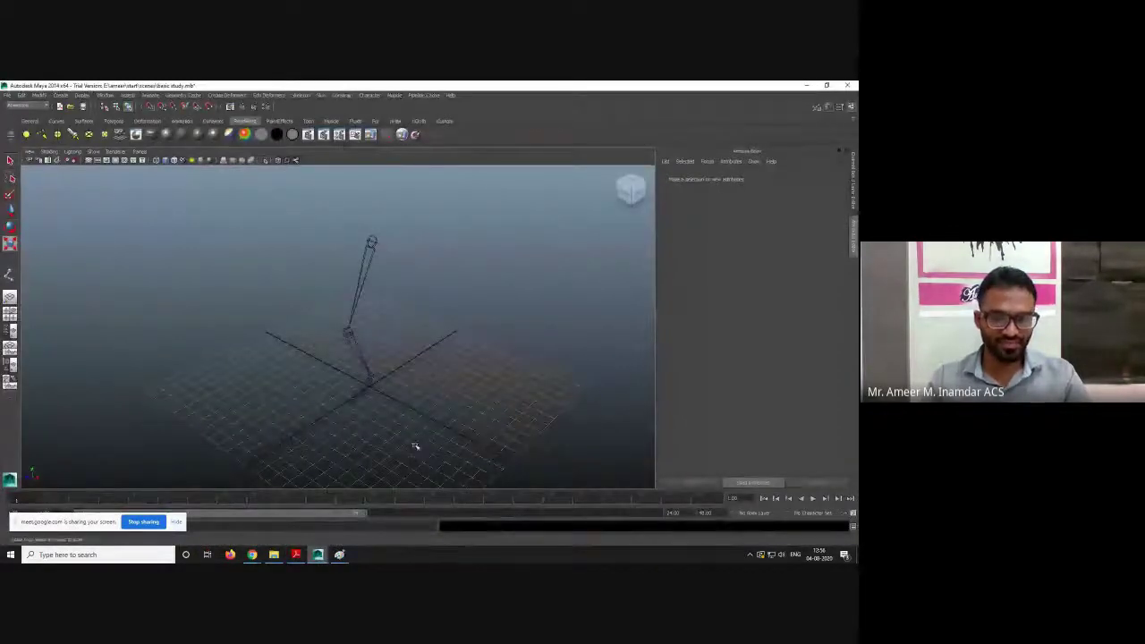
left_click(522, 402)
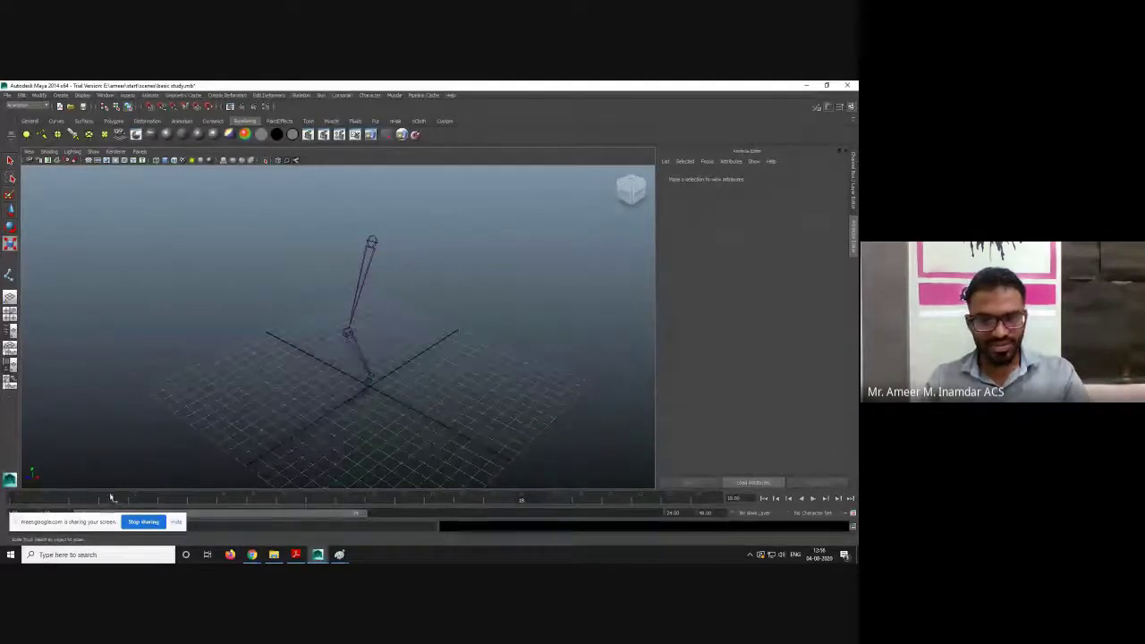
key("alt+v")
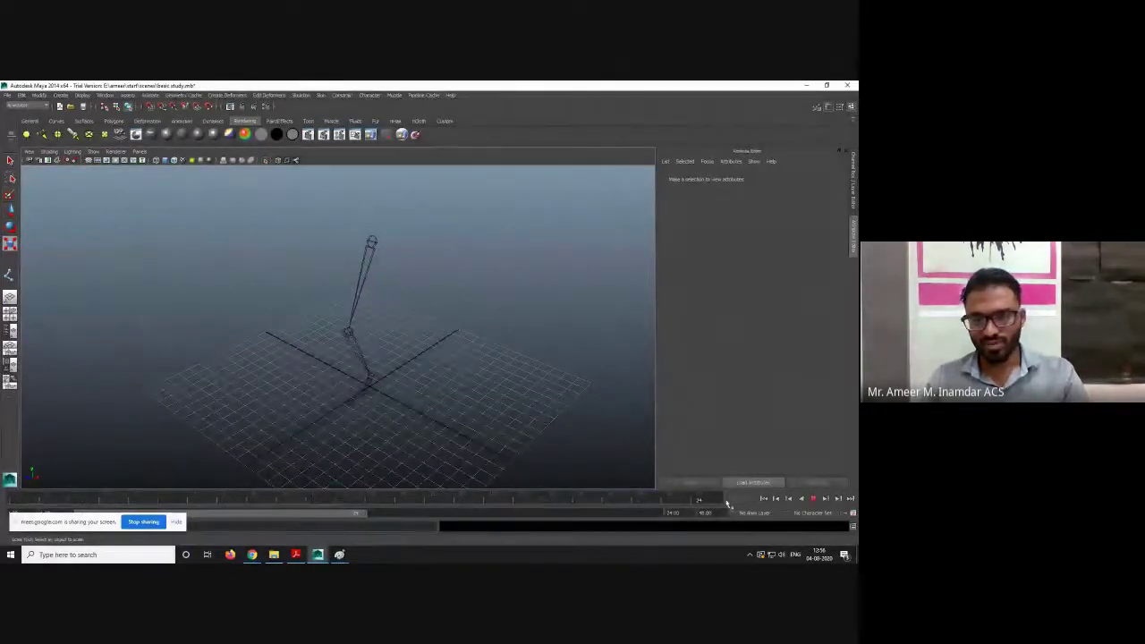
key("alt+v")
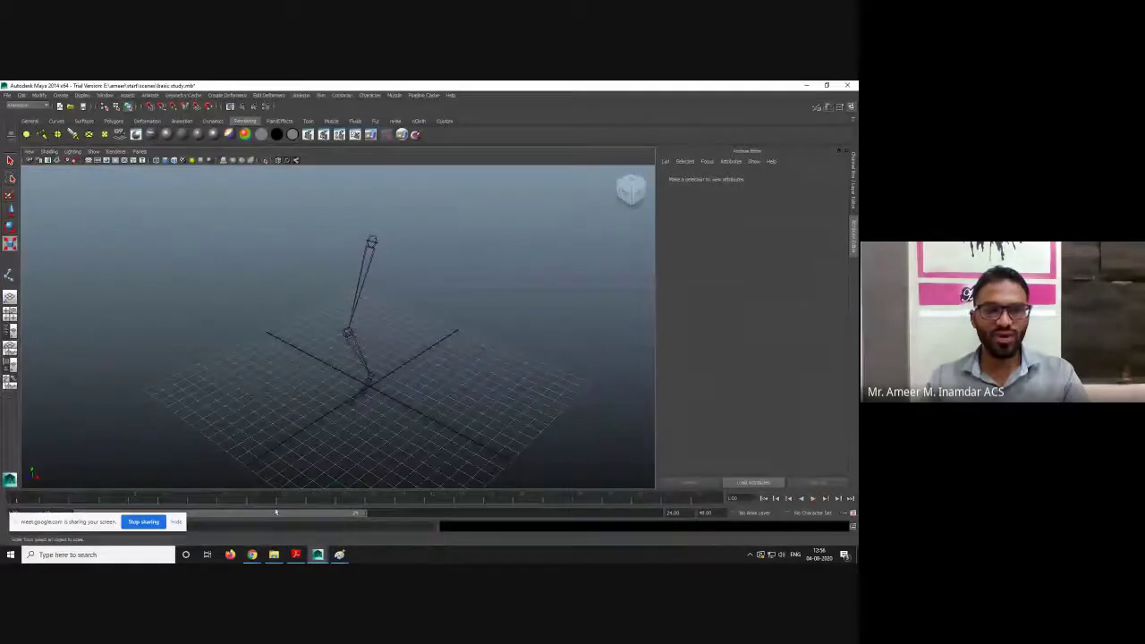
- Turn on automatic keyframing and try to set a key with no object selected
left_click(843, 514)
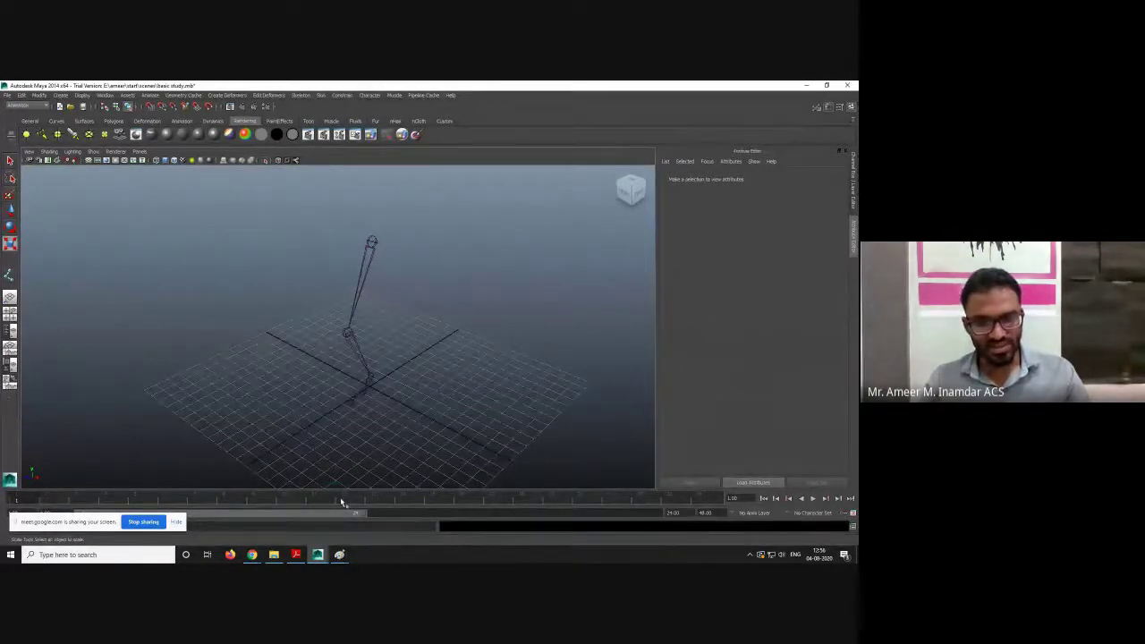
key("s")
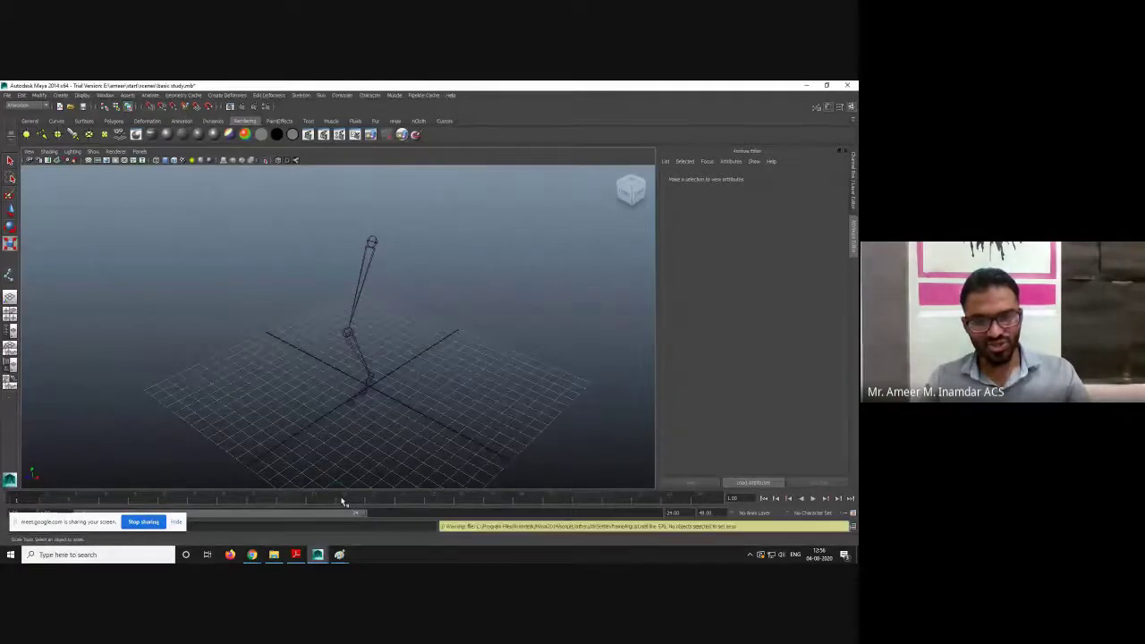
- View the Playback speed options in the Time Slider preferences, keep "Play every frame" and close the preferences
left_click(853, 516)
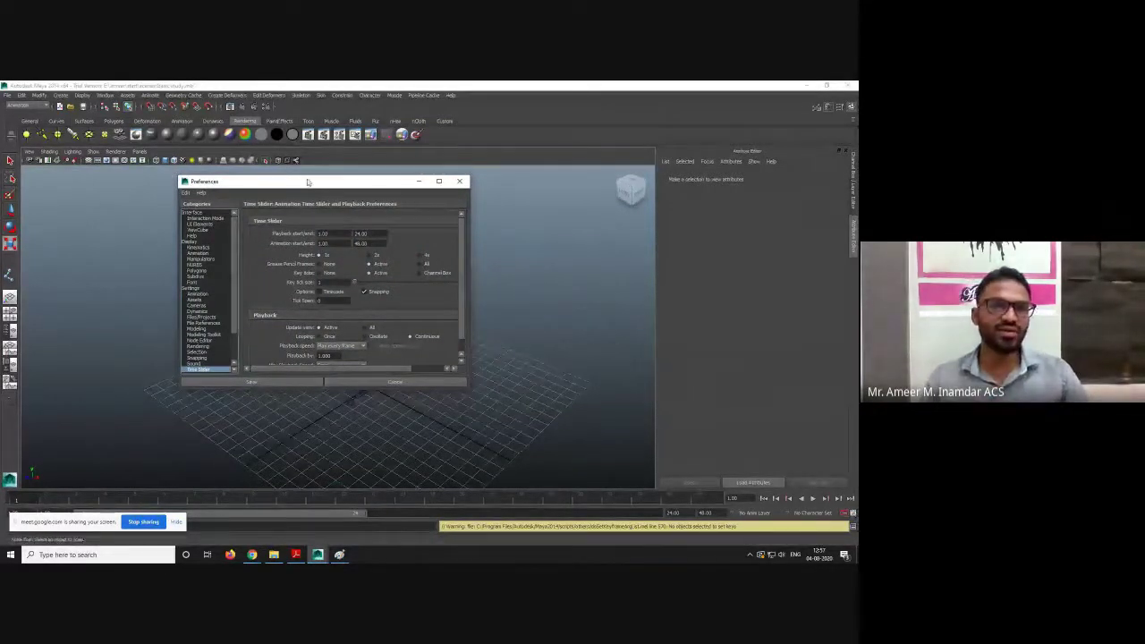
left_click_drag(307, 182, 412, 190)
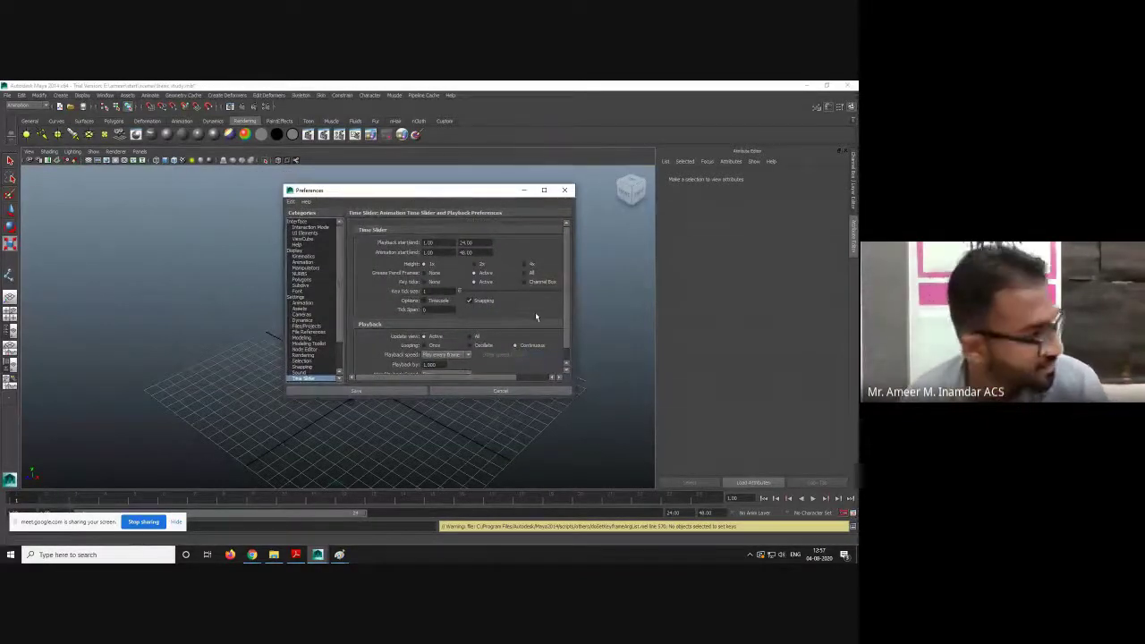
scroll(535, 311, "down", 1)
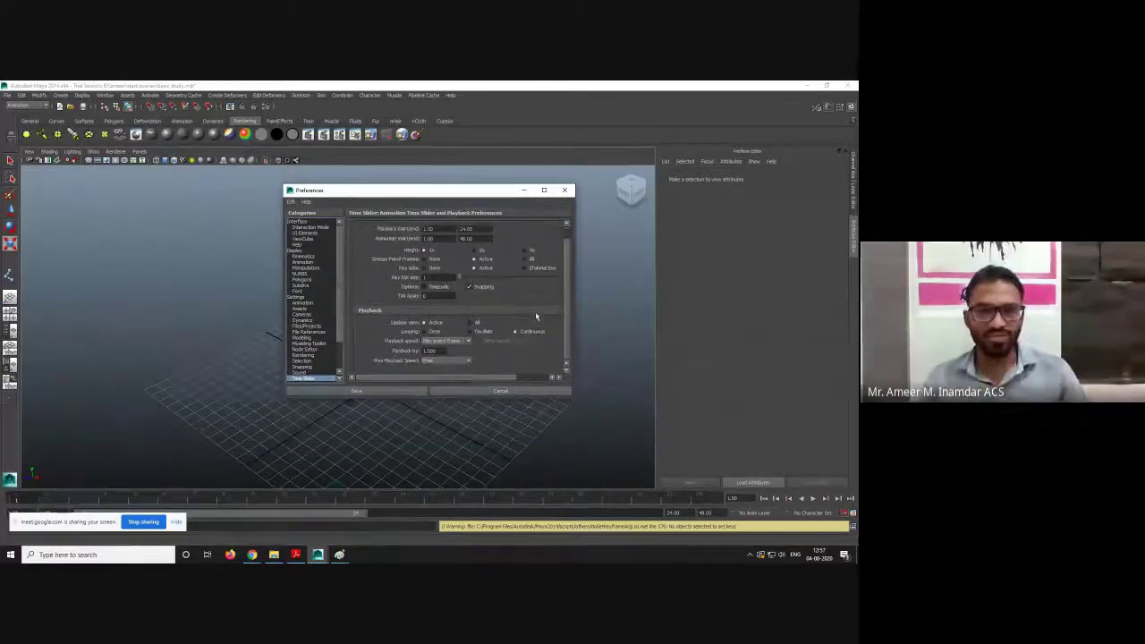
left_click(447, 342)
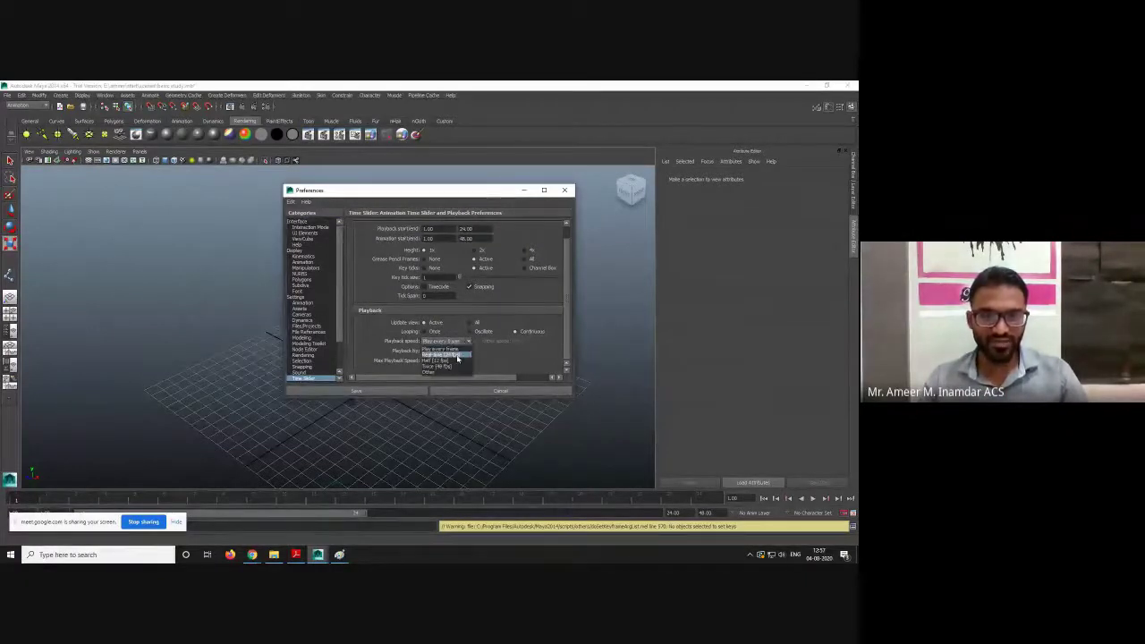
left_click(443, 348)
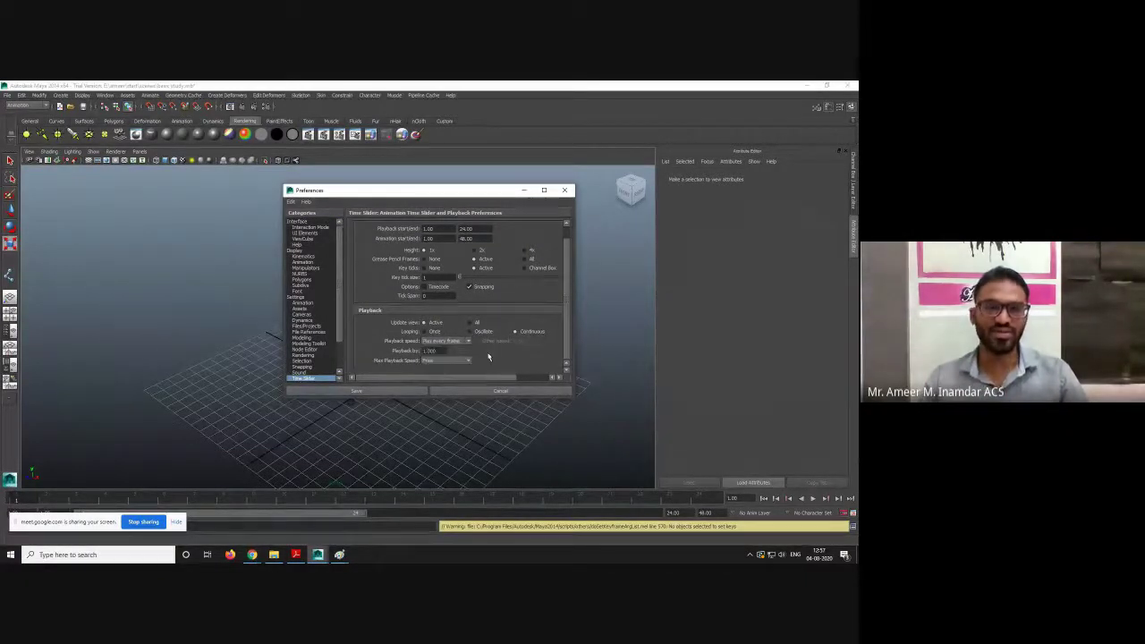
left_click(469, 342)
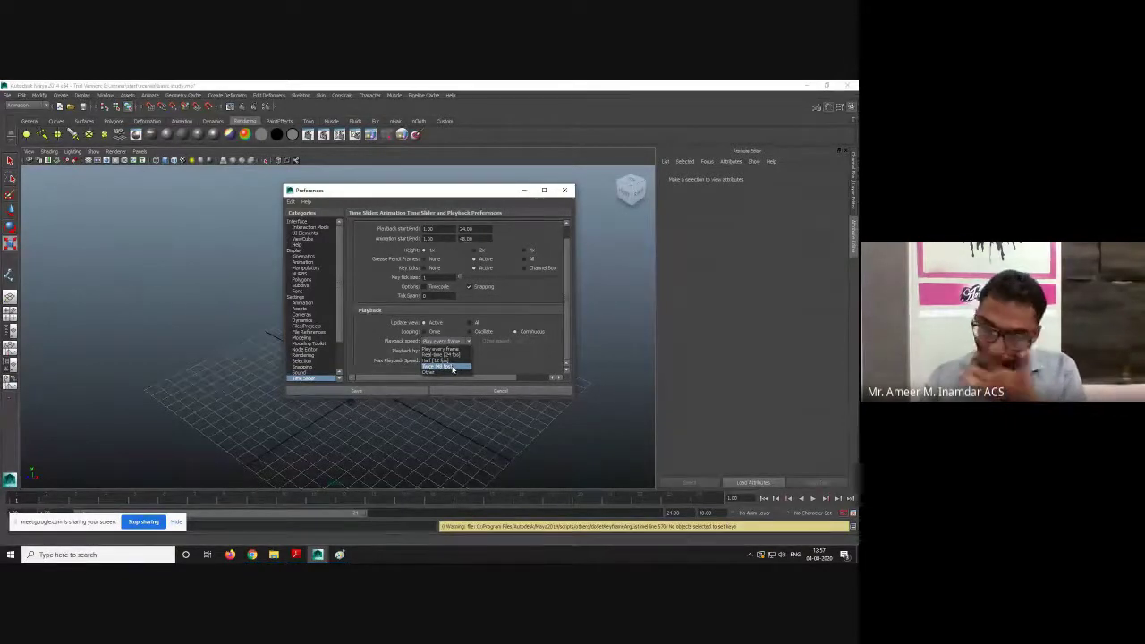
left_click(488, 359)
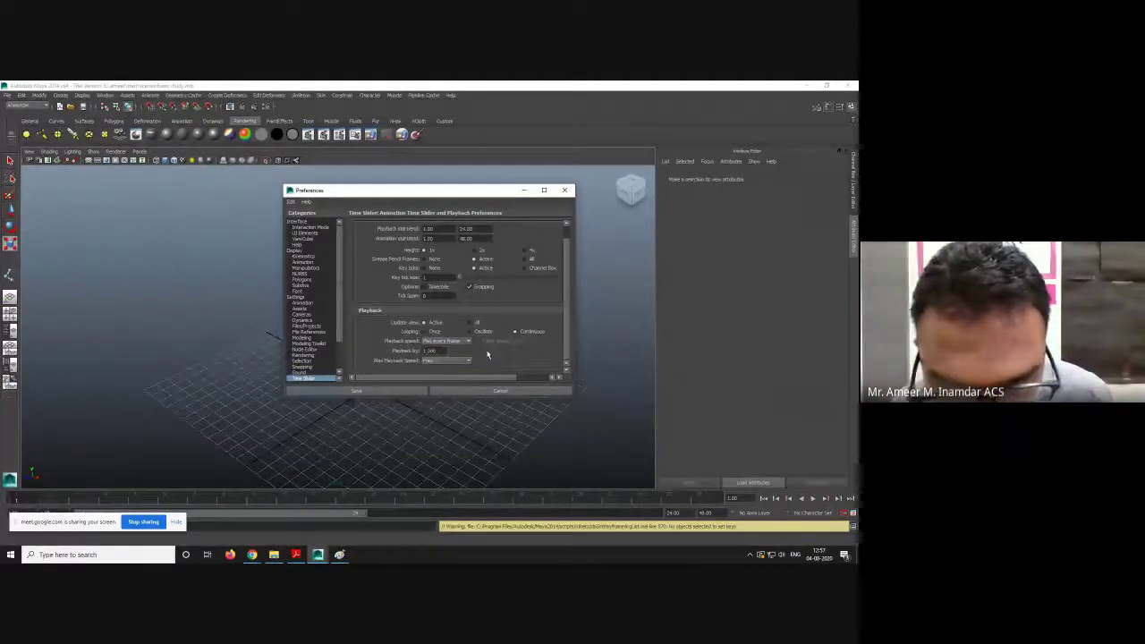
left_click(566, 192)
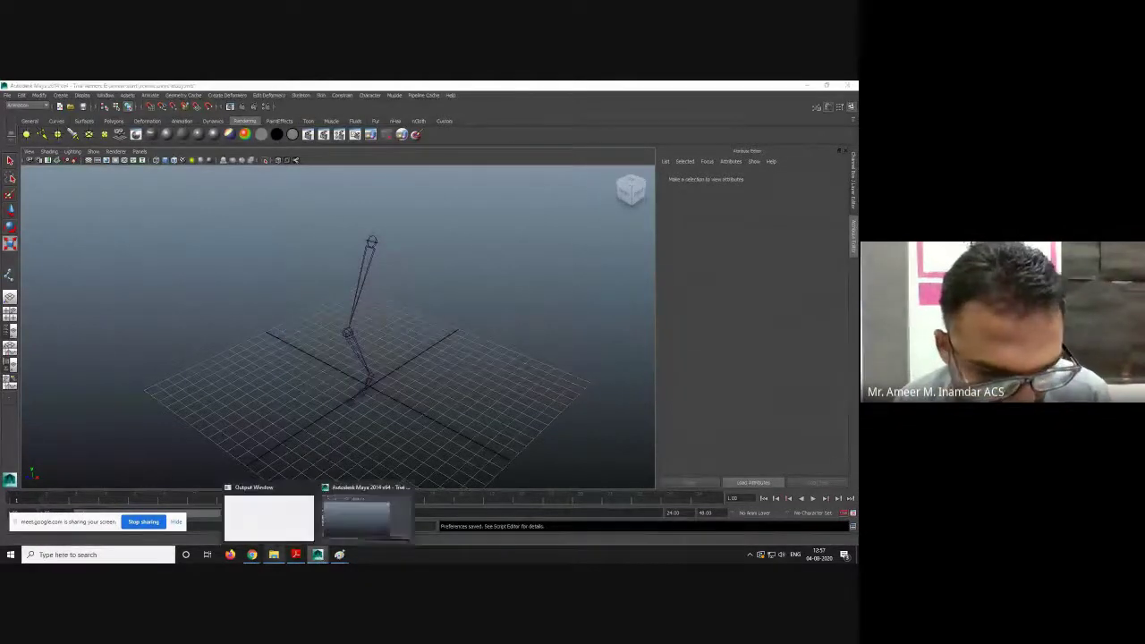
- Return to the syllabus PDF in Adobe Reader and mark topic 5.2 "The Graph Editor" under Unit V
mouse_move(252, 552)
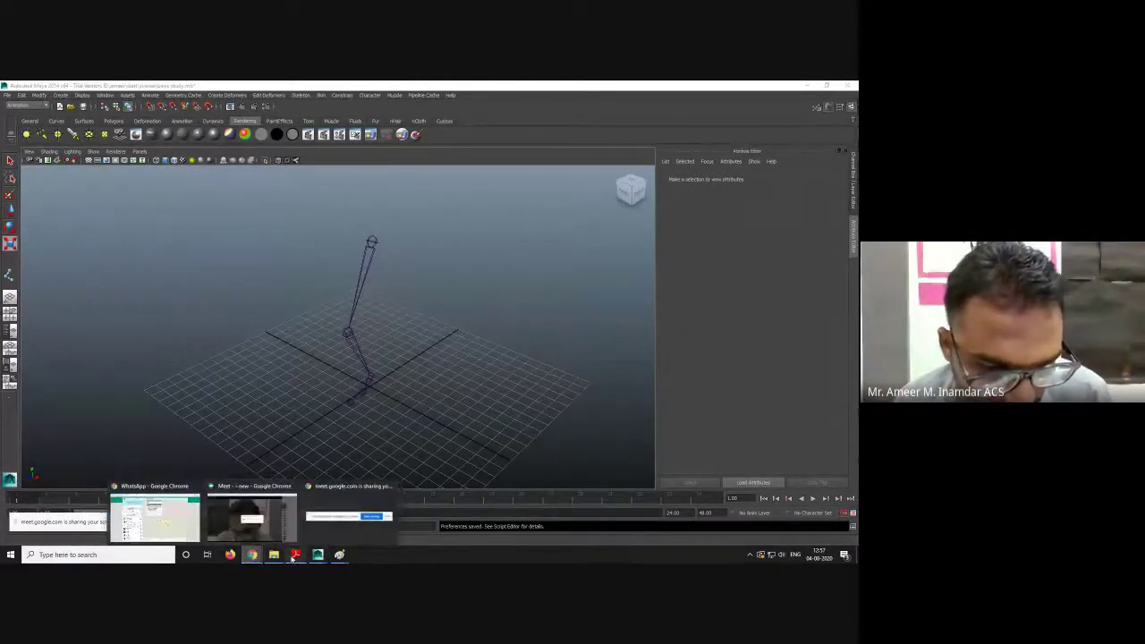
left_click(295, 555)
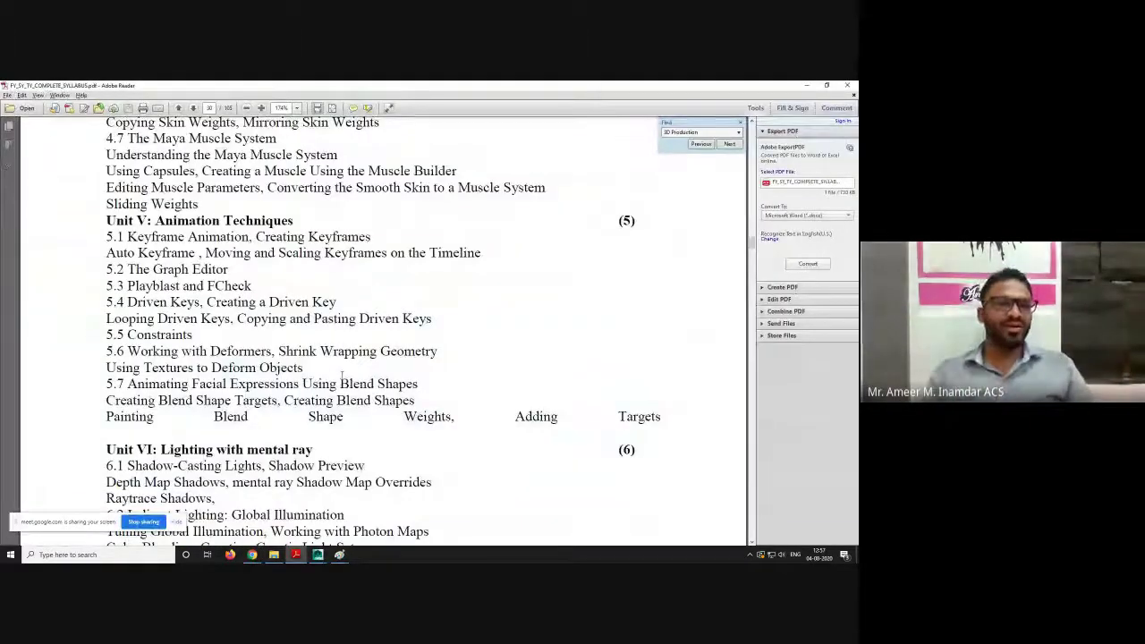
scroll(358, 383, "down", 2)
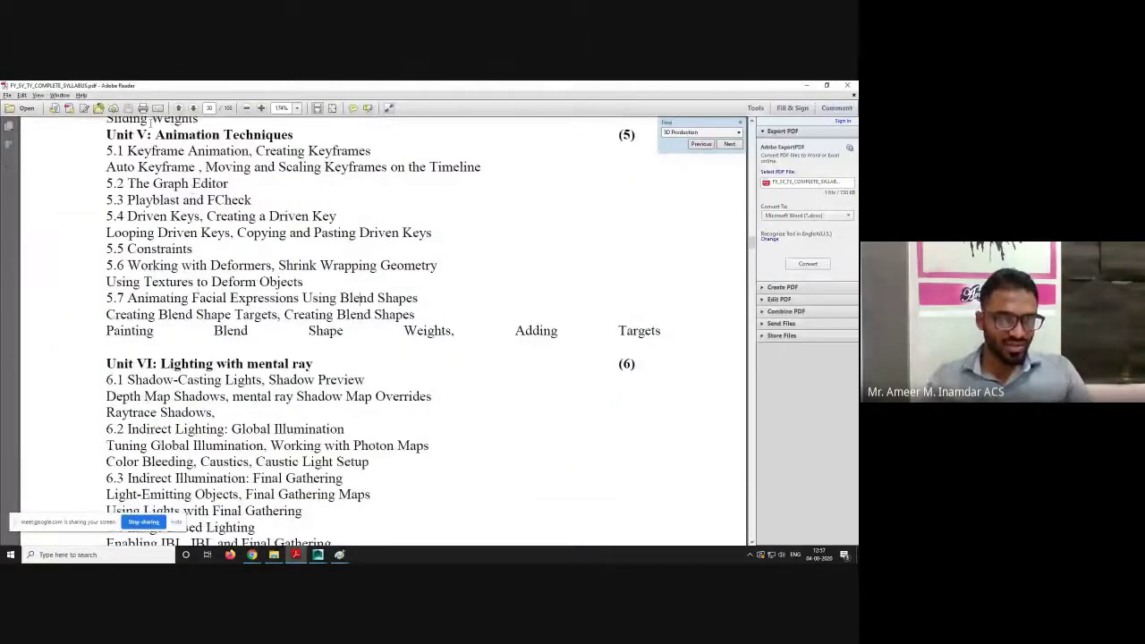
scroll(132, 193, "up", 2)
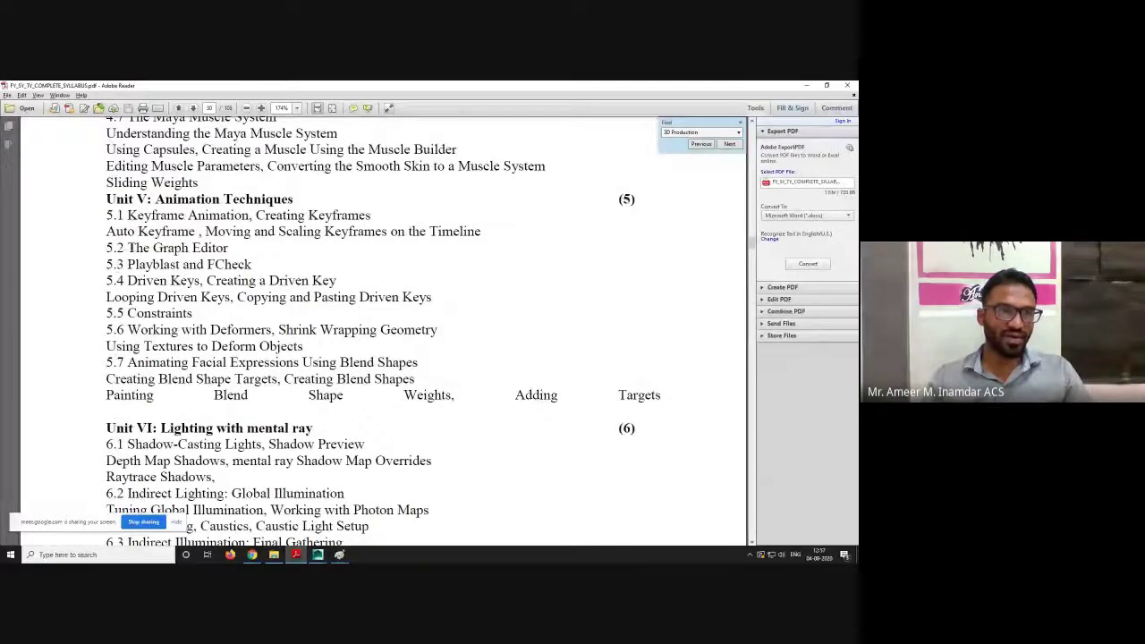
left_click_drag(128, 247, 228, 249)
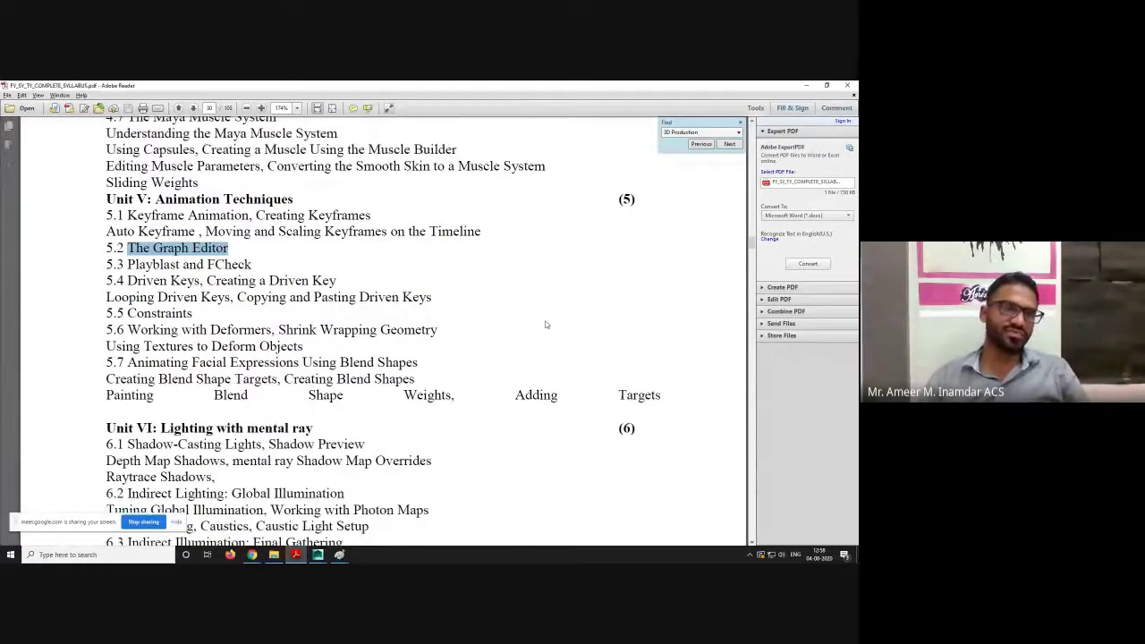
left_click(169, 234)
left_click_drag(129, 248, 229, 248)
left_click(235, 249)
- Mark topic 5.3 "Playblast and FCheck" together with the start of topic 5.4 on driven keys
left_click(147, 270)
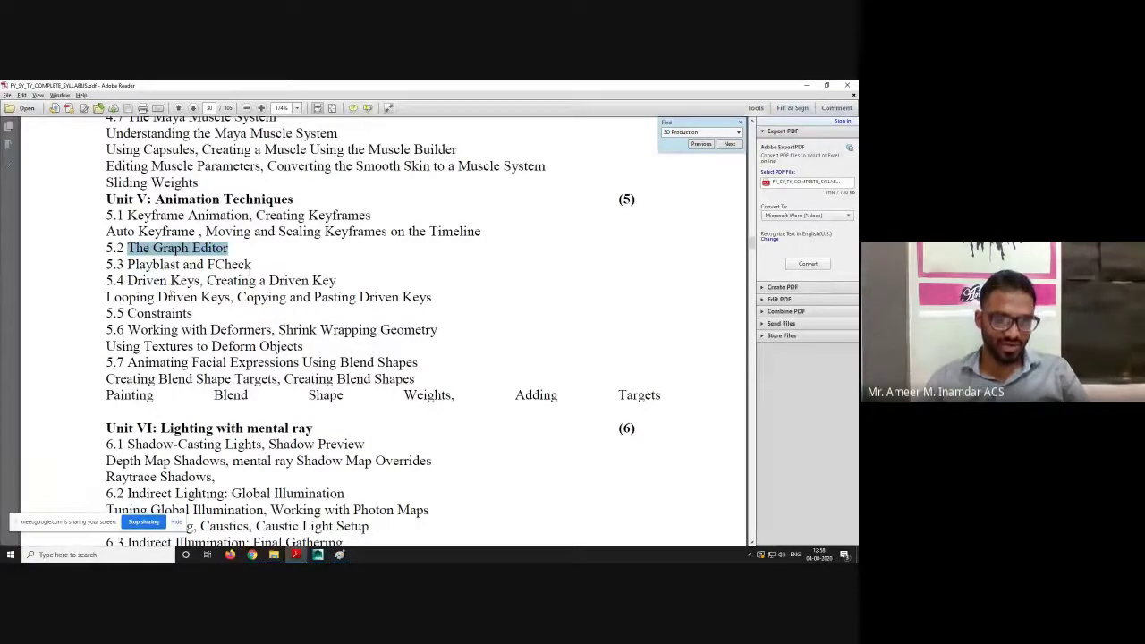
left_click(169, 296)
left_click_drag(127, 264, 266, 281)
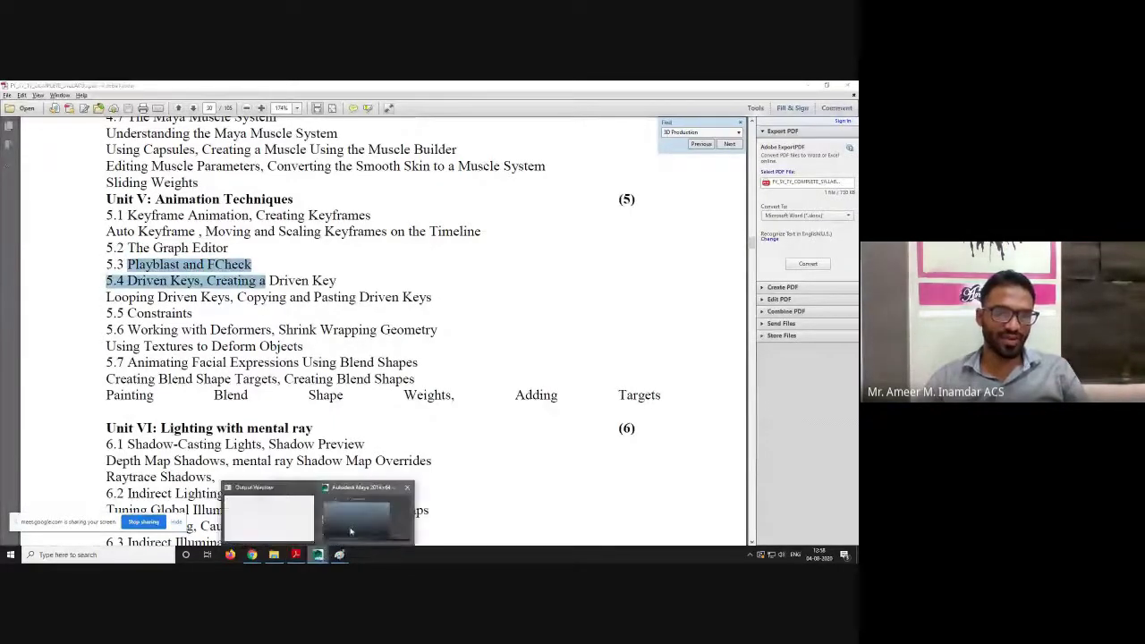
- Switch to Maya to view the timeline's Playblast command, and return to the syllabus PDF in Adobe Reader
left_click(318, 555)
right_click(341, 505)
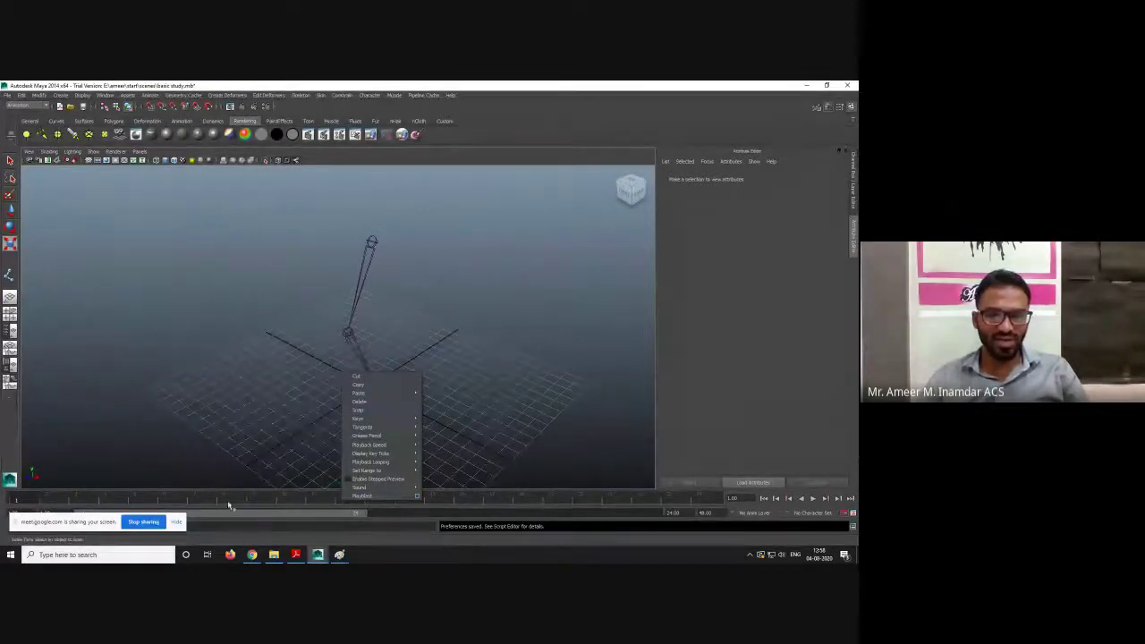
left_click(450, 322)
left_click_drag(450, 322, 394, 337, "alt")
scroll(419, 302, "up", 3)
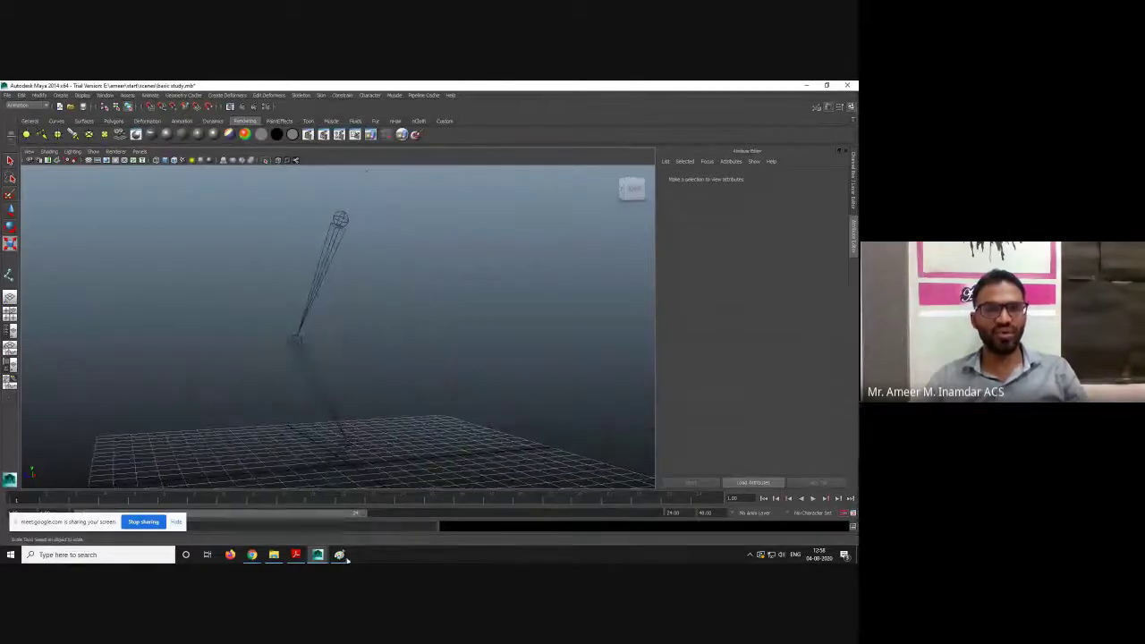
right_click(356, 501)
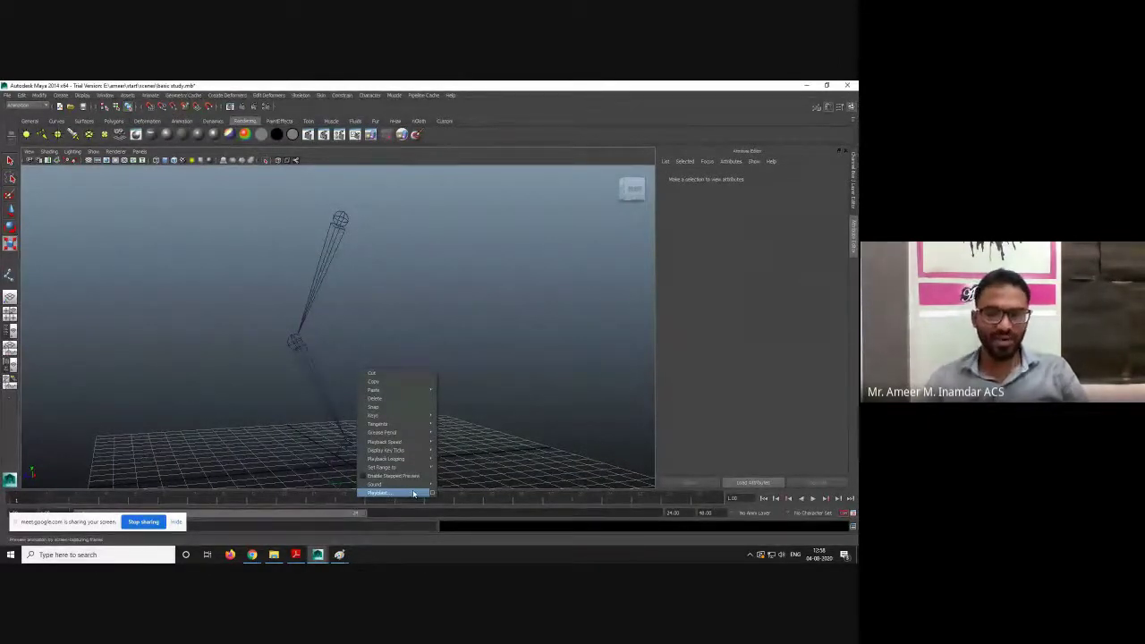
key("alt+Tab")
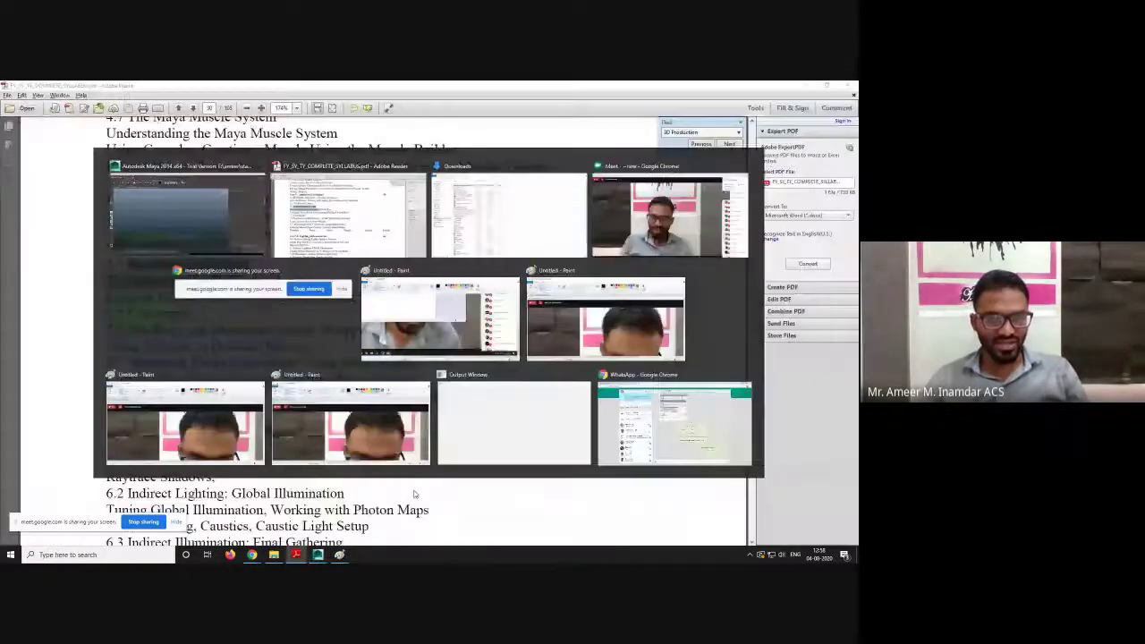
left_click(208, 272)
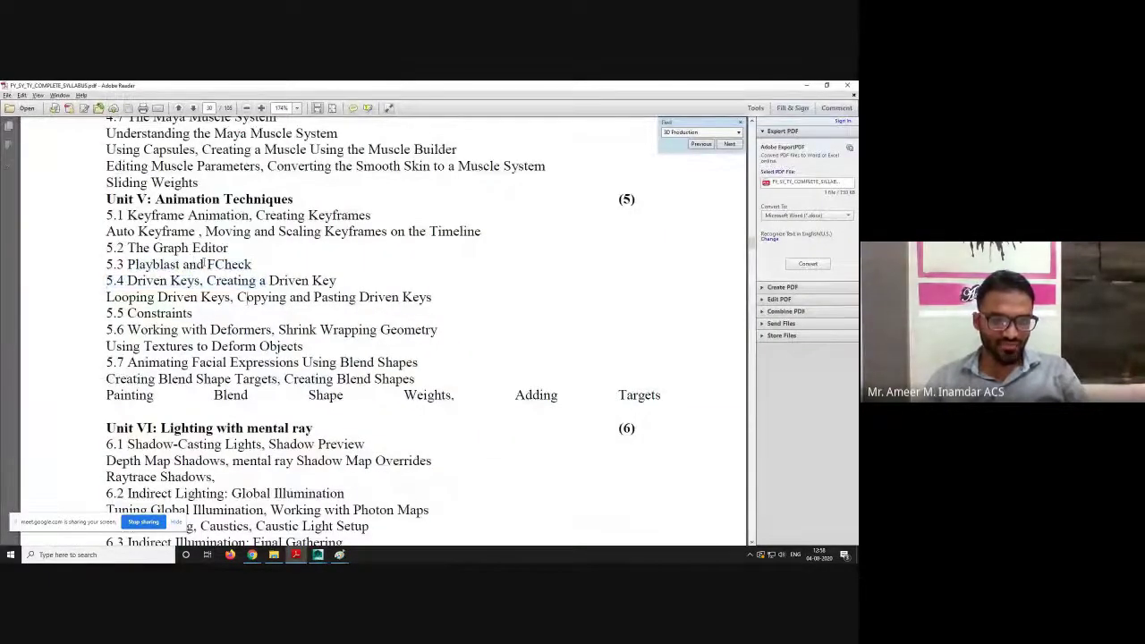
- Mark the terms "Playblast" and "FCheck" in turn in topic 5.3 of Unit V, and clear the selection
left_click_drag(205, 264, 260, 260)
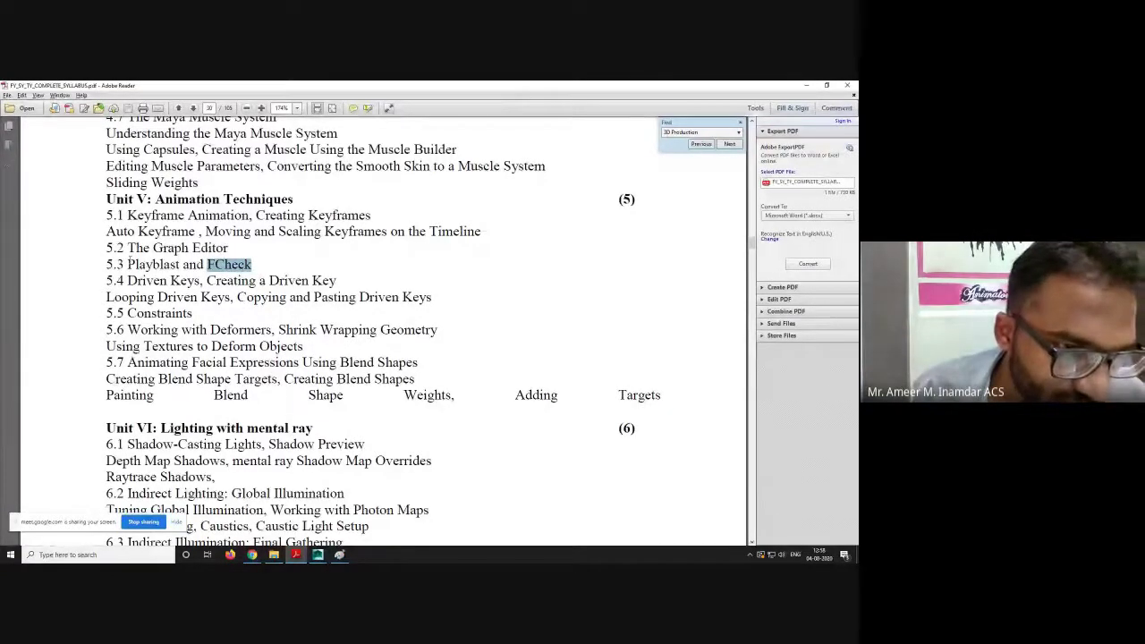
left_click_drag(128, 265, 179, 265)
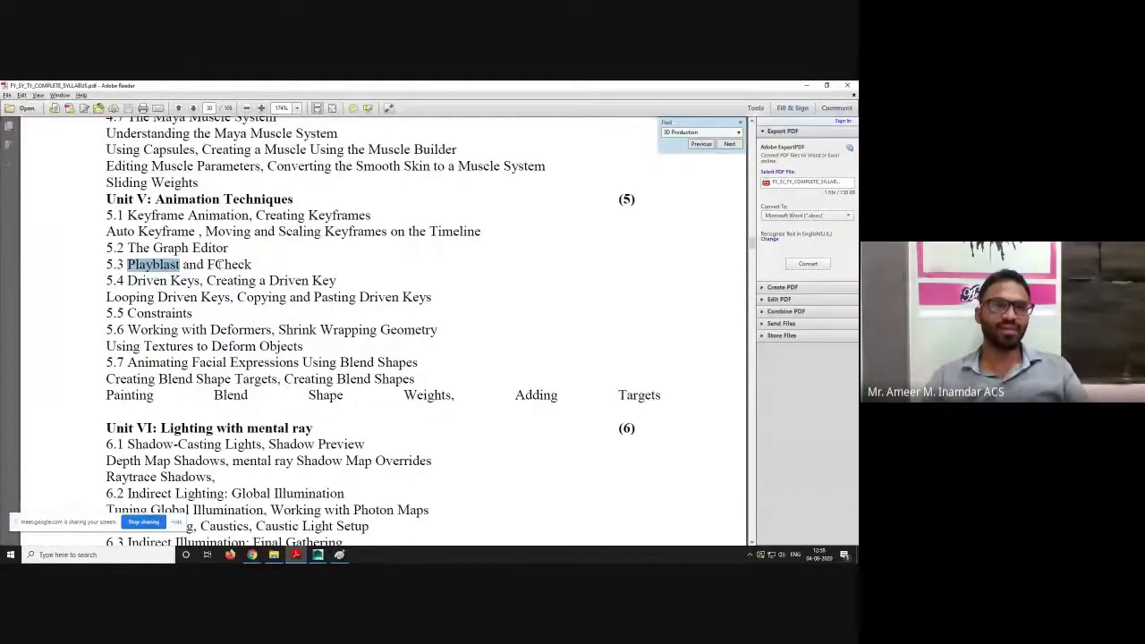
left_click_drag(207, 265, 253, 265)
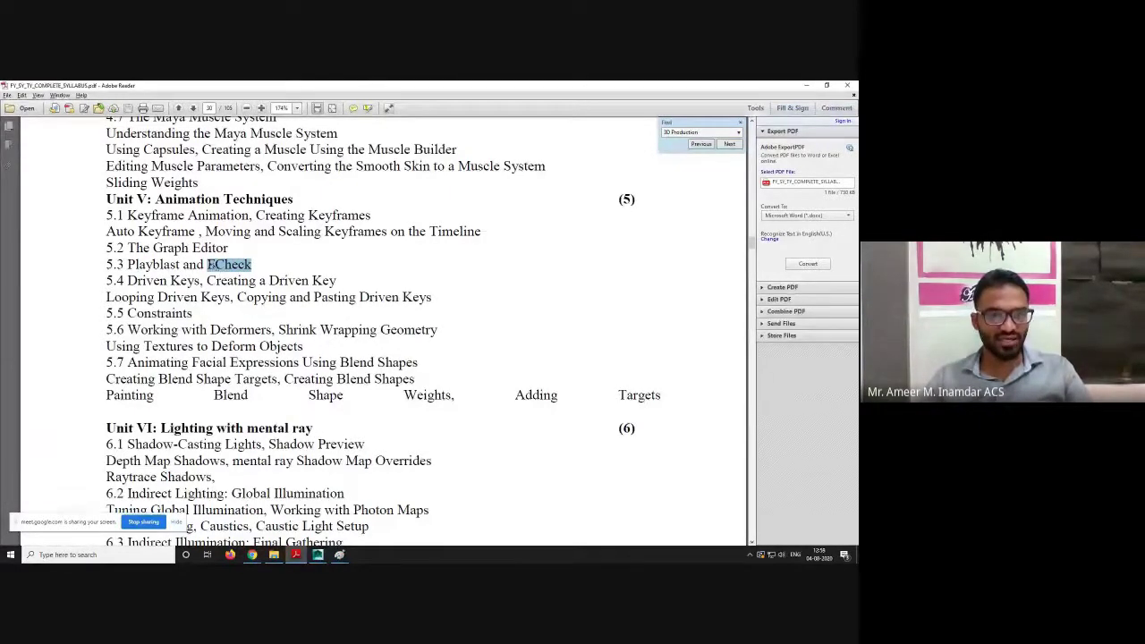
left_click_drag(209, 265, 253, 255)
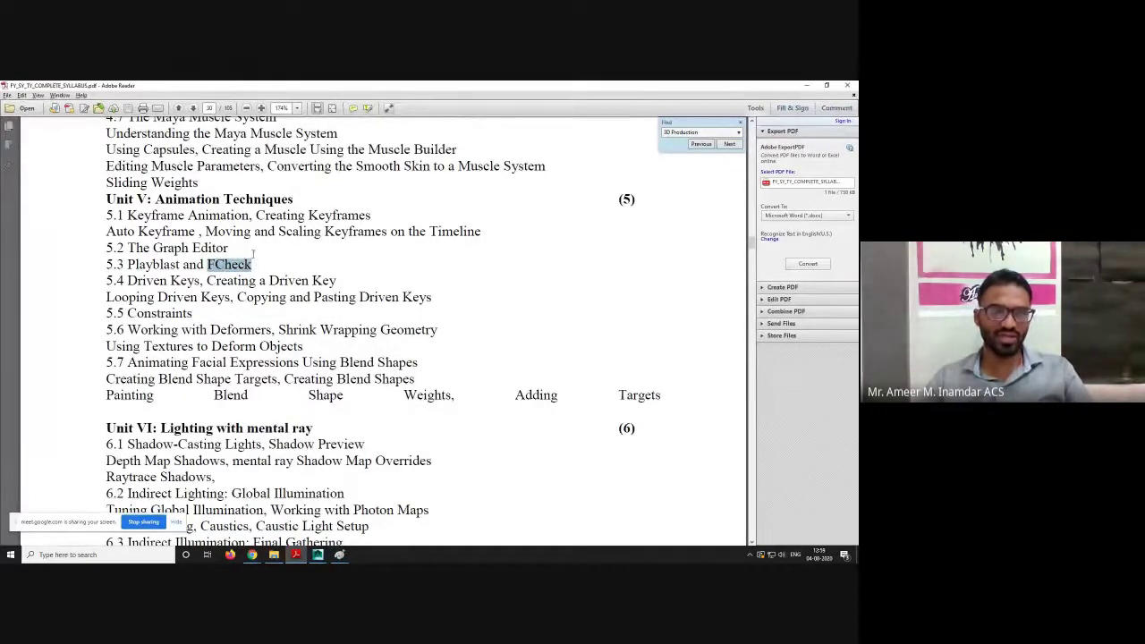
left_click_drag(128, 265, 249, 257)
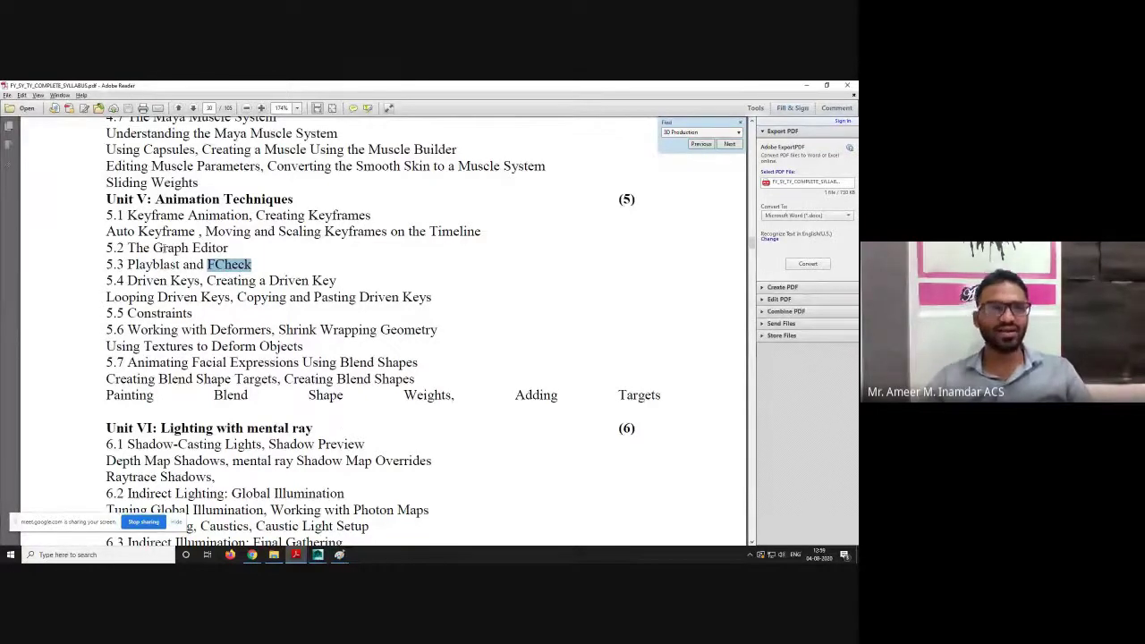
left_click(236, 264)
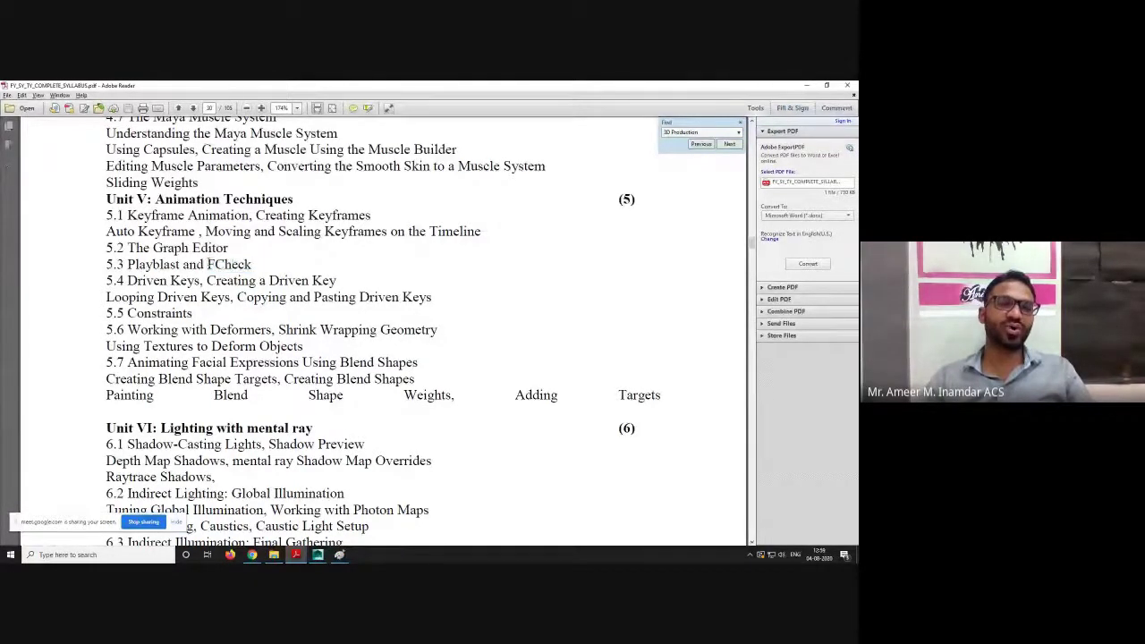
left_click_drag(207, 264, 254, 260)
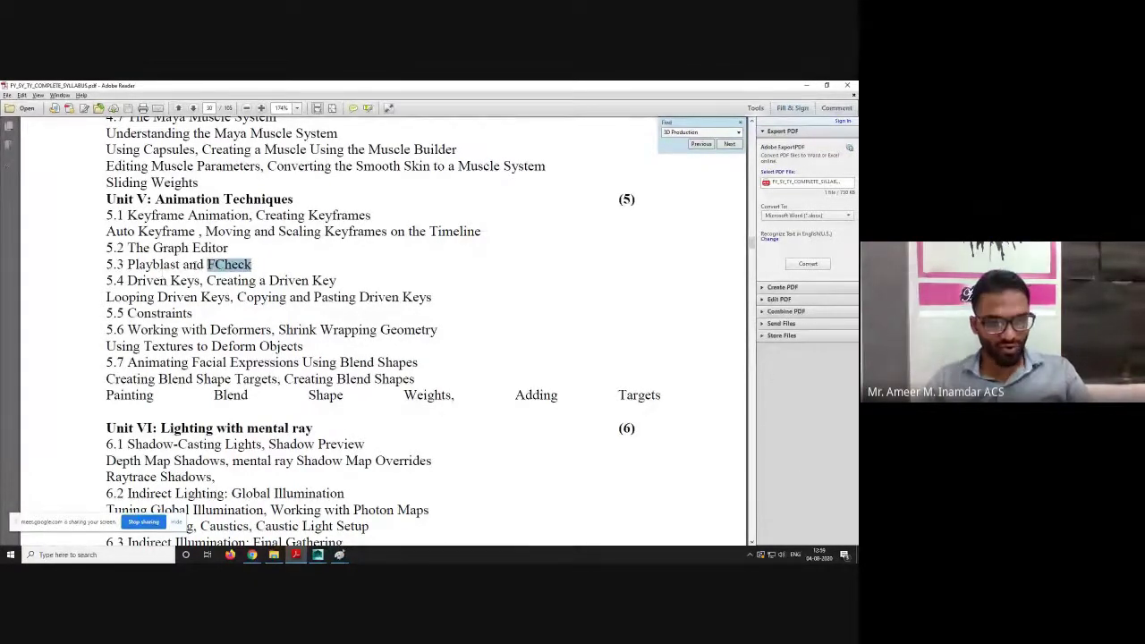
left_click(211, 296)
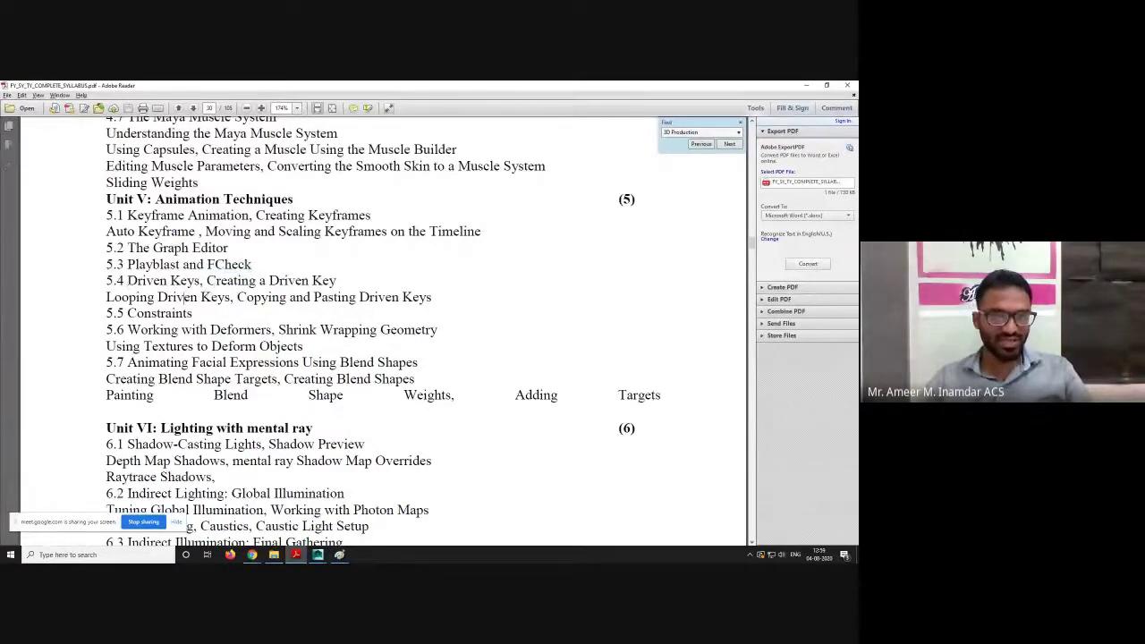
- Mark both lines of topic 5.4, from "Driven Keys, Creating a Driven Key" through "Copying and Pasting Driven Keys"
left_click_drag(127, 280, 204, 280)
left_click_drag(336, 280, 266, 280)
left_click(156, 280)
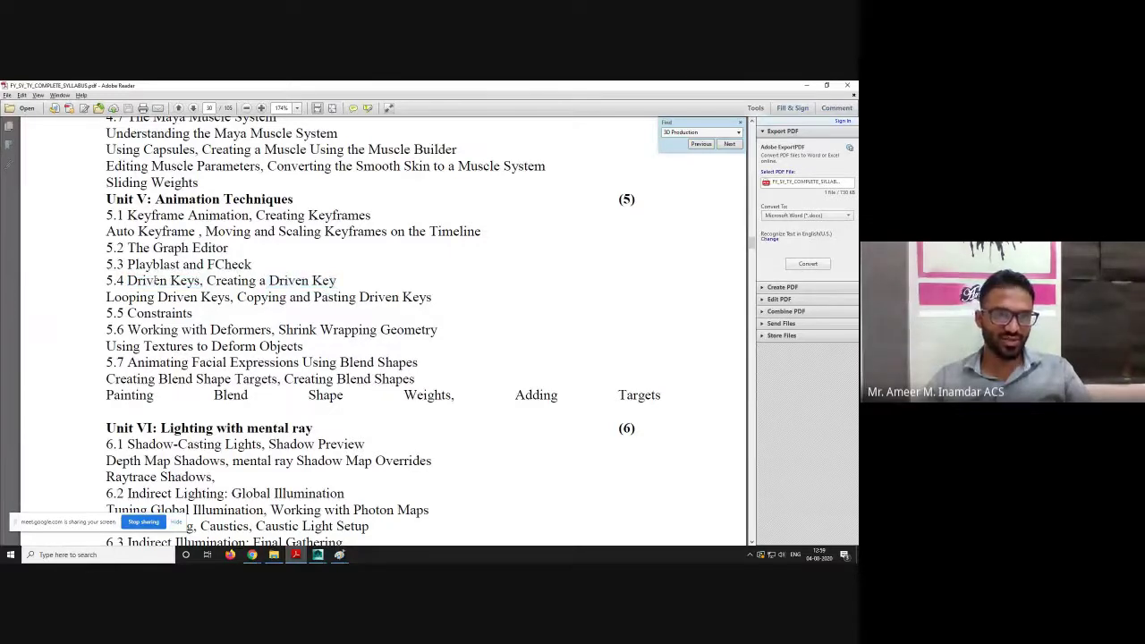
left_click_drag(125, 280, 421, 288)
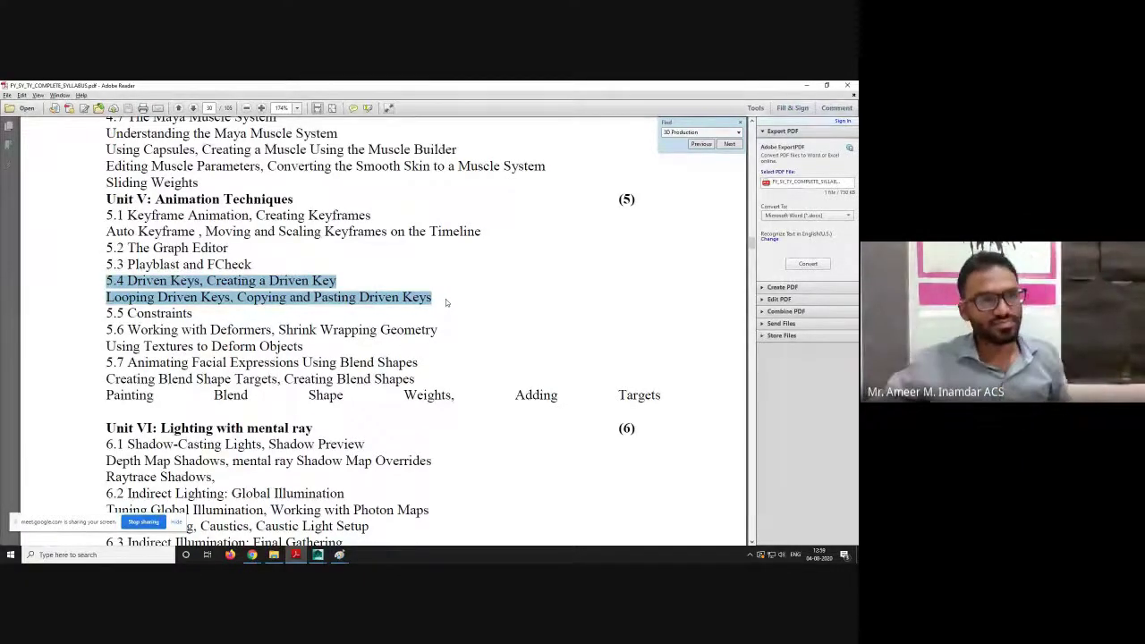
- Mark the topic 5.7 title "Animating Facial Expressions Using Blend Shapes"
scroll(279, 299, "down", 1)
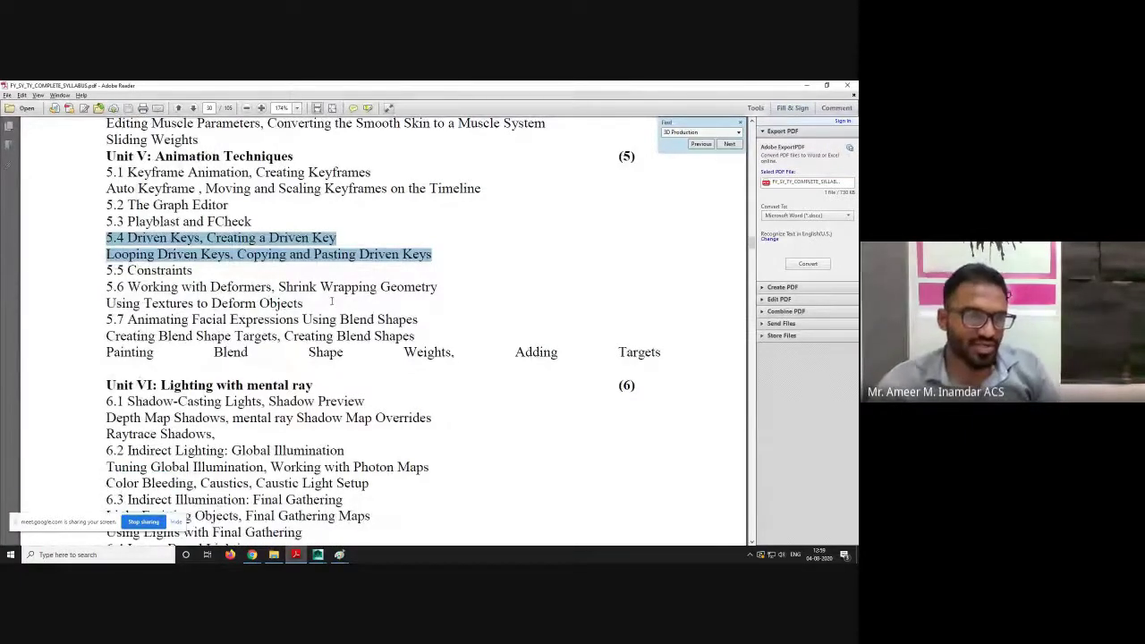
scroll(328, 301, "down", 1)
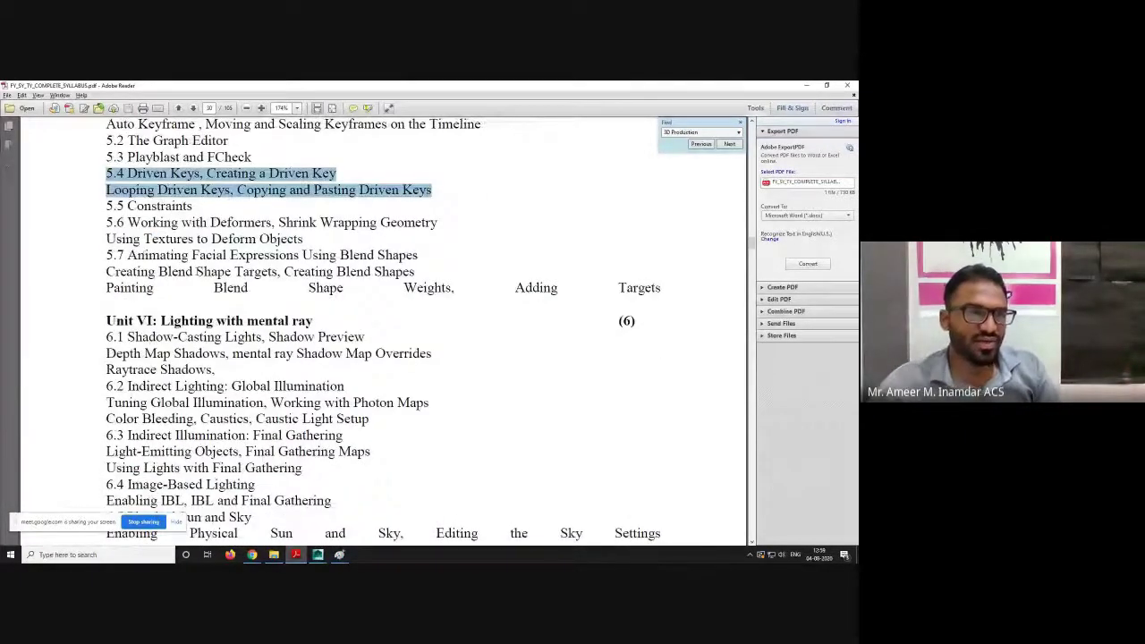
left_click_drag(128, 255, 417, 253)
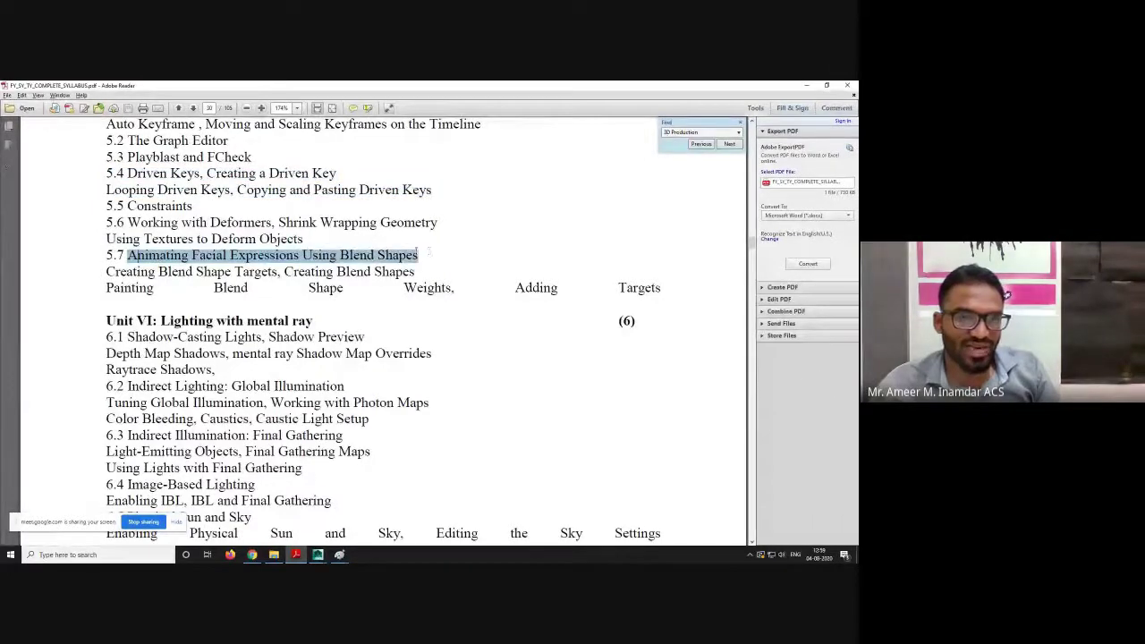
- Switch to Maya to view the available deformers, including Blend Shape and Cluster, and return to the syllabus PDF in Adobe Reader
left_click(318, 554)
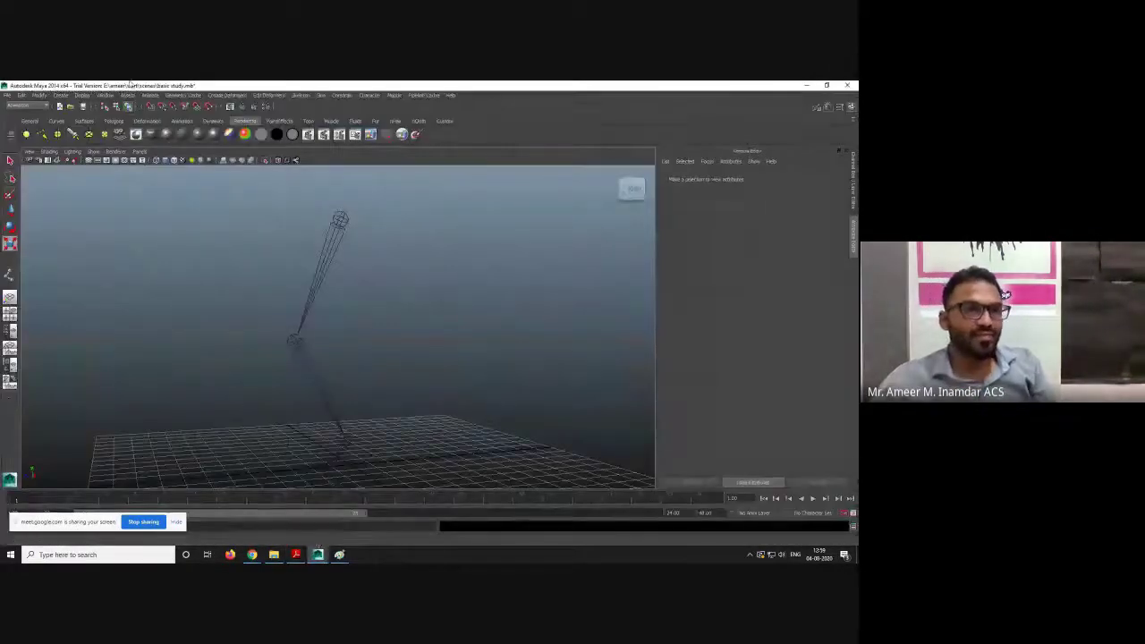
left_click(226, 95)
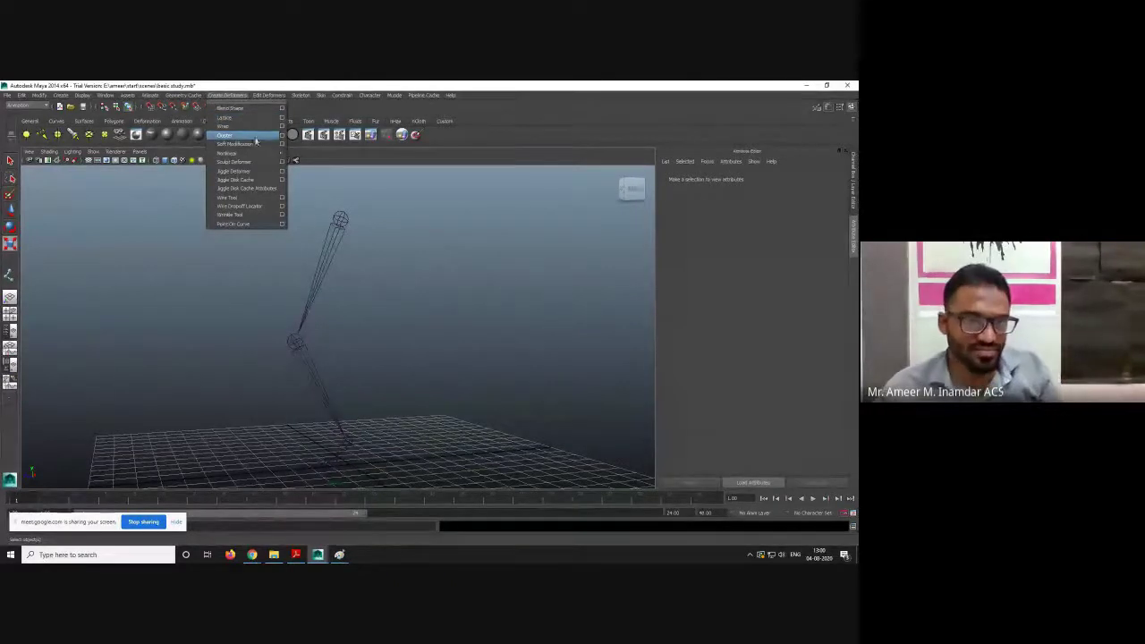
key("alt+Tab")
- Mark parts of the topic 5.7 line "Painting Blend Shape Weights, Adding Targets" and clear the selection
left_click(215, 290)
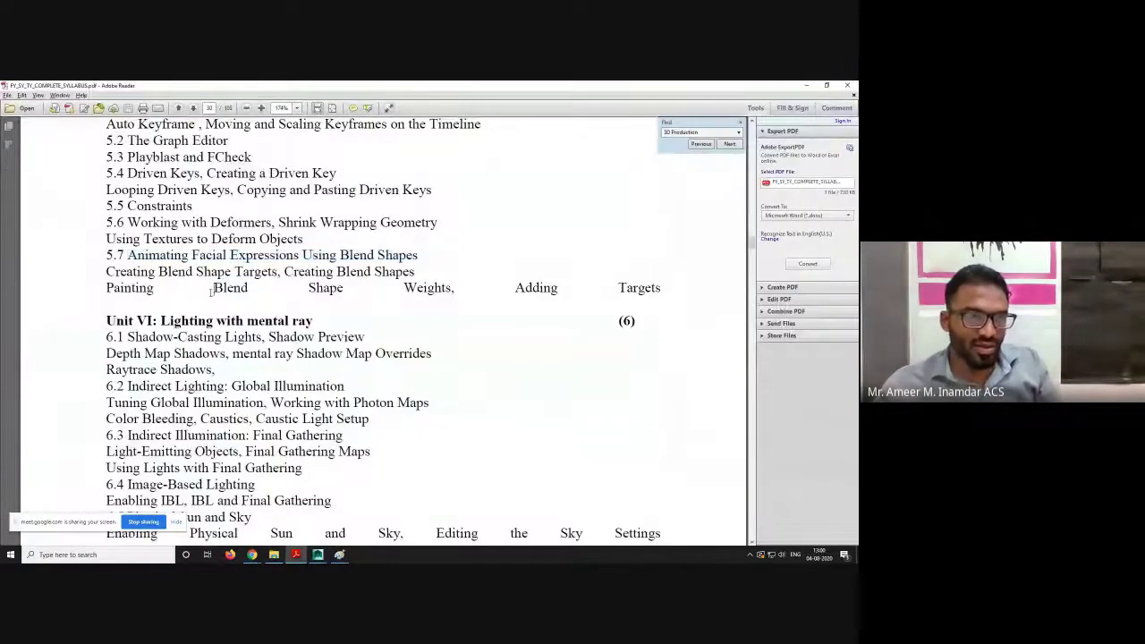
left_click_drag(106, 288, 227, 288)
left_click_drag(475, 299, 473, 300)
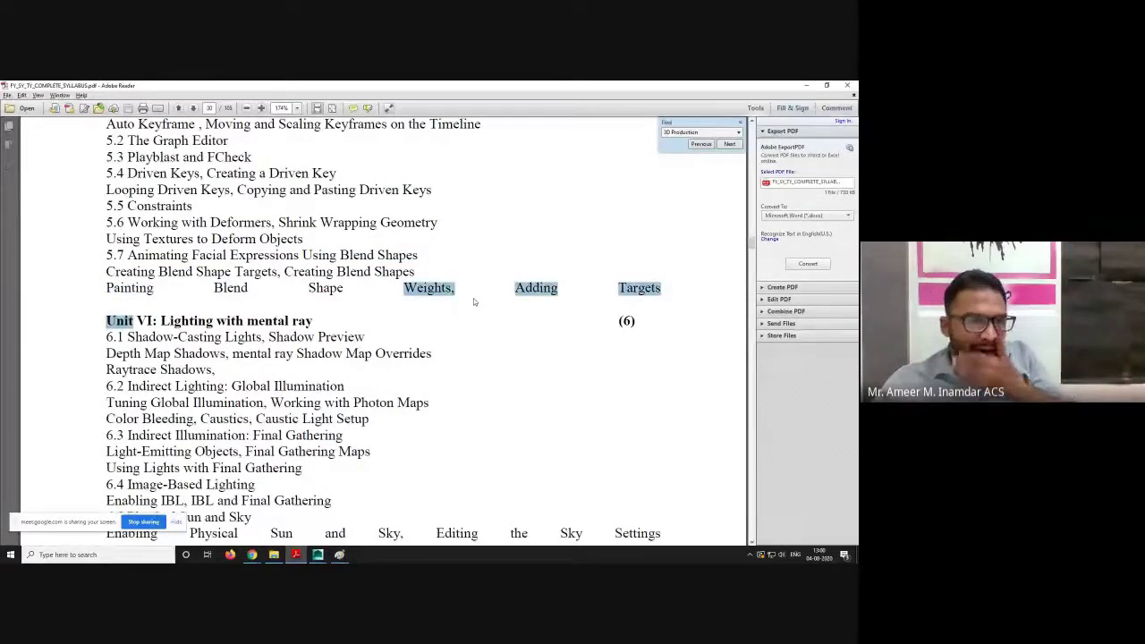
left_click(257, 353)
- Mark "mental ray" in the Unit VI heading "Lighting with mental ray" and clear the selection
scroll(258, 349, "down", 2)
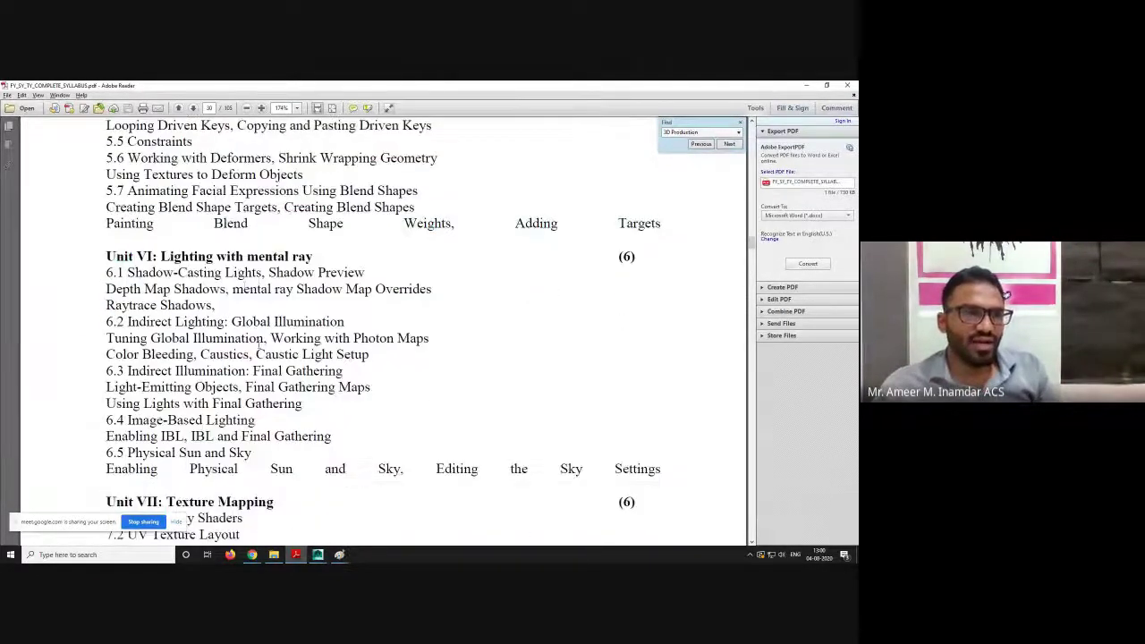
scroll(246, 286, "down", 2)
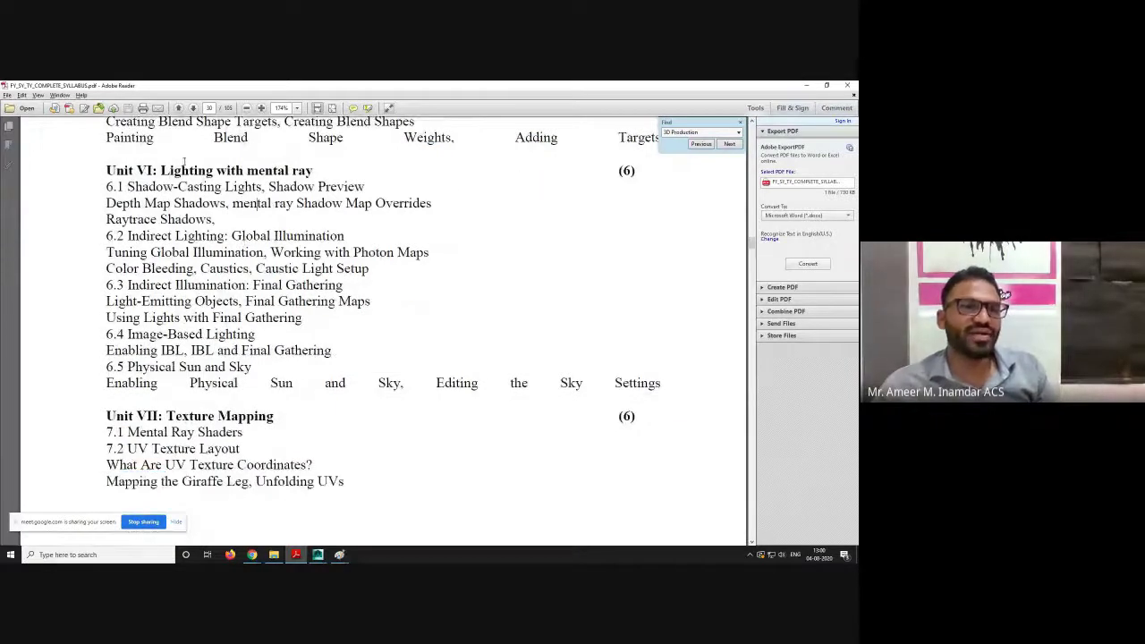
left_click_drag(248, 170, 316, 215)
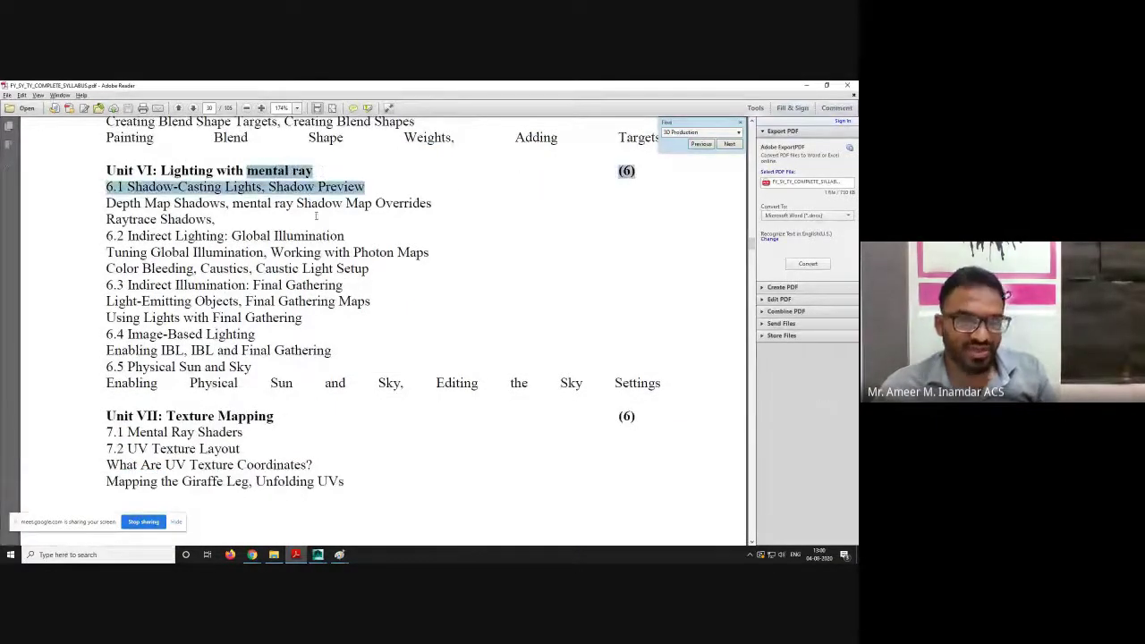
left_click(305, 179)
left_click_drag(248, 170, 306, 161)
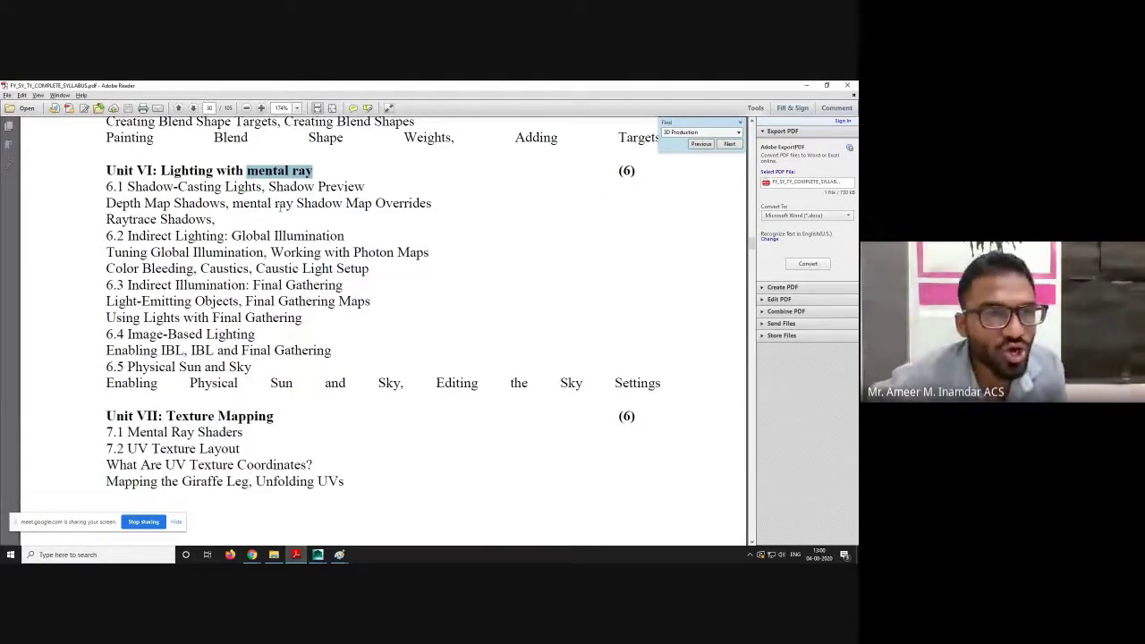
left_click(283, 205)
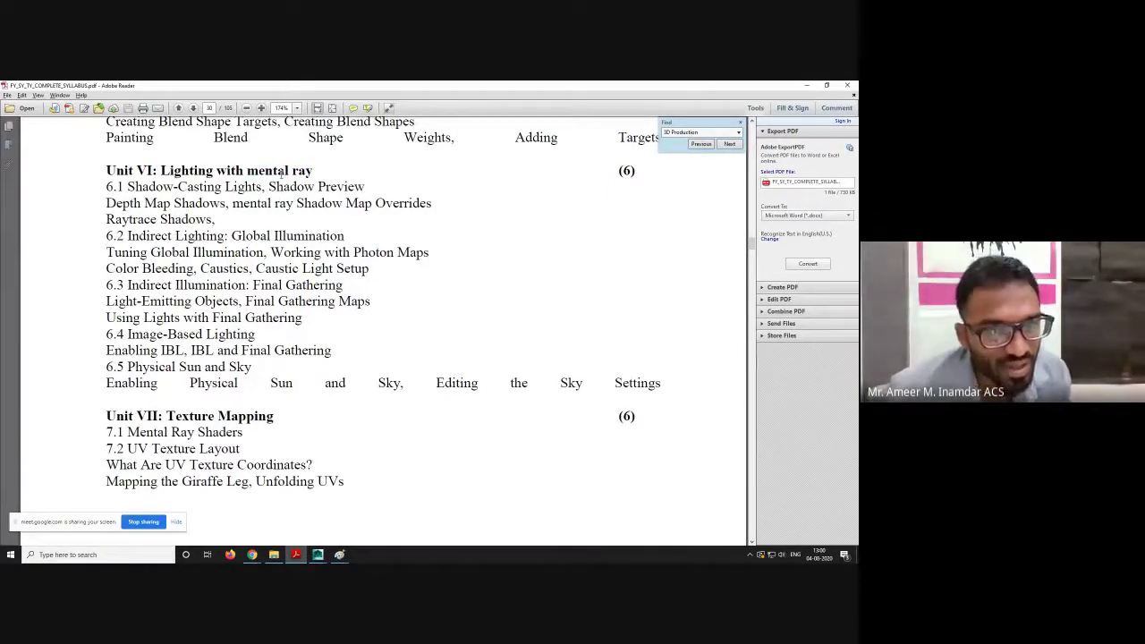
left_click_drag(247, 170, 314, 170)
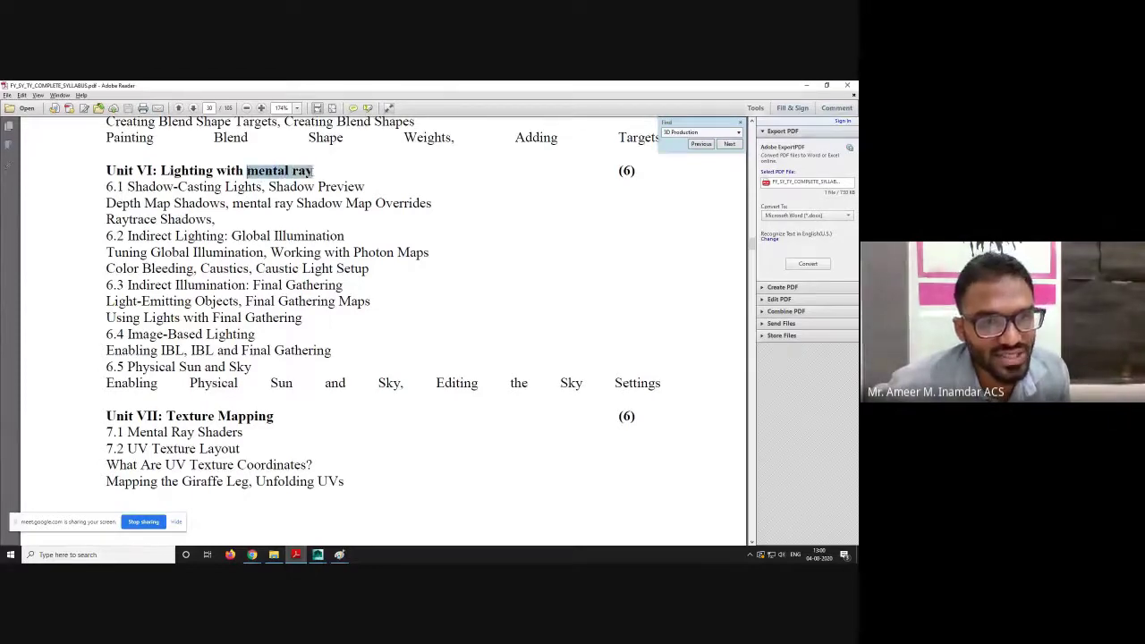
left_click(266, 172)
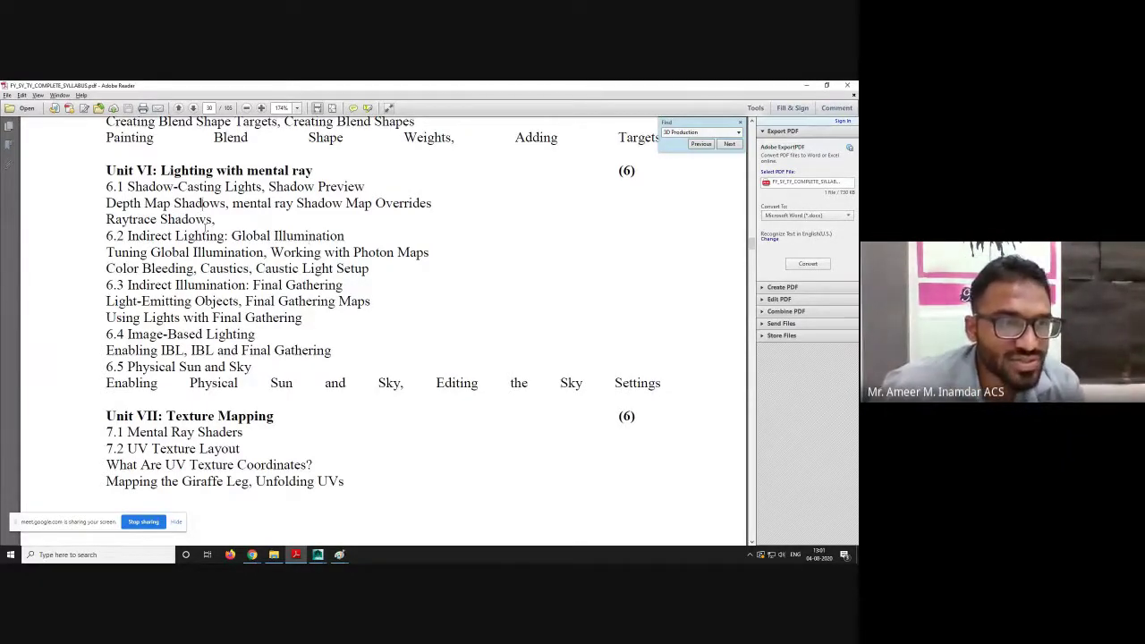
- Mark the topic 6.2 title "Indirect Lighting: Global Illumination" and its color bleeding and caustics entries
left_click_drag(128, 236, 345, 237)
scroll(309, 262, "down", 1)
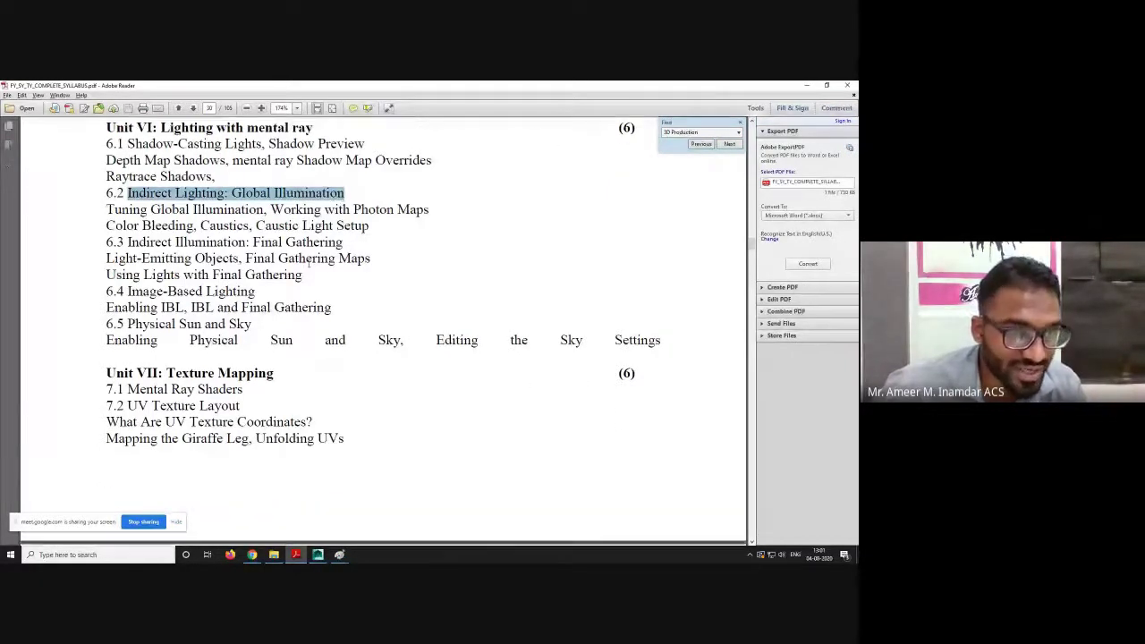
left_click(198, 229)
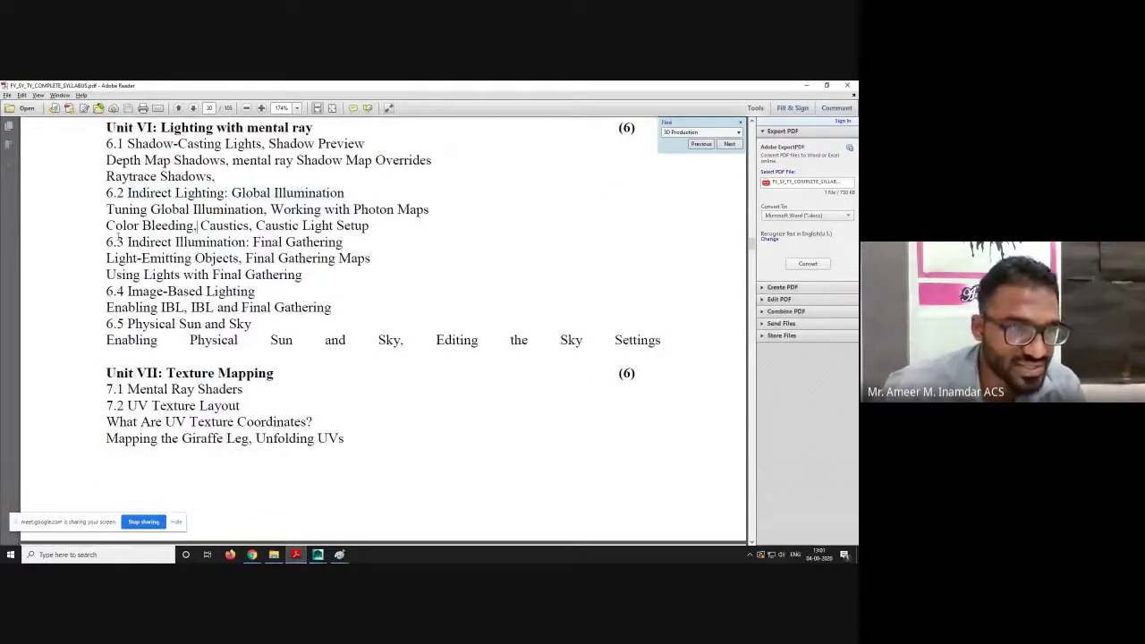
left_click_drag(106, 227, 333, 229)
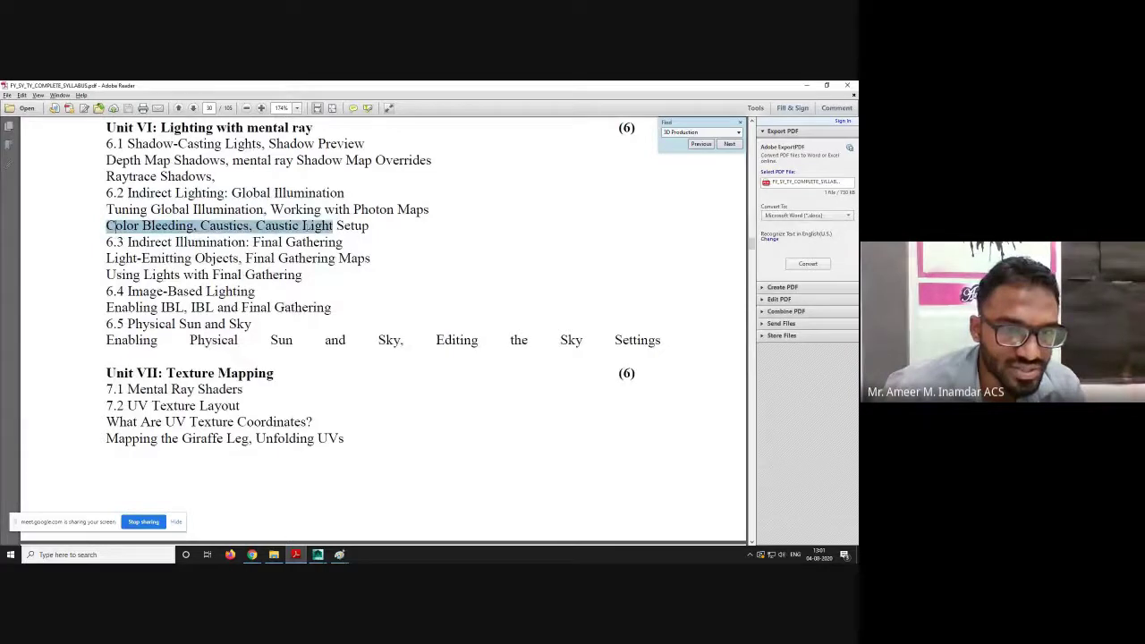
left_click(340, 230)
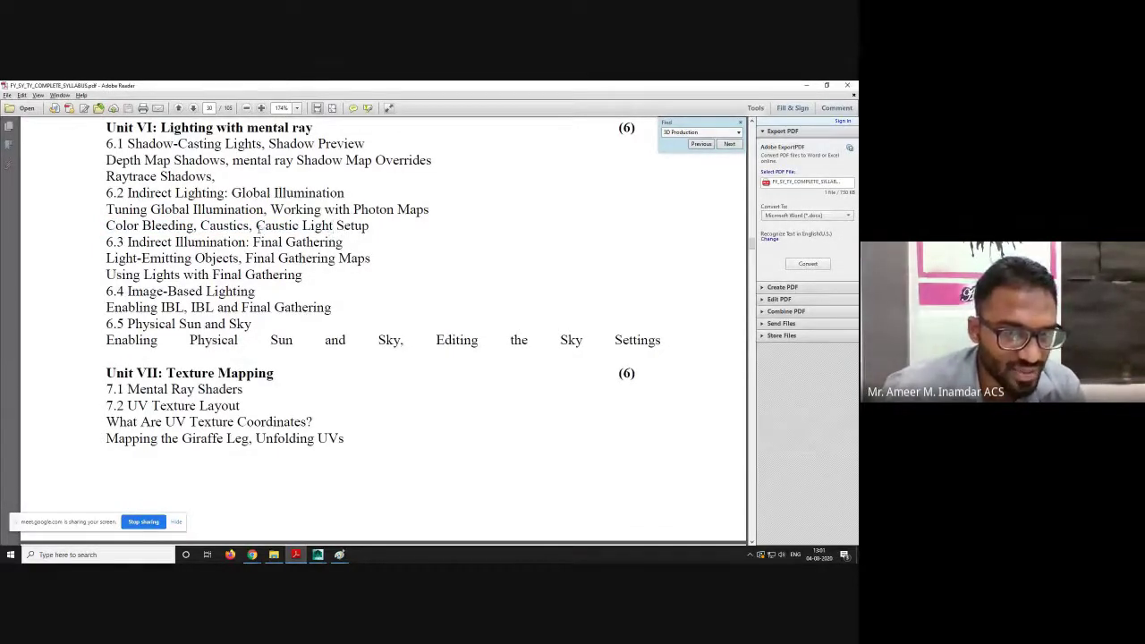
left_click_drag(257, 227, 333, 229)
left_click_drag(203, 227, 250, 228)
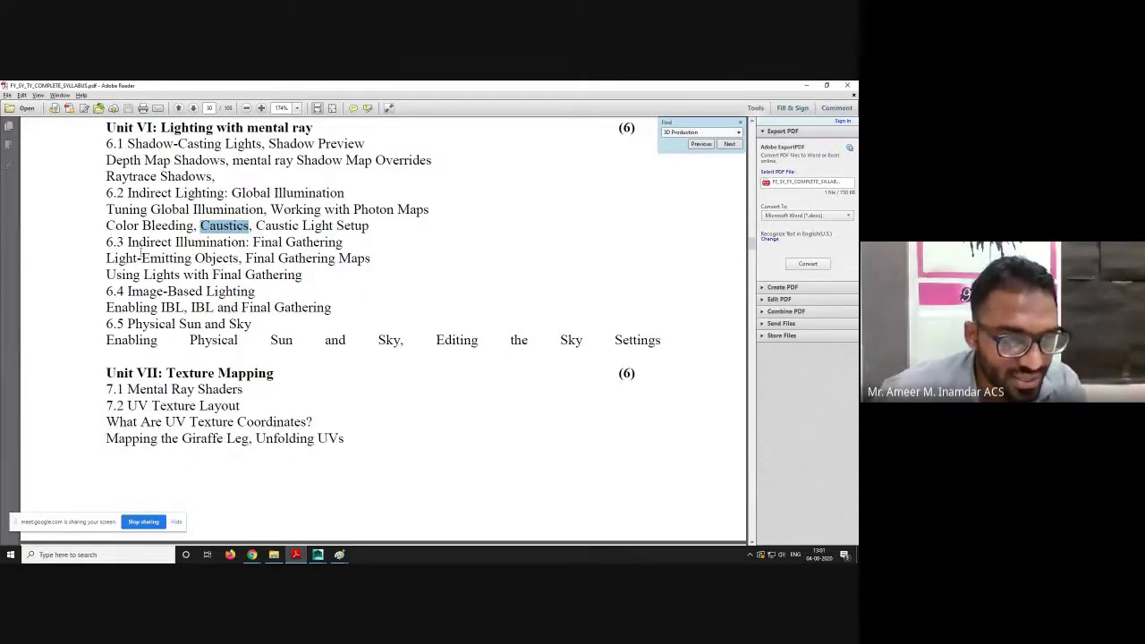
- Mark topic 6.3 "Indirect Illumination: Final Gathering" with its light-emitting objects line, and clear the selection
left_click_drag(127, 243, 335, 260)
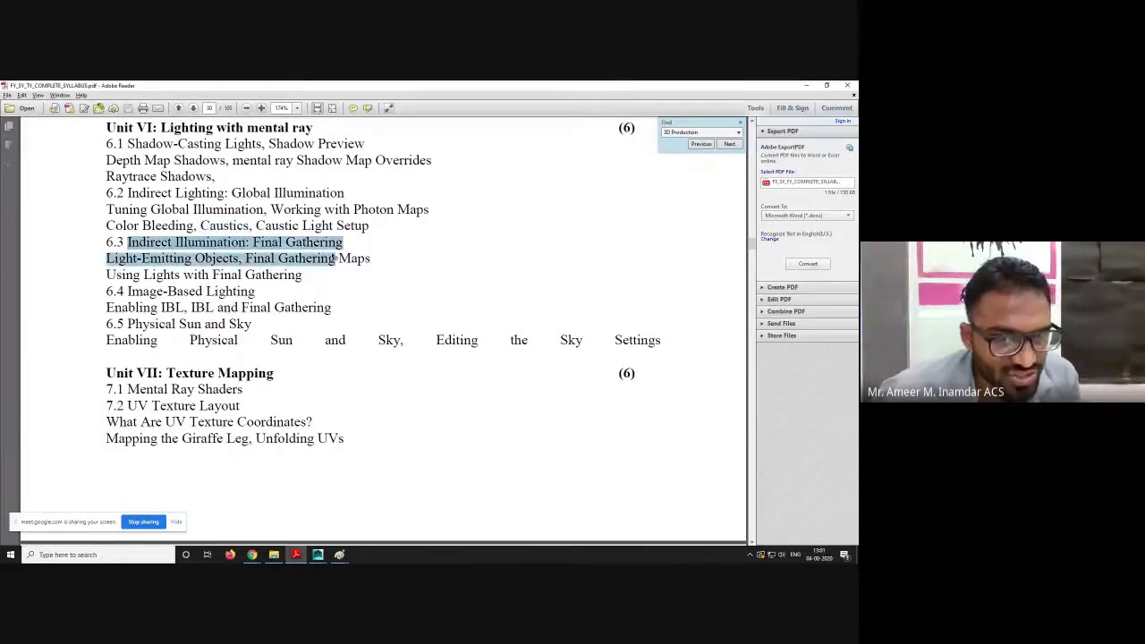
left_click(249, 274)
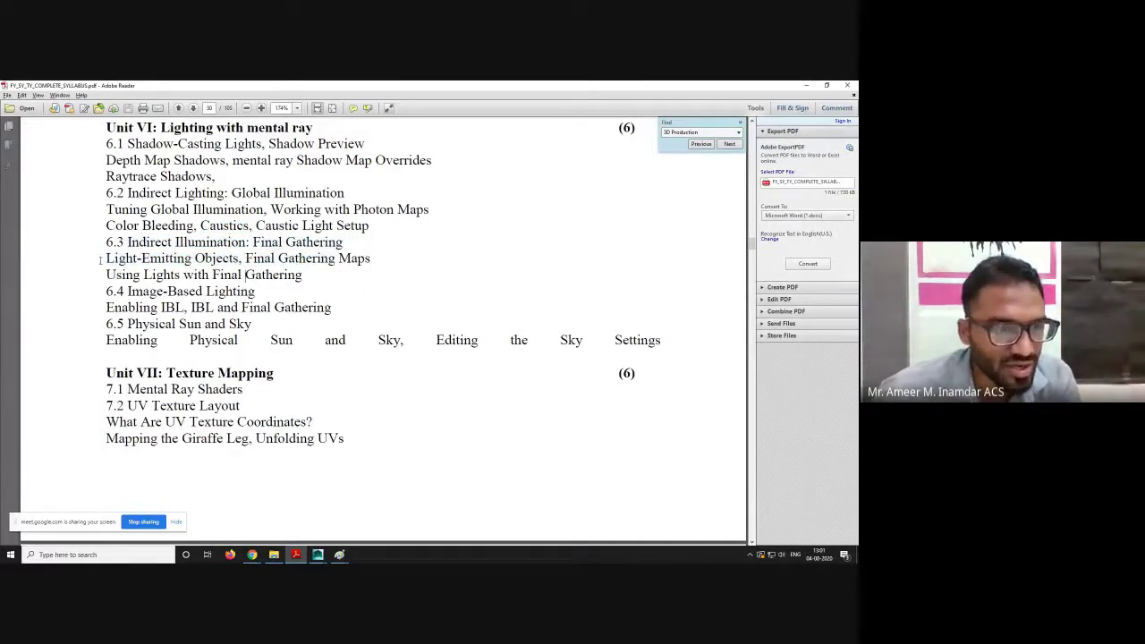
left_click_drag(100, 260, 238, 273)
left_click(280, 259)
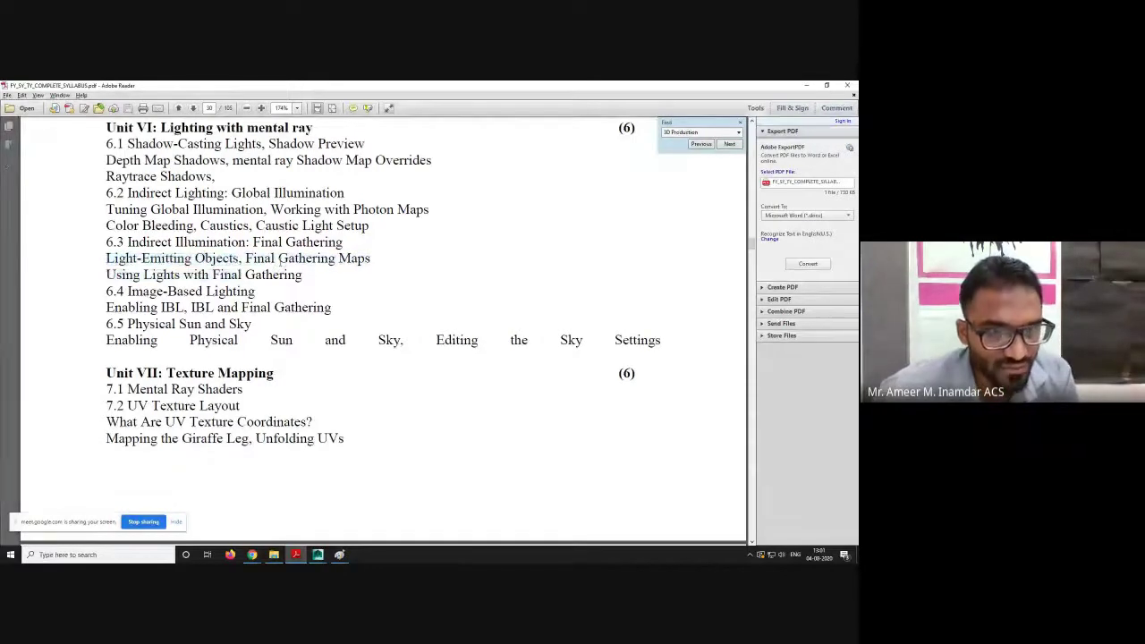
- Mark topic 6.4 "Image-Based Lighting", its "IBL and Final Gathering" entry, and "Final Gathering" under topic 6.3
scroll(182, 266, "down", 2)
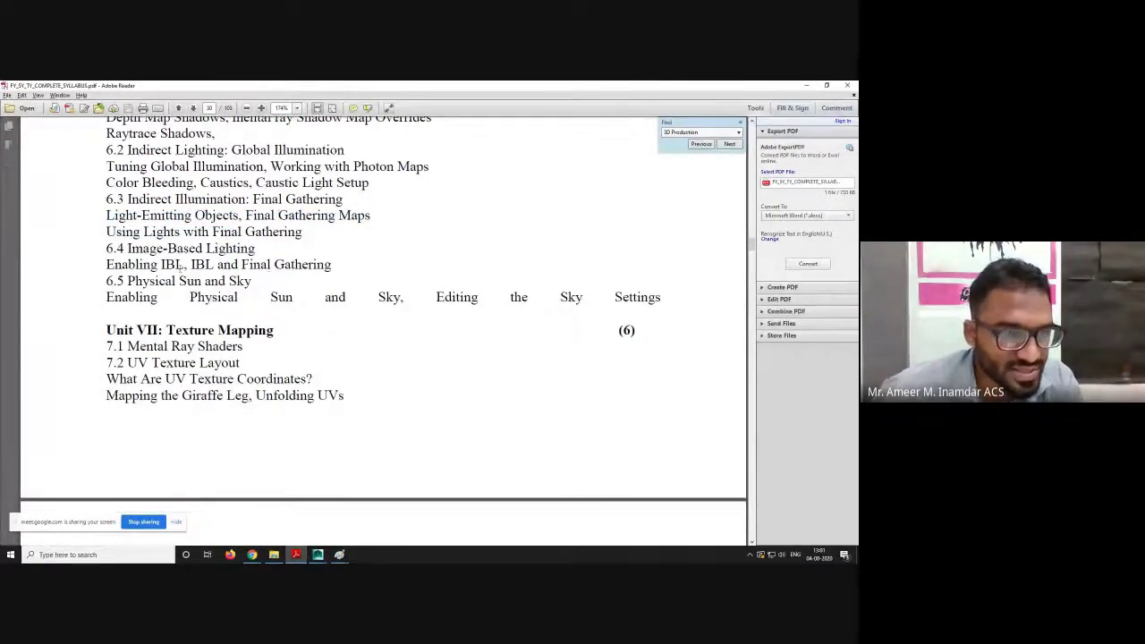
left_click_drag(107, 265, 255, 249)
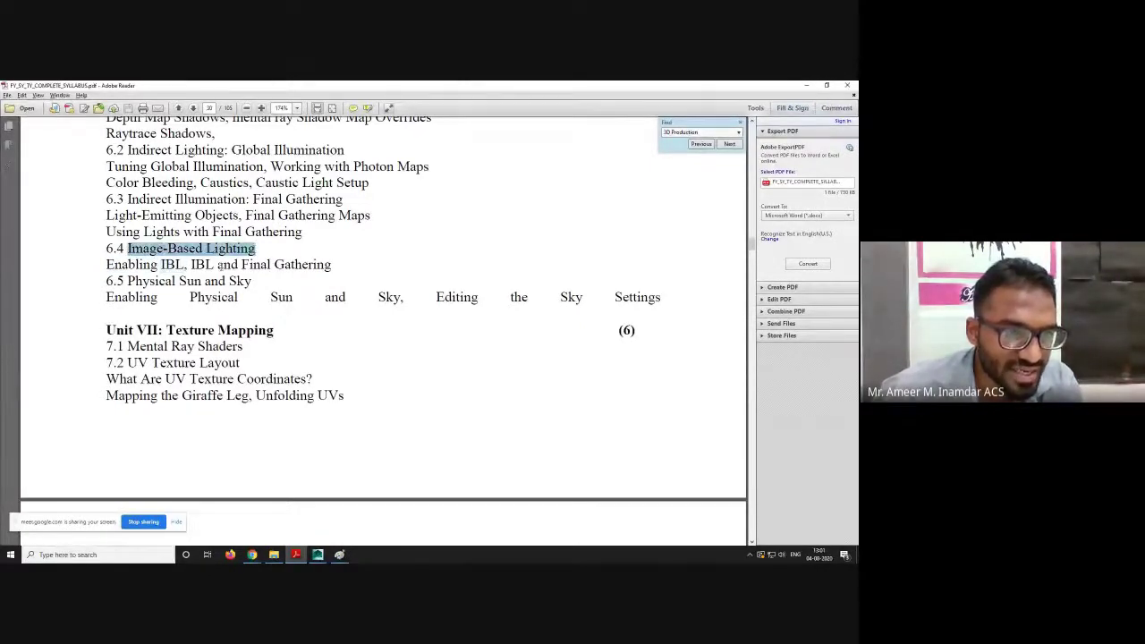
left_click_drag(190, 265, 331, 266)
left_click_drag(191, 265, 228, 266)
left_click_drag(245, 215, 334, 216)
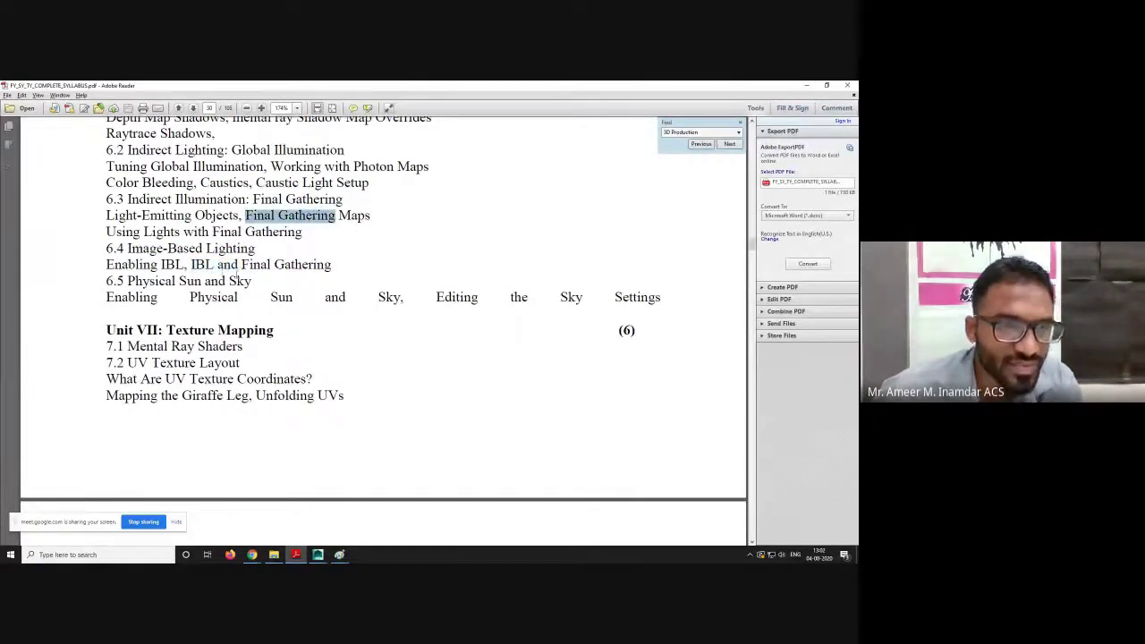
- Review the Unit VI topics, mark "Final Gathering" in the "Enabling IBL" line under topic 6.4, and clear the selection
left_click(221, 270)
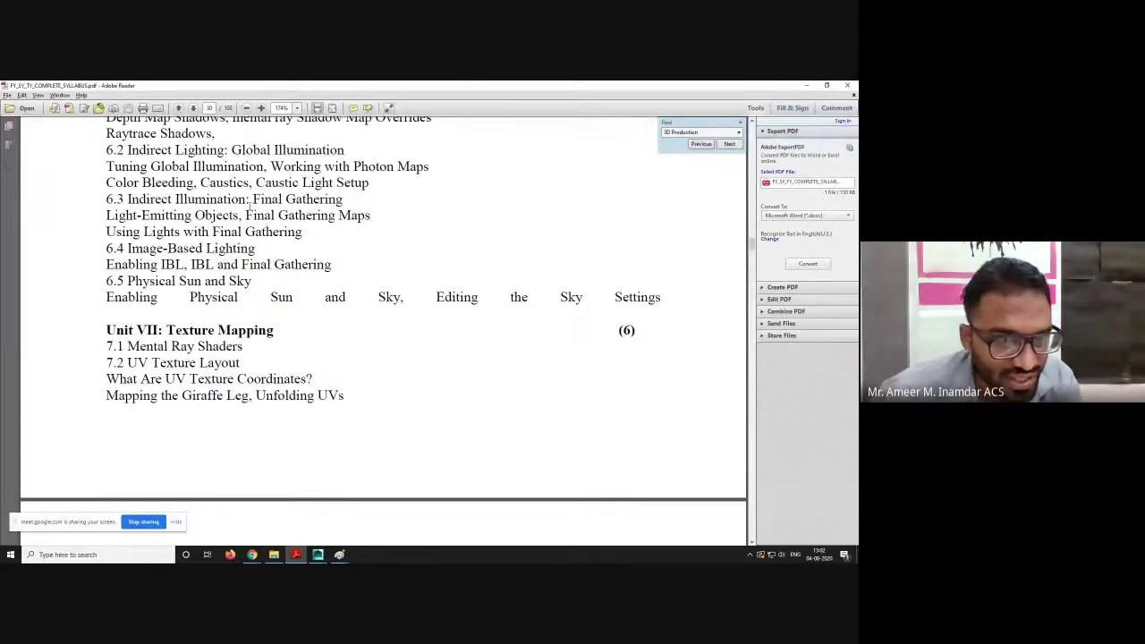
scroll(267, 226, "up", 3)
scroll(271, 350, "down", 1)
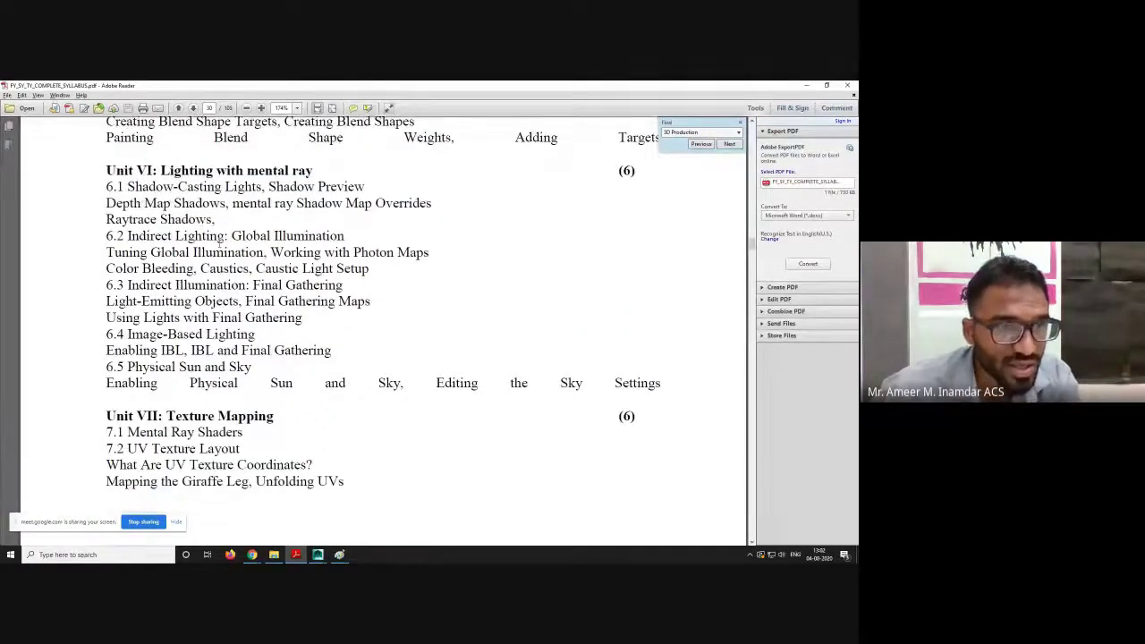
scroll(219, 241, "down", 1)
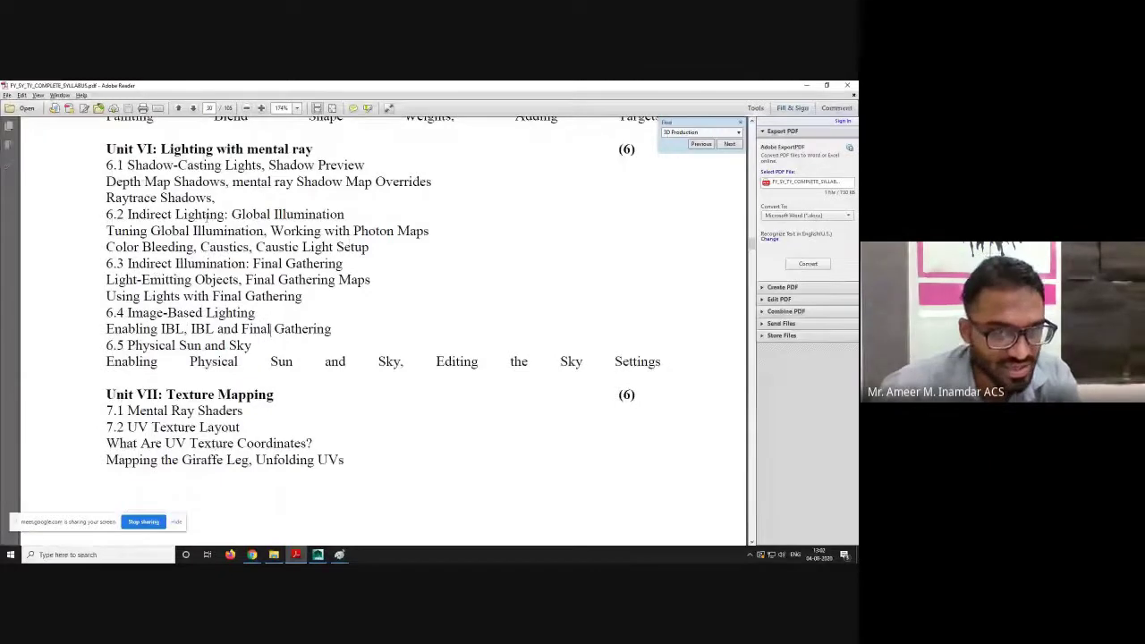
scroll(269, 268, "down", 3)
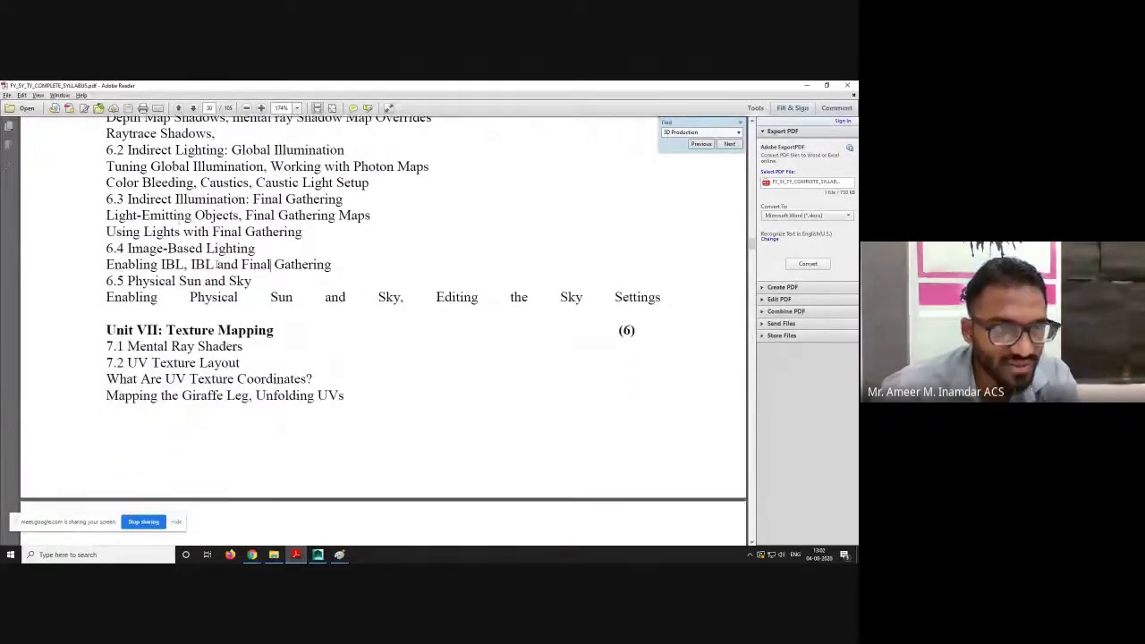
left_click_drag(240, 264, 332, 265)
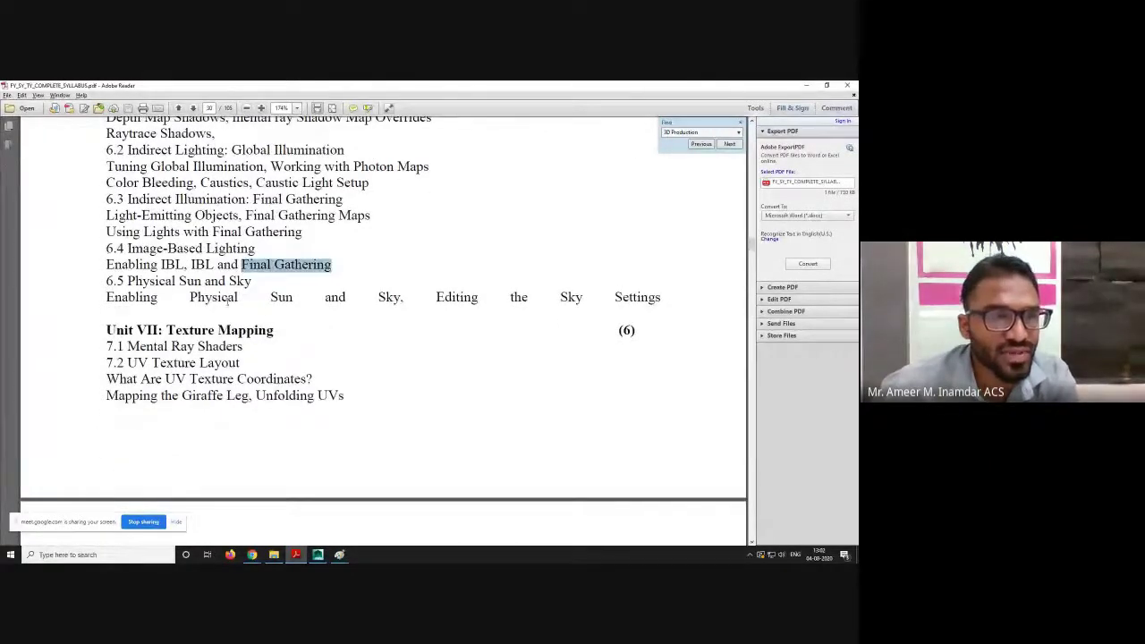
left_click(187, 321)
- Mark the topic 6.5 title "Physical Sun and Sky" and its "Enabling Physical Sun and Sky" entry
scroll(231, 254, "down", 2)
left_click_drag(124, 238, 252, 238)
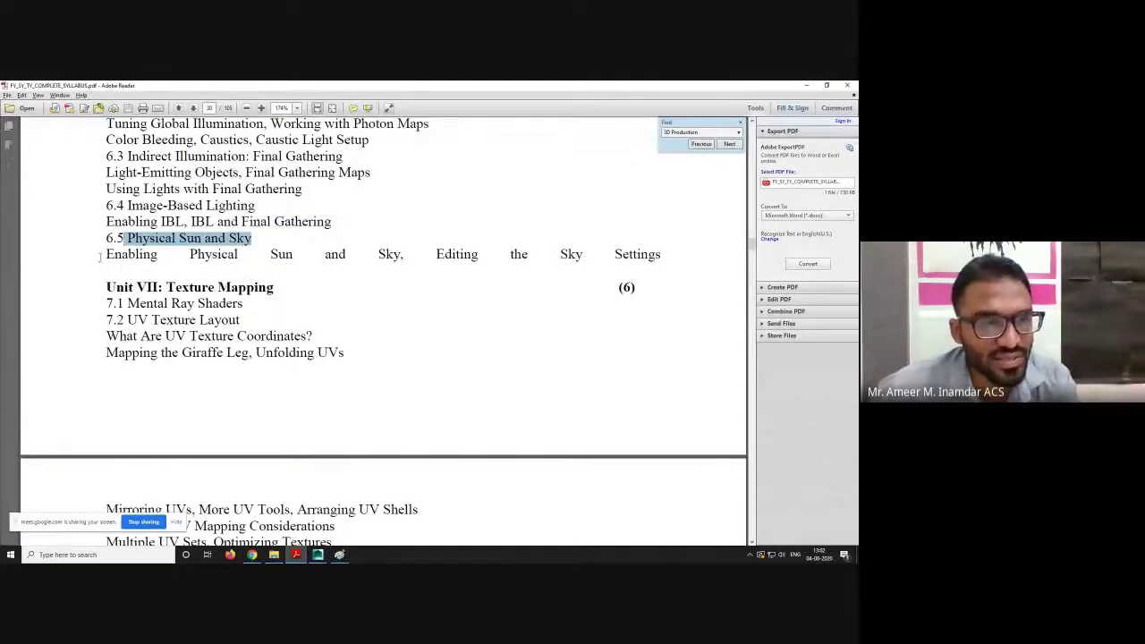
left_click_drag(107, 254, 390, 254)
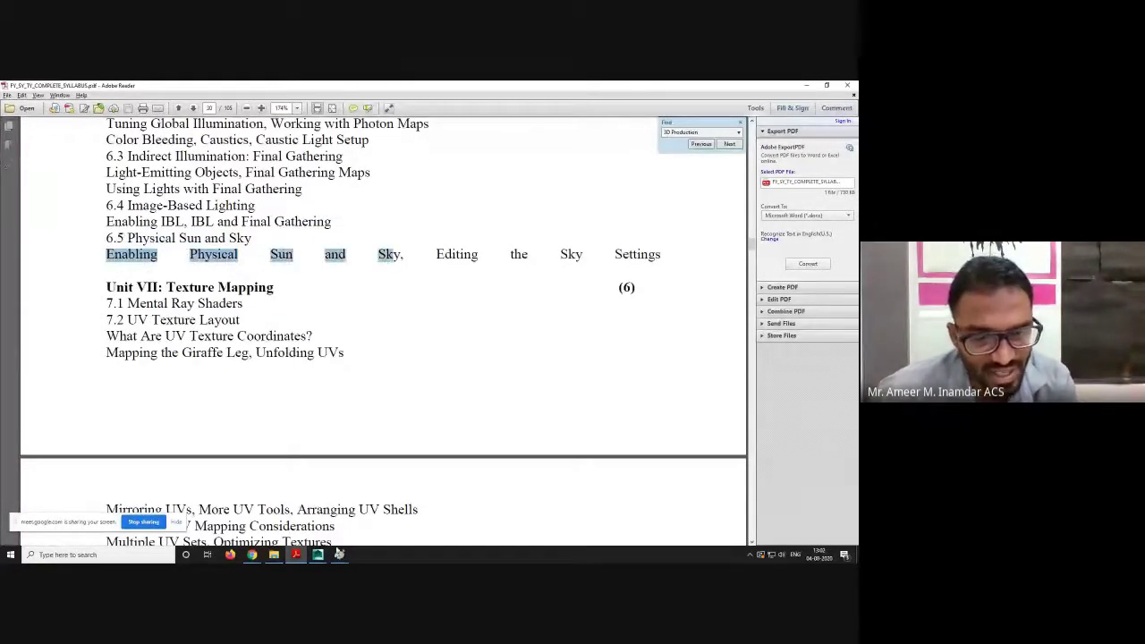
- Switch to Maya's Render Settings window, move it over the viewport, and choose mental ray as the renderer
mouse_move(318, 554)
left_click(349, 531)
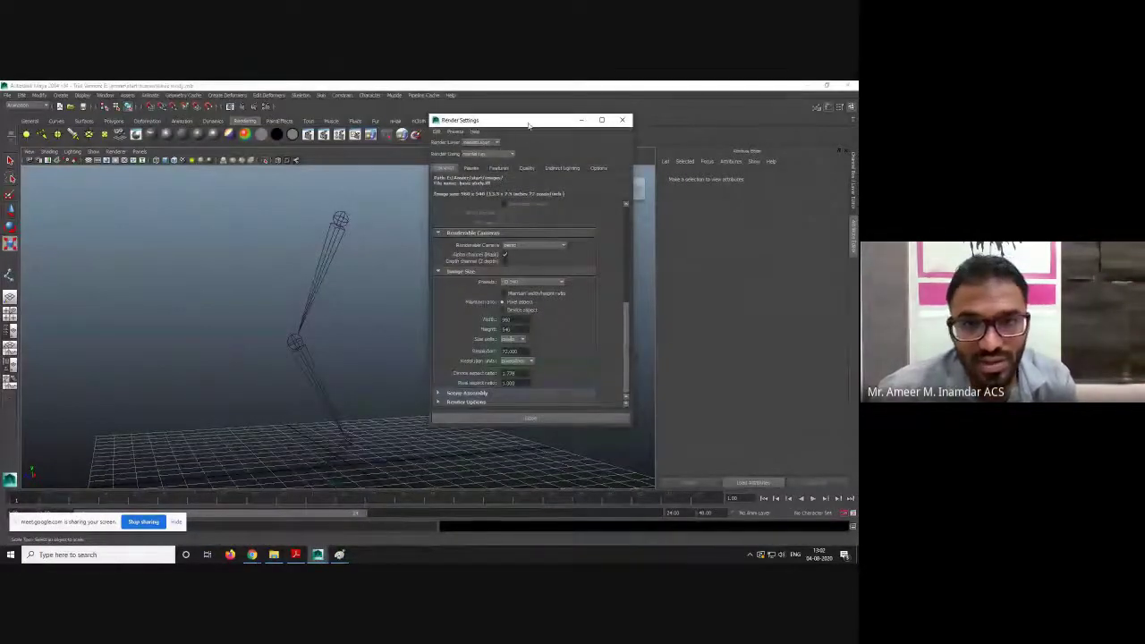
left_click_drag(530, 123, 389, 148)
left_click(368, 180)
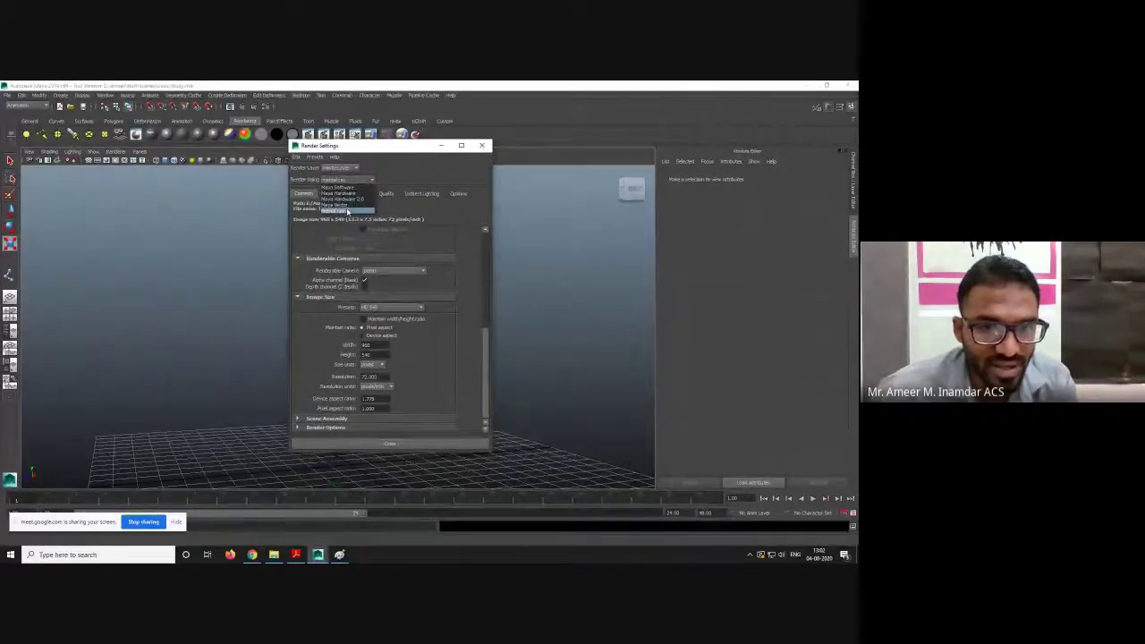
left_click(345, 210)
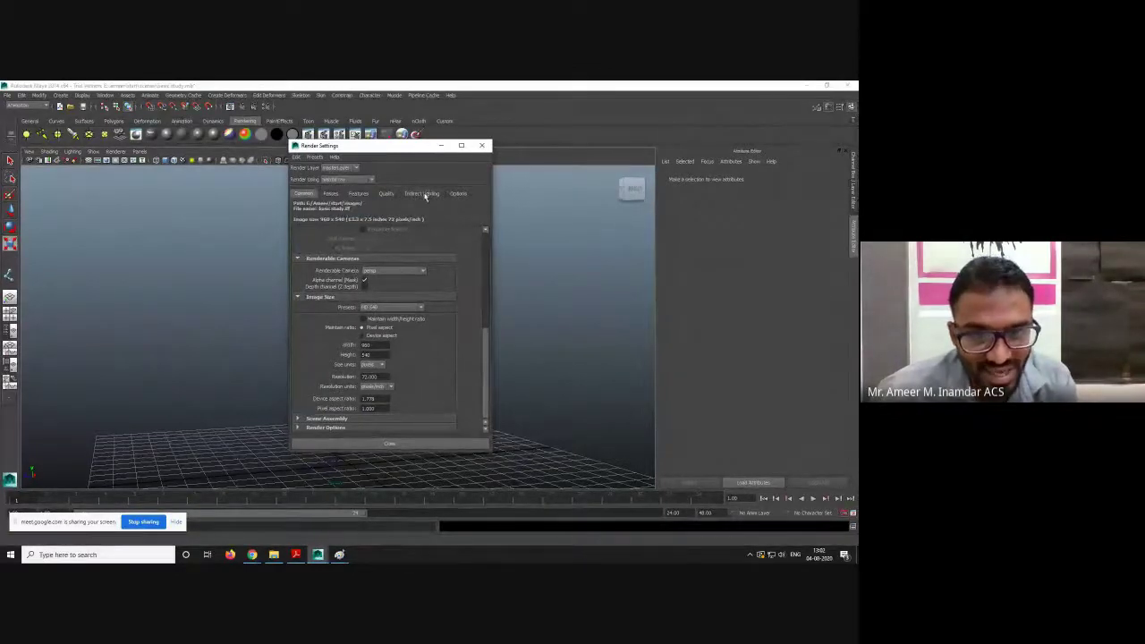
- Return to the syllabus in Adobe Reader and mark "Indirect Lighting" in the topic 6.2 title
key("alt+Tab")
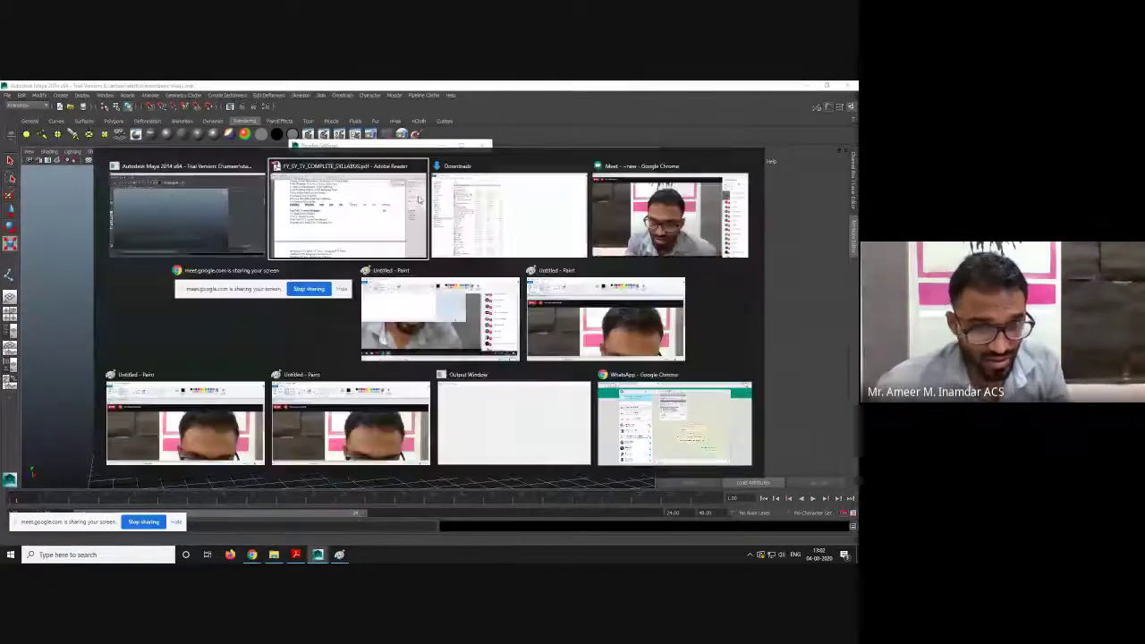
scroll(251, 295, "up", 1)
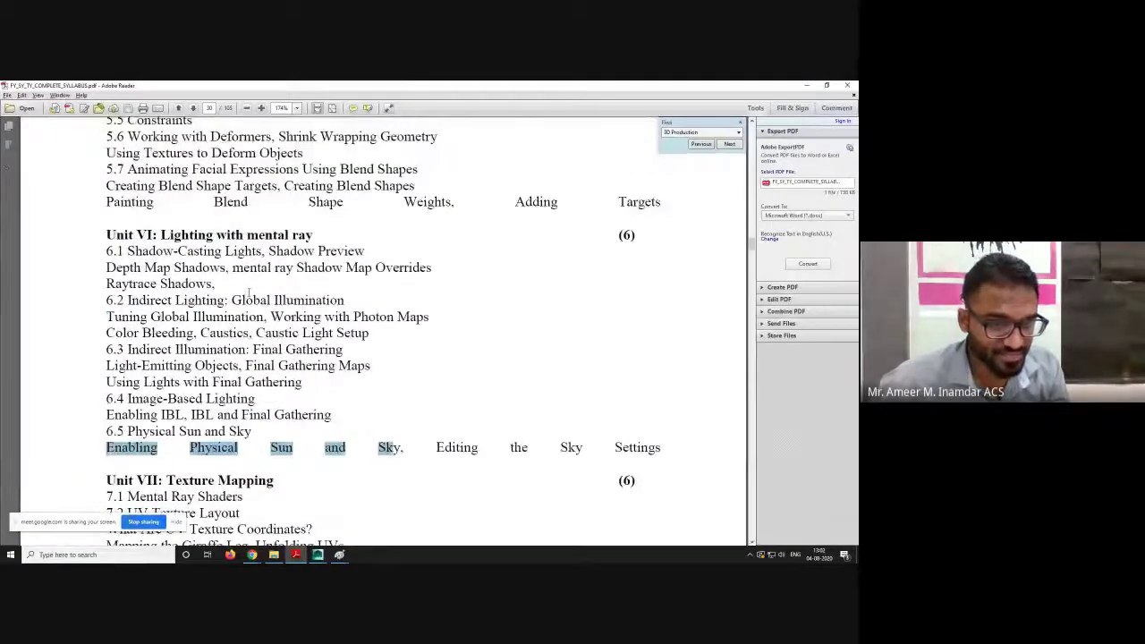
scroll(249, 292, "down", 1)
left_click(128, 265)
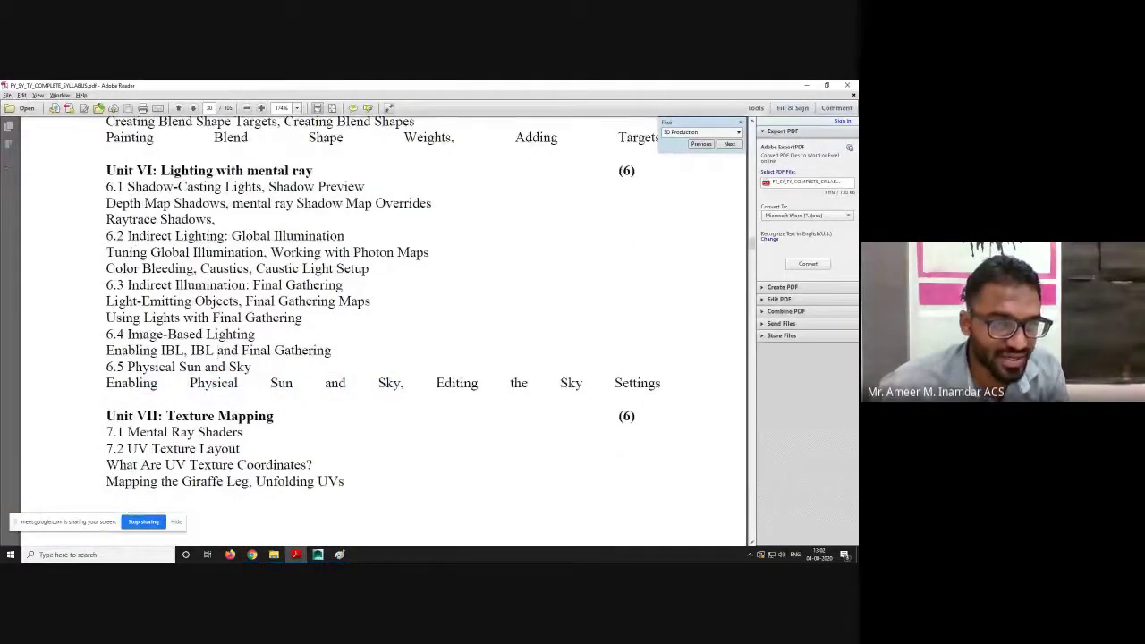
left_click_drag(128, 235, 224, 236)
- Compare the marked syllabus topic with Maya's Render Settings and show the Indirect Lighting settings
key("alt+Tab")
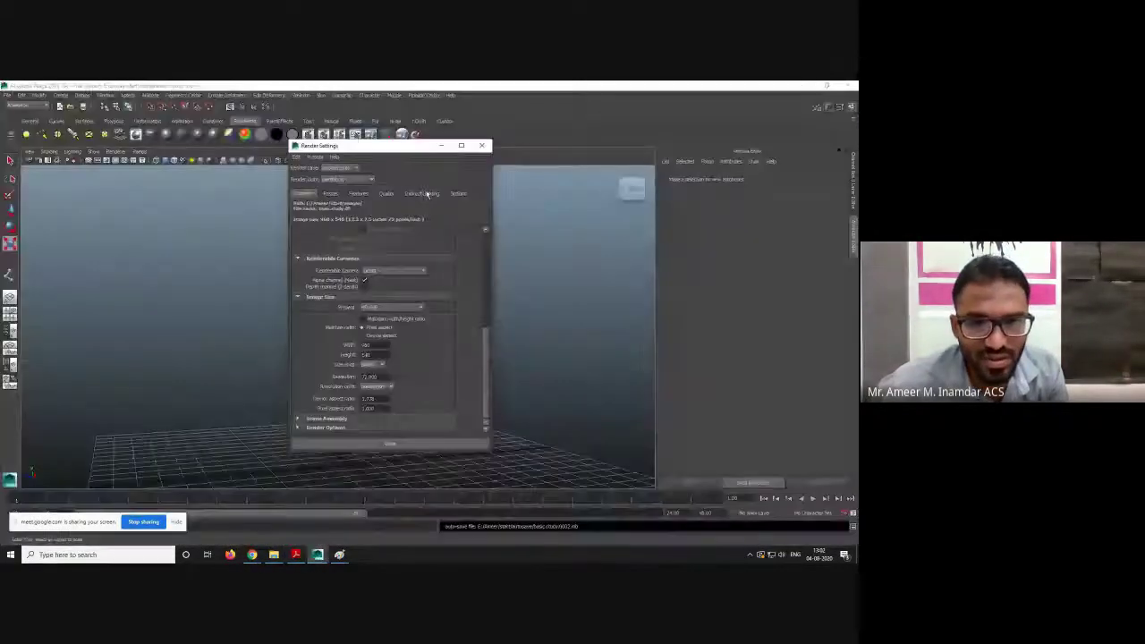
key("alt+Tab")
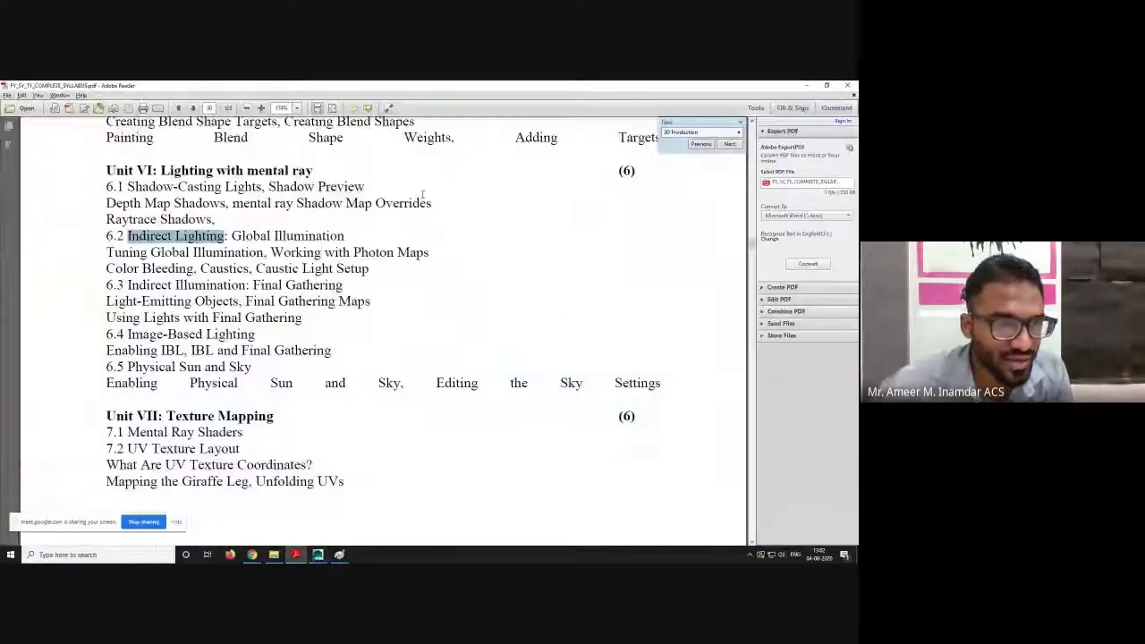
key("alt+Tab")
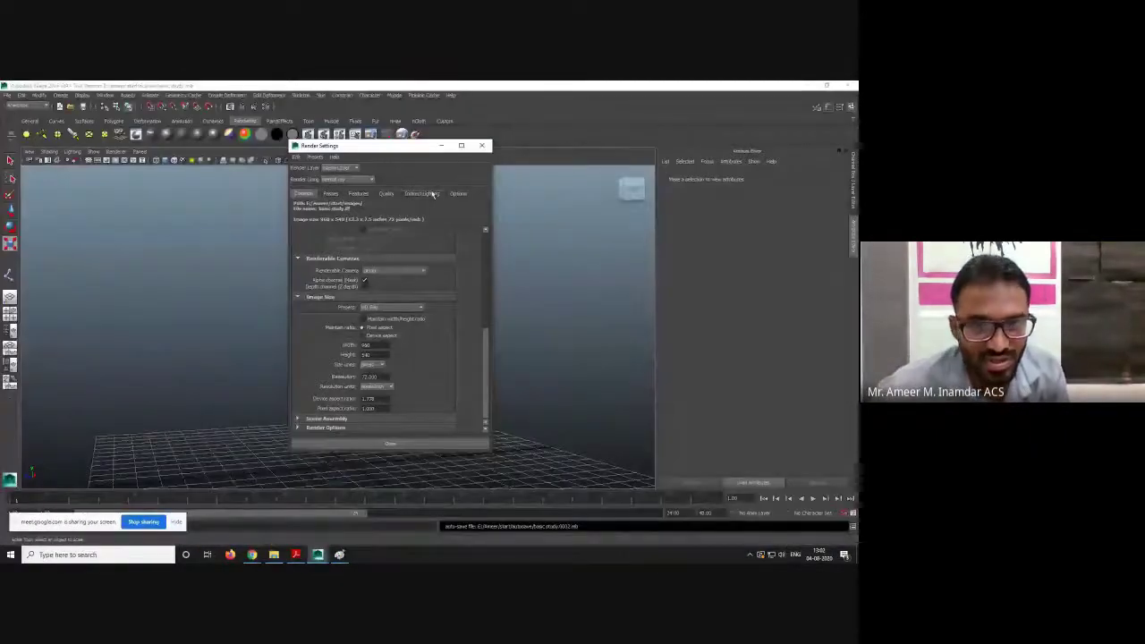
left_click(427, 194)
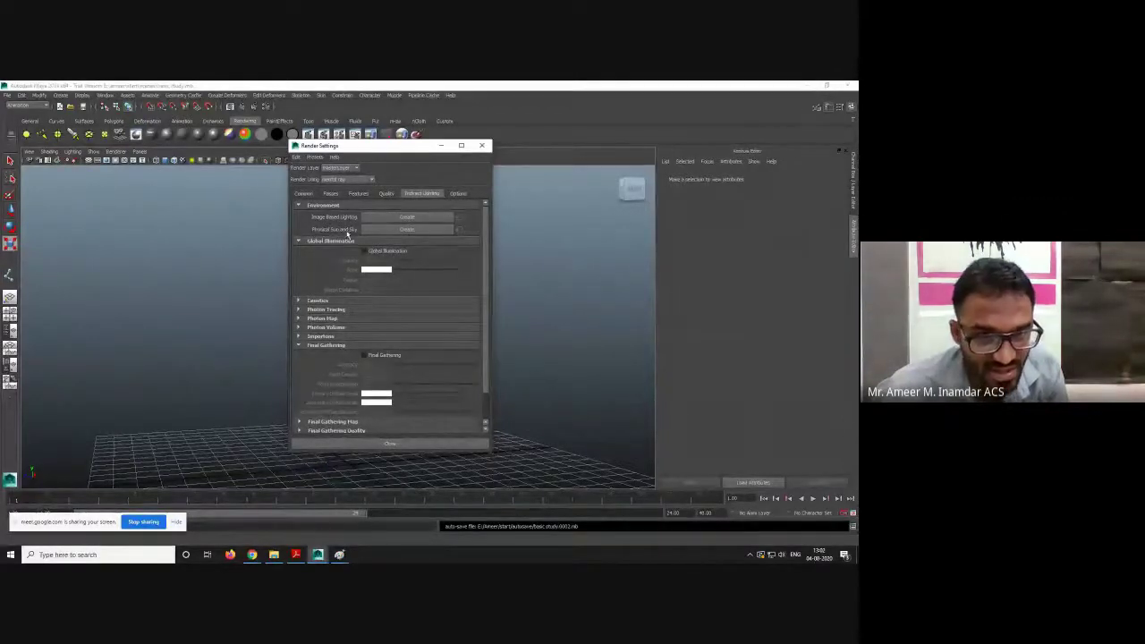
- Return to the syllabus in Adobe Reader and mark "Enabling" under topic 6.5 and the topic 6.4 title "Image-Based Lighting"
key("alt+Tab")
scroll(240, 290, "down", 1)
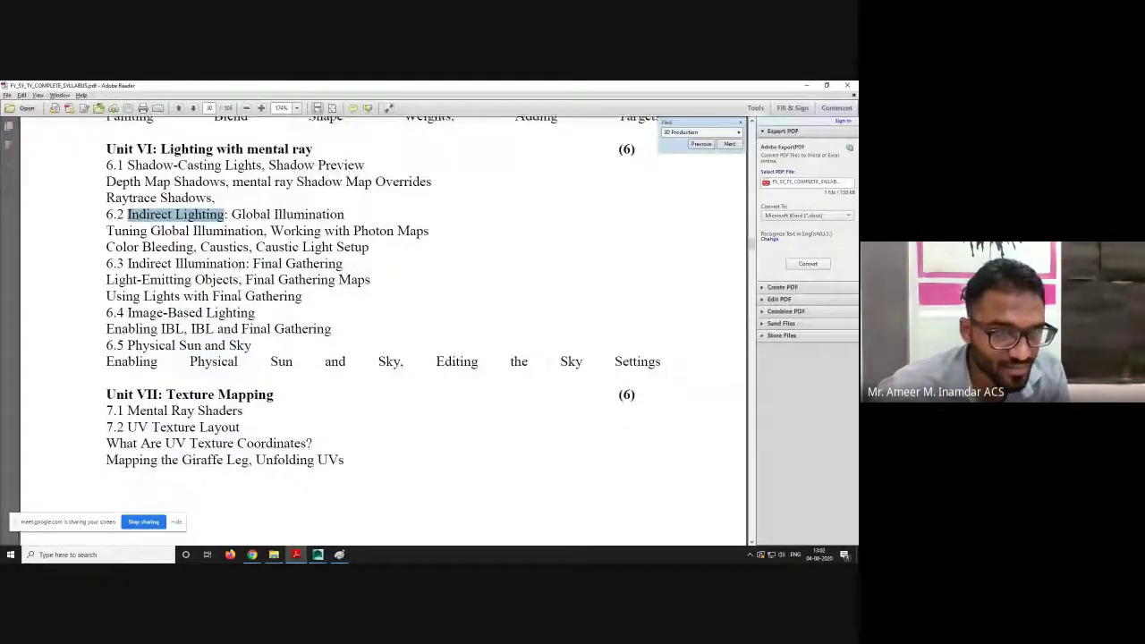
scroll(240, 294, "down", 2)
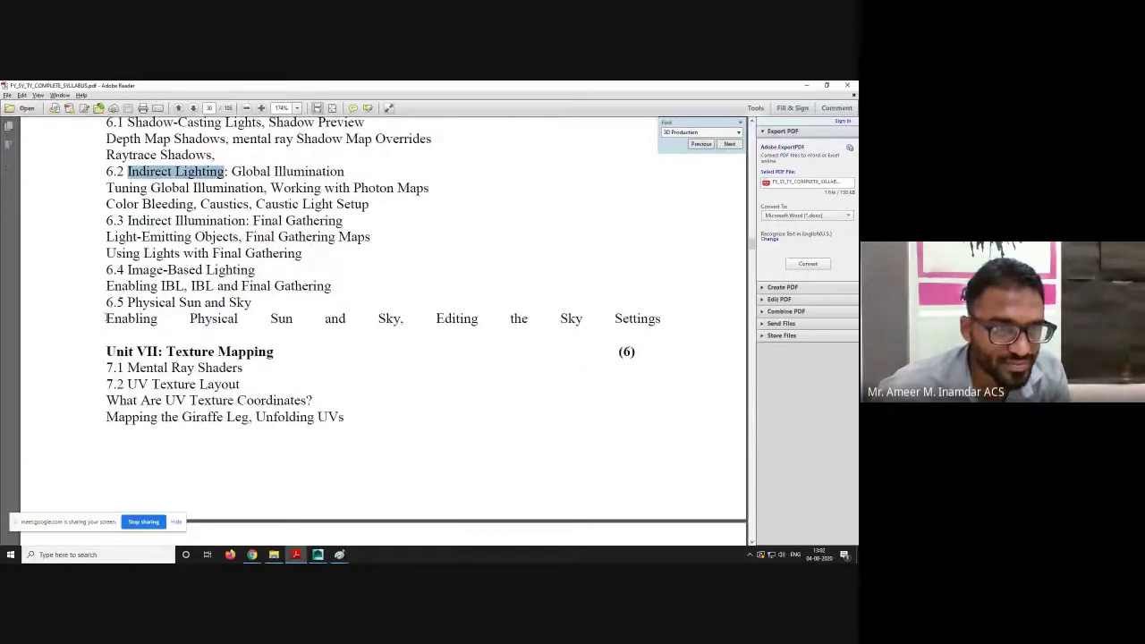
left_click_drag(105, 319, 169, 323)
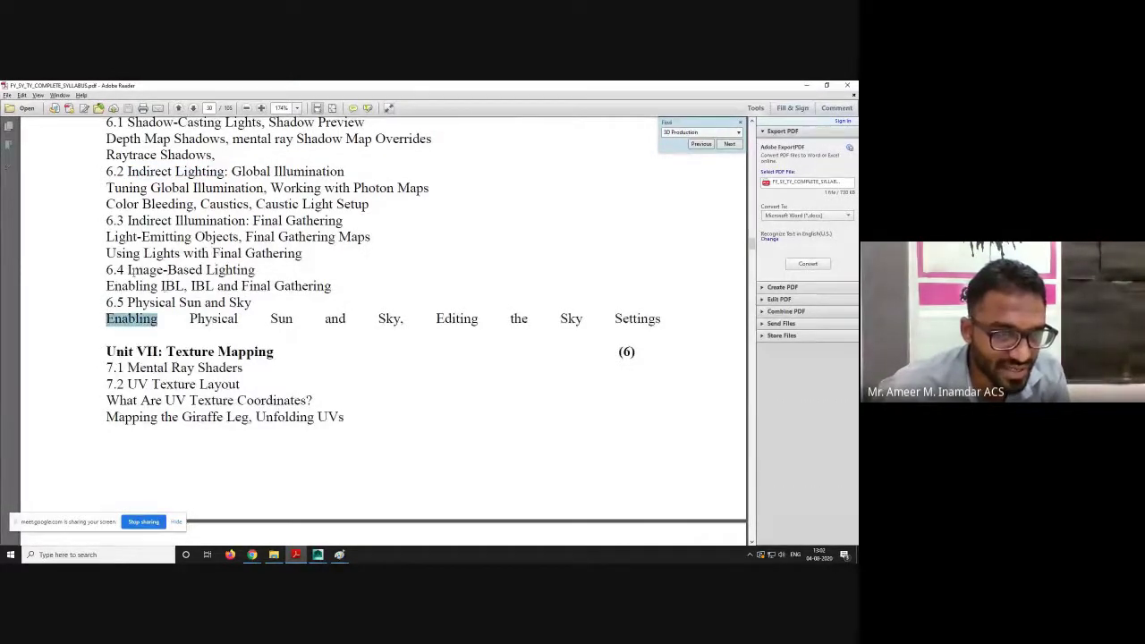
left_click_drag(127, 269, 256, 270)
- Compare syllabus topics 6.4 and 6.5 with the Image Based Lighting and Physical Sun and Sky entries in Maya's Render Settings
key("alt+Tab")
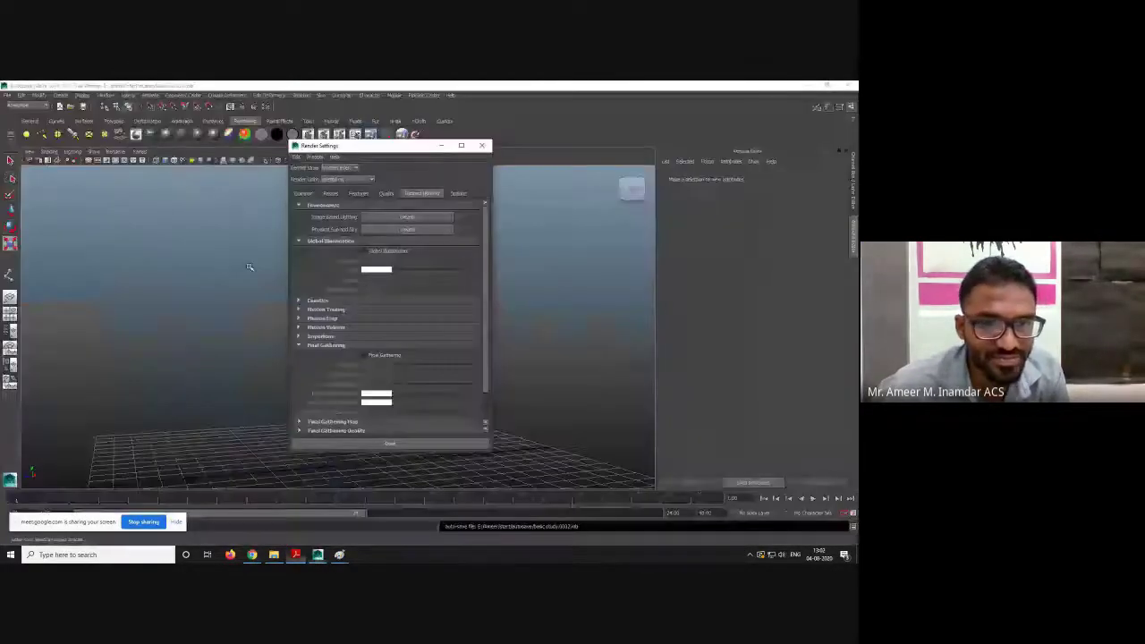
key("alt+Tab")
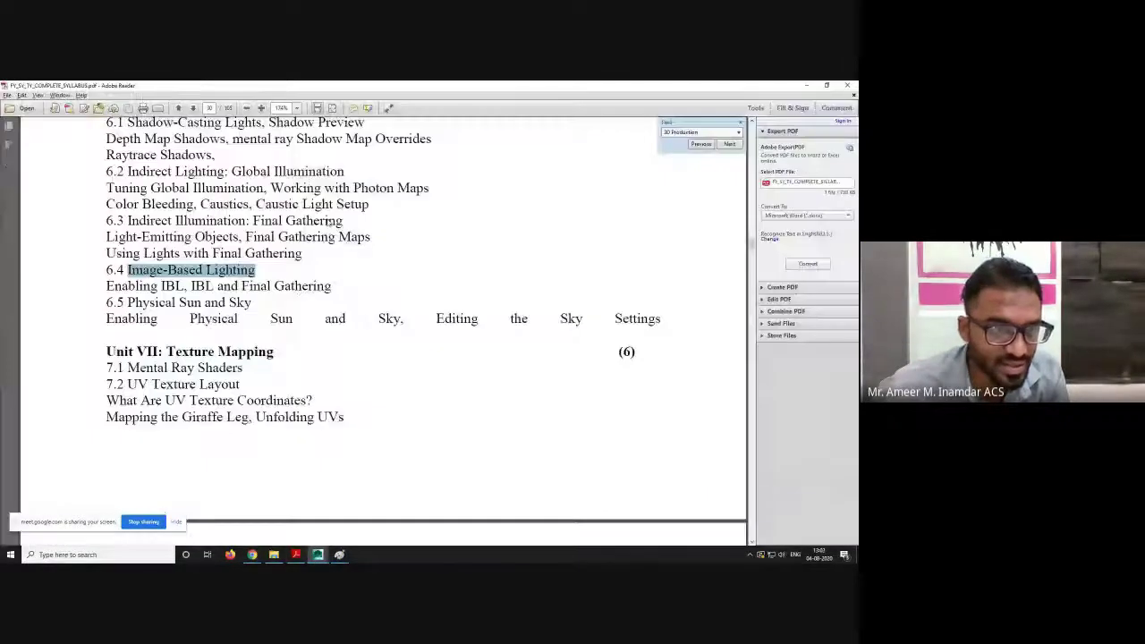
mouse_move(128, 303)
left_mouse_down()
mouse_move(225, 303)
mouse_move(126, 303)
left_mouse_up()
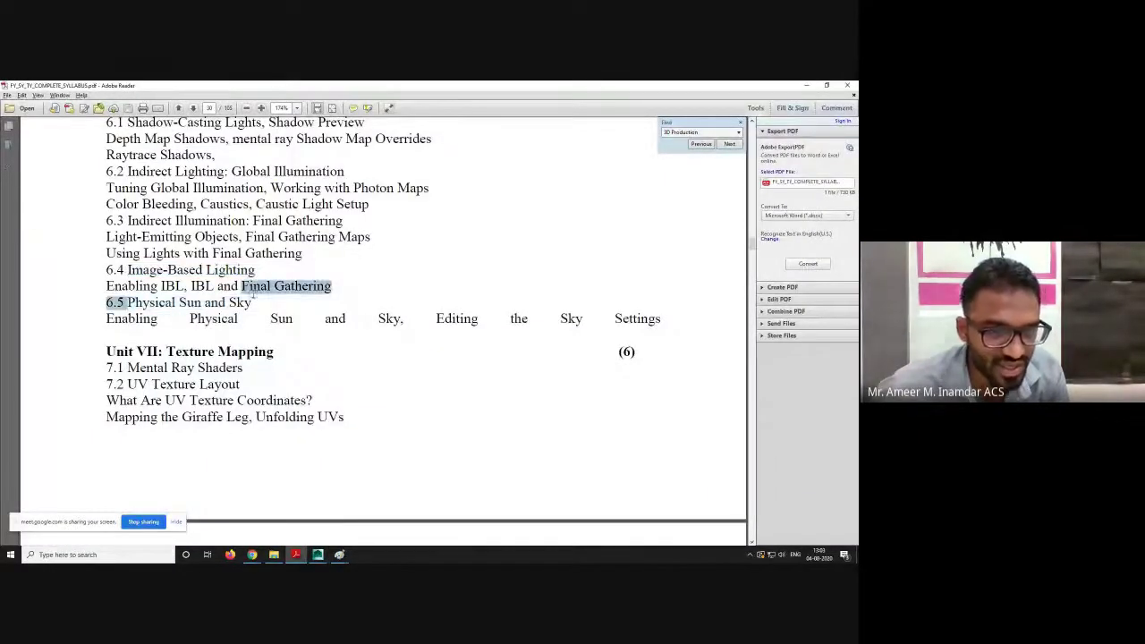
left_click(152, 307)
key("alt+Tab")
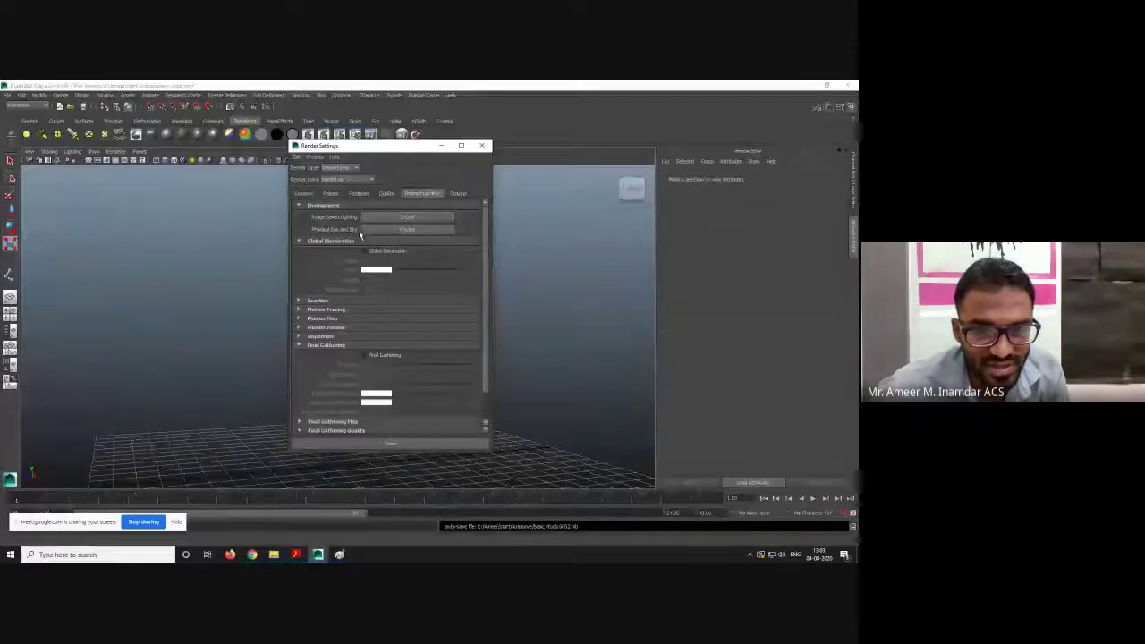
key("alt+Tab")
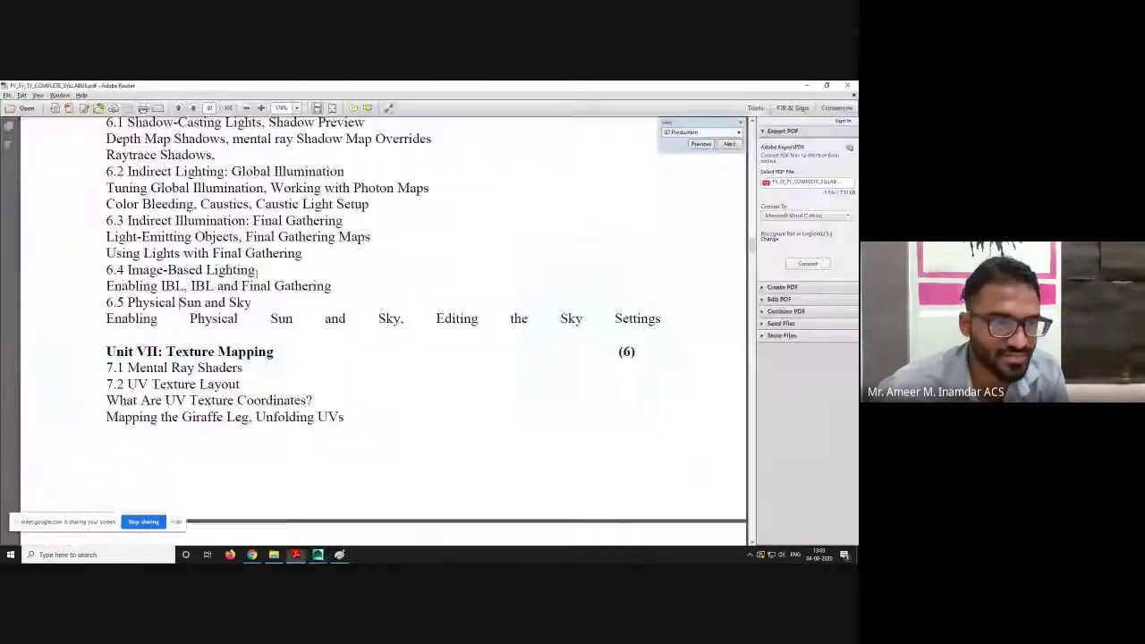
- Mark the "Enabling Physical Sun and Sky" entry under topic 6.5 and clear the selection
left_click_drag(115, 326, 438, 326)
left_click(576, 341)
scroll(339, 355, "down", 2)
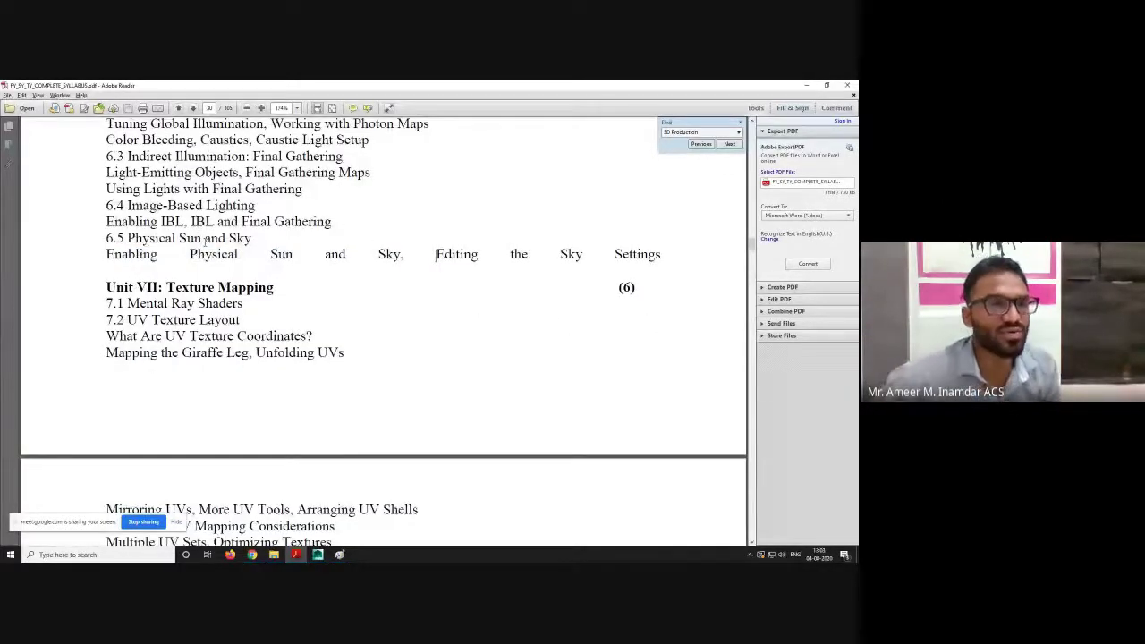
- Mark "Sun and Sky" in the topic 6.5 title, and "mental ray" in the Unit VI heading
scroll(204, 240, "up", 4)
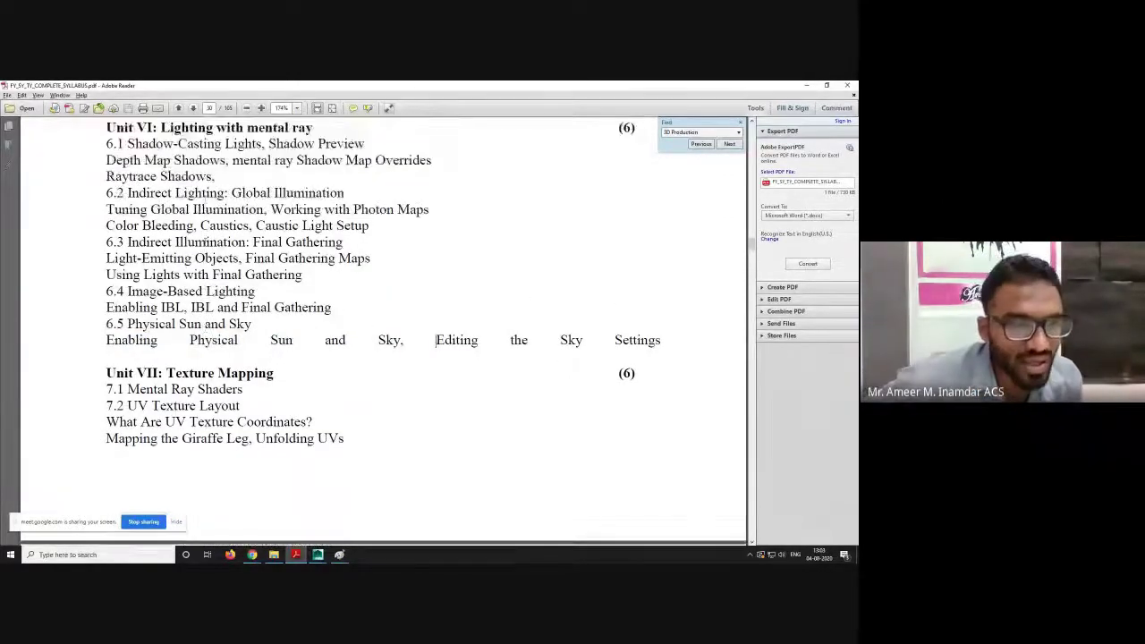
left_click_drag(178, 366, 252, 368)
scroll(252, 368, "up", 3)
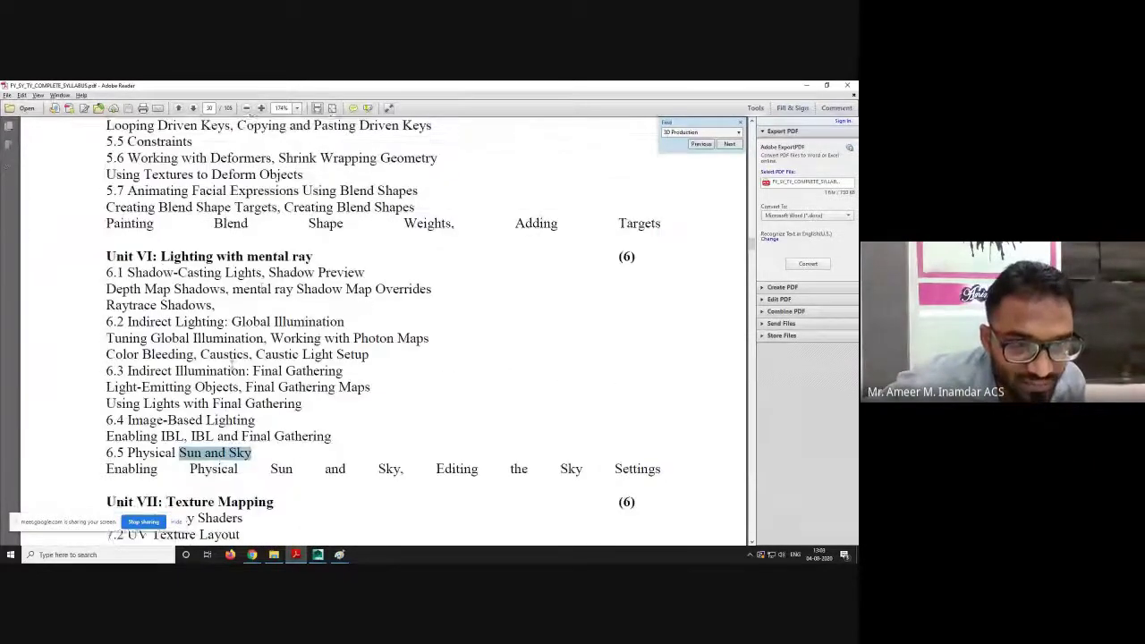
left_click_drag(249, 278, 315, 278)
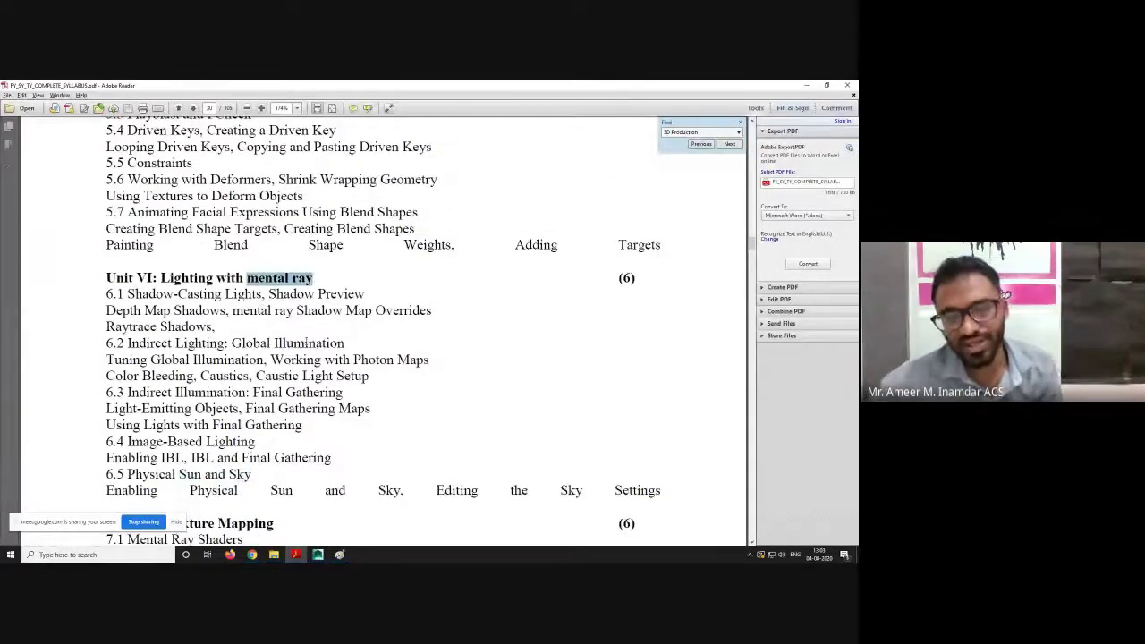
- Clear the selection and examine the Unit VII "Texture Mapping" topics, from Mental Ray Shaders to Viewport 2.0
scroll(305, 342, "down", 4)
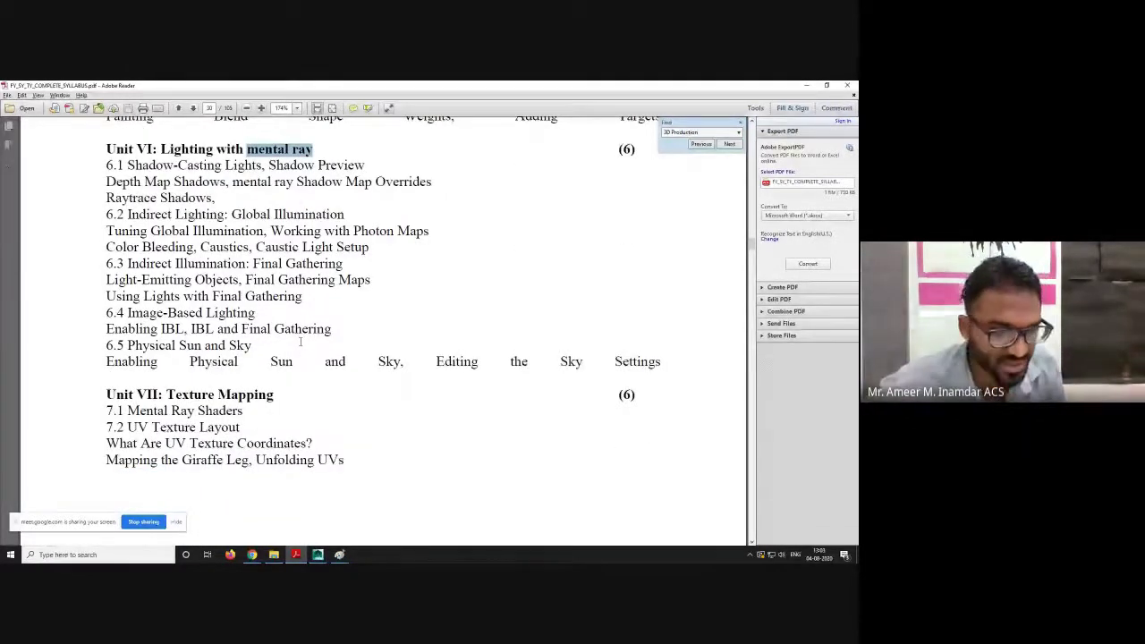
left_click(186, 352)
scroll(254, 386, "down", 5)
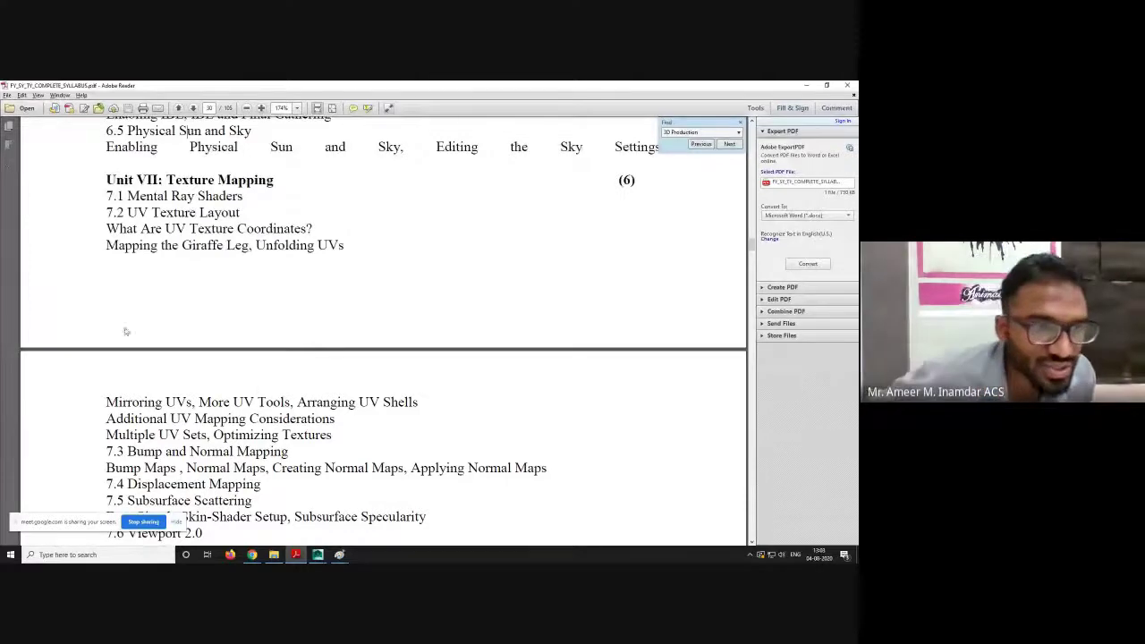
scroll(214, 369, "down", 1)
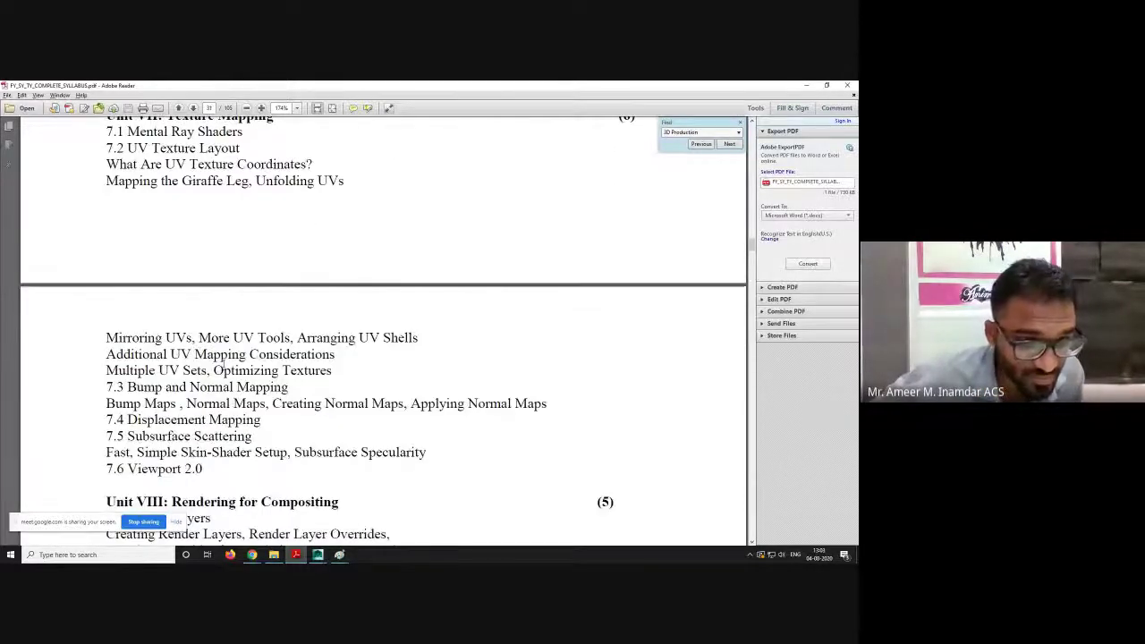
scroll(221, 362, "up", 3)
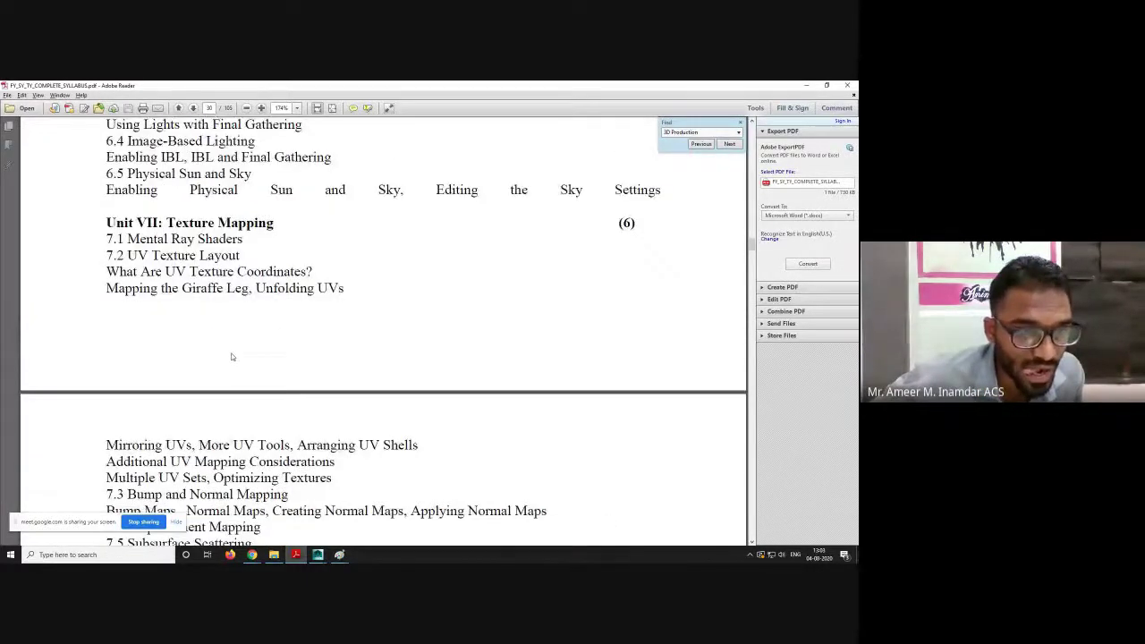
scroll(230, 352, "up", 1)
scroll(234, 347, "down", 3)
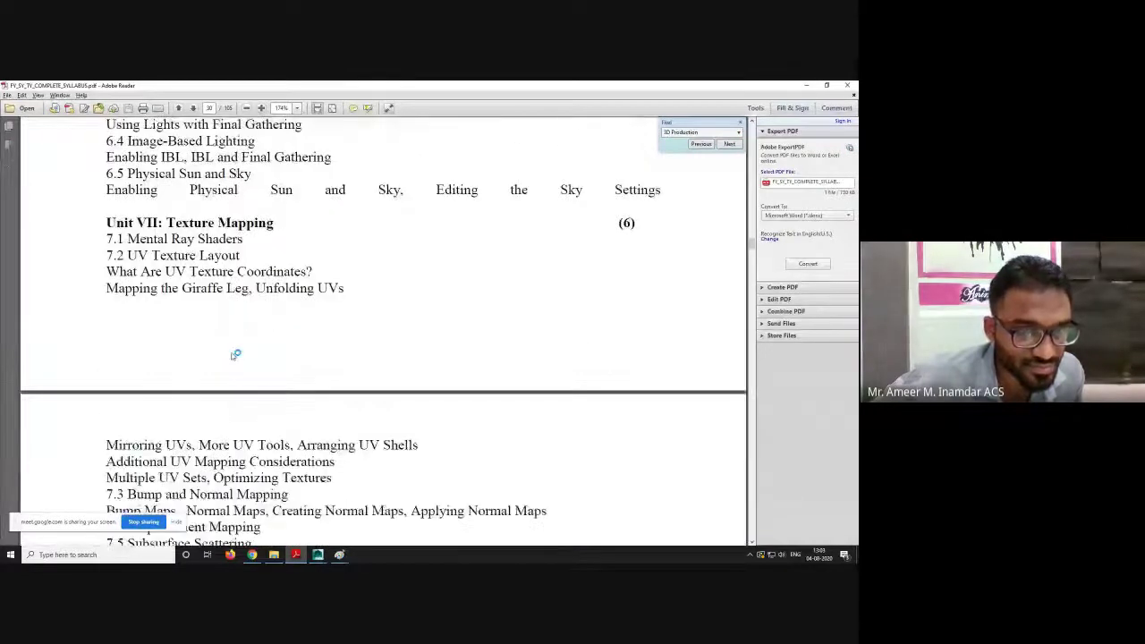
scroll(231, 279, "up", 2)
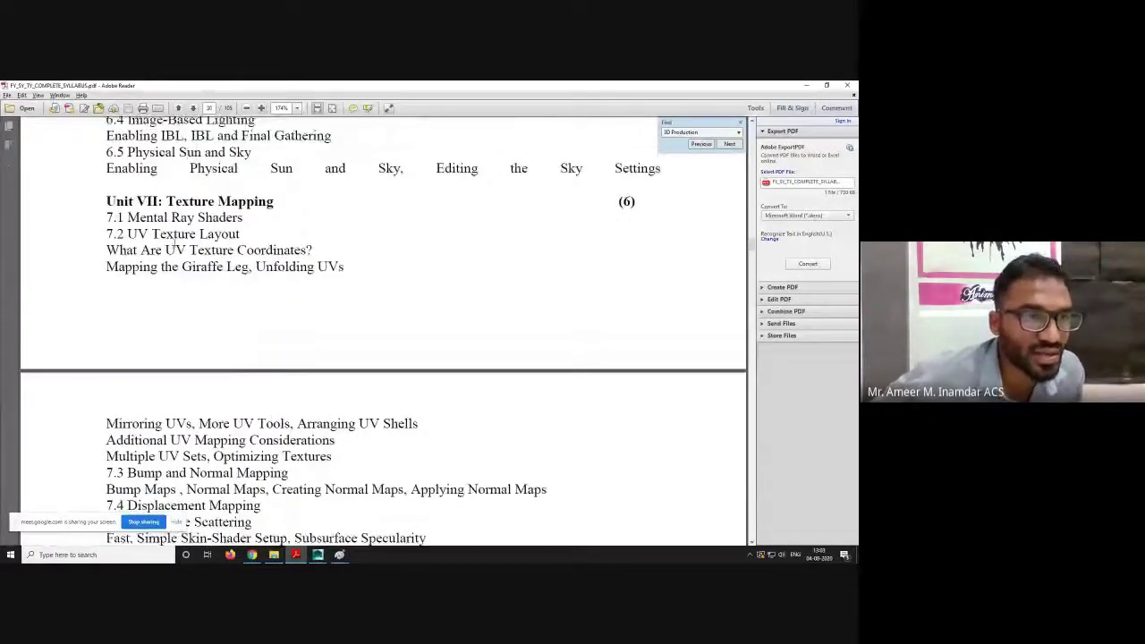
- Mark "Mental Ray Shaders" in topic 7.1 and "Unfolding UVs" under topic 7.2 of Unit VII
left_click_drag(127, 217, 243, 218)
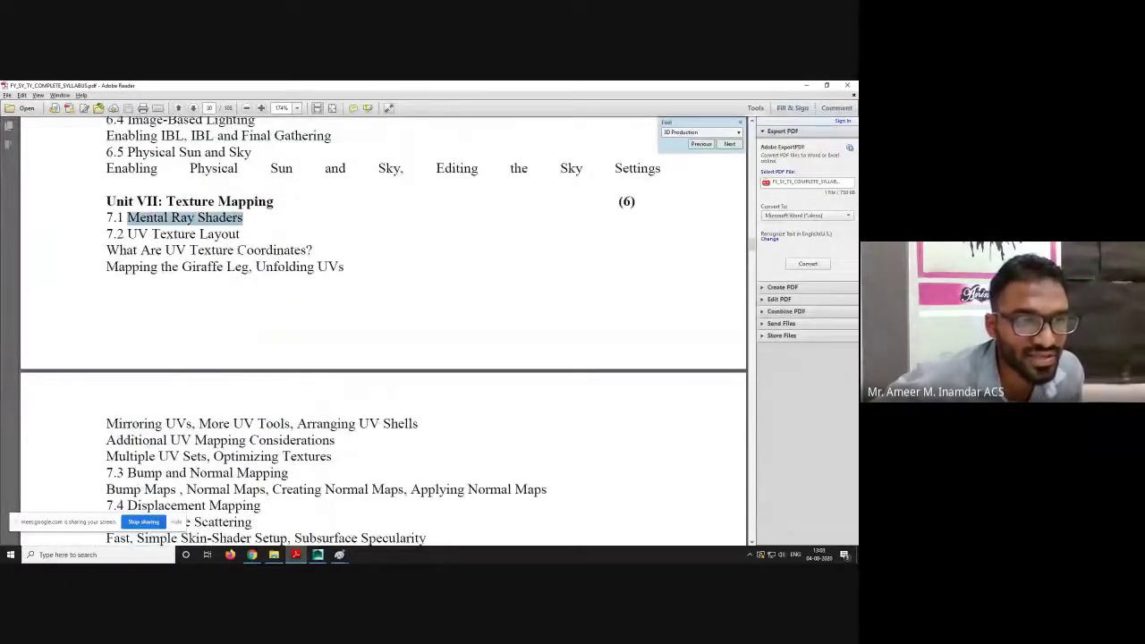
scroll(170, 250, "down", 2)
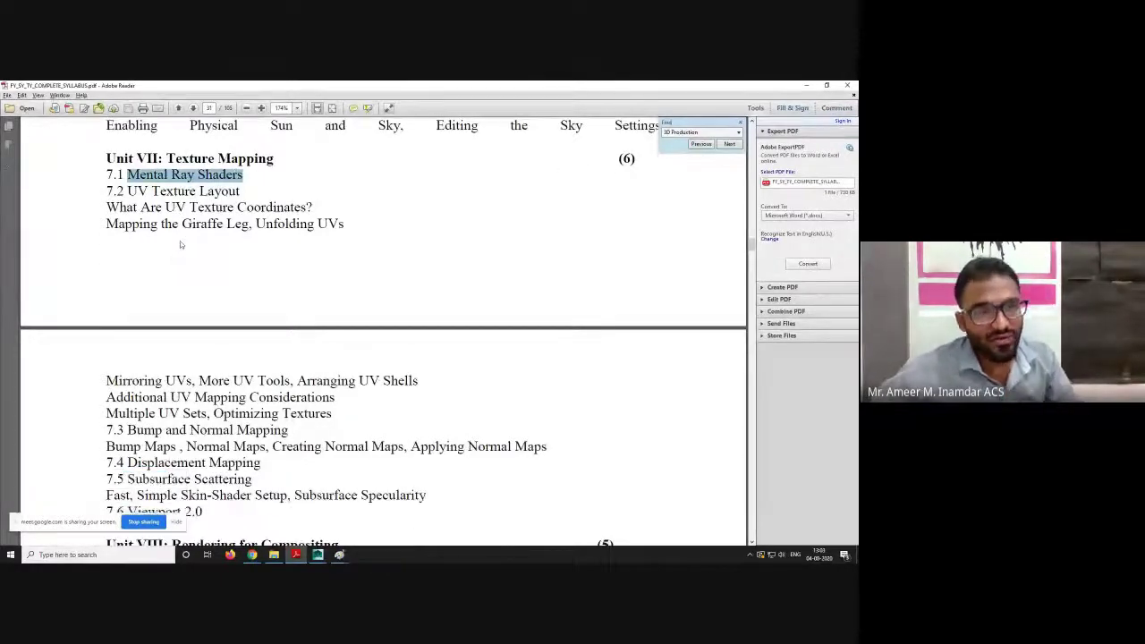
scroll(179, 240, "down", 1)
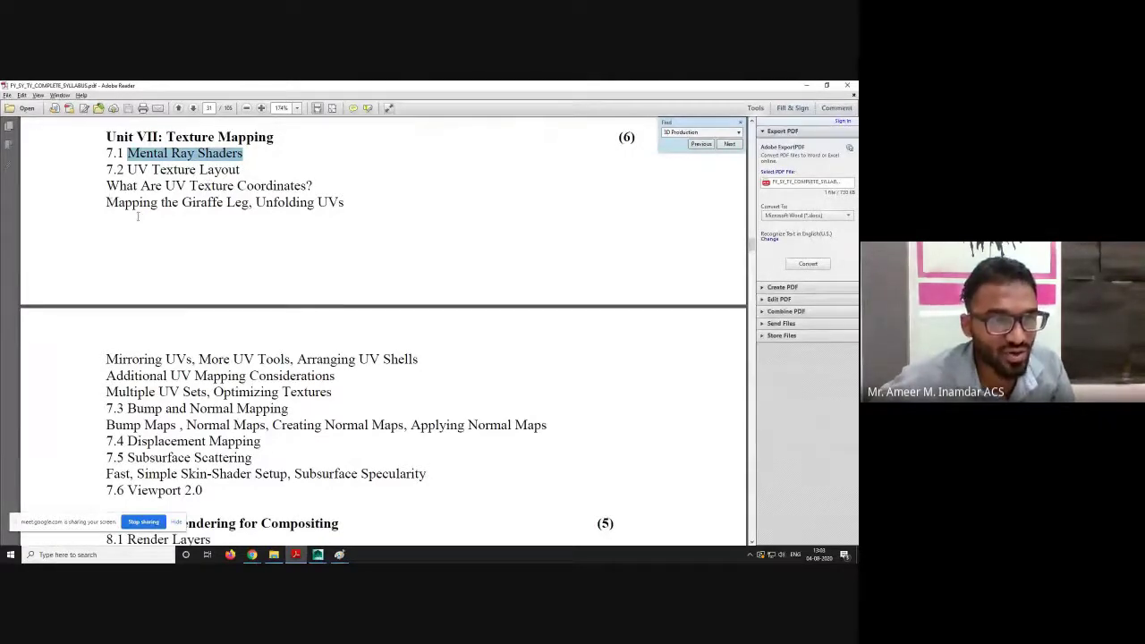
left_click_drag(107, 204, 344, 202)
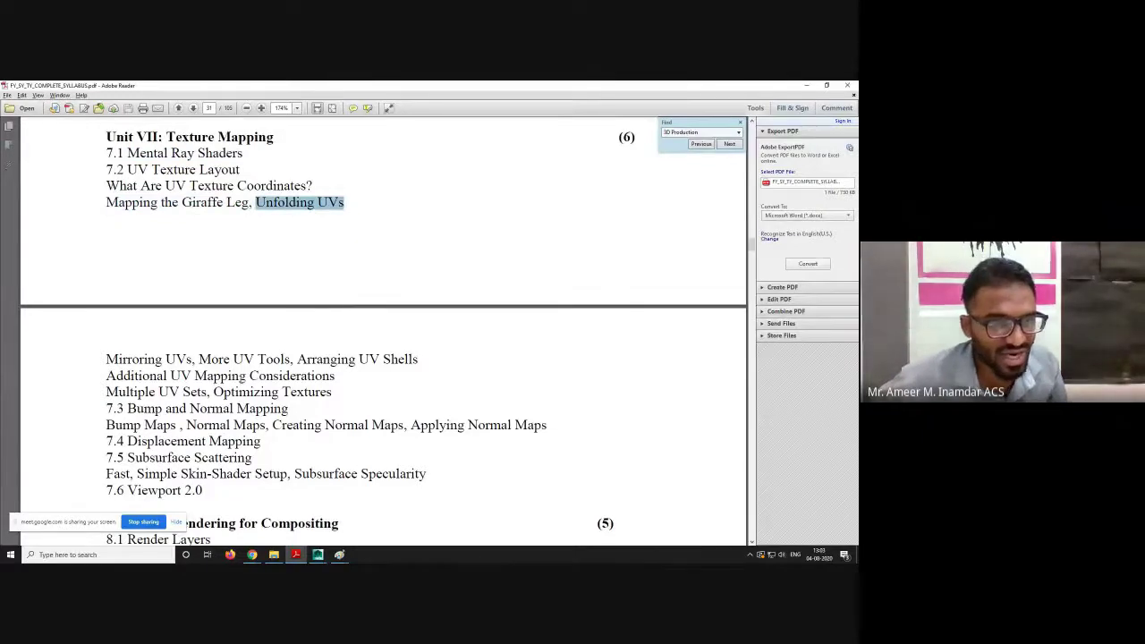
- Examine the remaining Unit VII topics and the start of Unit VIII "Rendering for Compositing", and return to the Unit VII heading
scroll(240, 377, "down", 1)
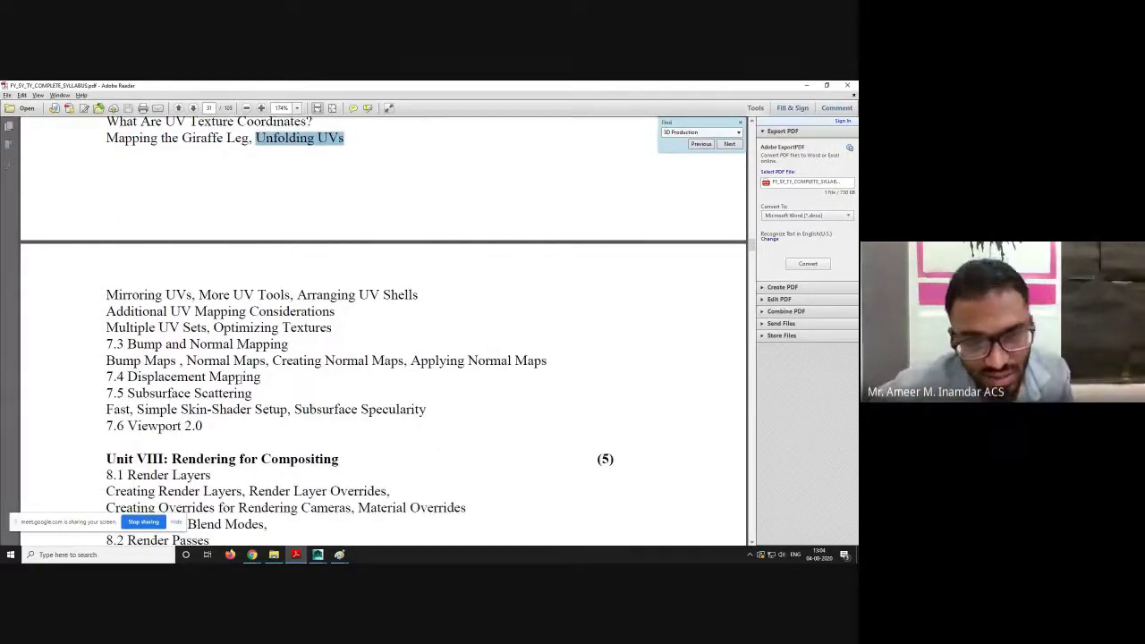
scroll(239, 377, "down", 1)
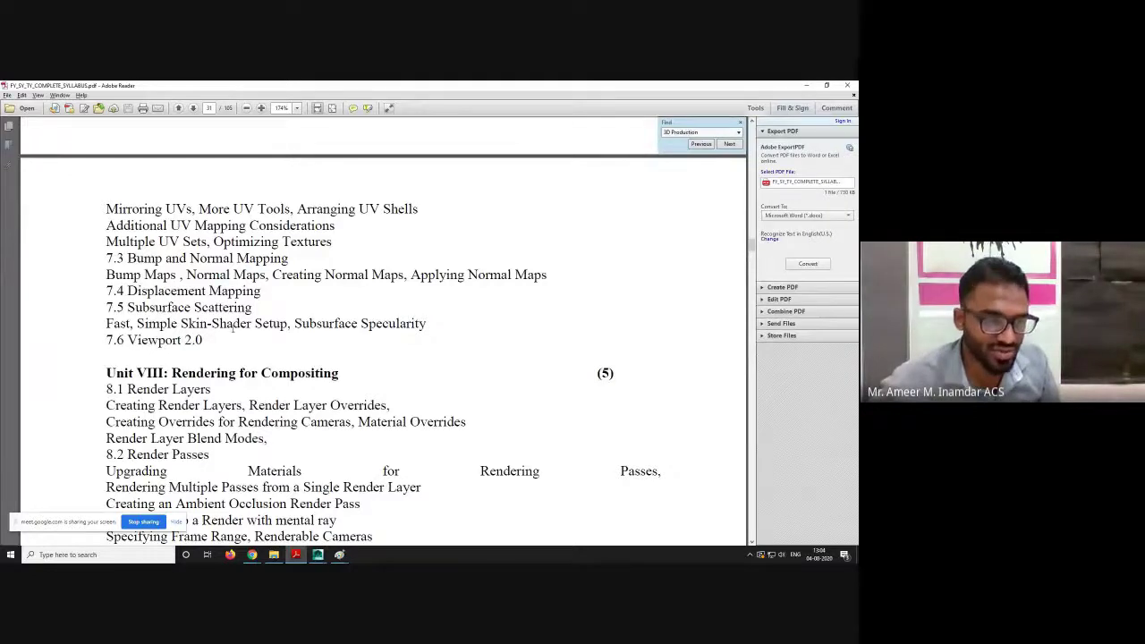
scroll(207, 339, "up", 3)
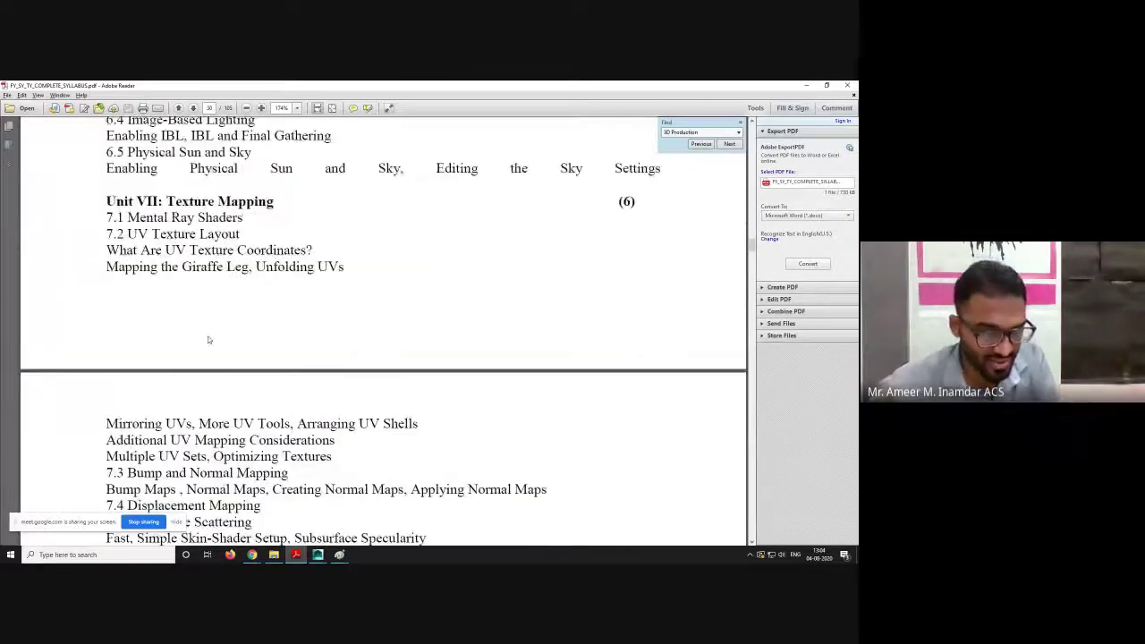